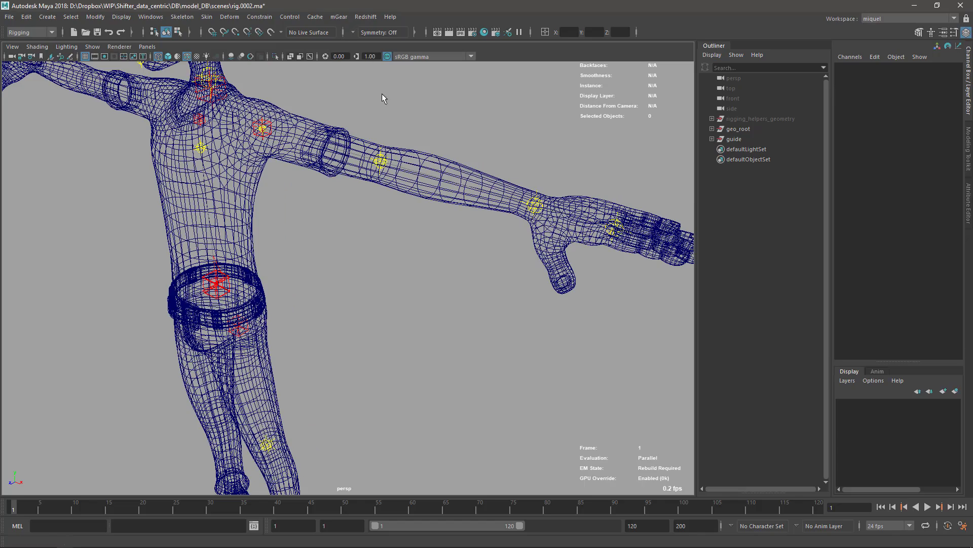
# Examine the character's wireframe body and rig guide locators from several angles, focusing on the outstretched arm and hand.
pyautogui.keyDown('alt'); pyautogui.moveTo(357, 256); pyautogui.dragTo(380, 257); pyautogui.keyUp('alt')
pyautogui.keyDown('alt'); pyautogui.moveTo(475, 403); pyautogui.dragTo(502, 369, button='middle'); pyautogui.keyUp('alt')
pyautogui.keyDown('alt'); pyautogui.moveTo(502, 369); pyautogui.dragTo(351, 271, button='right'); pyautogui.keyUp('alt')
pyautogui.keyDown('alt'); pyautogui.moveTo(351, 272); pyautogui.dragTo(419, 244); pyautogui.keyUp('alt')
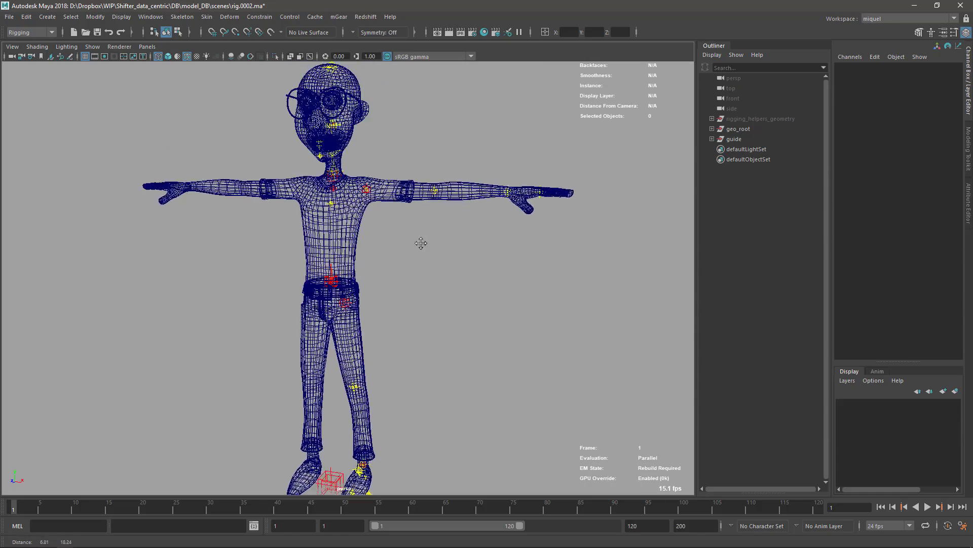
pyautogui.keyDown('alt'); pyautogui.moveTo(419, 243); pyautogui.dragTo(410, 268, button='right'); pyautogui.keyUp('alt')
pyautogui.keyDown('alt'); pyautogui.moveTo(411, 267); pyautogui.dragTo(426, 238); pyautogui.keyUp('alt')
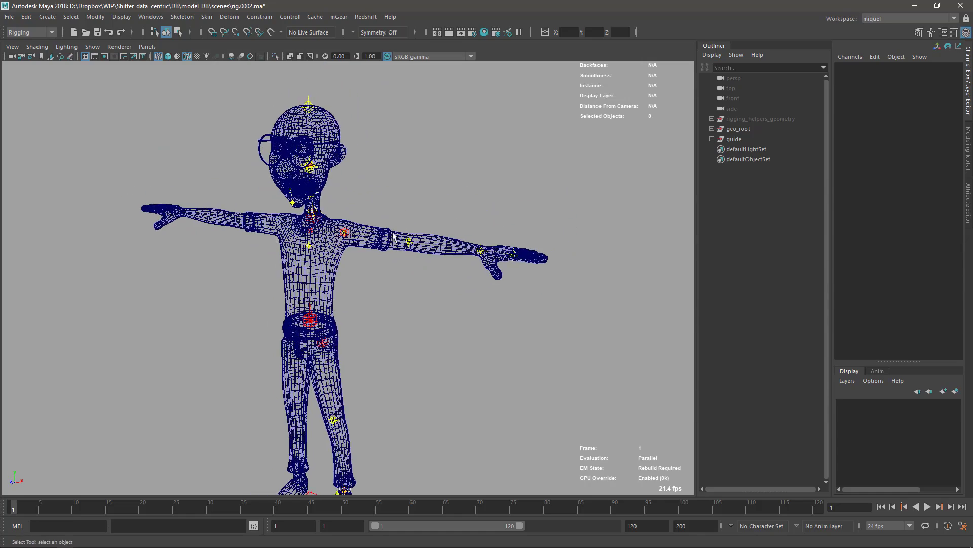
pyautogui.keyDown('alt'); pyautogui.moveTo(426, 239); pyautogui.dragTo(430, 223, button='right'); pyautogui.keyUp('alt')
pyautogui.keyDown('alt'); pyautogui.moveTo(431, 224); pyautogui.dragTo(433, 212, button='middle'); pyautogui.keyUp('alt')
pyautogui.keyDown('alt'); pyautogui.moveTo(433, 211); pyautogui.dragTo(421, 228); pyautogui.keyUp('alt')
pyautogui.keyDown('alt'); pyautogui.moveTo(421, 229); pyautogui.dragTo(402, 241, button='right'); pyautogui.keyUp('alt')
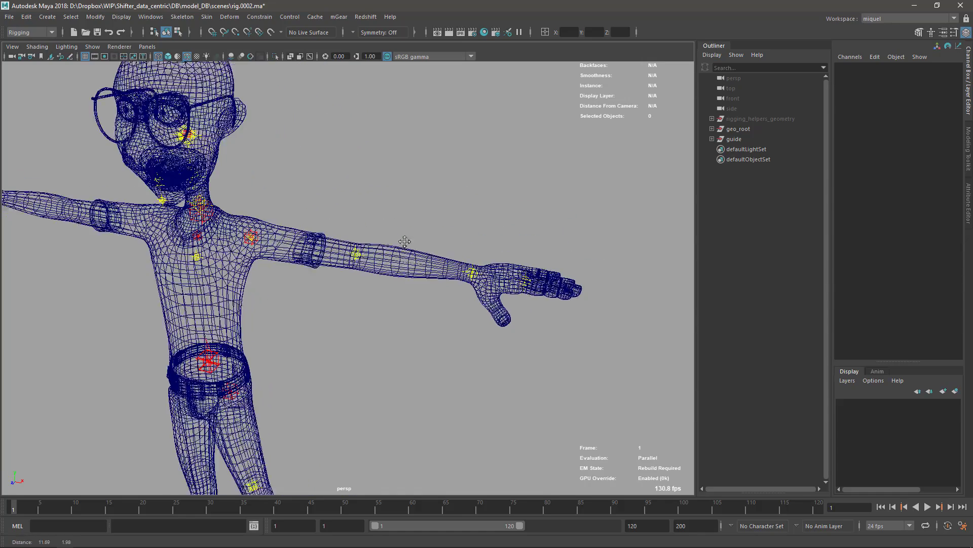
pyautogui.keyDown('alt'); pyautogui.moveTo(402, 242); pyautogui.dragTo(491, 329); pyautogui.keyUp('alt')
pyautogui.keyDown('alt'); pyautogui.moveTo(476, 269); pyautogui.dragTo(456, 254); pyautogui.keyUp('alt')
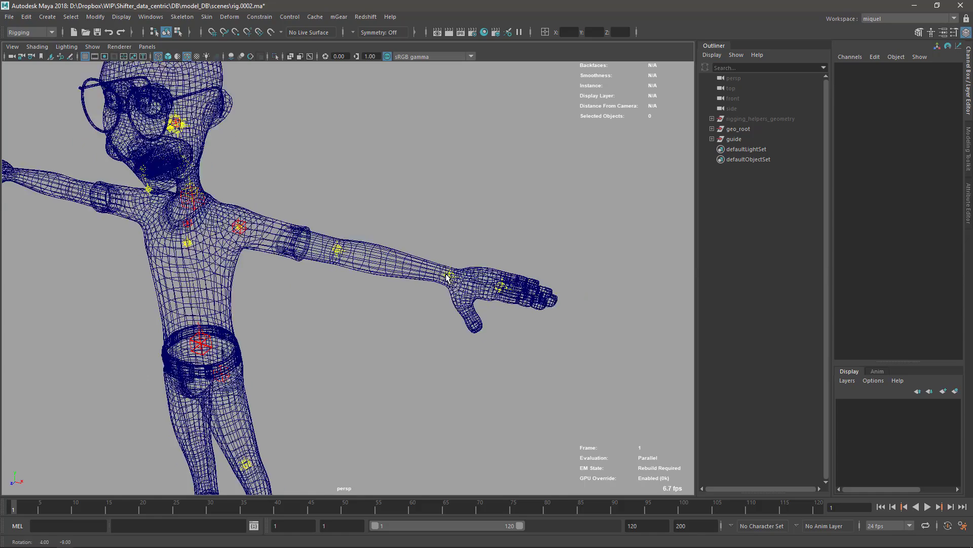
pyautogui.keyDown('alt'); pyautogui.moveTo(388, 283); pyautogui.dragTo(458, 313, button='middle'); pyautogui.keyUp('alt')
pyautogui.keyDown('alt'); pyautogui.moveTo(458, 312); pyautogui.dragTo(353, 228); pyautogui.keyUp('alt')
pyautogui.keyDown('alt'); pyautogui.moveTo(352, 229); pyautogui.dragTo(383, 254, button='middle'); pyautogui.keyUp('alt')
pyautogui.keyDown('alt'); pyautogui.moveTo(340, 297); pyautogui.dragTo(366, 297); pyautogui.keyUp('alt')
pyautogui.keyDown('alt'); pyautogui.moveTo(364, 257); pyautogui.dragTo(365, 249, button='middle'); pyautogui.keyUp('alt')
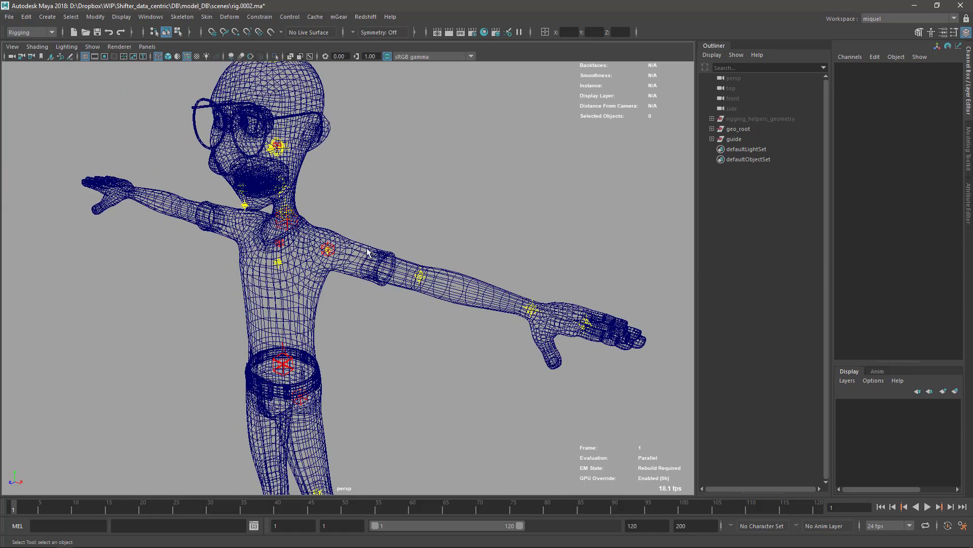
pyautogui.keyDown('alt'); pyautogui.moveTo(459, 285); pyautogui.dragTo(398, 268, button='middle'); pyautogui.keyUp('alt')
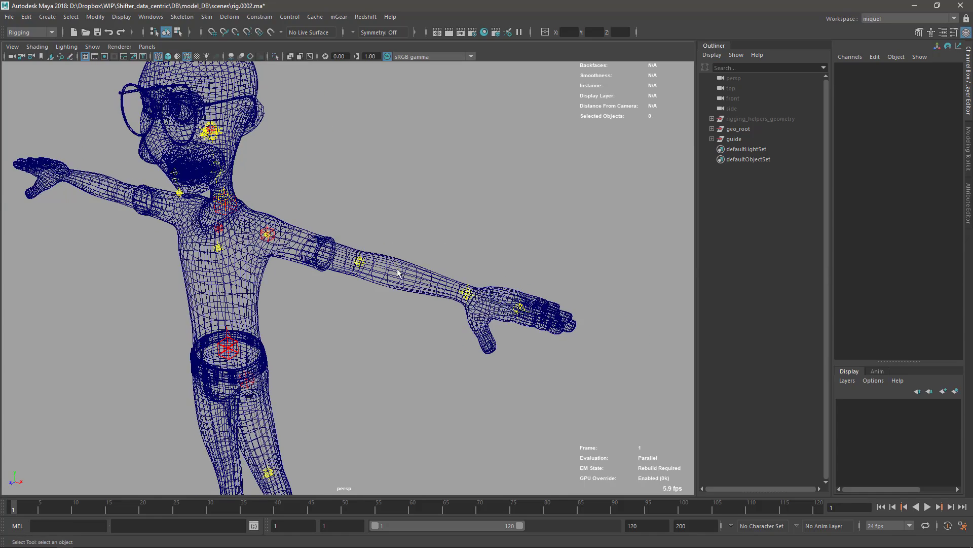
# Open mGear Shifter's Guides UI and narrow the docked component list to leave more room for the viewport.
pyautogui.click(337, 17)
pyautogui.moveTo(365, 34)
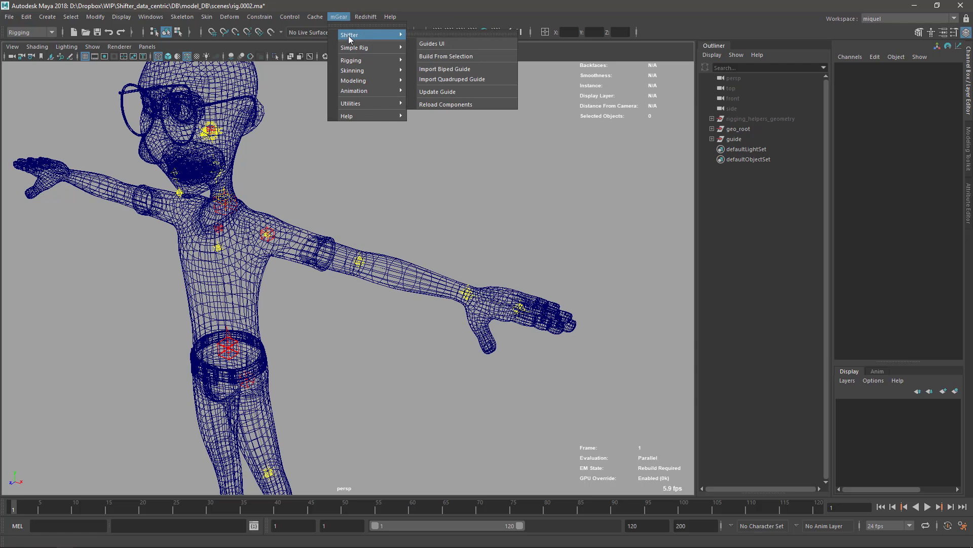
pyautogui.click(426, 45)
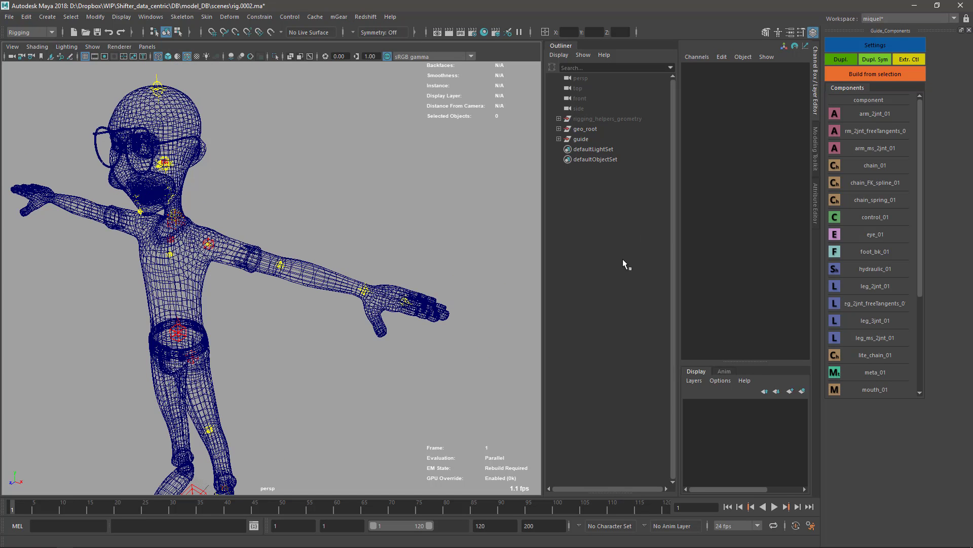
pyautogui.moveTo(822, 44); pyautogui.dragTo(868, 51)
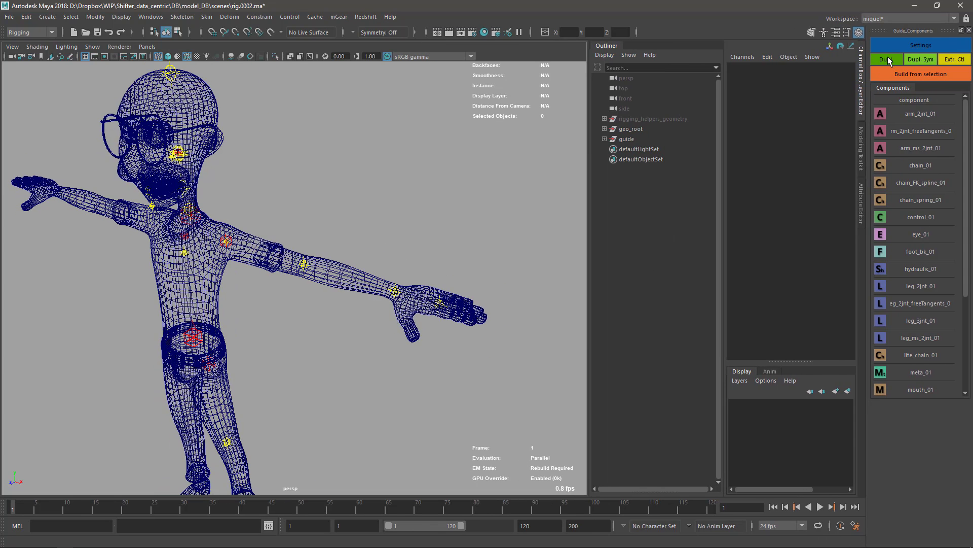
# Examine the outstretched arm and the guide locators at the wrist and finger base up close.
pyautogui.keyDown('alt'); pyautogui.moveTo(257, 182); pyautogui.dragTo(317, 167, button='right'); pyautogui.keyUp('alt')
pyautogui.keyDown('alt'); pyautogui.moveTo(317, 168); pyautogui.dragTo(274, 145, button='middle'); pyautogui.keyUp('alt')
pyautogui.keyDown('alt'); pyautogui.moveTo(421, 218); pyautogui.dragTo(363, 220, button='right'); pyautogui.keyUp('alt')
pyautogui.keyDown('alt'); pyautogui.moveTo(398, 228); pyautogui.dragTo(424, 229, button='middle'); pyautogui.keyUp('alt')
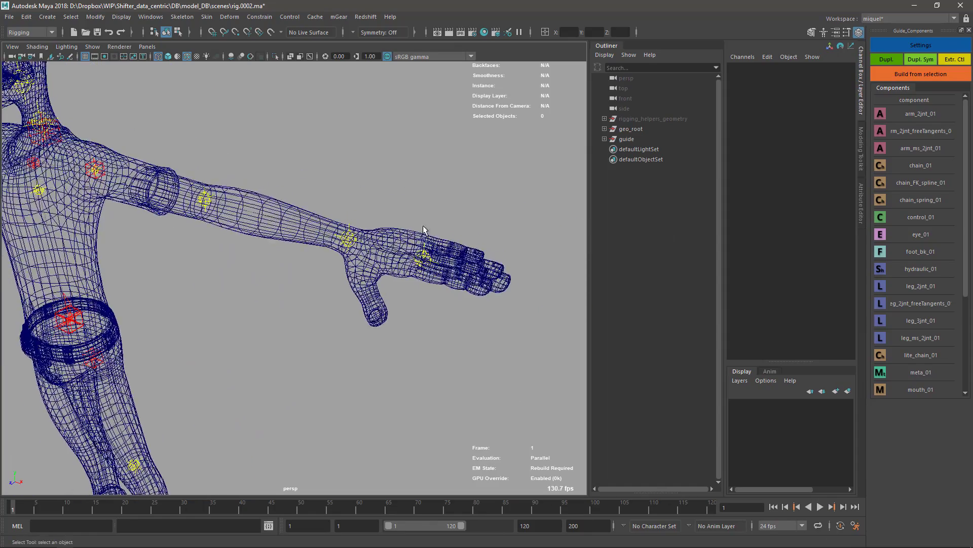
pyautogui.keyDown('alt'); pyautogui.moveTo(408, 195); pyautogui.dragTo(409, 272); pyautogui.keyUp('alt')
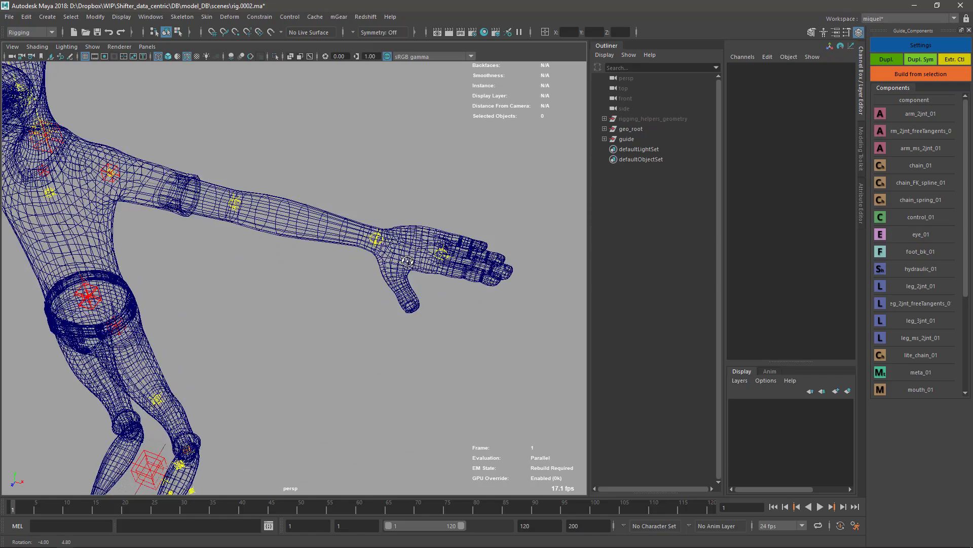
pyautogui.keyDown('alt'); pyautogui.moveTo(332, 231); pyautogui.dragTo(371, 227, button='right'); pyautogui.keyUp('alt')
pyautogui.keyDown('alt'); pyautogui.moveTo(372, 227); pyautogui.dragTo(337, 217, button='middle'); pyautogui.keyUp('alt')
pyautogui.keyDown('alt'); pyautogui.moveTo(414, 240); pyautogui.dragTo(333, 293, button='right'); pyautogui.keyUp('alt')
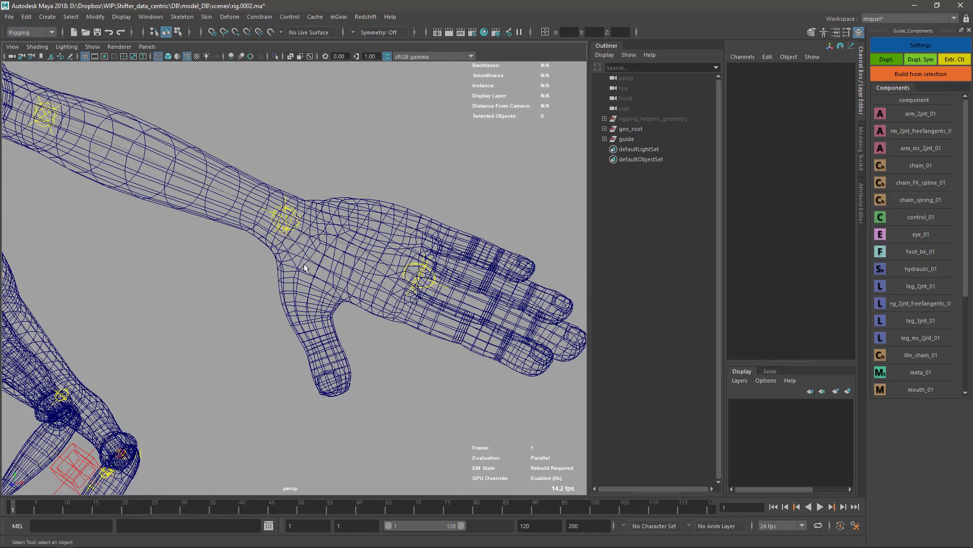
# Switch to Mischief and make its canvas semi-transparent so the Maya hand view shows through.
pyautogui.hotkey('alt', 'Tab')
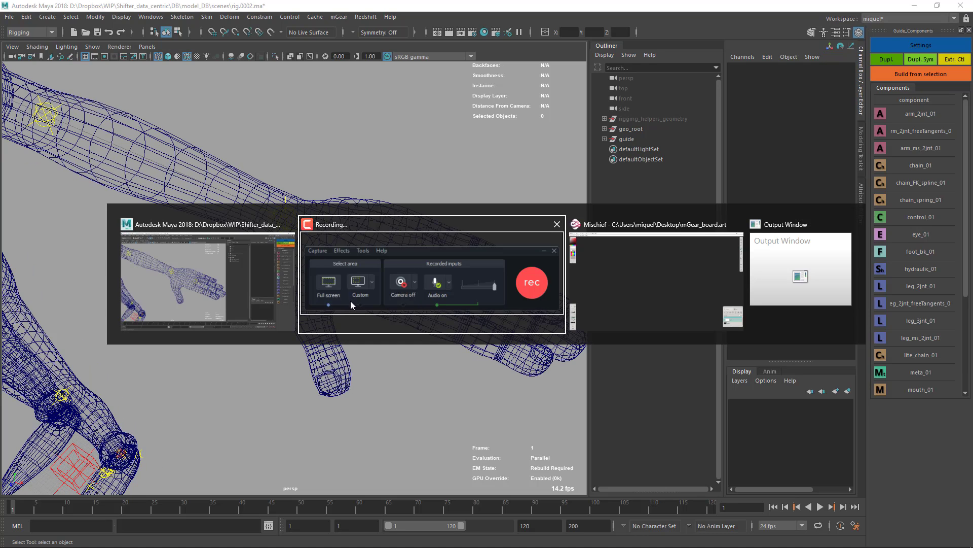
pyautogui.hotkey('alt', 'Tab')
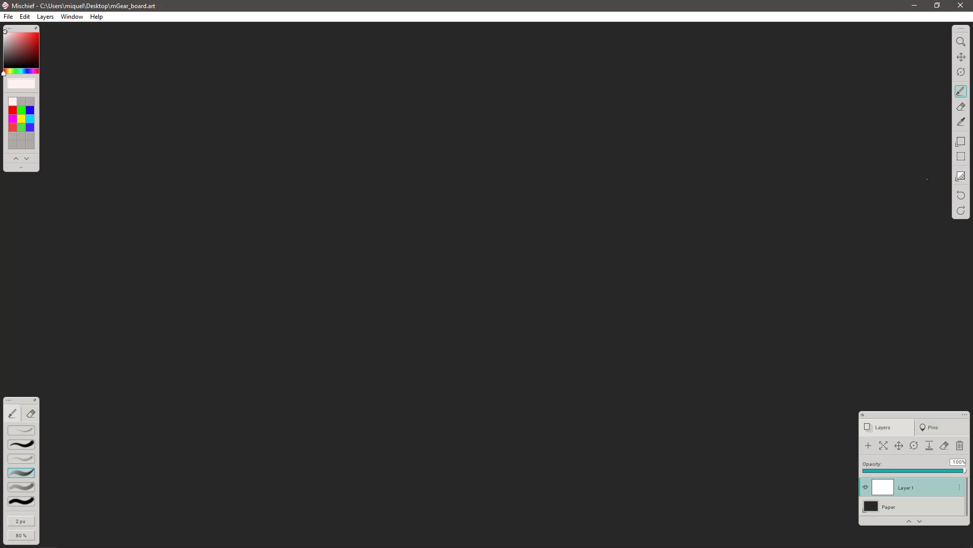
pyautogui.click(960, 177)
pyautogui.moveTo(926, 175); pyautogui.dragTo(828, 180)
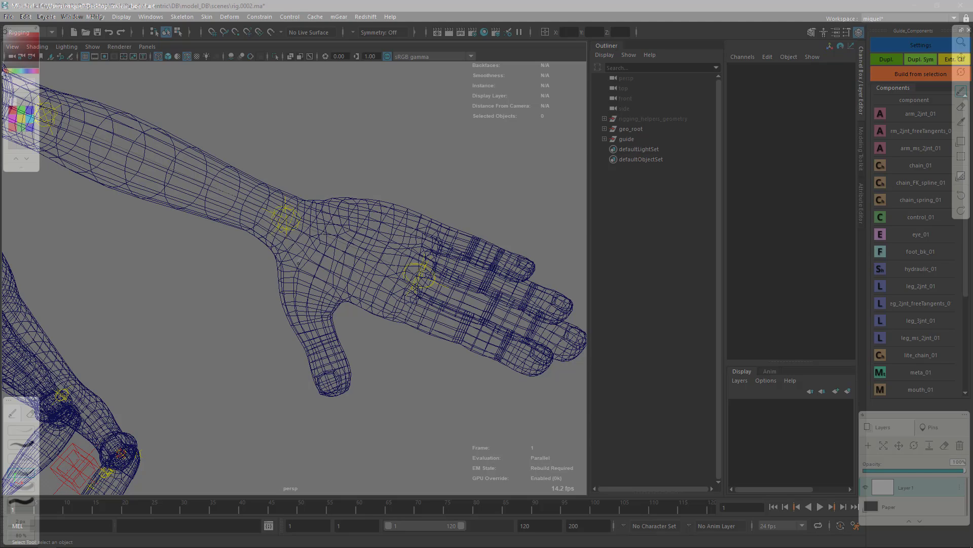
# Annotate the palm and circle the control_01 component in red, and write FAKE in cyan above the fingers.
pyautogui.click(11, 114)
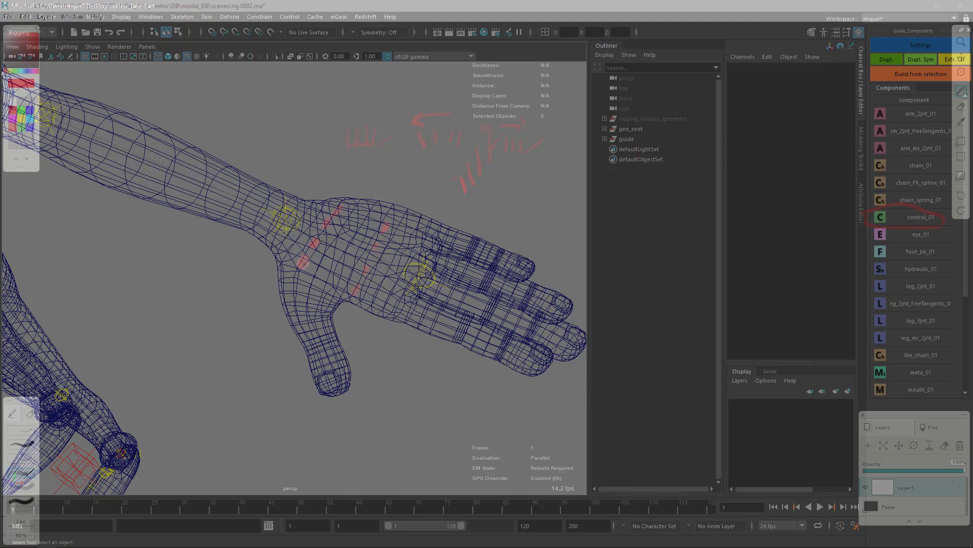
pyautogui.click(28, 126)
pyautogui.moveTo(453, 218)
pyautogui.mouseDown()
pyautogui.moveTo(455, 193)
pyautogui.moveTo(470, 193)
pyautogui.mouseUp()
pyautogui.moveTo(453, 203); pyautogui.dragTo(489, 216)
pyautogui.moveTo(505, 194)
pyautogui.mouseDown()
pyautogui.moveTo(503, 210)
pyautogui.moveTo(516, 214)
pyautogui.moveTo(524, 191)
pyautogui.mouseUp()
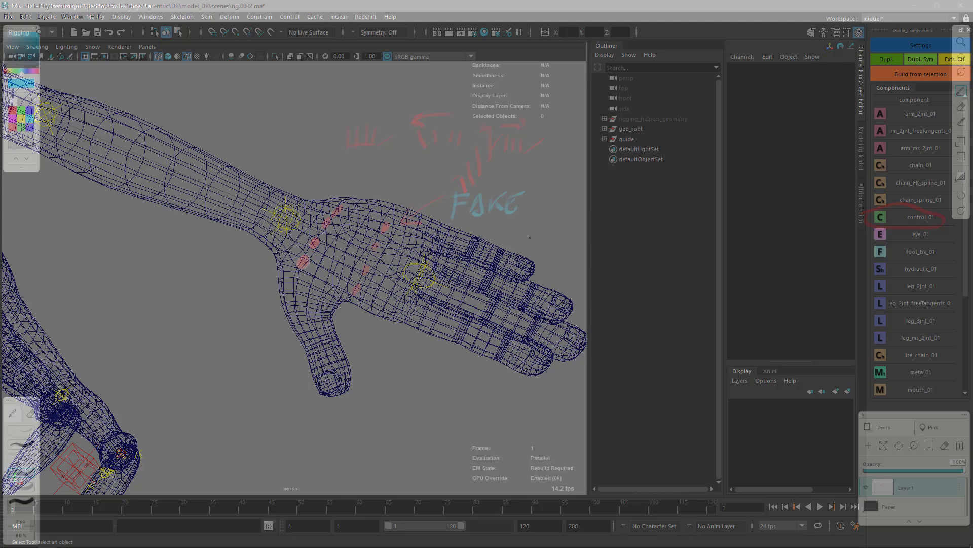
# Show the hand in side view in Maya, and move the old Mischief annotations away from it.
pyautogui.hotkey('alt', 'Tab')
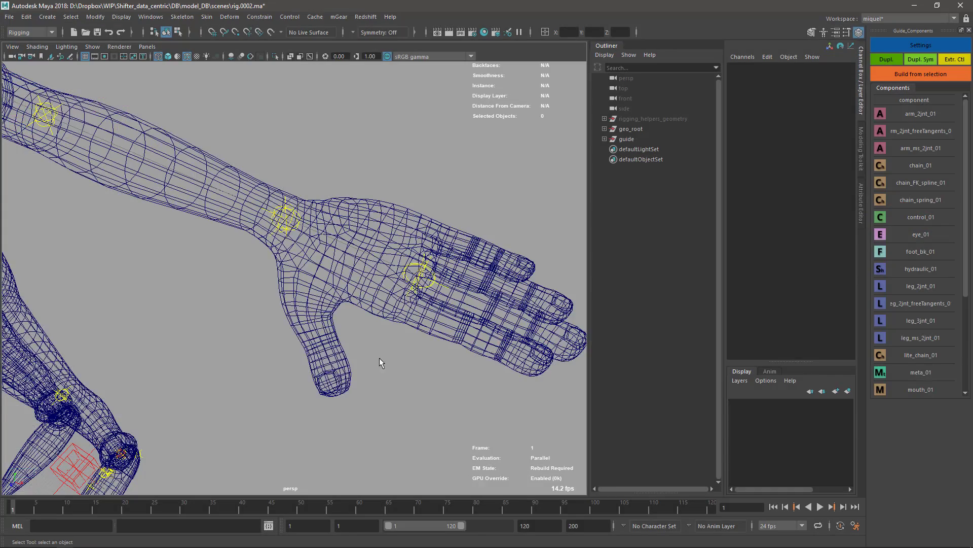
pyautogui.moveTo(379, 358)
pyautogui.keyDown('alt'); pyautogui.mouseDown()
pyautogui.moveTo(399, 348)
pyautogui.moveTo(459, 153)
pyautogui.mouseUp(); pyautogui.keyUp('alt')
pyautogui.moveTo(445, 211)
pyautogui.keyDown('alt'); pyautogui.mouseDown()
pyautogui.moveTo(370, 304)
pyautogui.moveTo(363, 274)
pyautogui.moveTo(397, 261)
pyautogui.moveTo(366, 235)
pyautogui.moveTo(386, 251)
pyautogui.mouseUp(); pyautogui.keyUp('alt')
pyautogui.hotkey('alt', 'Tab')
pyautogui.press('space')
pyautogui.moveTo(558, 223); pyautogui.dragTo(101, 231)
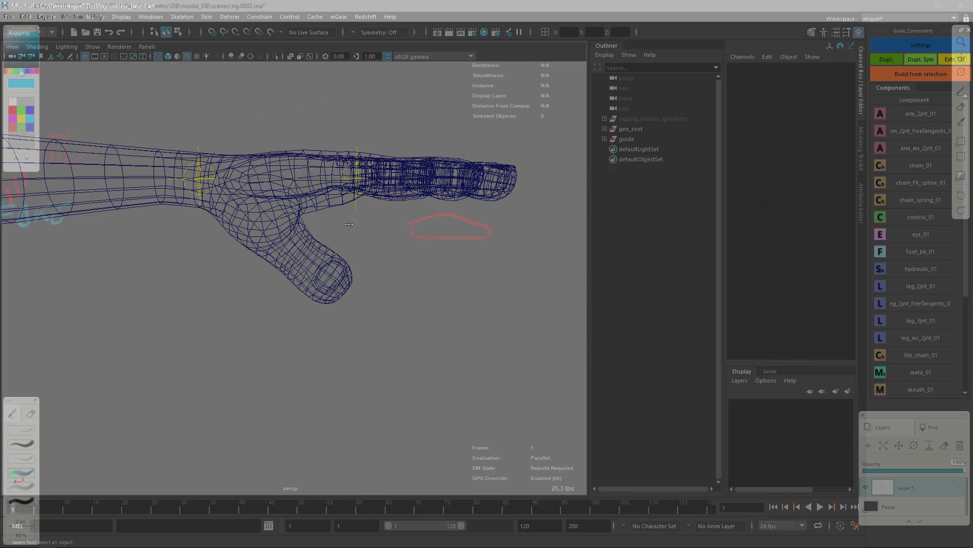
pyautogui.moveTo(411, 230); pyautogui.dragTo(187, 238)
pyautogui.moveTo(456, 223)
pyautogui.mouseDown()
pyautogui.moveTo(229, 217)
pyautogui.moveTo(188, 239)
pyautogui.mouseUp()
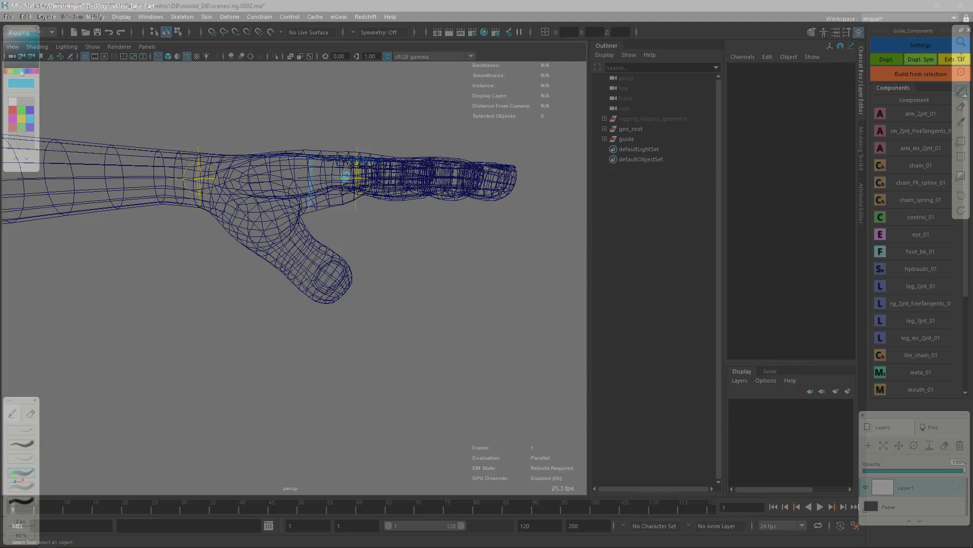
# Sketch the fingers curled down from the knuckles in cyan over the side view of the hand.
pyautogui.moveTo(365, 162)
pyautogui.mouseDown()
pyautogui.moveTo(368, 238)
pyautogui.moveTo(337, 257)
pyautogui.moveTo(302, 257)
pyautogui.mouseUp()
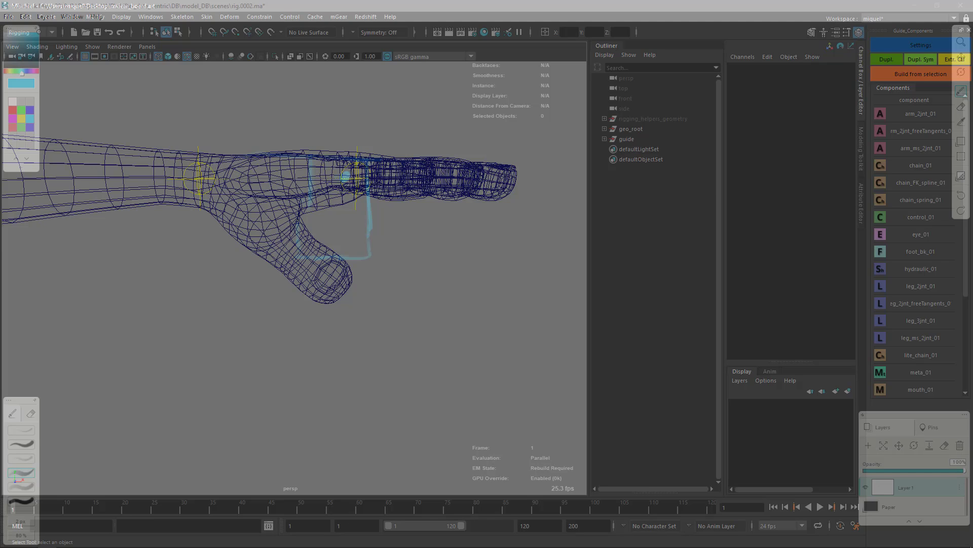
pyautogui.moveTo(301, 219)
pyautogui.mouseDown()
pyautogui.moveTo(318, 214)
pyautogui.moveTo(323, 242)
pyautogui.moveTo(286, 255)
pyautogui.moveTo(342, 252)
pyautogui.moveTo(327, 238)
pyautogui.mouseUp()
pyautogui.moveTo(296, 273)
pyautogui.mouseDown()
pyautogui.moveTo(365, 259)
pyautogui.moveTo(365, 218)
pyautogui.mouseUp()
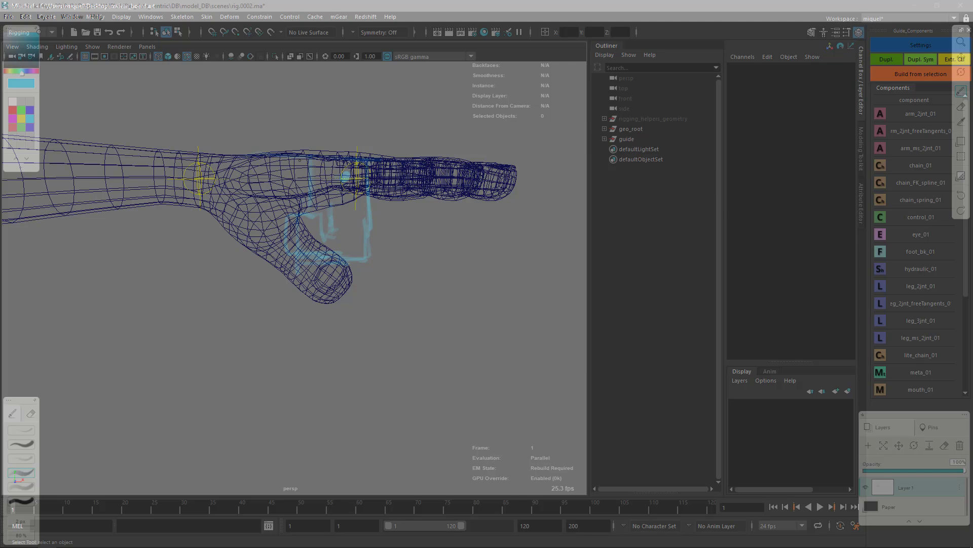
pyautogui.moveTo(242, 151)
pyautogui.mouseDown()
pyautogui.moveTo(368, 153)
pyautogui.moveTo(367, 232)
pyautogui.mouseUp()
pyautogui.moveTo(367, 197)
pyautogui.mouseDown()
pyautogui.moveTo(366, 153)
pyautogui.moveTo(226, 150)
pyautogui.mouseUp()
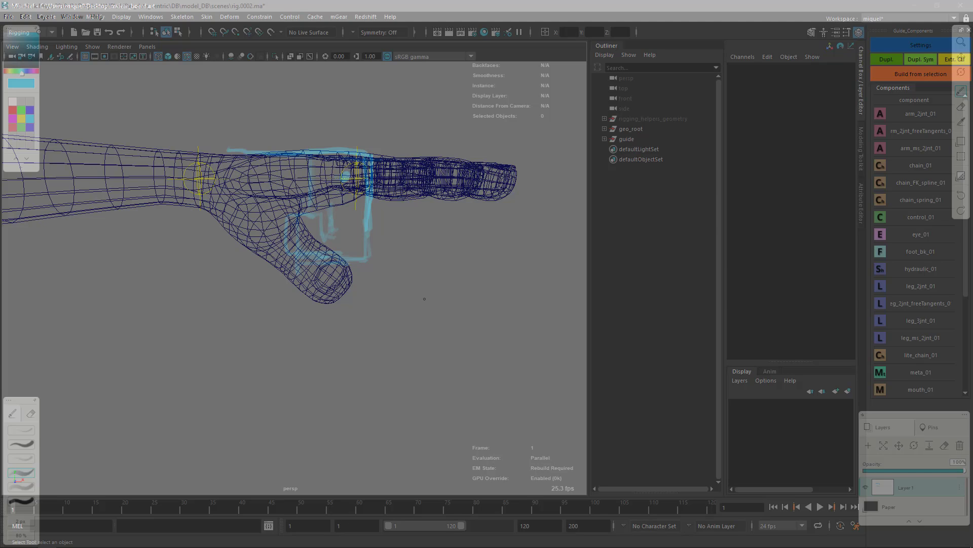
# Sketch a separate side-view diagram of a hand with curled fingers, thumb and wrist outline below the mesh.
pyautogui.moveTo(407, 279); pyautogui.dragTo(514, 274)
pyautogui.moveTo(419, 300)
pyautogui.mouseDown()
pyautogui.moveTo(520, 296)
pyautogui.moveTo(566, 276)
pyautogui.moveTo(564, 358)
pyautogui.mouseUp()
pyautogui.moveTo(522, 299)
pyautogui.mouseDown()
pyautogui.moveTo(528, 336)
pyautogui.moveTo(489, 335)
pyautogui.moveTo(469, 315)
pyautogui.moveTo(478, 357)
pyautogui.moveTo(568, 366)
pyautogui.mouseUp()
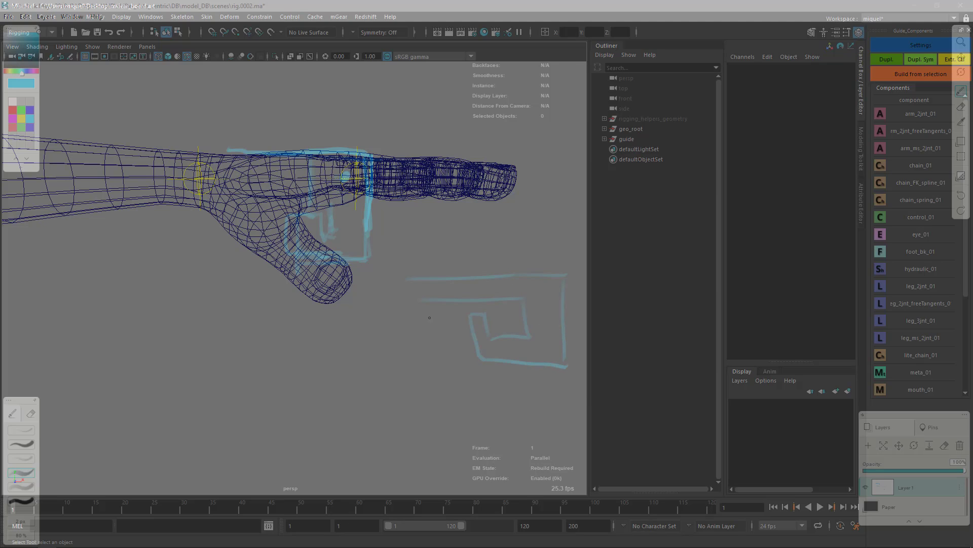
pyautogui.moveTo(428, 302)
pyautogui.mouseDown()
pyautogui.moveTo(397, 303)
pyautogui.moveTo(430, 369)
pyautogui.mouseUp()
pyautogui.moveTo(373, 333); pyautogui.dragTo(416, 380)
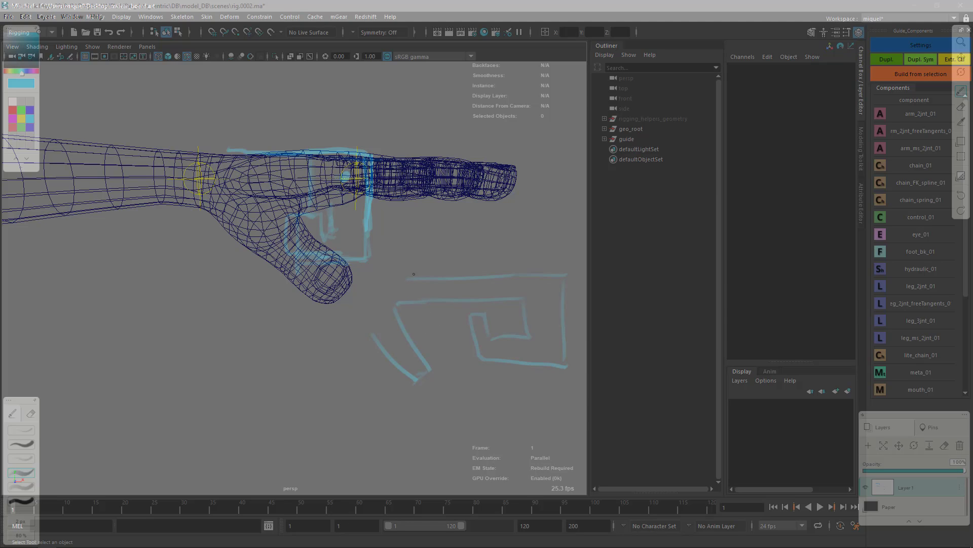
pyautogui.moveTo(413, 274); pyautogui.dragTo(299, 274)
pyautogui.moveTo(369, 329); pyautogui.dragTo(285, 333)
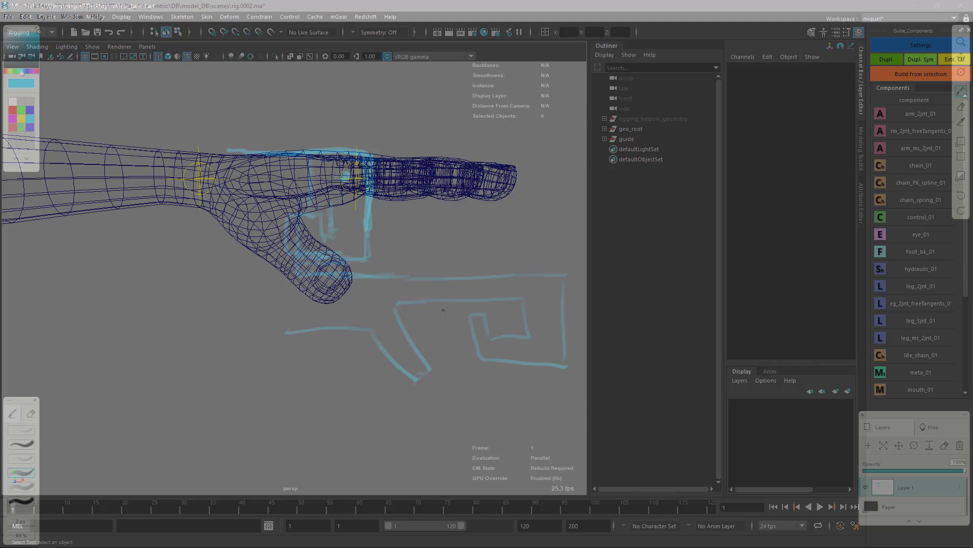
# Shade the palm of the hand diagram, add a straight line above it, and sketch the downward-bent palm and fingers over it.
pyautogui.moveTo(418, 315)
pyautogui.mouseDown()
pyautogui.moveTo(436, 324)
pyautogui.moveTo(440, 363)
pyautogui.mouseUp()
pyautogui.moveTo(394, 266); pyautogui.dragTo(571, 264)
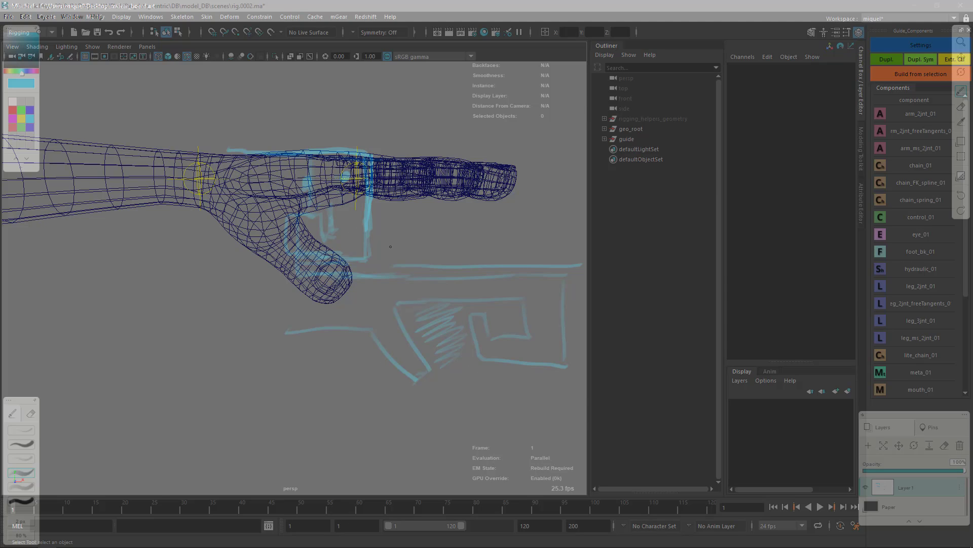
pyautogui.moveTo(416, 299)
pyautogui.mouseDown()
pyautogui.moveTo(417, 289)
pyautogui.moveTo(463, 289)
pyautogui.moveTo(539, 304)
pyautogui.moveTo(488, 395)
pyautogui.moveTo(434, 384)
pyautogui.mouseUp()
pyautogui.moveTo(406, 276); pyautogui.dragTo(533, 317)
pyautogui.moveTo(407, 308)
pyautogui.mouseDown()
pyautogui.moveTo(511, 347)
pyautogui.moveTo(495, 342)
pyautogui.mouseUp()
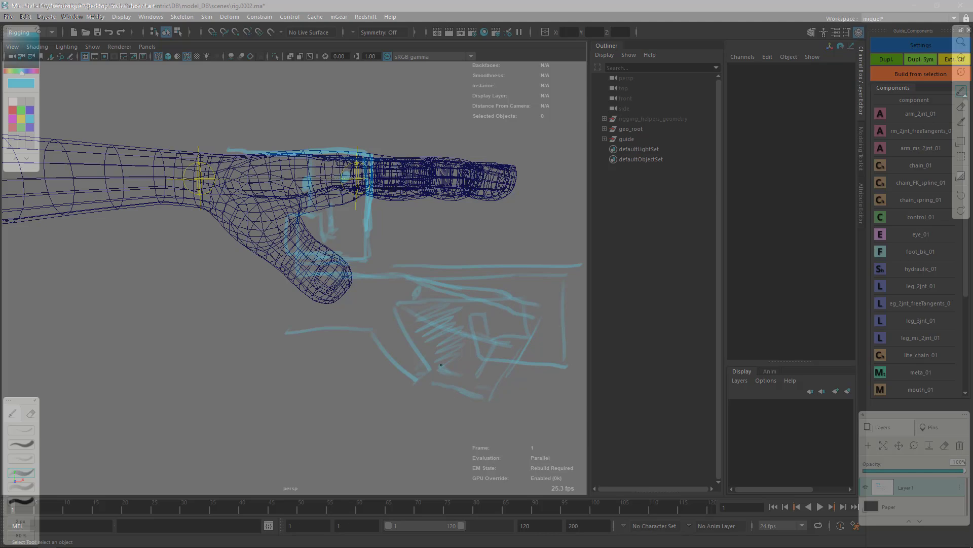
pyautogui.moveTo(432, 378); pyautogui.dragTo(484, 407)
pyautogui.moveTo(445, 292); pyautogui.dragTo(536, 320)
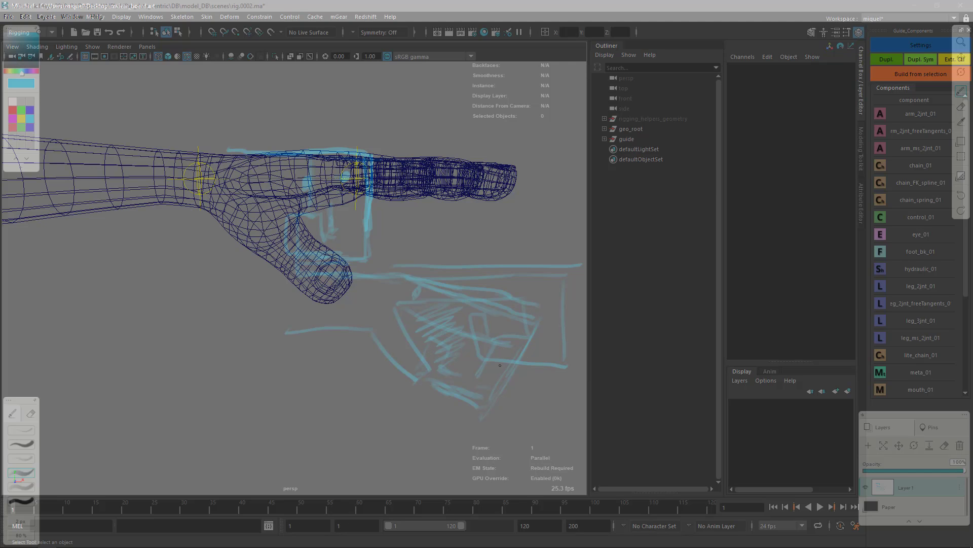
# Return to Maya and examine the hand between the wrist and finger-base guide locators from above.
pyautogui.press('Escape')
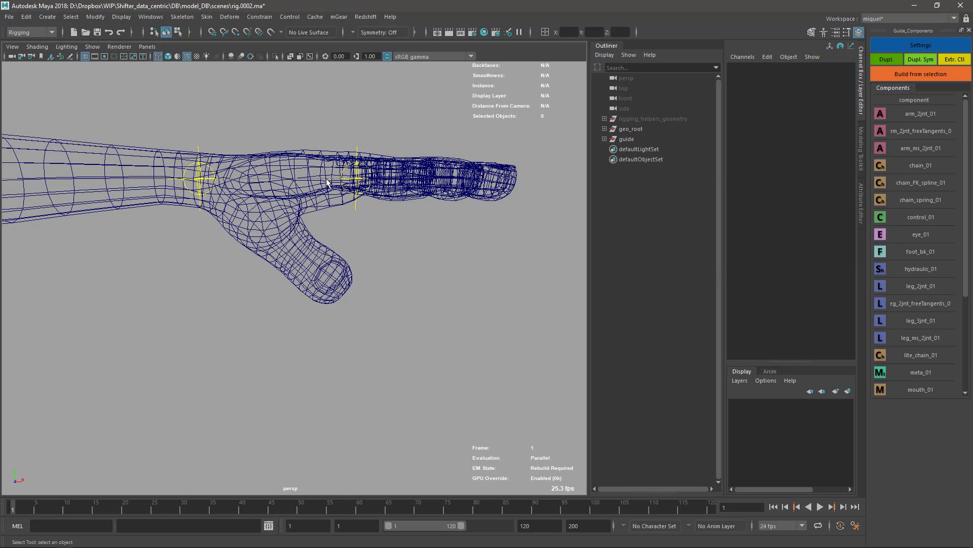
pyautogui.press('space')
pyautogui.moveTo(459, 219)
pyautogui.keyDown('alt'); pyautogui.mouseDown()
pyautogui.moveTo(435, 268)
pyautogui.moveTo(447, 234)
pyautogui.mouseUp(); pyautogui.keyUp('alt')
pyautogui.keyDown('alt'); pyautogui.moveTo(447, 234); pyautogui.dragTo(320, 238, button='middle'); pyautogui.keyUp('alt')
pyautogui.scroll(5, 320, 238)
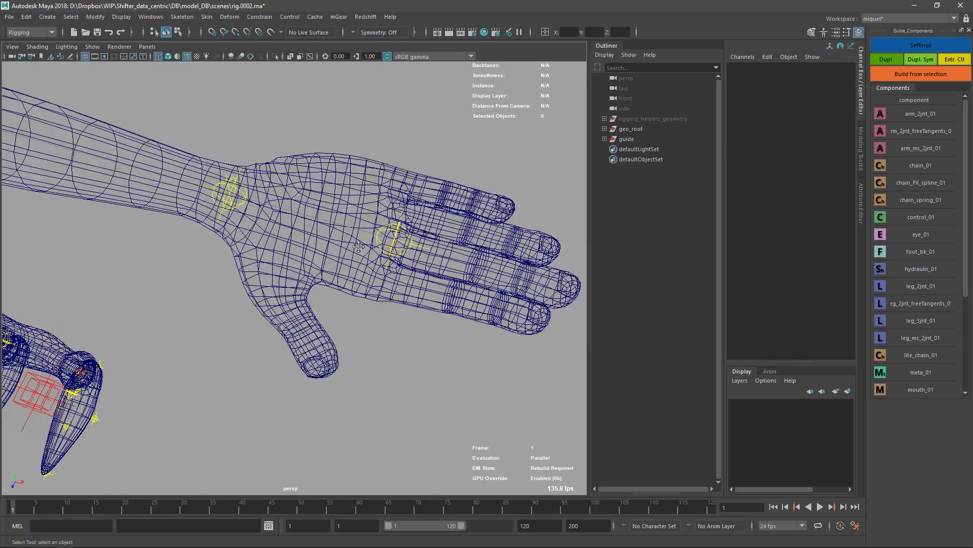
pyautogui.keyDown('alt'); pyautogui.moveTo(355, 289); pyautogui.dragTo(202, 215); pyautogui.keyUp('alt')
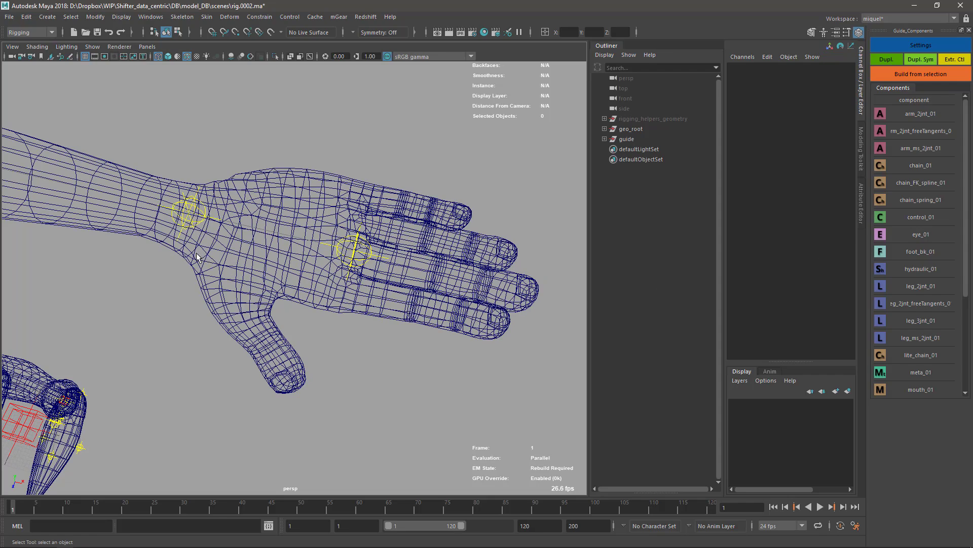
pyautogui.keyDown('alt'); pyautogui.moveTo(200, 259); pyautogui.dragTo(272, 247, button='right'); pyautogui.keyUp('alt')
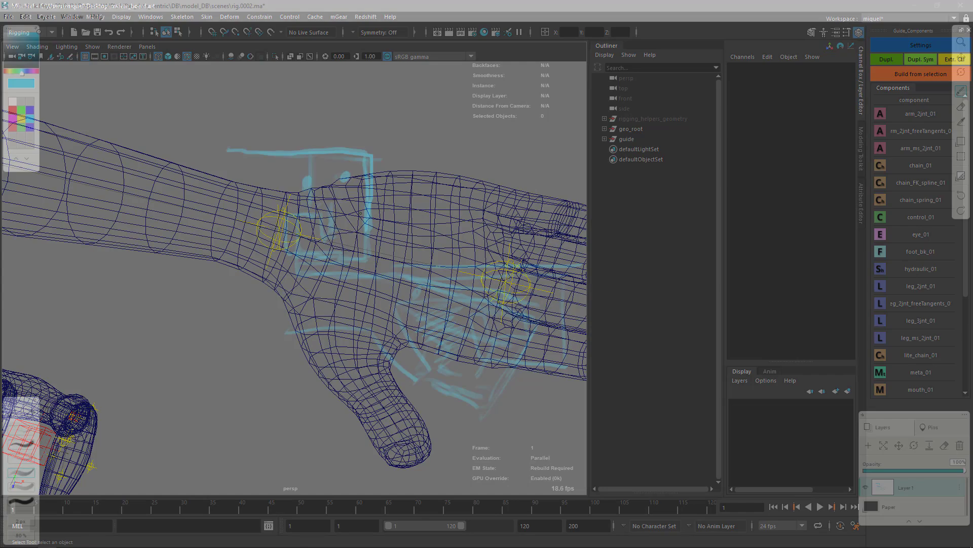
# Clear the old sketch in the Mischief overlay and mark the wrist and finger-base locators in cyan.
pyautogui.press('b')
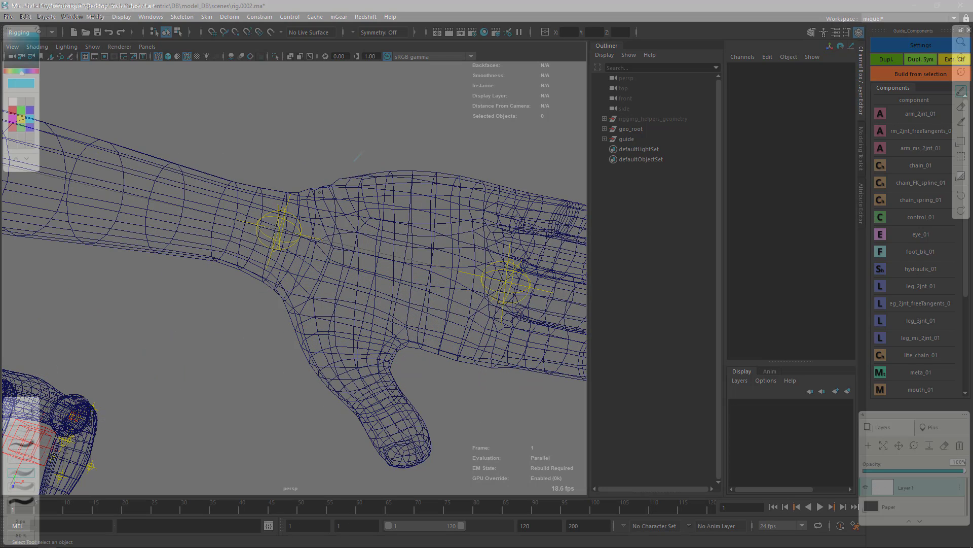
pyautogui.moveTo(361, 154)
pyautogui.mouseDown()
pyautogui.moveTo(312, 200)
pyautogui.moveTo(324, 205)
pyautogui.mouseUp()
pyautogui.moveTo(488, 222); pyautogui.dragTo(506, 257)
pyautogui.moveTo(285, 248)
pyautogui.mouseDown()
pyautogui.moveTo(263, 232)
pyautogui.moveTo(295, 223)
pyautogui.mouseUp()
pyautogui.moveTo(517, 258); pyautogui.dragTo(500, 294)
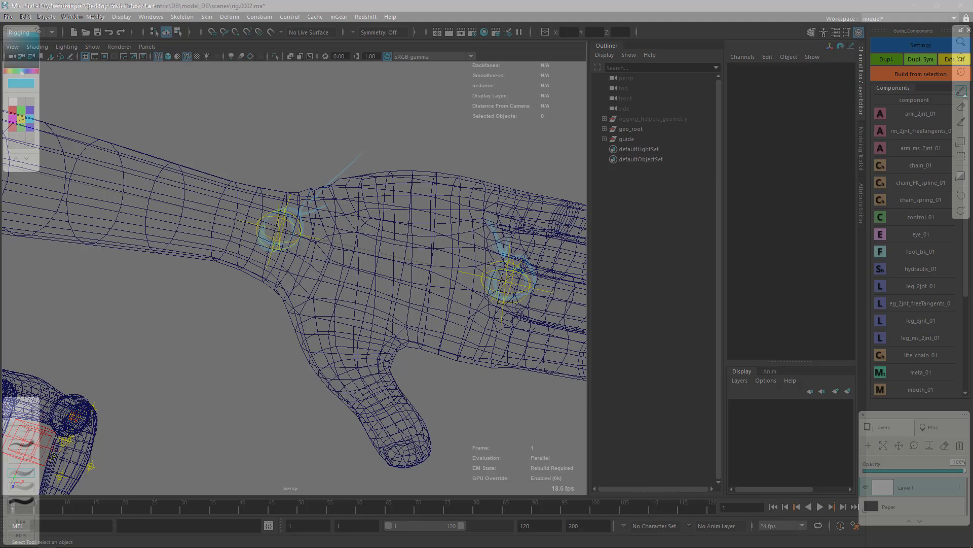
# Switch to red strokes, label the wrist locator with a circled 8, and write END with an arrow to the finger-base locator.
pyautogui.moveTo(484, 284); pyautogui.dragTo(15, 195)
pyautogui.click(13, 128)
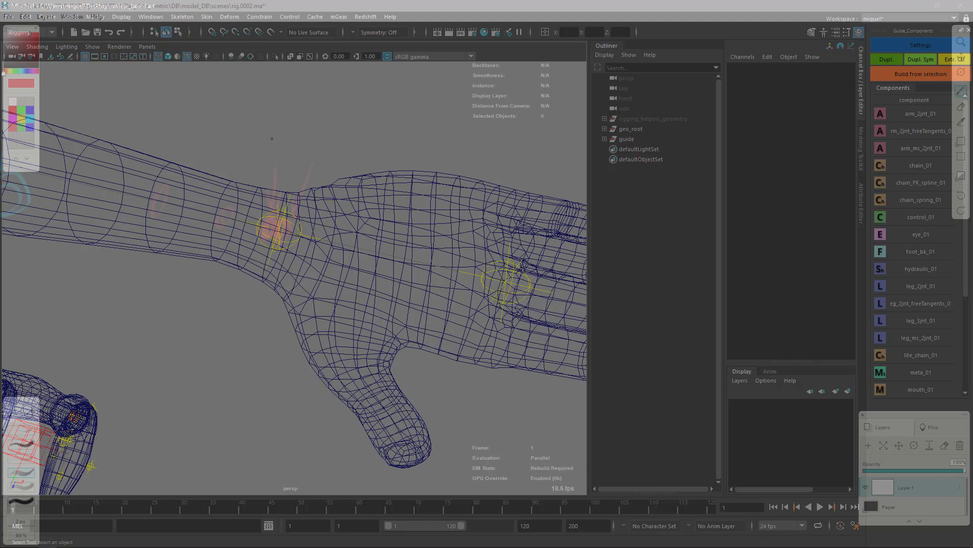
pyautogui.moveTo(279, 136); pyautogui.dragTo(272, 144)
pyautogui.moveTo(385, 127); pyautogui.dragTo(386, 141)
pyautogui.moveTo(388, 162)
pyautogui.mouseDown()
pyautogui.moveTo(450, 251)
pyautogui.moveTo(483, 277)
pyautogui.moveTo(473, 278)
pyautogui.mouseUp()
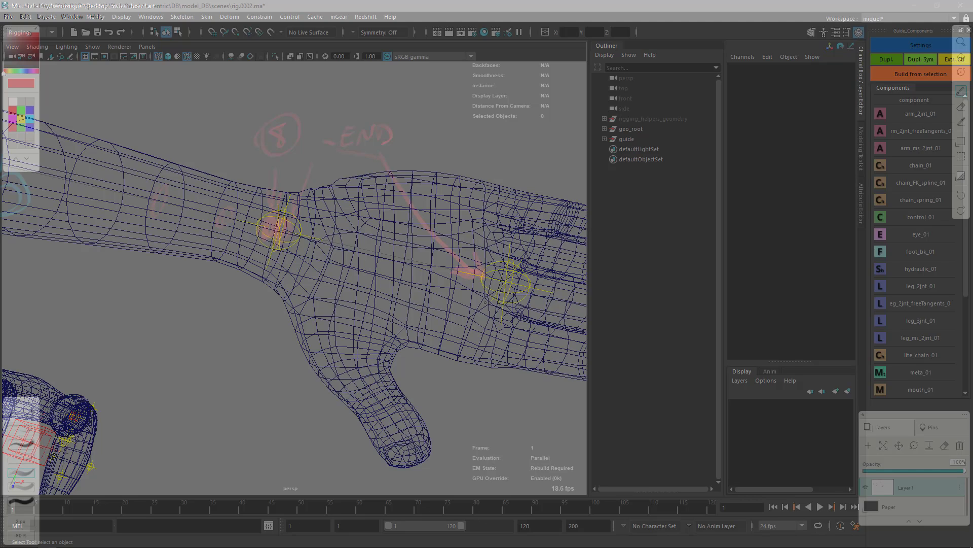
# Return to Maya, build a Shifter rig from the left arm guide root arm_L0_root, and dismiss the build log.
pyautogui.hotkey('alt', 'Tab')
pyautogui.keyDown('alt'); pyautogui.moveTo(338, 322); pyautogui.dragTo(101, 175, button='right'); pyautogui.keyUp('alt')
pyautogui.keyDown('alt'); pyautogui.moveTo(101, 175); pyautogui.dragTo(246, 211, button='middle'); pyautogui.keyUp('alt')
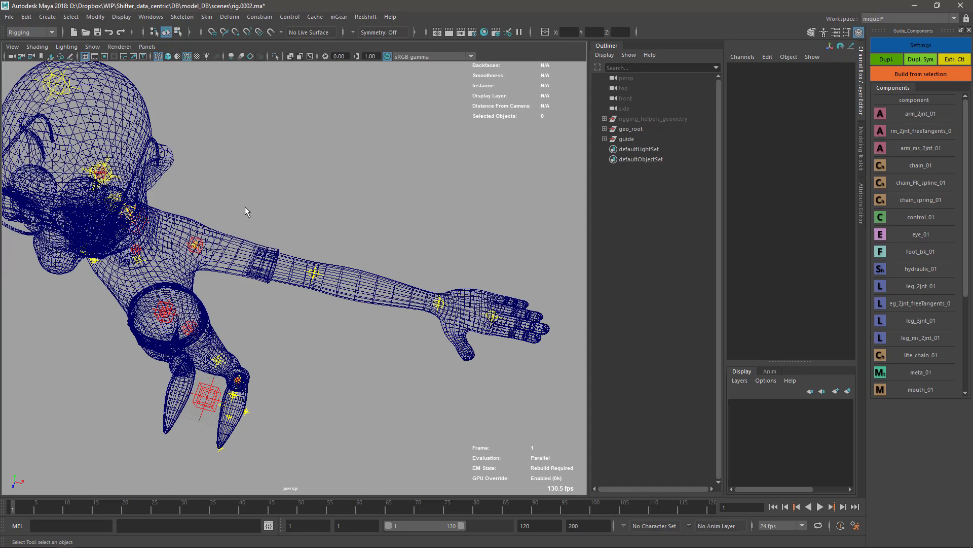
pyautogui.click(199, 256)
pyautogui.keyDown('alt'); pyautogui.moveTo(206, 266); pyautogui.dragTo(269, 260, button='right'); pyautogui.keyUp('alt')
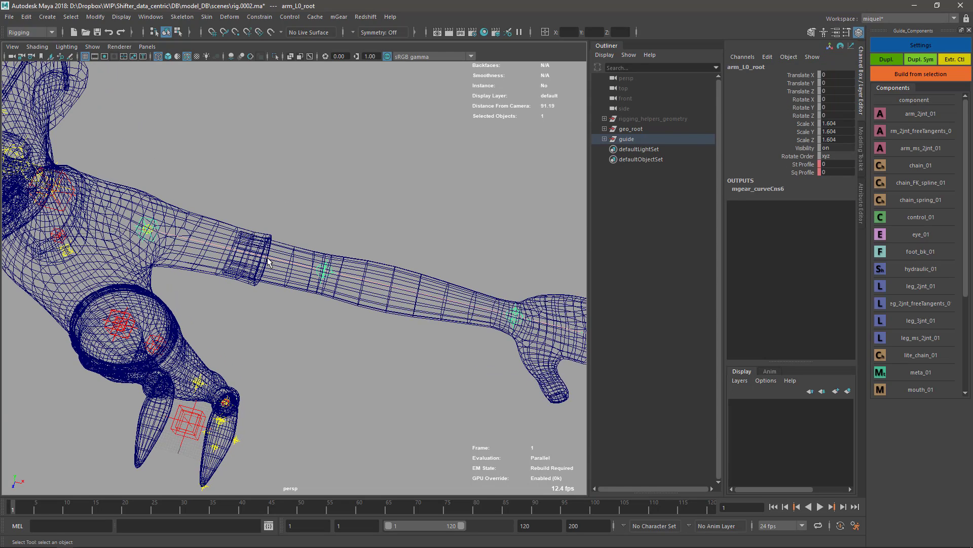
pyautogui.press('g')
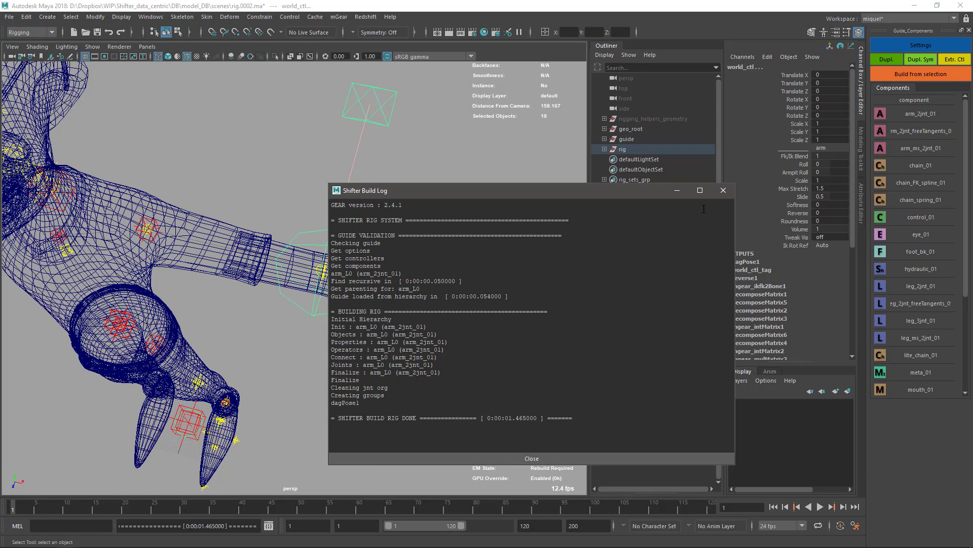
pyautogui.click(723, 191)
# Show only the arm's joints in the viewport, hiding the mesh and curves around the wrist.
pyautogui.scroll(3, 365, 256)
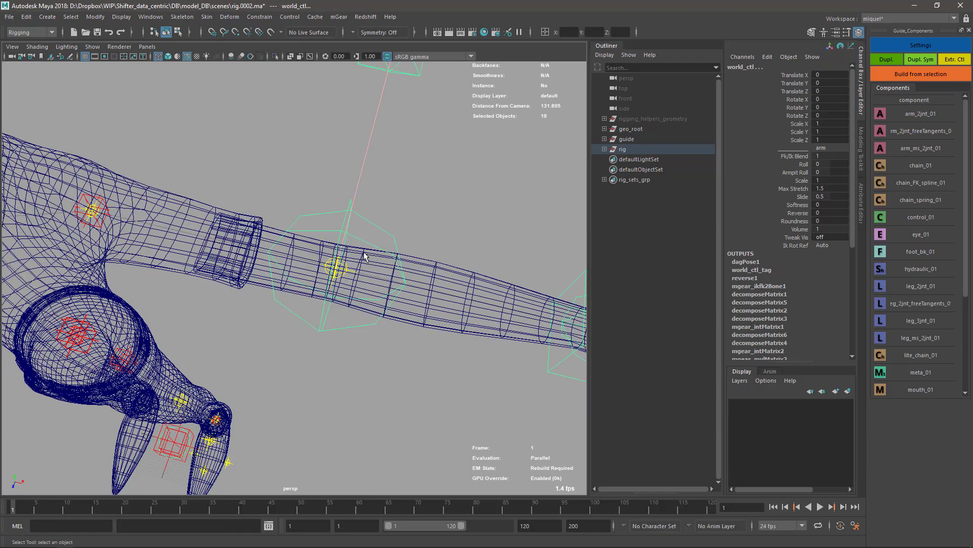
pyautogui.keyDown('alt'); pyautogui.moveTo(477, 282); pyautogui.dragTo(376, 263, button='middle'); pyautogui.keyUp('alt')
pyautogui.keyDown('alt'); pyautogui.moveTo(376, 263); pyautogui.dragTo(406, 237, button='right'); pyautogui.keyUp('alt')
pyautogui.keyDown('alt'); pyautogui.moveTo(467, 273); pyautogui.dragTo(393, 257, button='middle'); pyautogui.keyUp('alt')
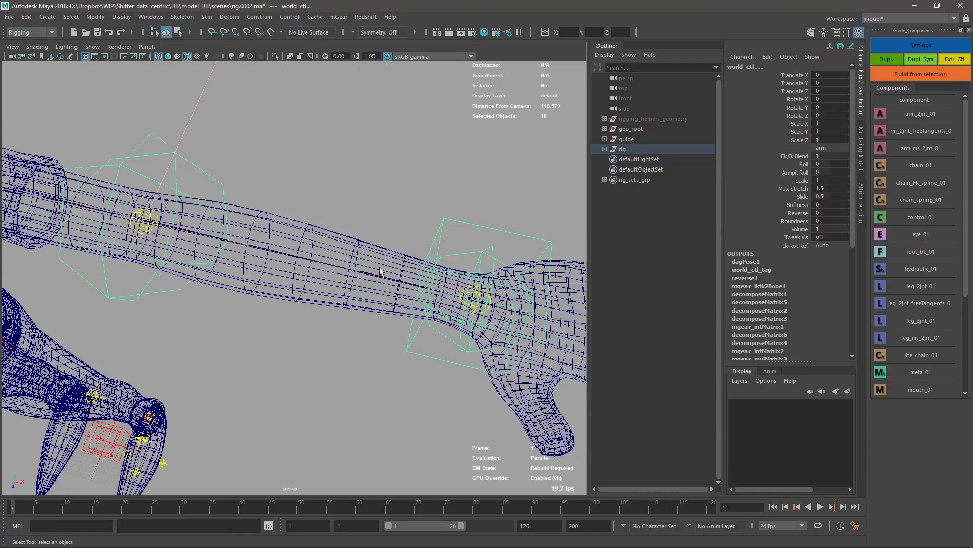
pyautogui.hotkey('alt', '2')
pyautogui.keyDown('alt'); pyautogui.moveTo(392, 307); pyautogui.dragTo(428, 308, button='right'); pyautogui.keyUp('alt')
pyautogui.hotkey('alt', '1')
pyautogui.keyDown('alt'); pyautogui.moveTo(531, 271); pyautogui.dragTo(423, 237, button='middle'); pyautogui.keyUp('alt')
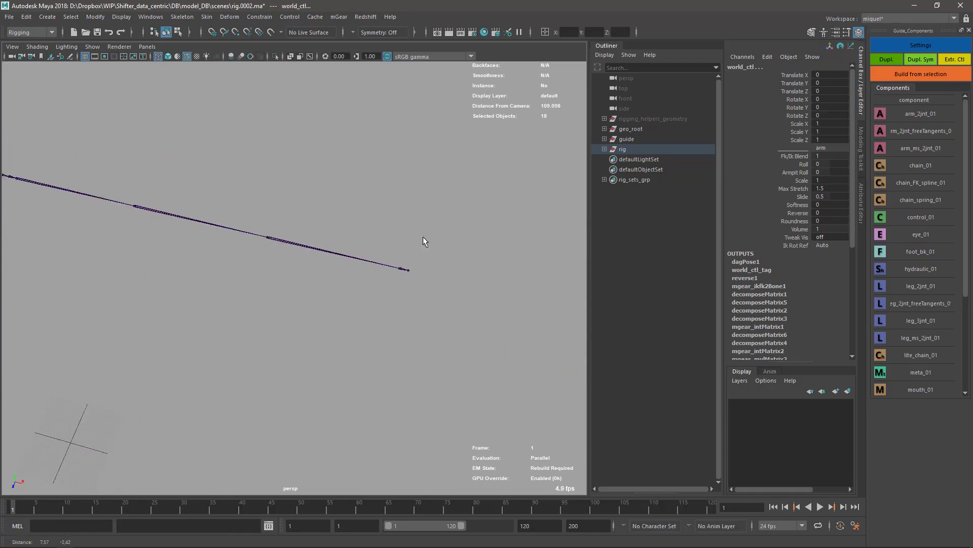
# Inspect the last arm joints arm_L0_7_jnt, arm_L0_8_jnt and arm_L0_end_jnt by selecting each near the wrist.
pyautogui.click(373, 265)
pyautogui.keyDown('alt'); pyautogui.moveTo(393, 289); pyautogui.dragTo(353, 276, button='right'); pyautogui.keyUp('alt')
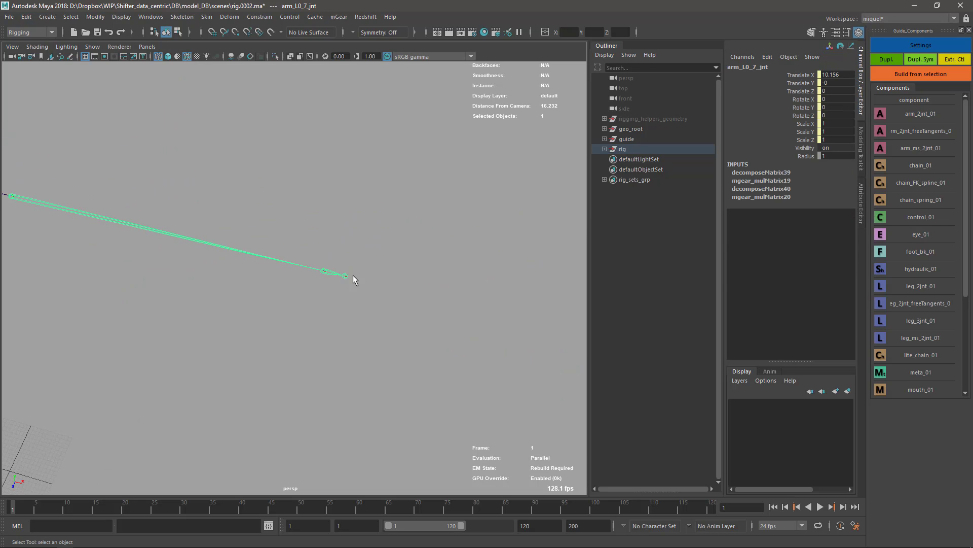
pyautogui.click(325, 276)
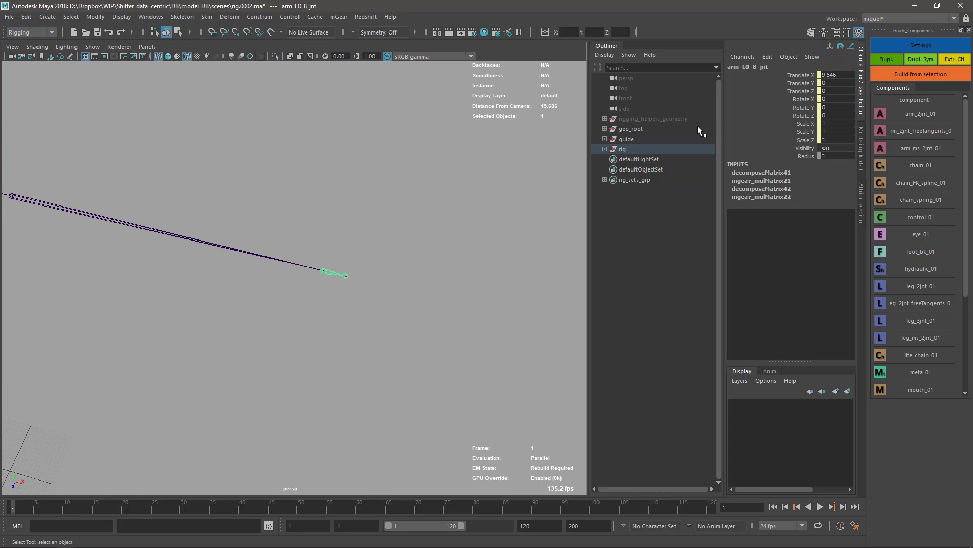
pyautogui.keyDown('alt'); pyautogui.moveTo(249, 303); pyautogui.dragTo(305, 303, button='right'); pyautogui.keyUp('alt')
pyautogui.click(427, 272)
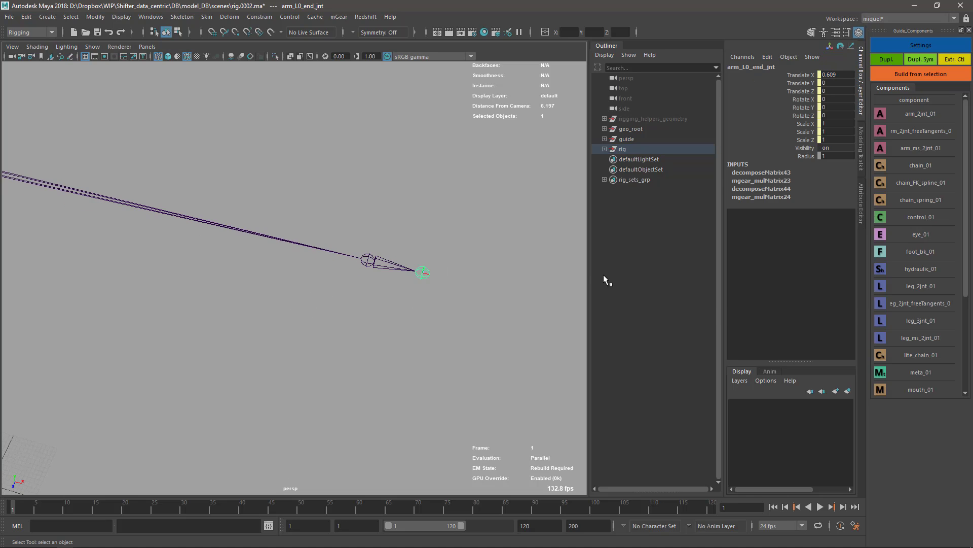
pyautogui.scroll(3, 446, 313)
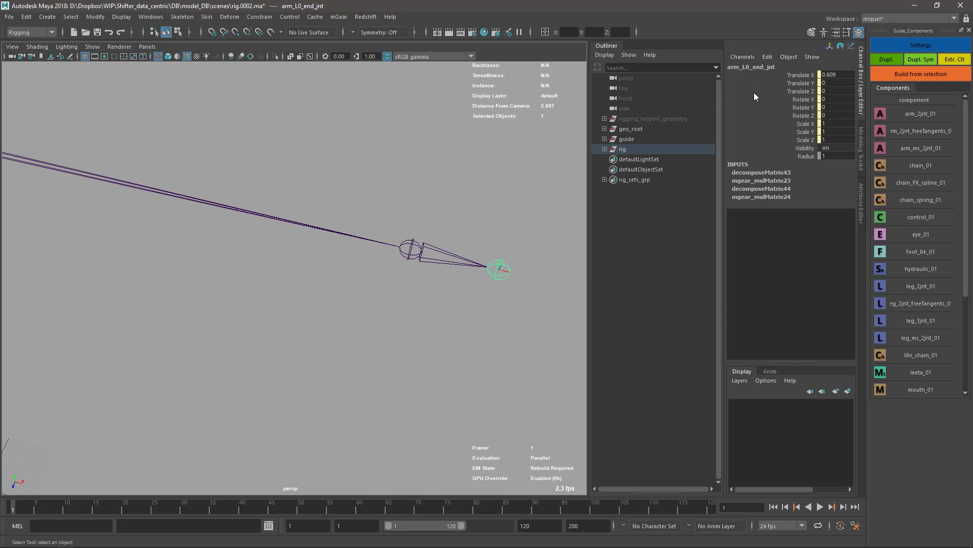
pyautogui.press('Up')
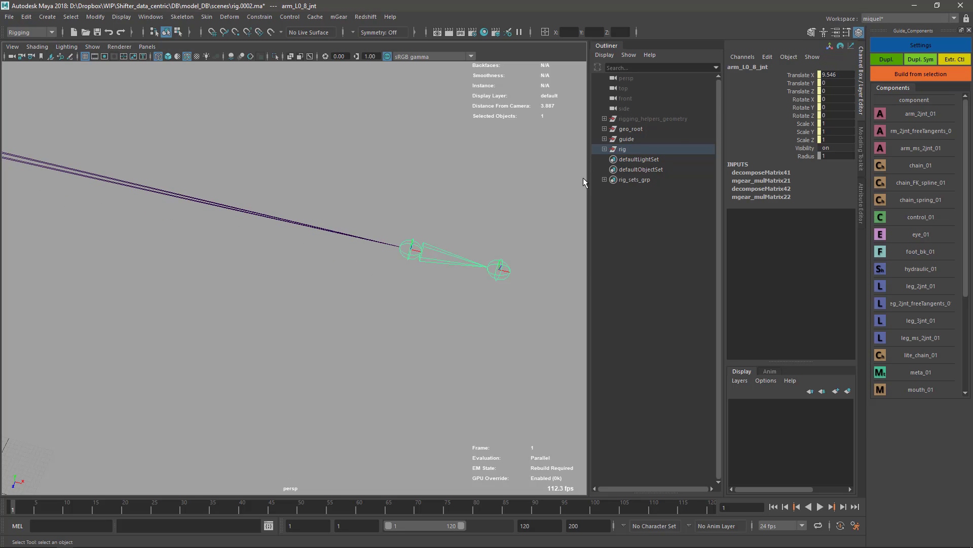
# Show the rig controls and guide curves again alongside the arm joints.
pyautogui.keyDown('alt'); pyautogui.moveTo(546, 214); pyautogui.dragTo(394, 258, button='right'); pyautogui.keyUp('alt')
pyautogui.hotkey('ctrl', '1')
pyautogui.keyDown('alt'); pyautogui.moveTo(180, 227); pyautogui.dragTo(123, 193, button='right'); pyautogui.keyUp('alt')
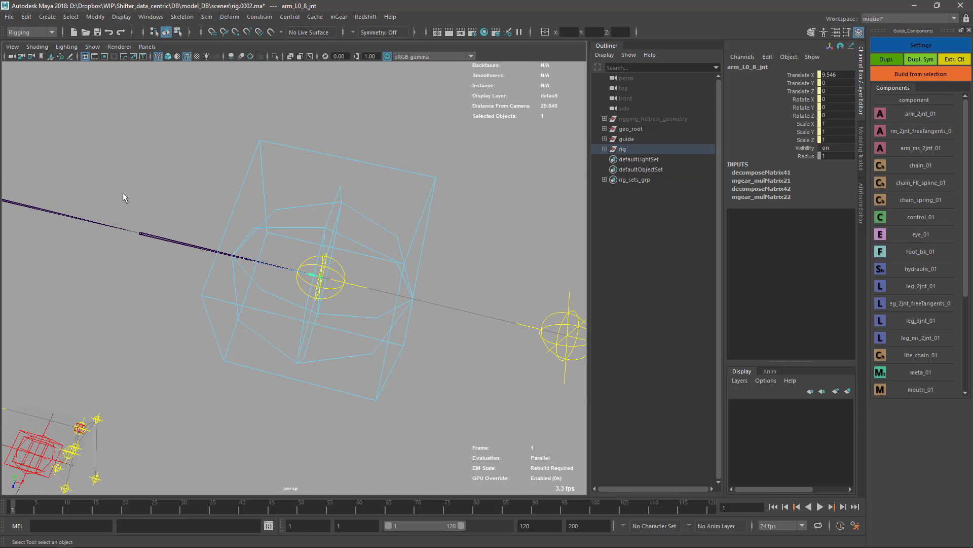
# Select the forearm joint chain from arm_L0_5_jnt to the end joint and display its local rotation axes.
pyautogui.keyDown('alt'); pyautogui.moveTo(122, 193); pyautogui.dragTo(299, 257, button='middle'); pyautogui.keyUp('alt')
pyautogui.click(258, 206)
pyautogui.keyDown('alt'); pyautogui.moveTo(288, 239); pyautogui.dragTo(294, 292, button='right'); pyautogui.keyUp('alt')
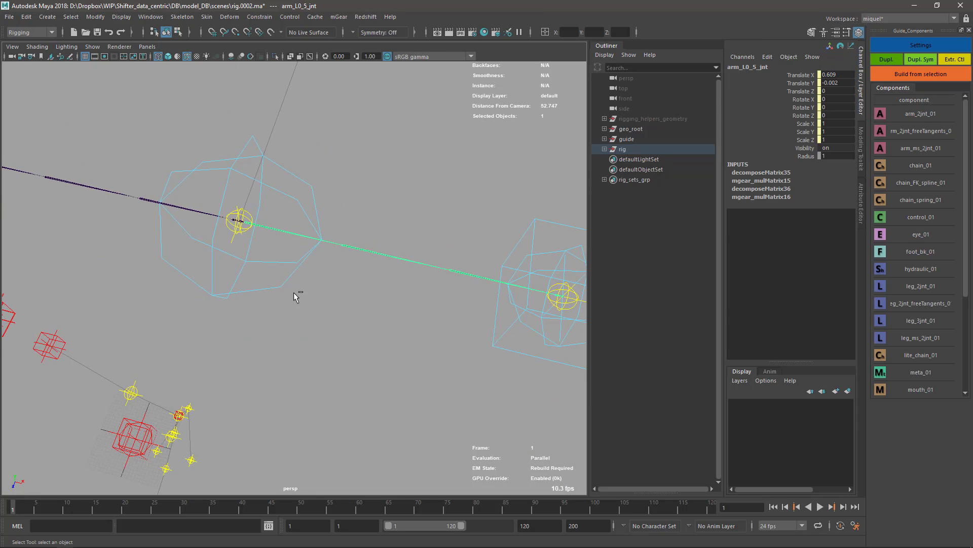
pyautogui.hotkey('shift', 'Down')
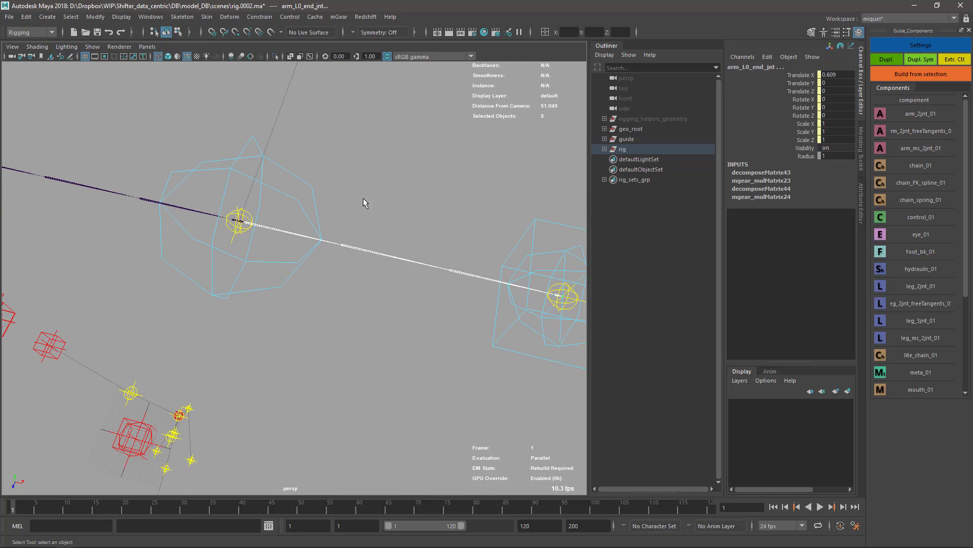
pyautogui.click(122, 16)
pyautogui.moveTo(169, 133)
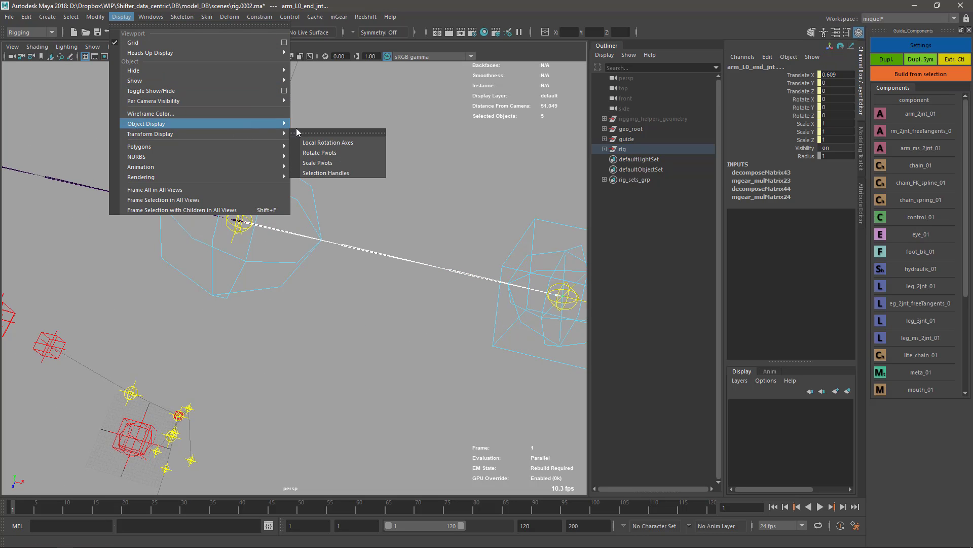
pyautogui.moveTo(260, 135)
pyautogui.click(334, 144)
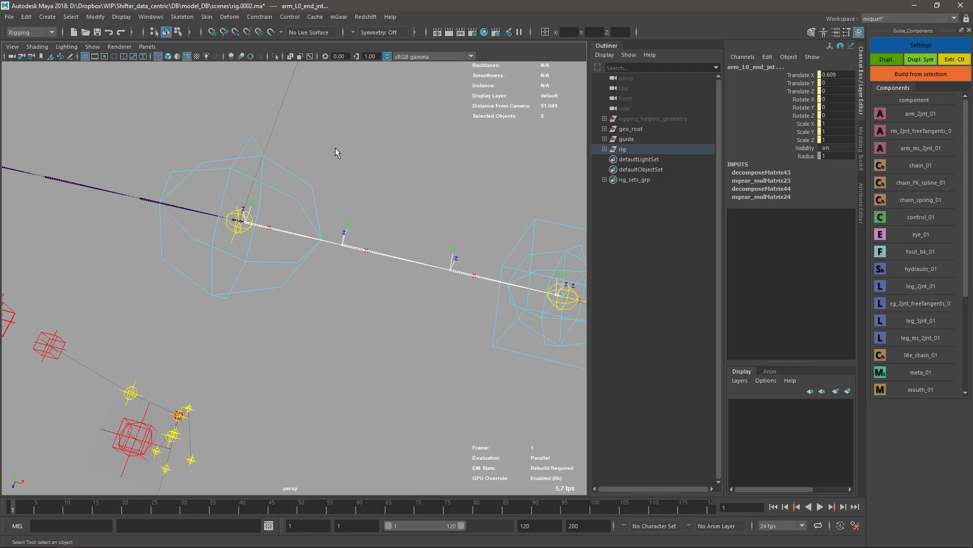
# Rotate the wrist control arm_L0_ikRot_ctl to about -14.5 degrees in X.
pyautogui.keyDown('alt'); pyautogui.moveTo(482, 307); pyautogui.dragTo(332, 202, button='middle'); pyautogui.keyUp('alt')
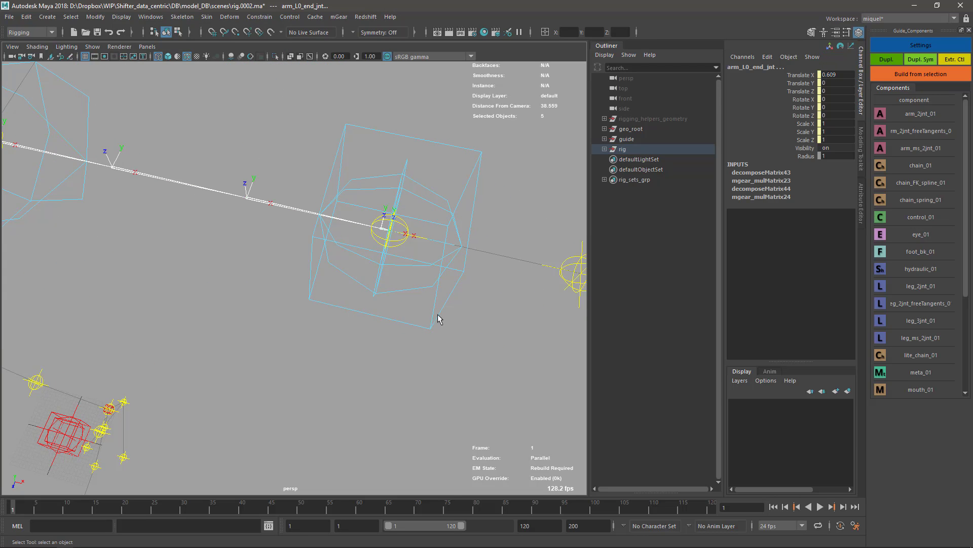
pyautogui.keyDown('alt'); pyautogui.moveTo(387, 266); pyautogui.dragTo(367, 337); pyautogui.keyUp('alt')
pyautogui.click(379, 317)
pyautogui.press('e')
pyautogui.moveTo(351, 276); pyautogui.dragTo(359, 261)
pyautogui.keyDown('alt'); pyautogui.moveTo(359, 261); pyautogui.dragTo(357, 281); pyautogui.keyUp('alt')
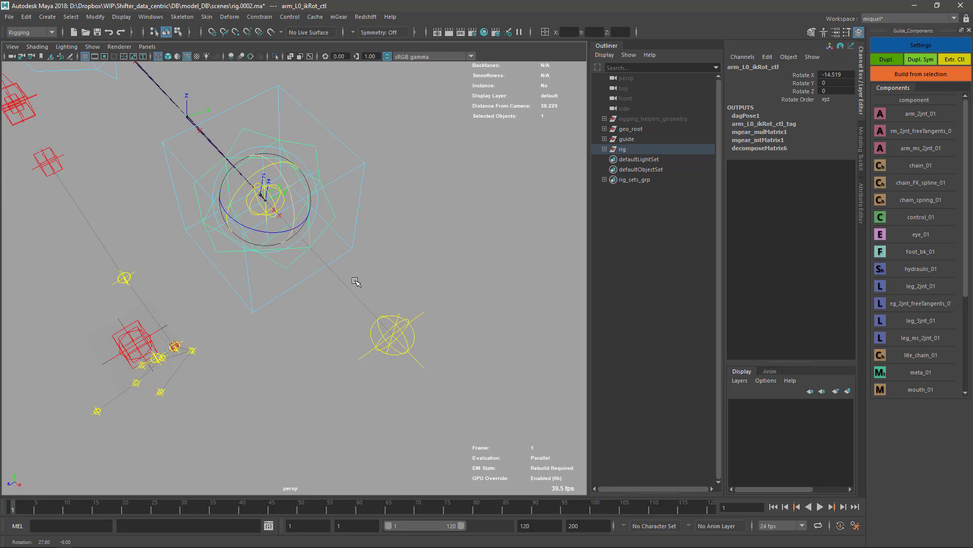
# Rotate arm_L0_ikRot_ctl freely to about -17.8, 39.6 and -11.3 degrees, then undo the extra rotation made with arm_L0_ikcns_ctl also selected.
pyautogui.keyDown('alt'); pyautogui.moveTo(357, 280); pyautogui.dragTo(385, 284, button='right'); pyautogui.keyUp('alt')
pyautogui.keyDown('alt'); pyautogui.moveTo(329, 226); pyautogui.dragTo(376, 287, button='middle'); pyautogui.keyUp('alt')
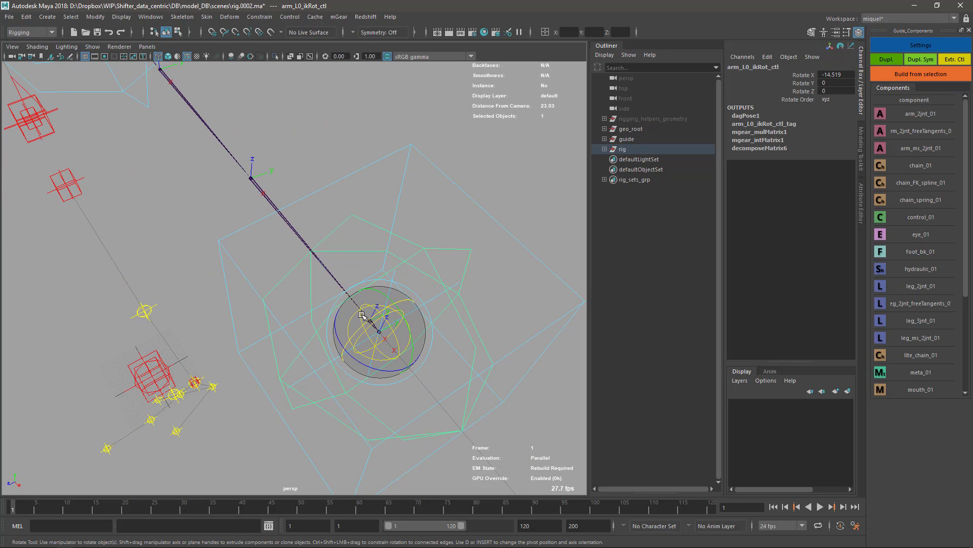
pyautogui.moveTo(350, 305); pyautogui.dragTo(363, 305)
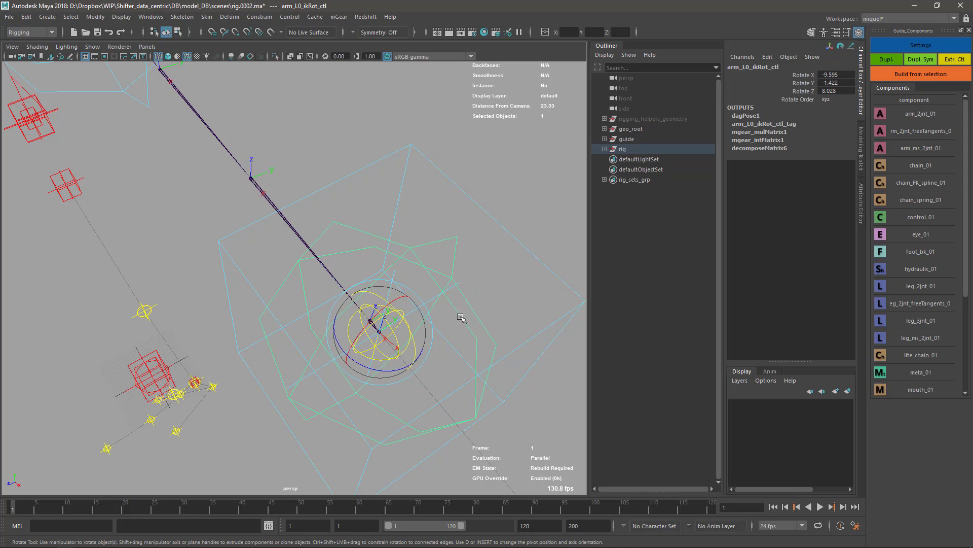
pyautogui.moveTo(403, 324); pyautogui.dragTo(341, 312)
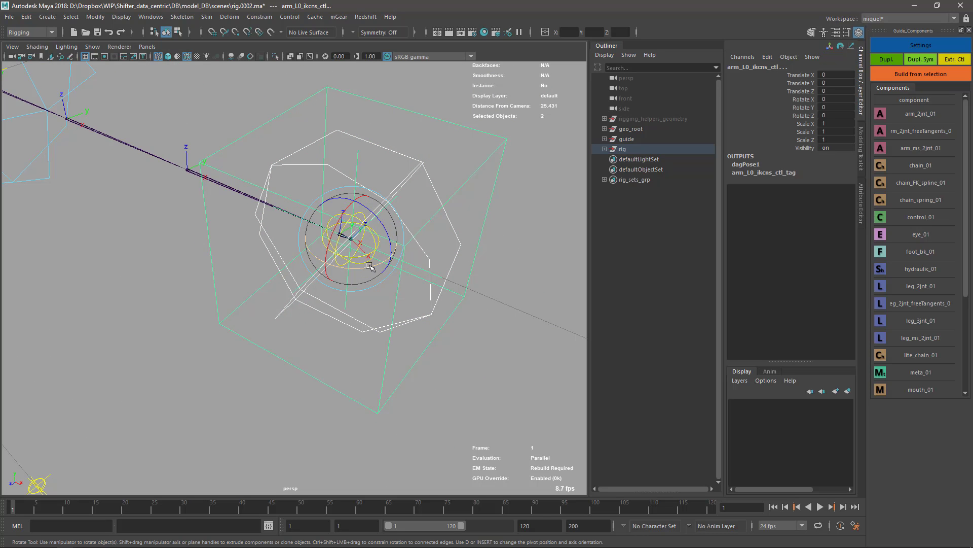
pyautogui.moveTo(367, 257)
pyautogui.mouseDown()
pyautogui.moveTo(347, 268)
pyautogui.moveTo(360, 274)
pyautogui.moveTo(402, 245)
pyautogui.moveTo(389, 211)
pyautogui.moveTo(368, 245)
pyautogui.moveTo(395, 267)
pyautogui.moveTo(353, 267)
pyautogui.mouseUp()
pyautogui.hotkey('ctrl', 'z')
pyautogui.click(391, 319)
# In the Mischief overlay, sketch a red arrow outward from the end joint and mark the short segment between the last two joints.
pyautogui.keyDown('alt'); pyautogui.moveTo(353, 267); pyautogui.dragTo(398, 287, button='right'); pyautogui.keyUp('alt')
pyautogui.keyDown('alt'); pyautogui.moveTo(397, 287); pyautogui.dragTo(326, 232, button='middle'); pyautogui.keyUp('alt')
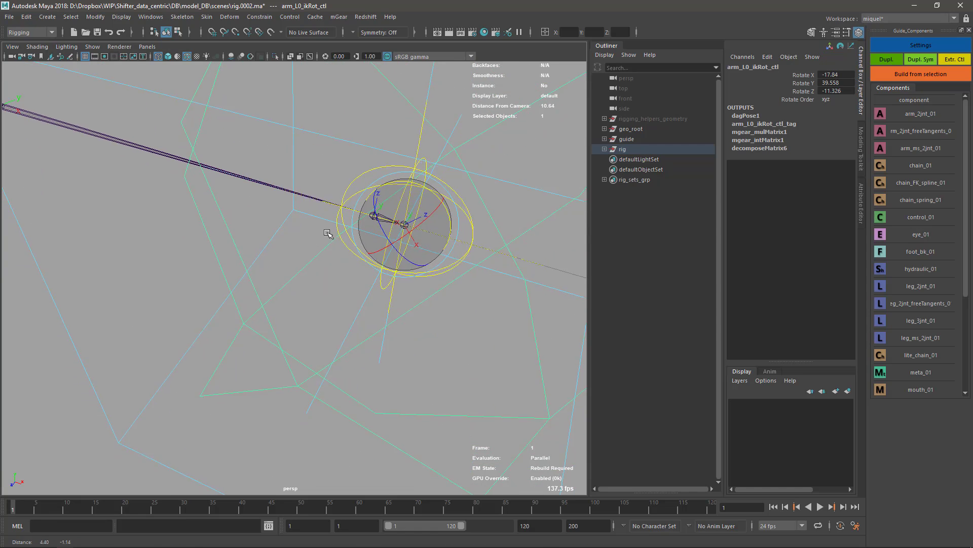
pyautogui.keyDown('alt'); pyautogui.moveTo(326, 232); pyautogui.dragTo(448, 298, button='right'); pyautogui.keyUp('alt')
pyautogui.hotkey('alt', 'Tab')
pyautogui.moveTo(449, 298); pyautogui.dragTo(0, 248, button='middle')
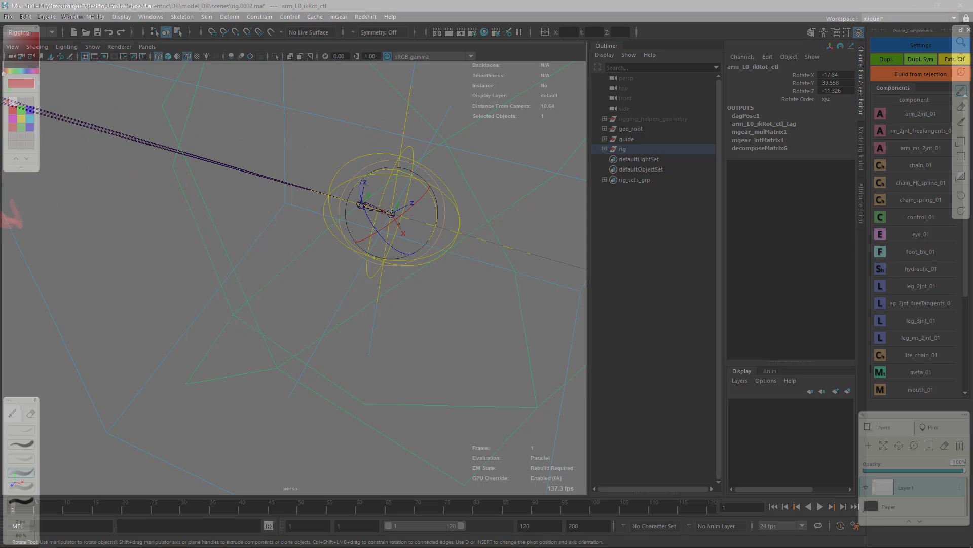
pyautogui.moveTo(393, 219)
pyautogui.mouseDown()
pyautogui.moveTo(492, 354)
pyautogui.moveTo(471, 347)
pyautogui.moveTo(493, 353)
pyautogui.mouseUp()
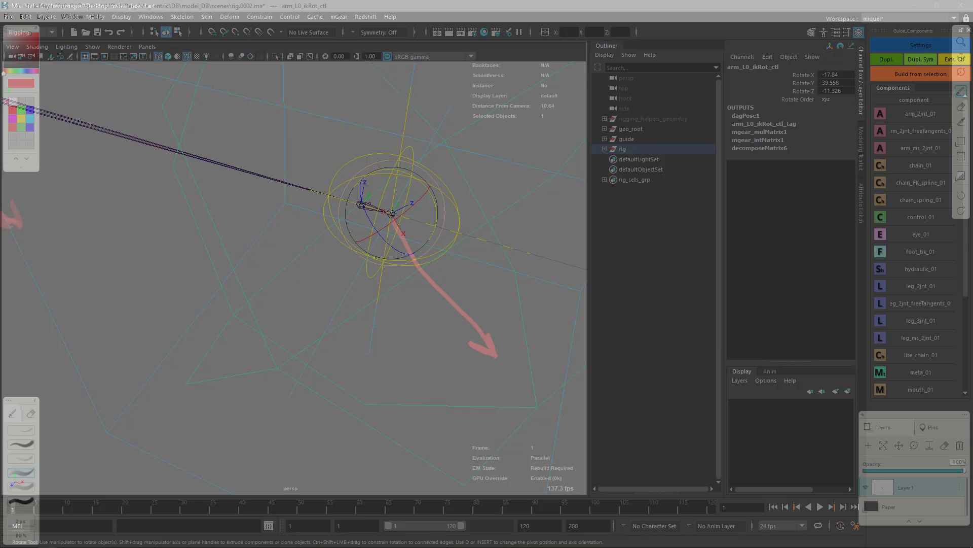
pyautogui.moveTo(364, 205)
pyautogui.mouseDown()
pyautogui.moveTo(406, 214)
pyautogui.moveTo(406, 225)
pyautogui.mouseUp()
# Return to Maya, show the hand mesh again, and delete the built rig group.
pyautogui.hotkey('alt', 'Tab')
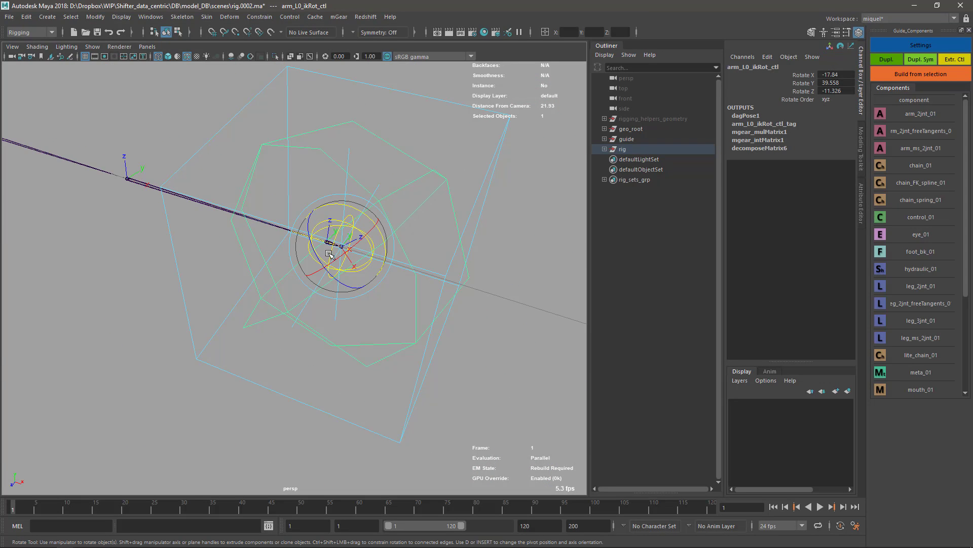
pyautogui.scroll(-5, 318, 226)
pyautogui.scroll(3, 302, 246)
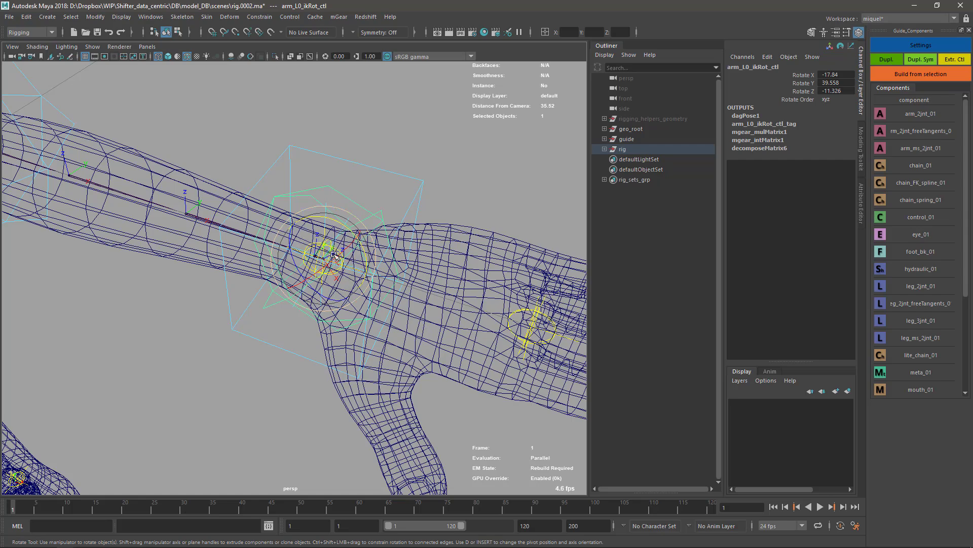
pyautogui.hotkey('alt', 'Tab')
pyautogui.press('Escape')
pyautogui.click(622, 149)
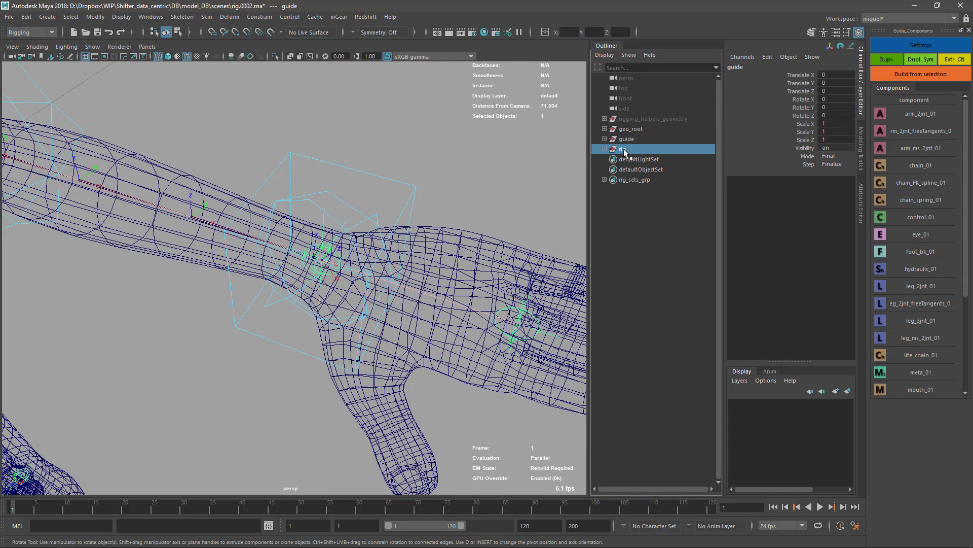
pyautogui.press('Delete')
# Add a meta_01 component with 3 joints in the -Z direction under the wrist guide arm_L0_wrist.
pyautogui.scroll(-5, 363, 307)
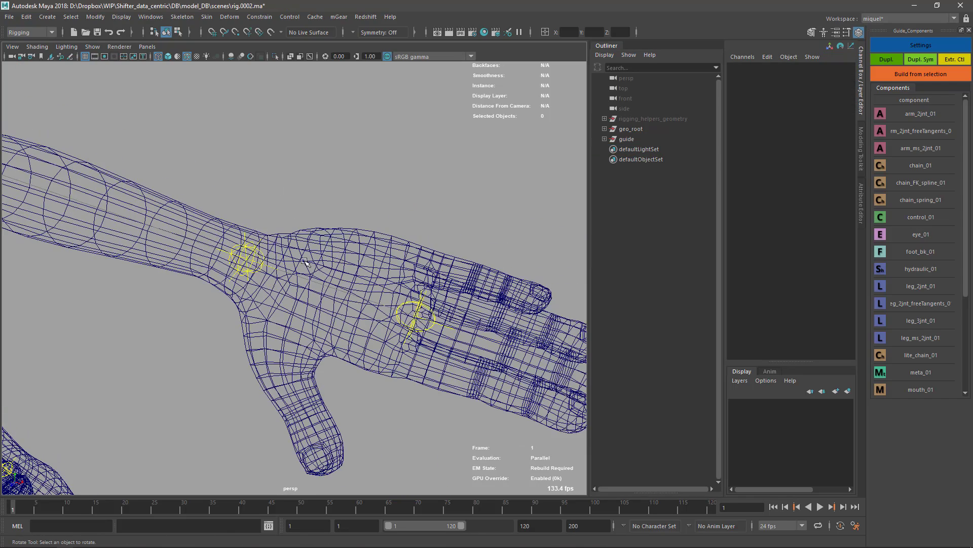
pyautogui.press('q')
pyautogui.click(253, 271)
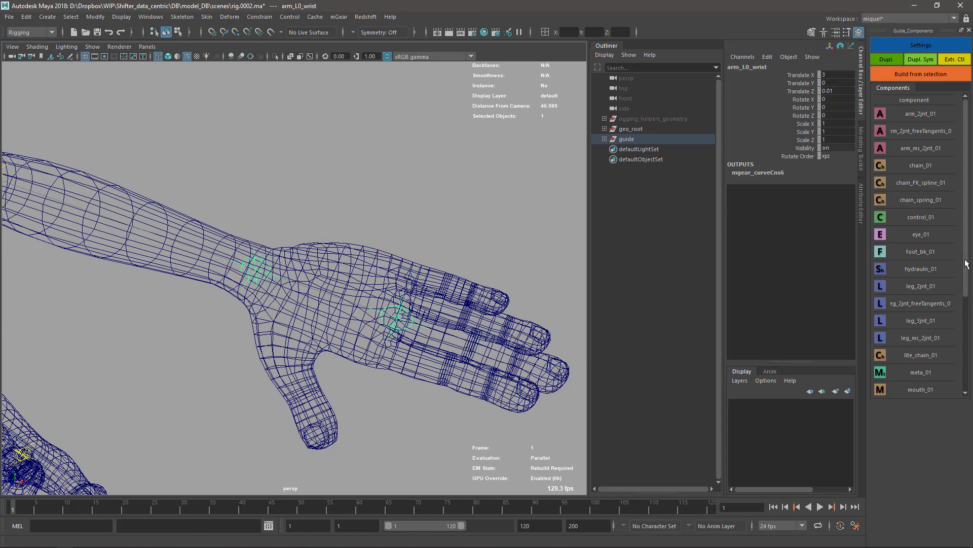
pyautogui.moveTo(967, 266); pyautogui.dragTo(971, 329)
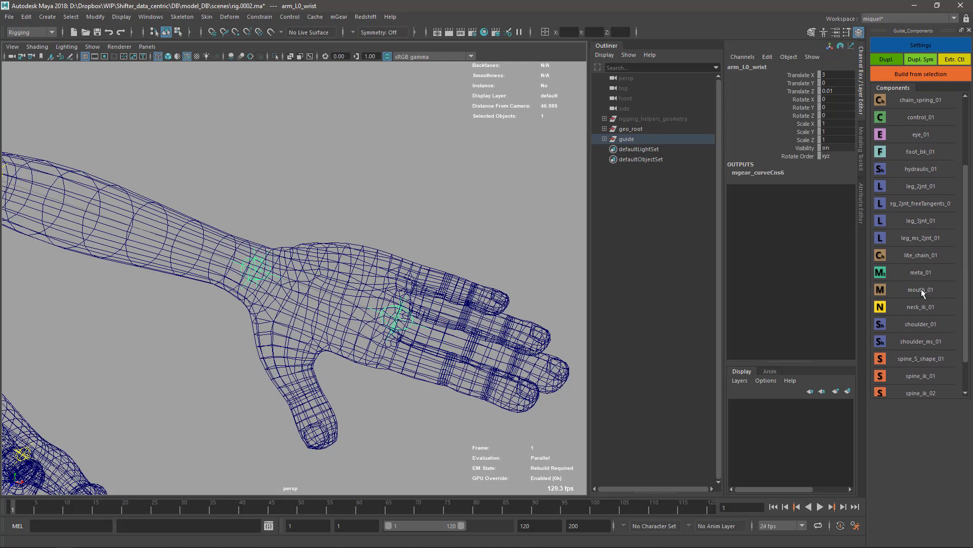
pyautogui.doubleClick(885, 274)
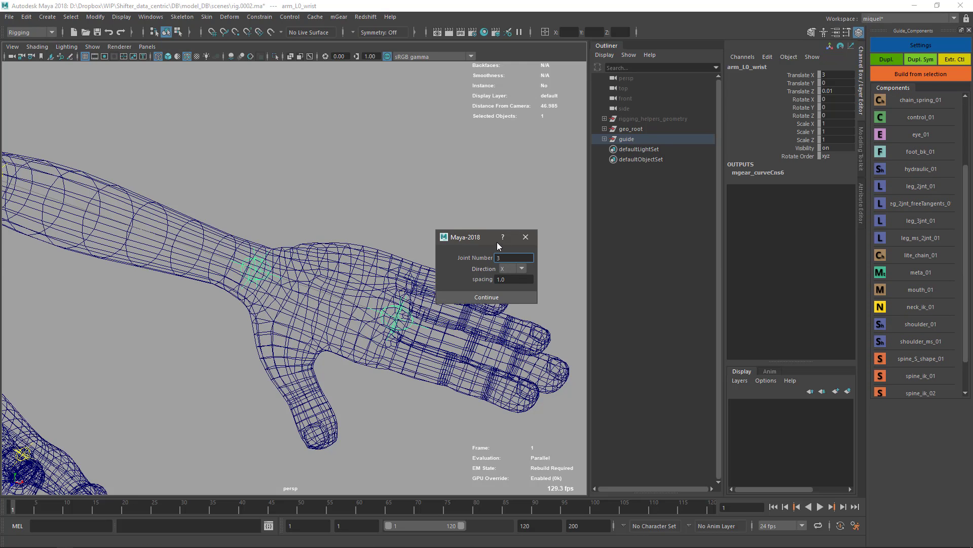
pyautogui.click(510, 269)
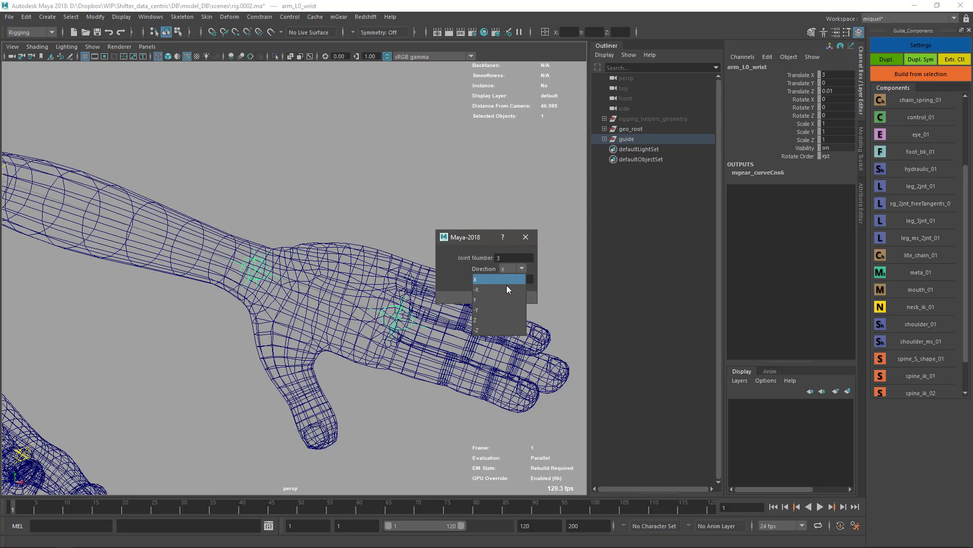
pyautogui.click(492, 328)
pyautogui.click(481, 298)
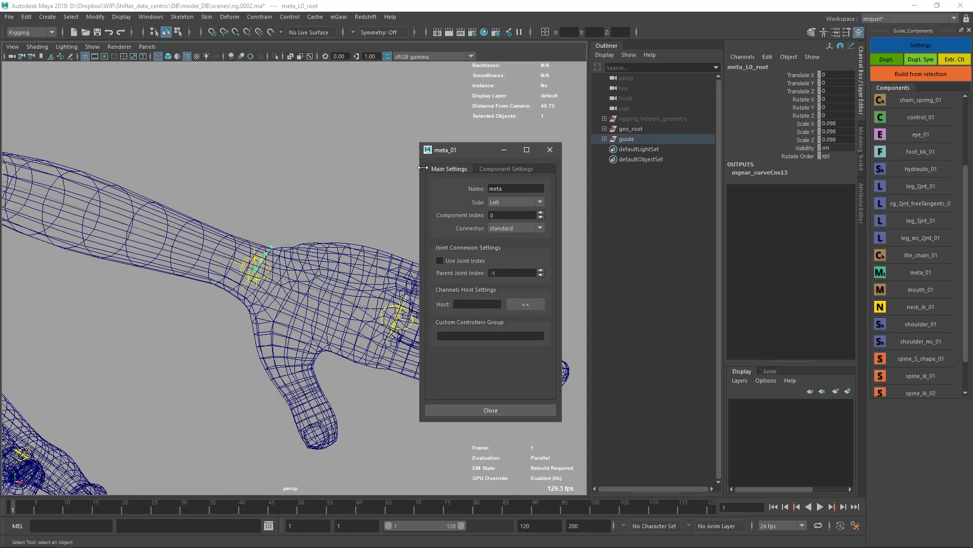
# Try moving the meta_L0_root guide off the wrist into the palm, to Translate X 0.364 and Z 0.176.
pyautogui.moveTo(465, 151); pyautogui.dragTo(571, 122)
pyautogui.scroll(5, 229, 252)
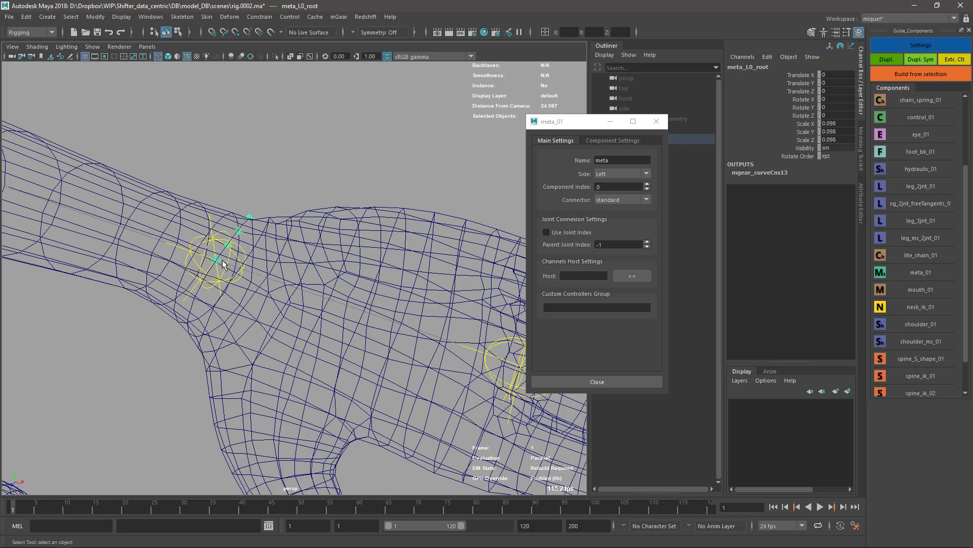
pyautogui.press('w')
pyautogui.moveTo(227, 266); pyautogui.dragTo(286, 303)
pyautogui.scroll(-5, 312, 337)
pyautogui.press('q')
# Select the arm_L0_wrist guide and the meta_L0_root guide in turn to compare their positions around the wrist.
pyautogui.click(267, 281)
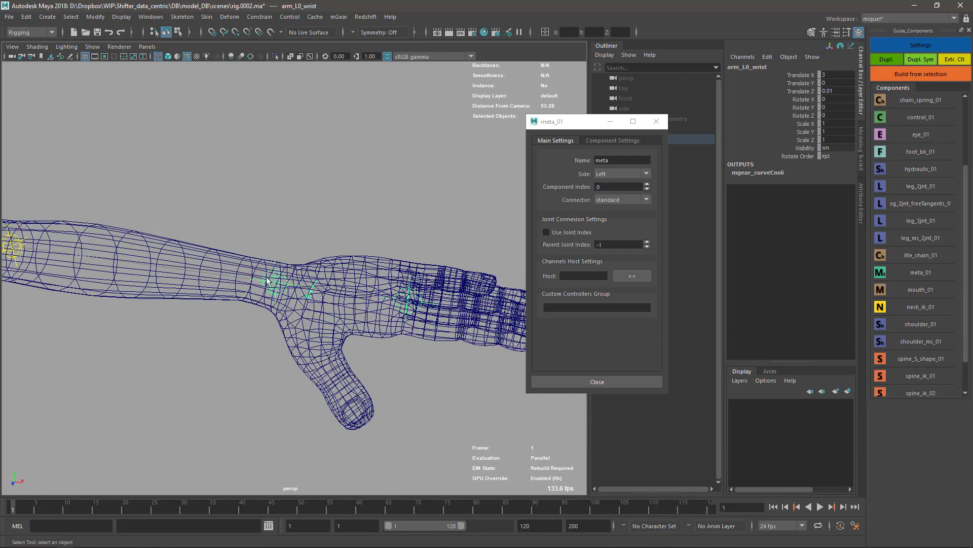
pyautogui.scroll(4, 267, 280)
pyautogui.click(268, 307)
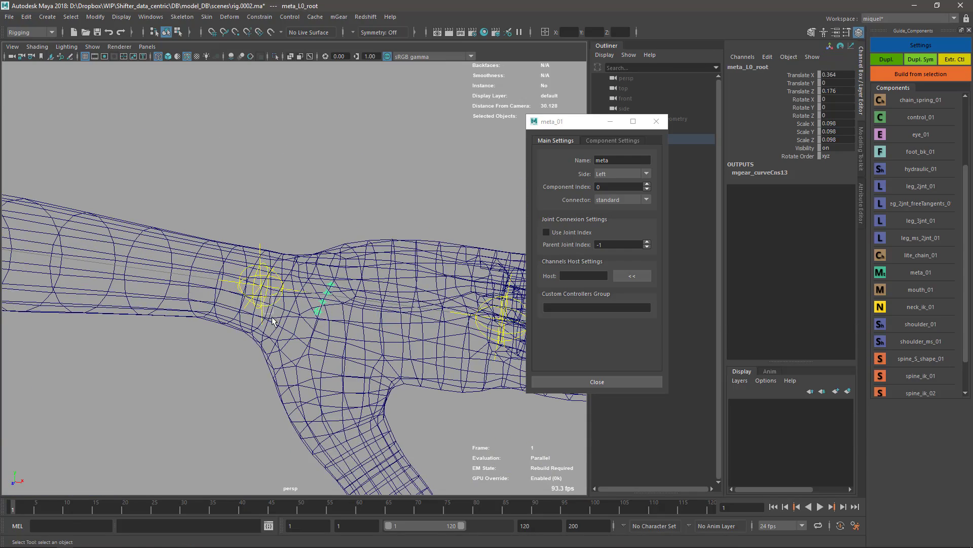
pyautogui.click(272, 321)
pyautogui.click(296, 310)
pyautogui.click(274, 299)
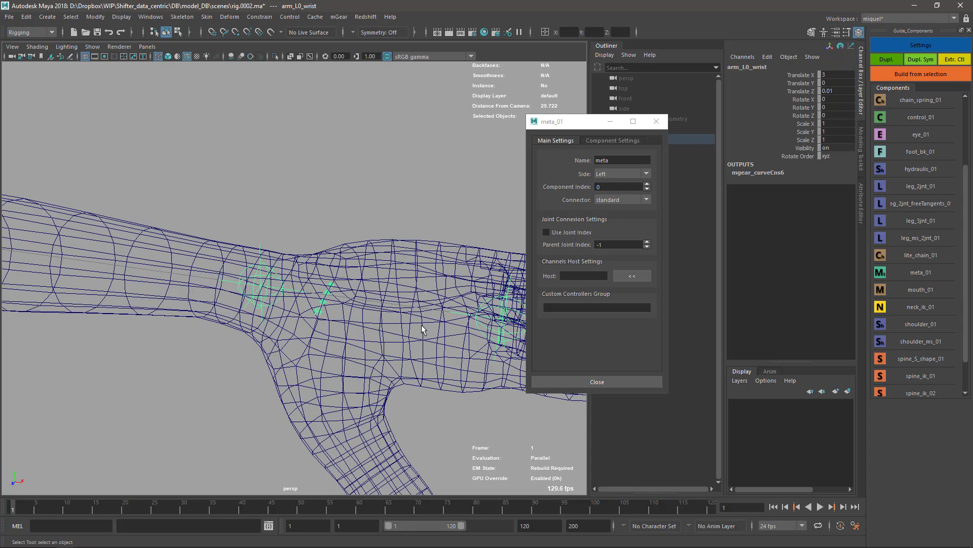
pyautogui.scroll(2, 297, 309)
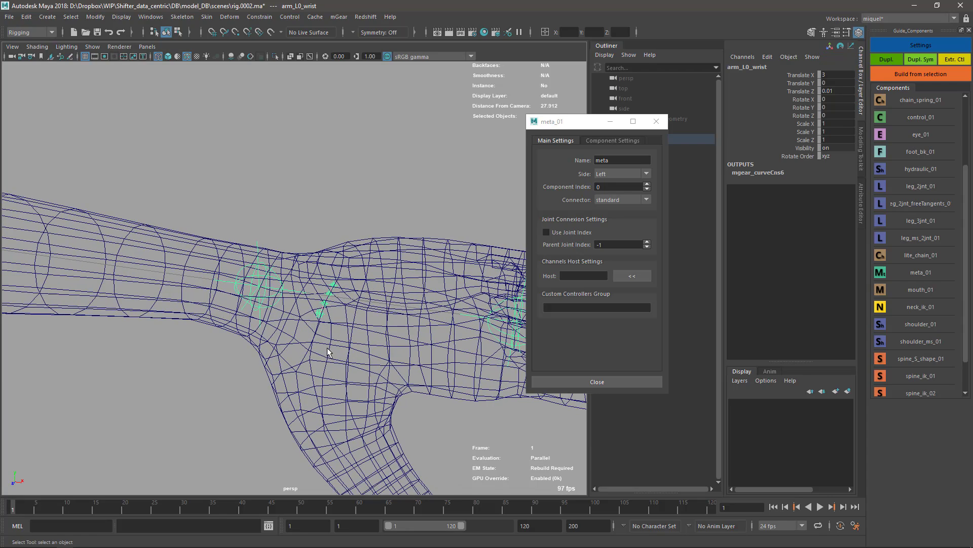
pyautogui.keyDown('alt'); pyautogui.moveTo(327, 352); pyautogui.dragTo(334, 301); pyautogui.keyUp('alt')
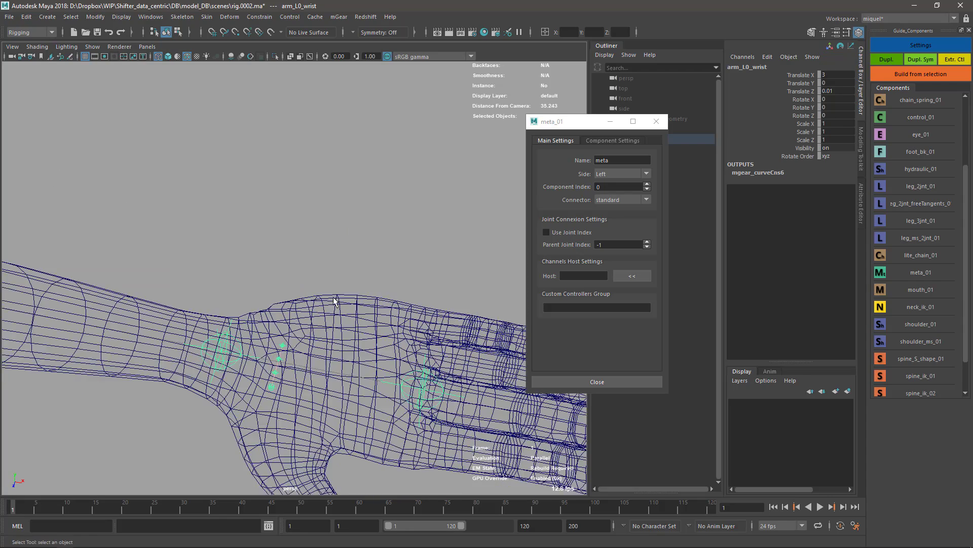
# Starting from the wrist origin, move the meta_L0_root guide into the palm at Translate X 0.343 and Z 0.176.
pyautogui.click(272, 388)
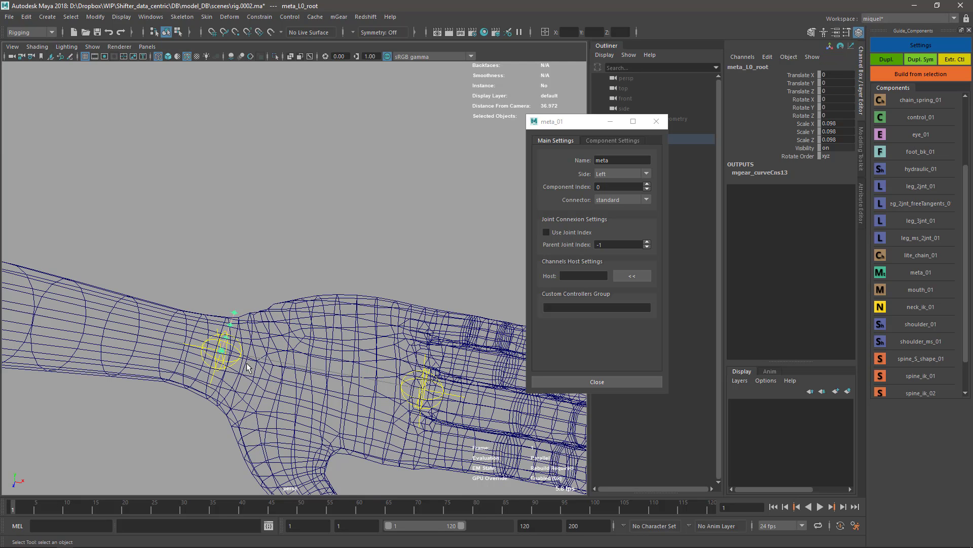
pyautogui.press('w')
pyautogui.moveTo(247, 388); pyautogui.dragTo(299, 424)
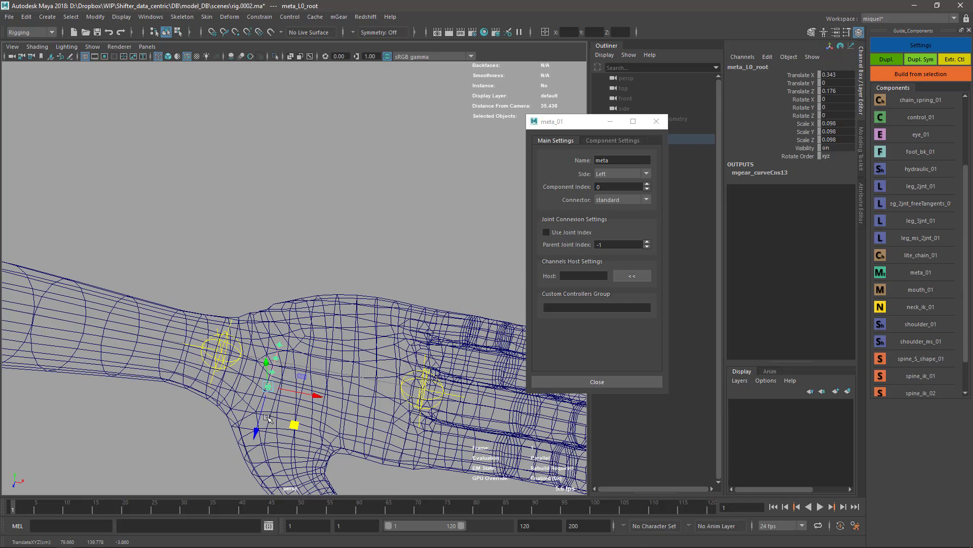
pyautogui.press('q')
# Review the component and main settings of the meta_L0_root guide, including the interpolation options, and close its settings.
pyautogui.scroll(4, 344, 294)
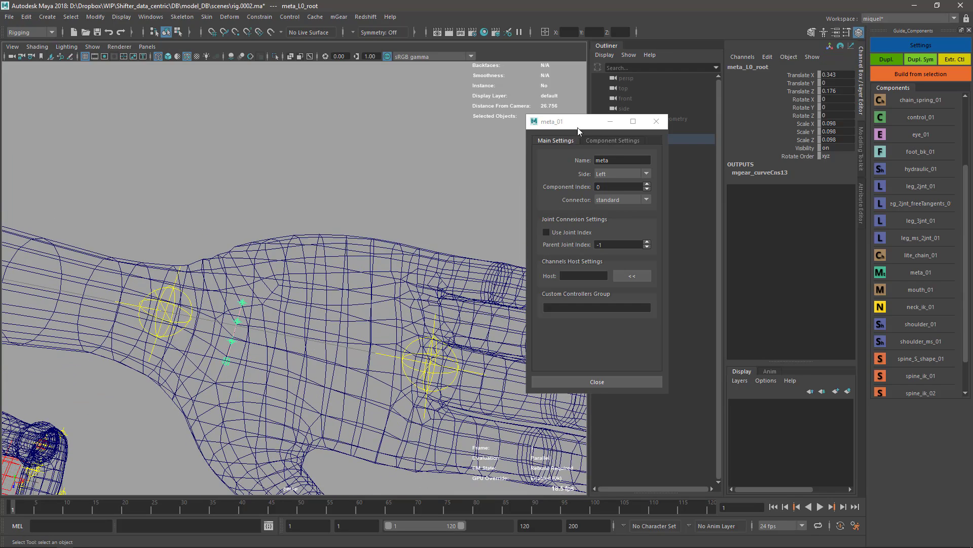
pyautogui.moveTo(578, 128); pyautogui.dragTo(499, 74)
pyautogui.keyDown('alt'); pyautogui.moveTo(390, 345); pyautogui.dragTo(325, 284, button='middle'); pyautogui.keyUp('alt')
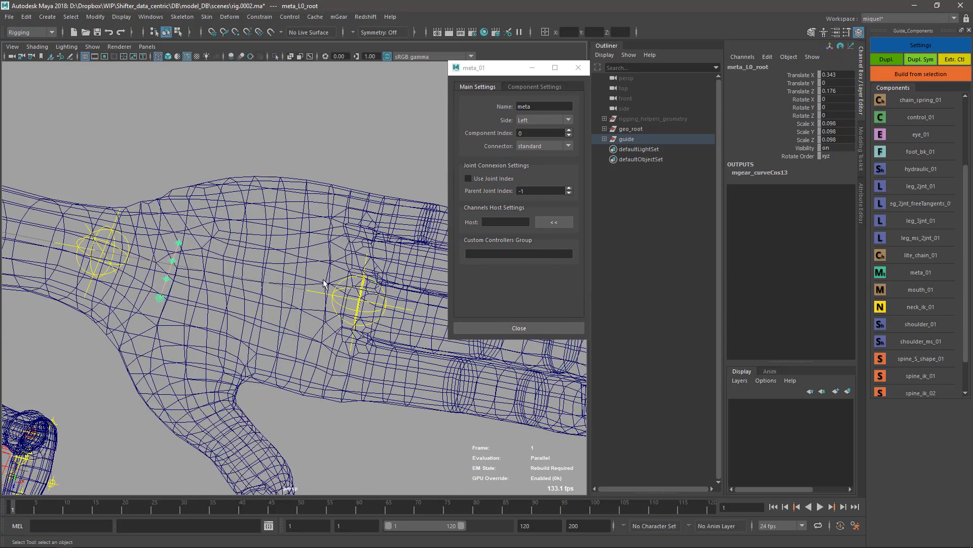
pyautogui.keyDown('alt'); pyautogui.moveTo(324, 284); pyautogui.dragTo(190, 310); pyautogui.keyUp('alt')
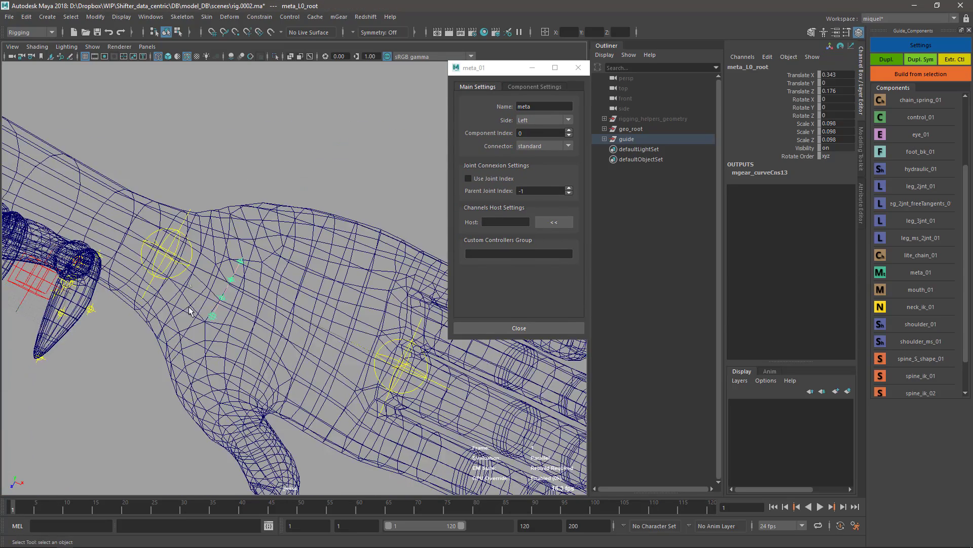
pyautogui.keyDown('alt'); pyautogui.moveTo(289, 343); pyautogui.dragTo(401, 366); pyautogui.keyUp('alt')
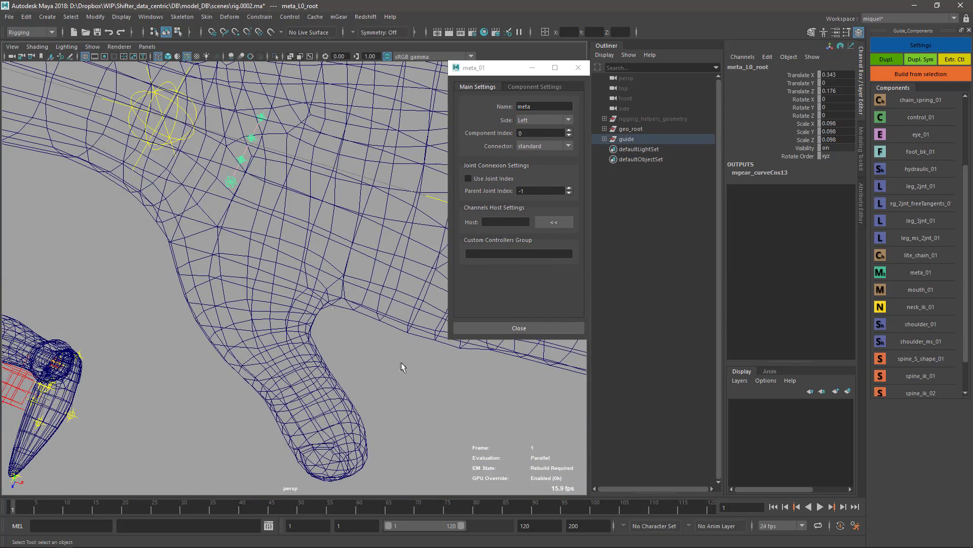
pyautogui.keyDown('alt'); pyautogui.moveTo(269, 191); pyautogui.dragTo(173, 264); pyautogui.keyUp('alt')
pyautogui.click(309, 300)
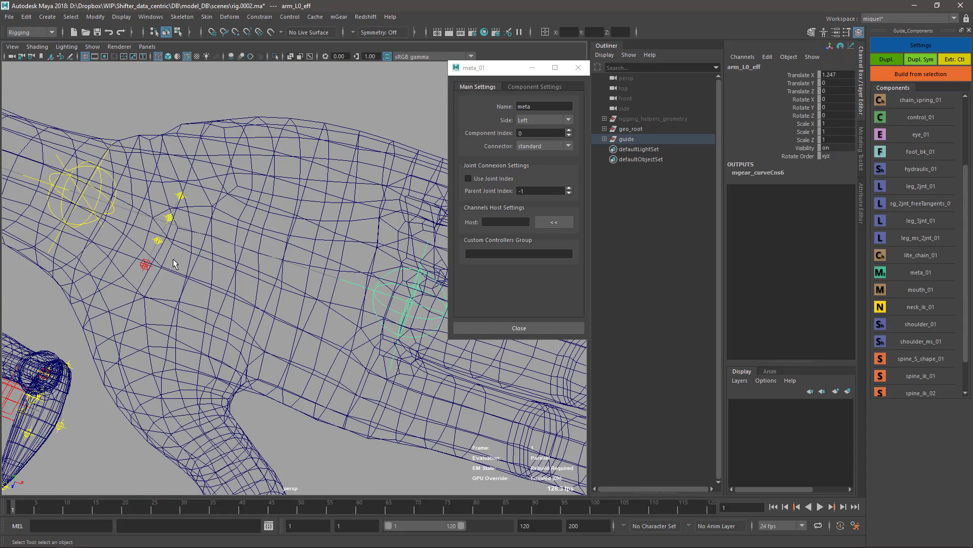
pyautogui.click(145, 264)
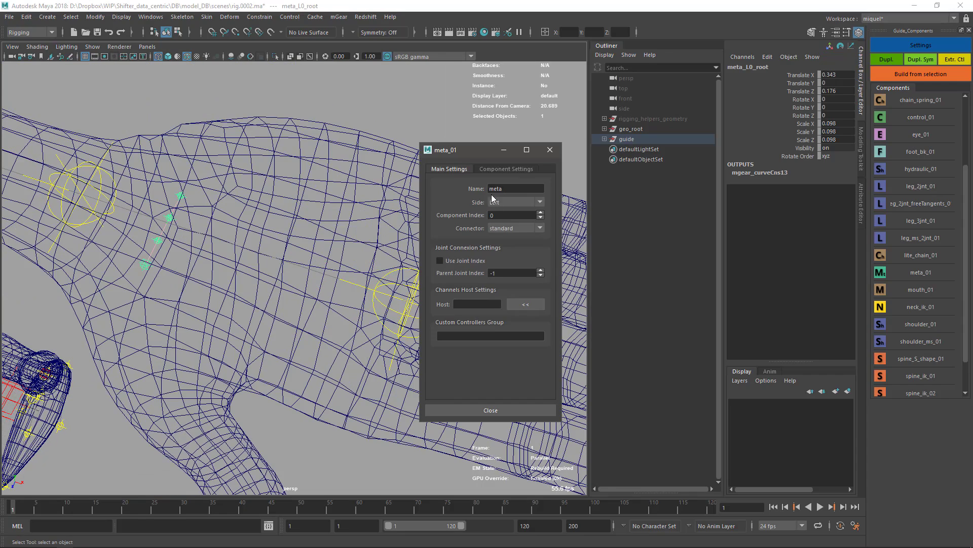
pyautogui.click(506, 168)
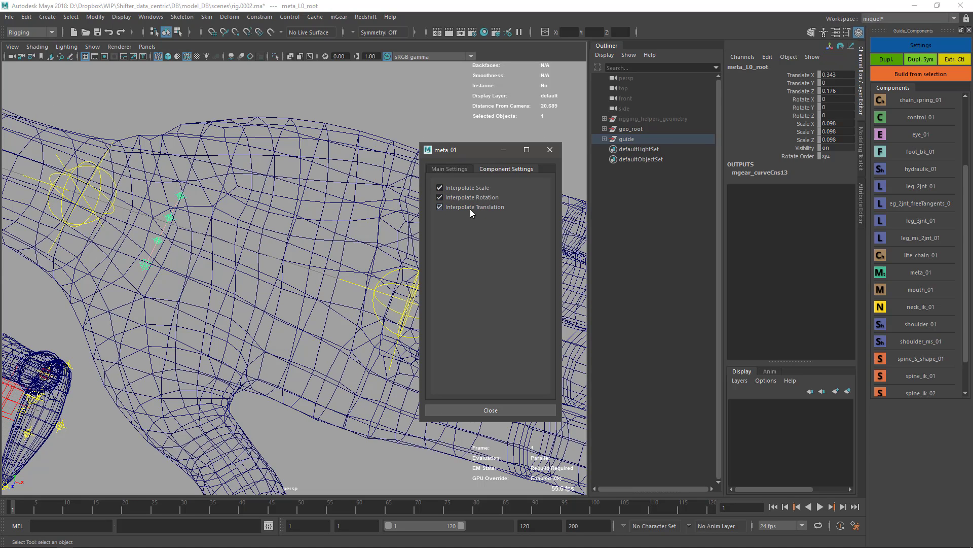
pyautogui.click(458, 170)
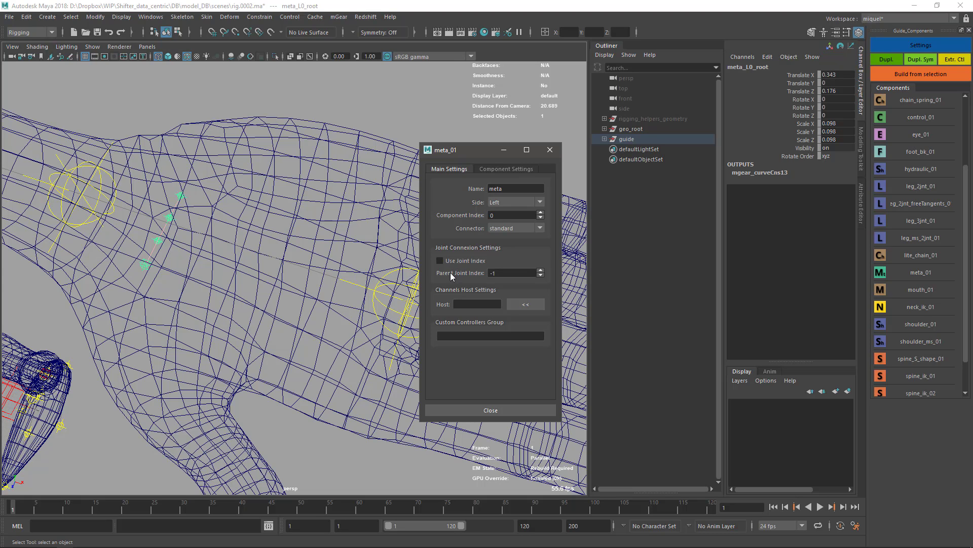
pyautogui.click(550, 150)
# Scale the meta_L0_root guide uniformly to 0.186.
pyautogui.scroll(5, 243, 212)
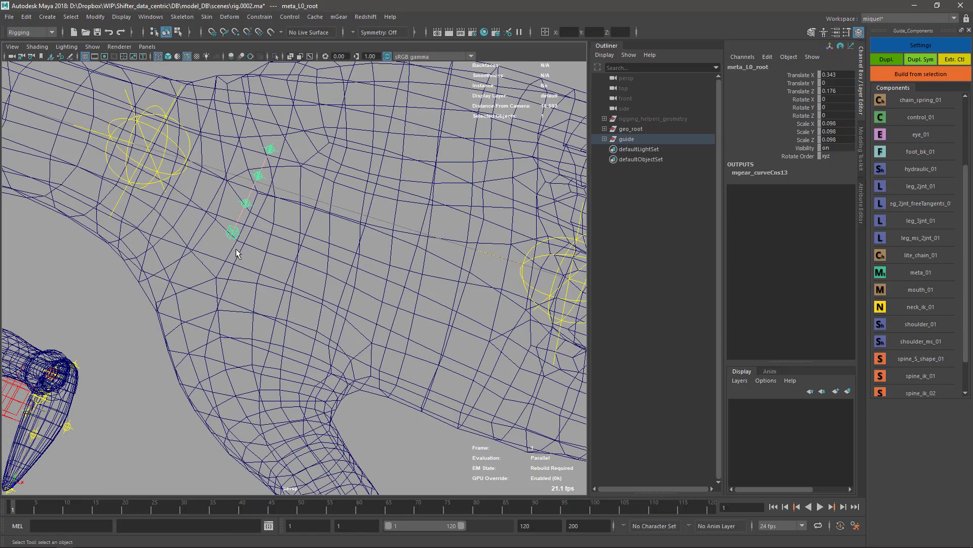
pyautogui.press('r')
pyautogui.moveTo(232, 232); pyautogui.dragTo(260, 242)
pyautogui.scroll(-8, 253, 227)
# Reposition the meta_L0_root guide across the base of the palm at Translate X 0.294 and Z 0.247.
pyautogui.press('w')
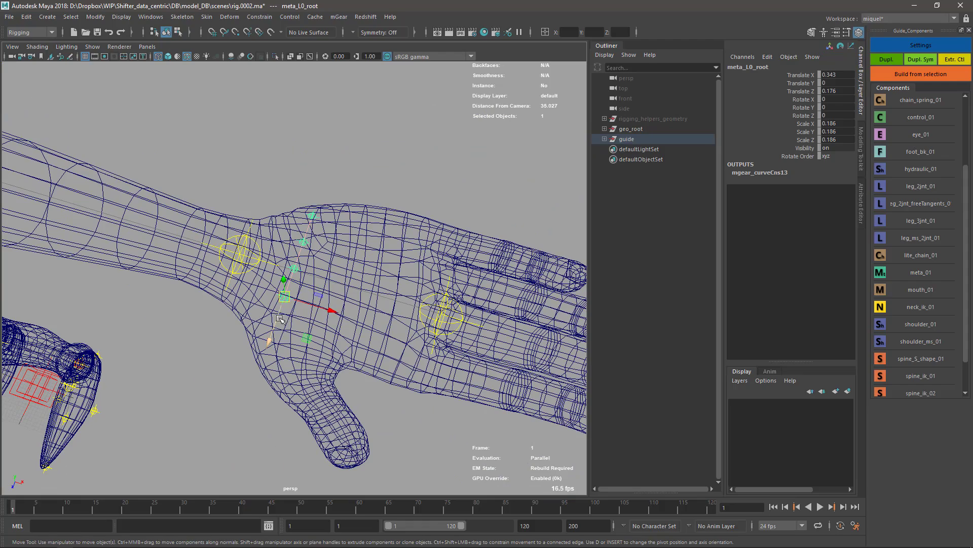
pyautogui.moveTo(279, 313); pyautogui.dragTo(273, 363)
pyautogui.press('f')
pyautogui.scroll(-8, 371, 306)
pyautogui.scroll(-2, 274, 363)
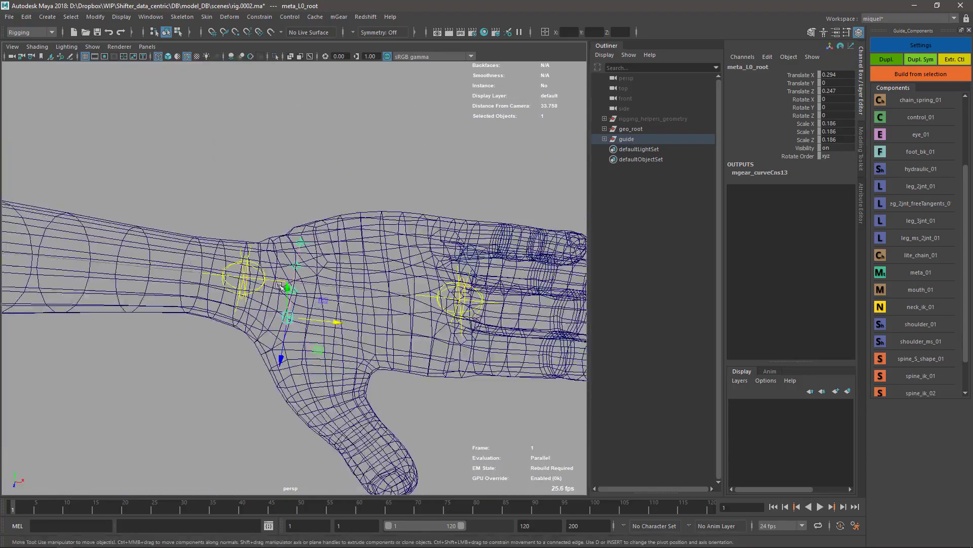
pyautogui.keyDown('alt'); pyautogui.moveTo(185, 306); pyautogui.dragTo(351, 278, button='middle'); pyautogui.keyUp('alt')
pyautogui.press('q')
# Examine the placement of the meta guide relative to the wrist, hand and whole forearm.
pyautogui.scroll(-2, 238, 302)
pyautogui.scroll(-3, 321, 266)
pyautogui.scroll(-1, 266, 287)
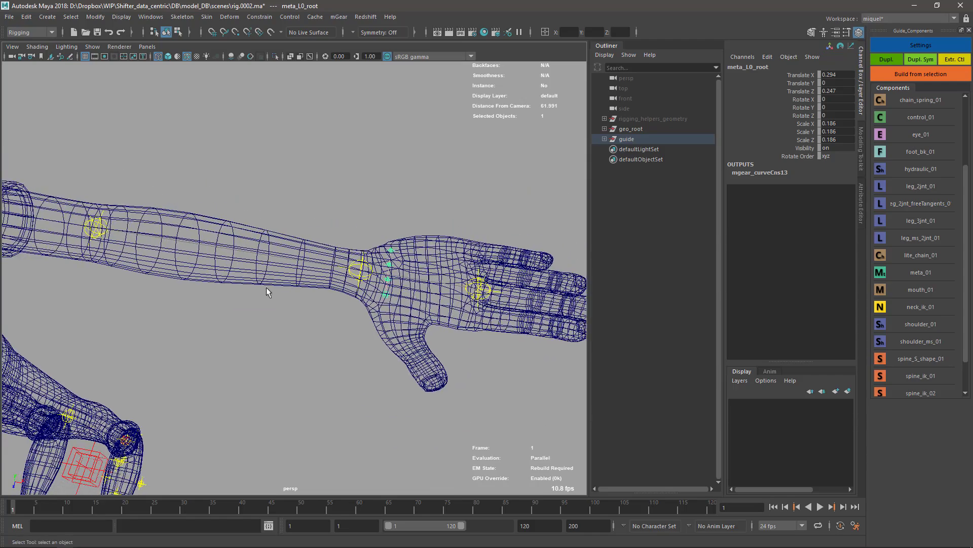
pyautogui.keyDown('alt'); pyautogui.moveTo(266, 287); pyautogui.dragTo(315, 297, button='middle'); pyautogui.keyUp('alt')
pyautogui.keyDown('alt'); pyautogui.moveTo(368, 367); pyautogui.dragTo(347, 337); pyautogui.keyUp('alt')
pyautogui.keyDown('alt'); pyautogui.moveTo(347, 337); pyautogui.dragTo(350, 297, button='right'); pyautogui.keyUp('alt')
pyautogui.keyDown('alt'); pyautogui.moveTo(349, 297); pyautogui.dragTo(375, 370); pyautogui.keyUp('alt')
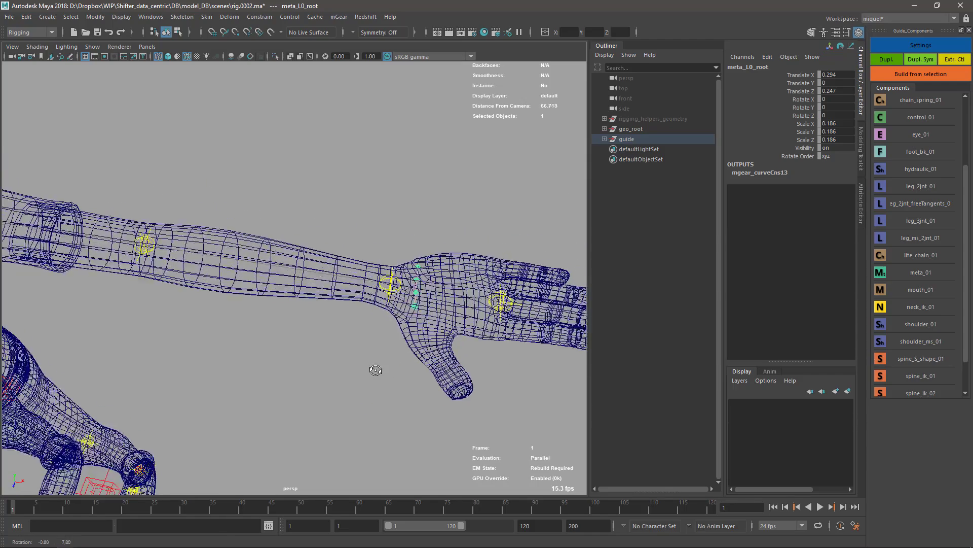
pyautogui.keyDown('alt'); pyautogui.moveTo(376, 370); pyautogui.dragTo(330, 330, button='middle'); pyautogui.keyUp('alt')
pyautogui.keyDown('alt'); pyautogui.moveTo(330, 330); pyautogui.dragTo(372, 349); pyautogui.keyUp('alt')
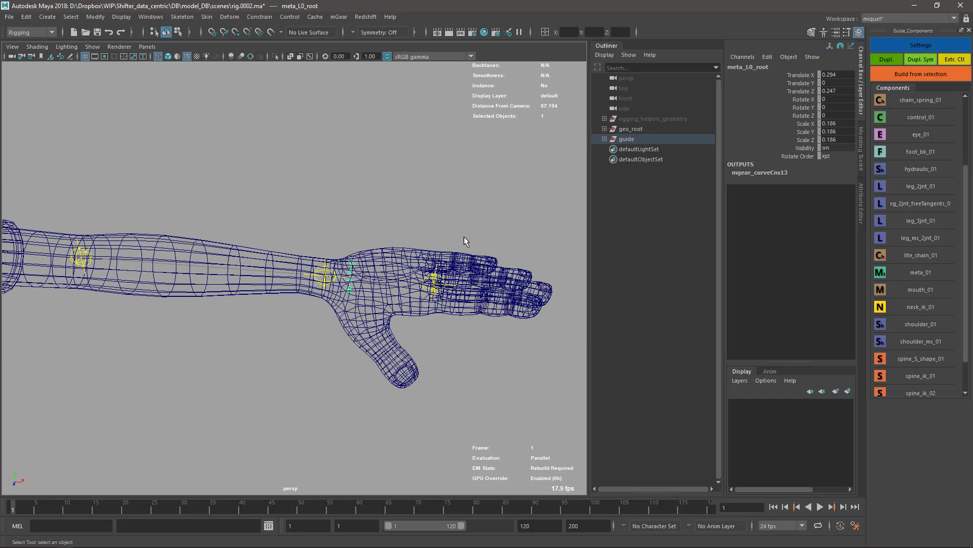
# Switch to the Mischief board, find an empty area of the canvas, and handwrite the red title "UI HOST".
pyautogui.hotkey('alt', 'Tab')
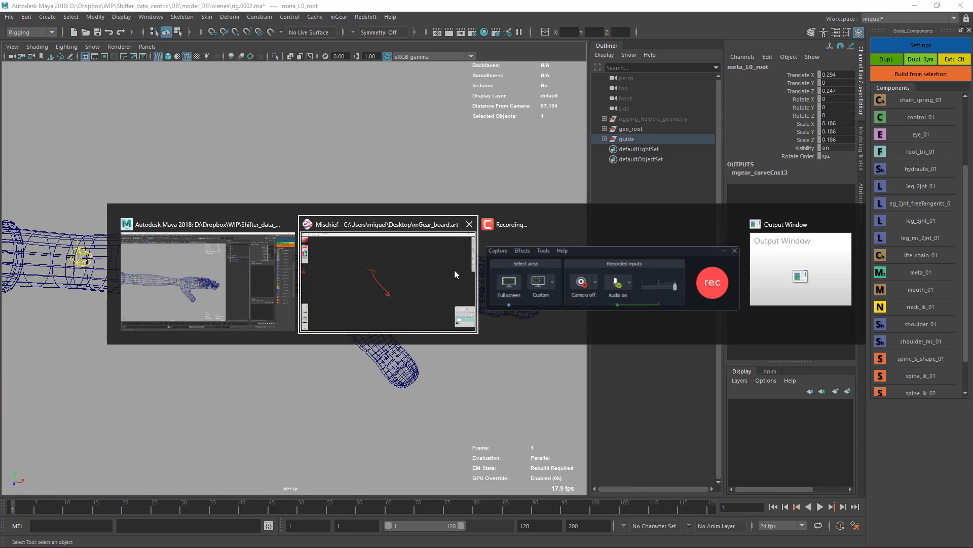
pyautogui.moveTo(192, 258); pyautogui.dragTo(1, 268, button='middle')
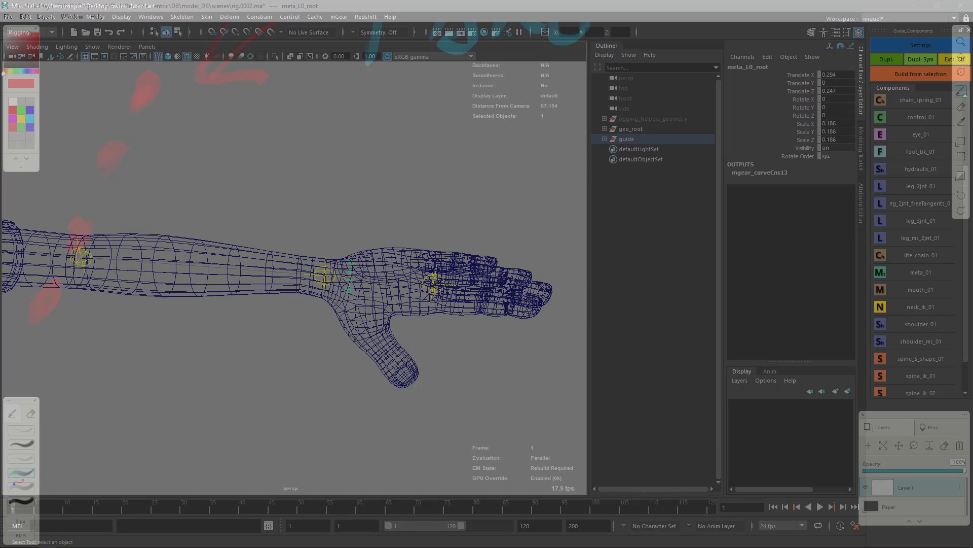
pyautogui.moveTo(615, 272); pyautogui.dragTo(368, 224, button='middle')
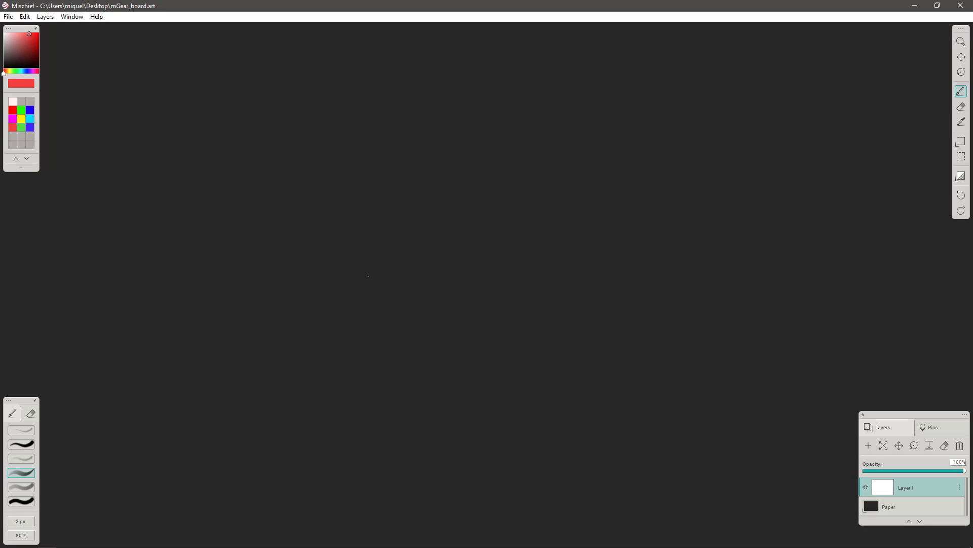
pyautogui.rightClick(451, 323)
pyautogui.click(490, 309)
pyautogui.moveTo(308, 138)
pyautogui.mouseDown()
pyautogui.moveTo(318, 111)
pyautogui.moveTo(343, 139)
pyautogui.mouseUp()
pyautogui.moveTo(334, 137); pyautogui.dragTo(353, 136)
pyautogui.moveTo(408, 111); pyautogui.dragTo(409, 141)
pyautogui.moveTo(408, 125); pyautogui.dragTo(427, 124)
pyautogui.moveTo(427, 113)
pyautogui.mouseDown()
pyautogui.moveTo(427, 137)
pyautogui.moveTo(448, 115)
pyautogui.moveTo(457, 134)
pyautogui.moveTo(504, 106)
pyautogui.mouseUp()
pyautogui.moveTo(491, 111); pyautogui.dragTo(490, 138)
# Switch to Maya to show the Channels Host Settings in the meta_01 settings, and return to the Mischief board.
pyautogui.hotkey('alt', 'Tab')
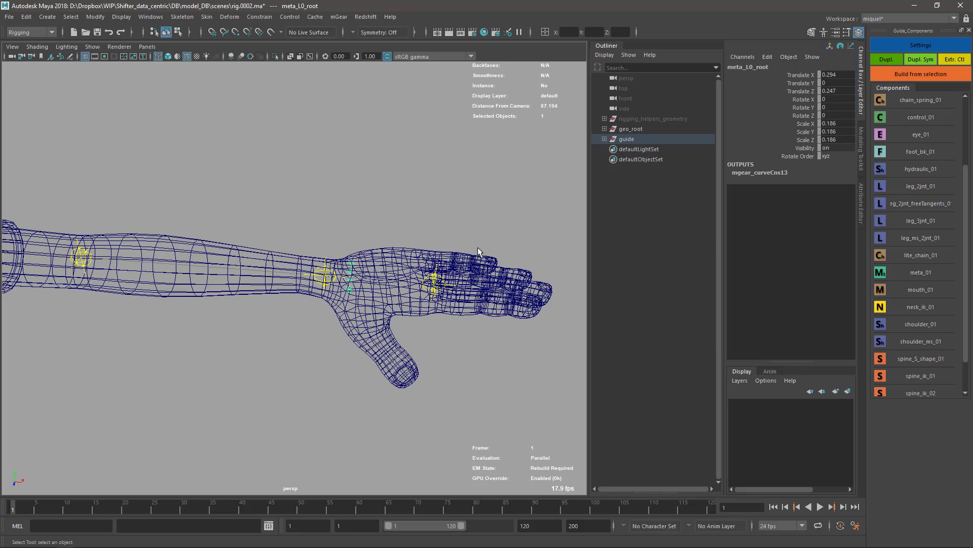
pyautogui.hotkey('alt', 'Tab')
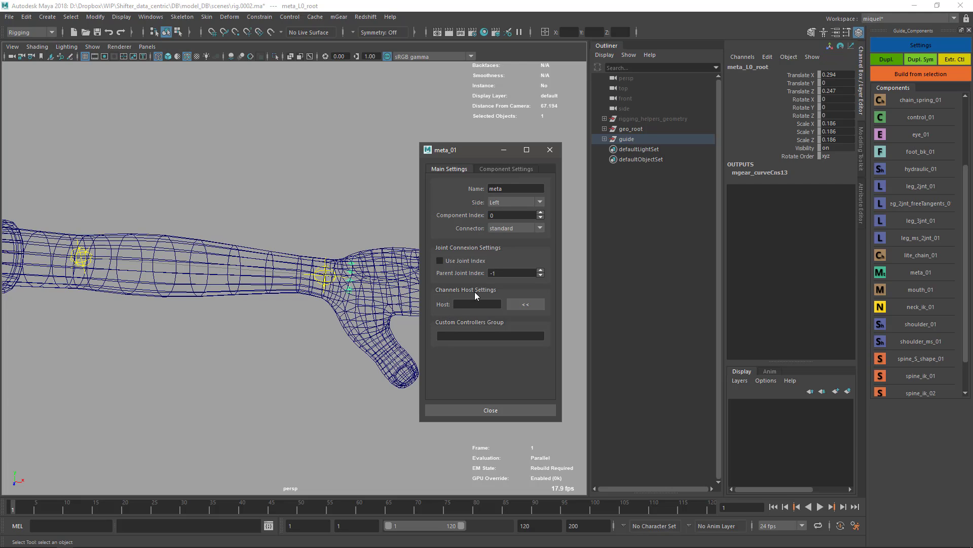
pyautogui.hotkey('alt', 'Tab')
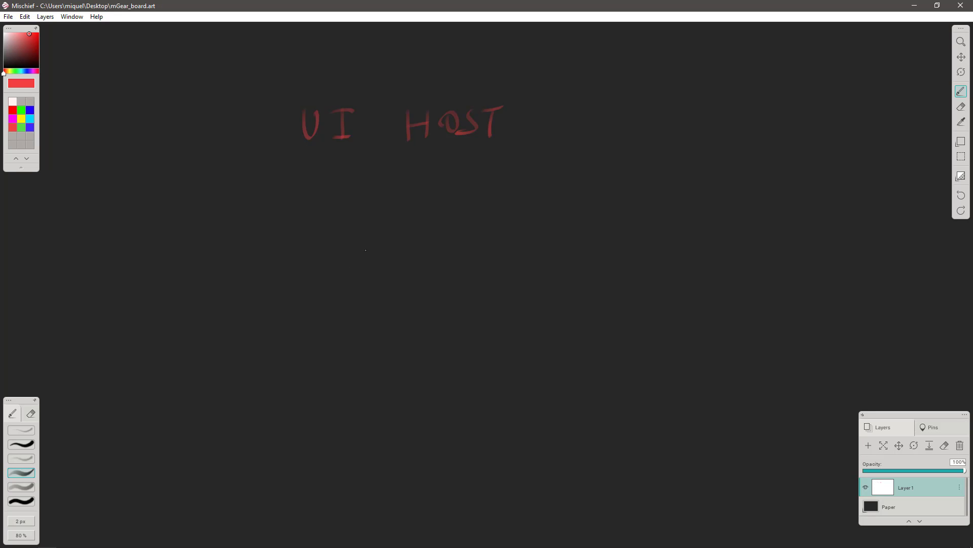
# Below the title, sketch a chain of four joints for the arm and a stack of short lines representing its channels.
pyautogui.moveTo(365, 250)
pyautogui.mouseDown()
pyautogui.moveTo(513, 247)
pyautogui.moveTo(651, 317)
pyautogui.moveTo(634, 310)
pyautogui.mouseUp()
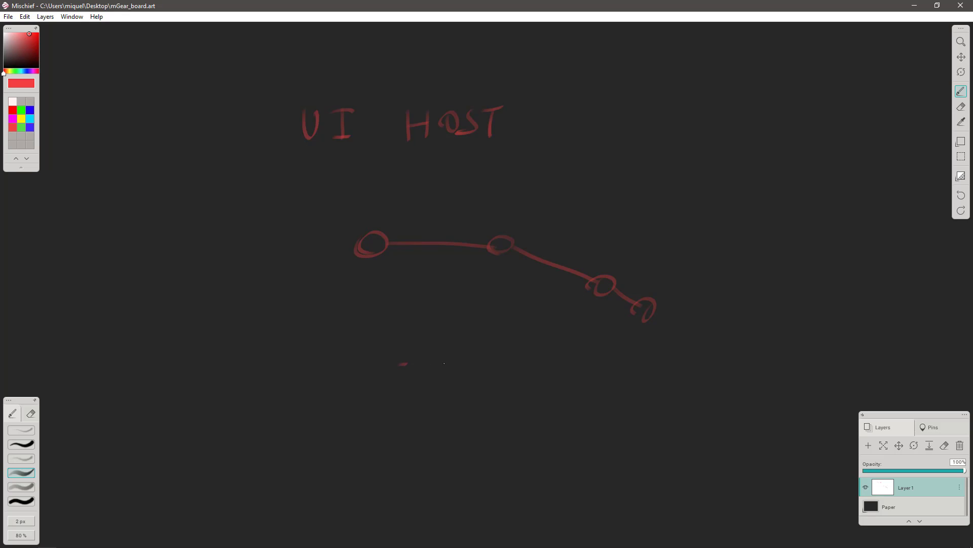
pyautogui.moveTo(444, 363); pyautogui.dragTo(449, 363)
pyautogui.moveTo(398, 380); pyautogui.dragTo(445, 385)
pyautogui.moveTo(392, 402)
pyautogui.mouseDown()
pyautogui.moveTo(445, 400)
pyautogui.moveTo(461, 416)
pyautogui.mouseUp()
pyautogui.moveTo(400, 426); pyautogui.dragTo(465, 438)
pyautogui.moveTo(433, 447); pyautogui.dragTo(452, 449)
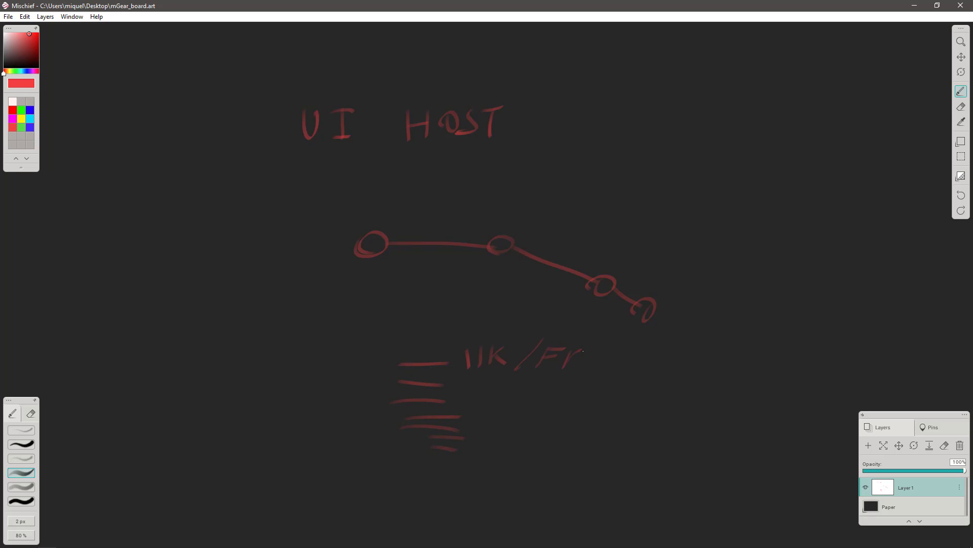
# Label the channel lines "IK/FK", "VOLUM" and "MAX" by hand, and draw a downward arrow beneath the labels.
pyautogui.moveTo(590, 347); pyautogui.dragTo(592, 363)
pyautogui.moveTo(468, 380); pyautogui.dragTo(469, 395)
pyautogui.moveTo(487, 378)
pyautogui.mouseDown()
pyautogui.moveTo(467, 398)
pyautogui.moveTo(522, 395)
pyautogui.mouseUp()
pyautogui.moveTo(529, 389); pyautogui.dragTo(573, 397)
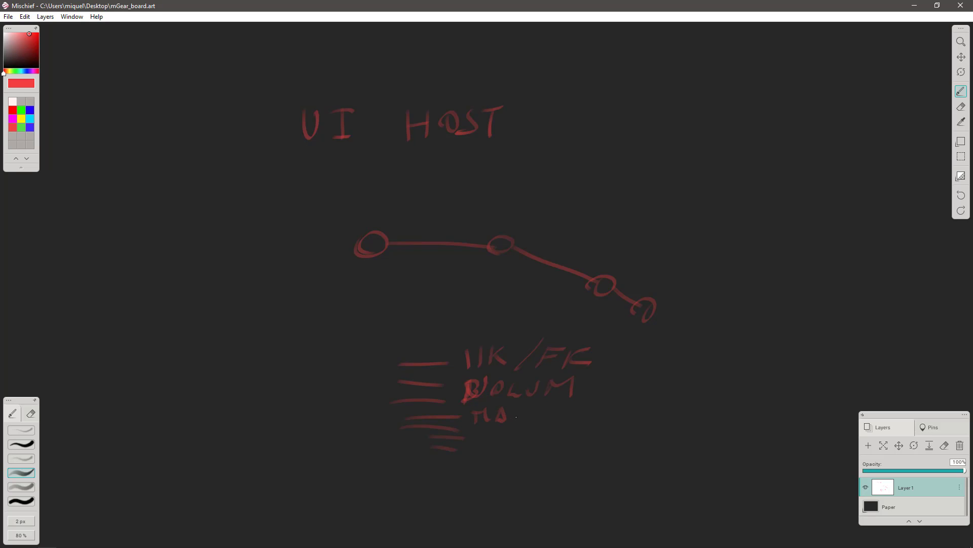
pyautogui.moveTo(513, 412); pyautogui.dragTo(522, 422)
pyautogui.moveTo(521, 412); pyautogui.dragTo(484, 491)
# Draw a rectangular frame around the sketched channel list to represent the host, and shift the canvas for more room.
pyautogui.moveTo(396, 356); pyautogui.dragTo(403, 465)
pyautogui.moveTo(408, 322)
pyautogui.mouseDown()
pyautogui.moveTo(630, 331)
pyautogui.moveTo(596, 512)
pyautogui.mouseUp()
pyautogui.moveTo(398, 464)
pyautogui.mouseDown()
pyautogui.moveTo(404, 538)
pyautogui.moveTo(606, 542)
pyautogui.mouseUp()
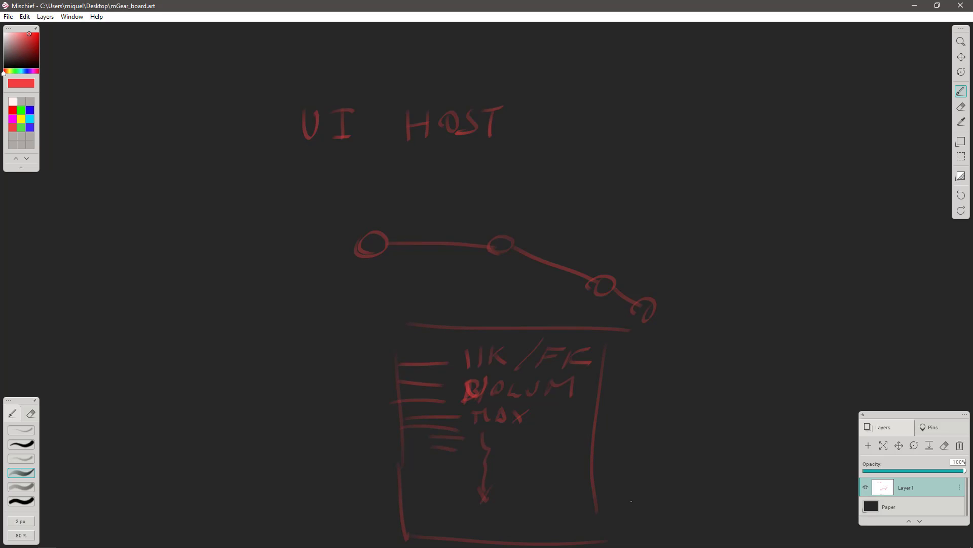
pyautogui.moveTo(615, 406)
pyautogui.mouseDown()
pyautogui.moveTo(524, 428)
pyautogui.moveTo(501, 386)
pyautogui.mouseUp()
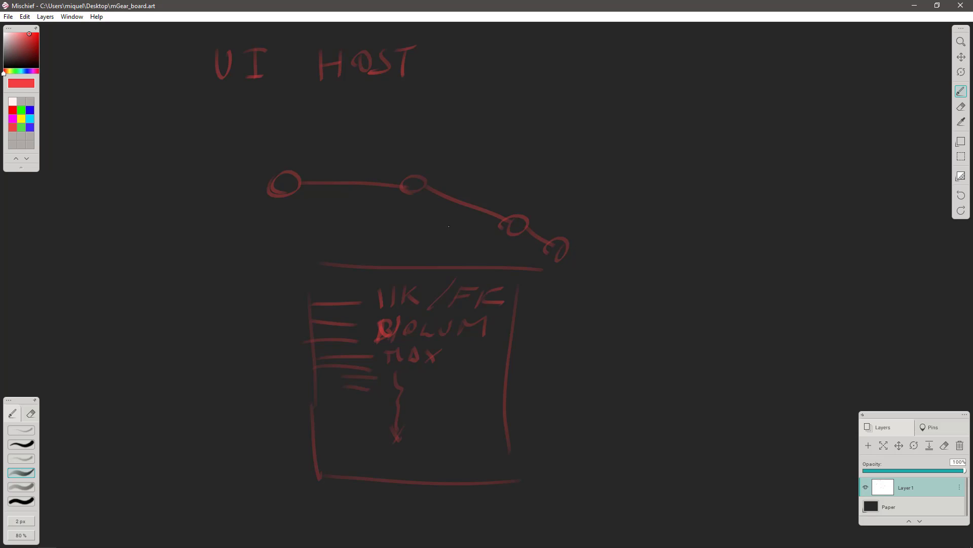
# Switch to Maya, build the rig from the left arm guide root arm_L0_root, and close the build log.
pyautogui.hotkey('alt', 'Tab')
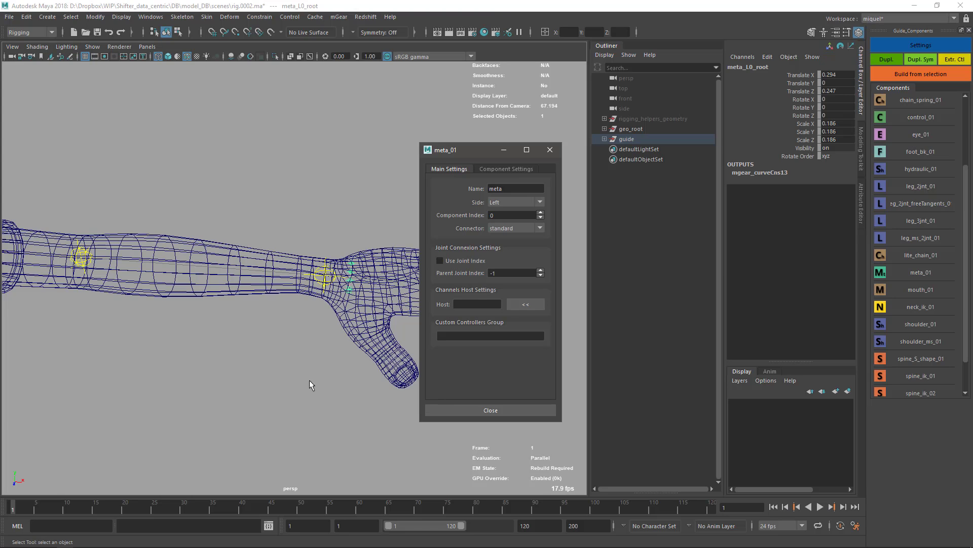
pyautogui.click(238, 228)
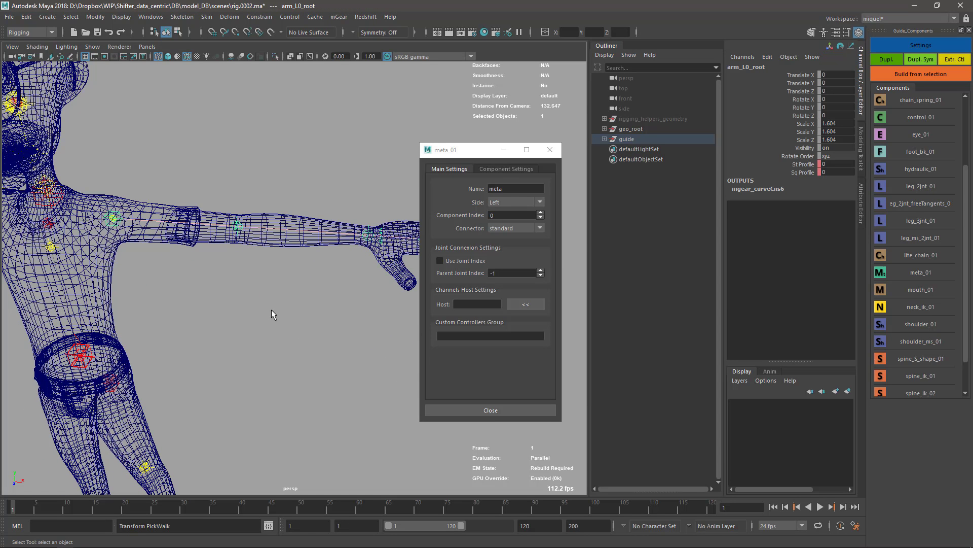
pyautogui.hotkey('ctrl', 'b')
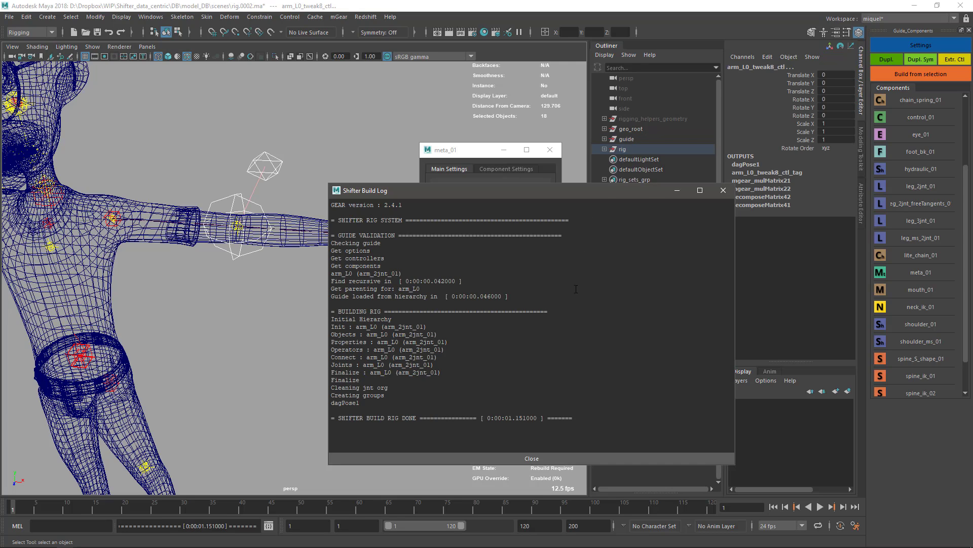
pyautogui.click(723, 191)
# Select the world control between the feet and examine the arm channels hosted on it.
pyautogui.keyDown('alt'); pyautogui.moveTo(415, 303); pyautogui.dragTo(380, 173, button='middle'); pyautogui.keyUp('alt')
pyautogui.click(203, 365)
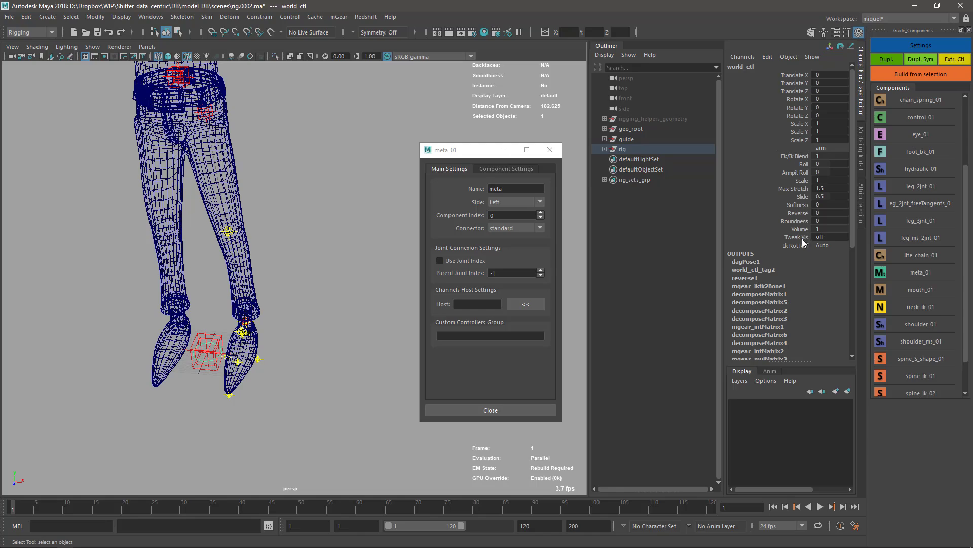
pyautogui.scroll(5, 304, 284)
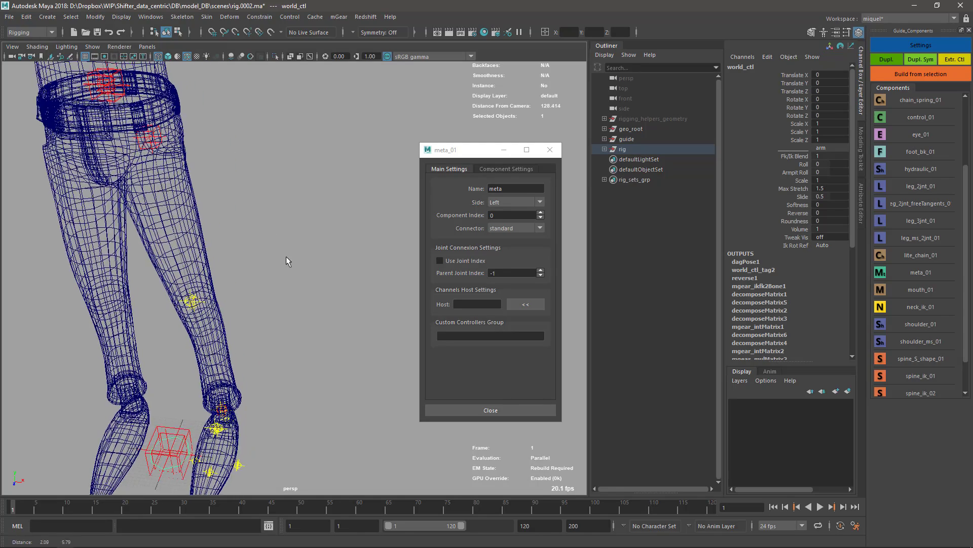
pyautogui.keyDown('alt'); pyautogui.moveTo(291, 358); pyautogui.dragTo(247, 285, button='right'); pyautogui.keyUp('alt')
pyautogui.keyDown('alt'); pyautogui.moveTo(276, 238); pyautogui.dragTo(284, 304, button='middle'); pyautogui.keyUp('alt')
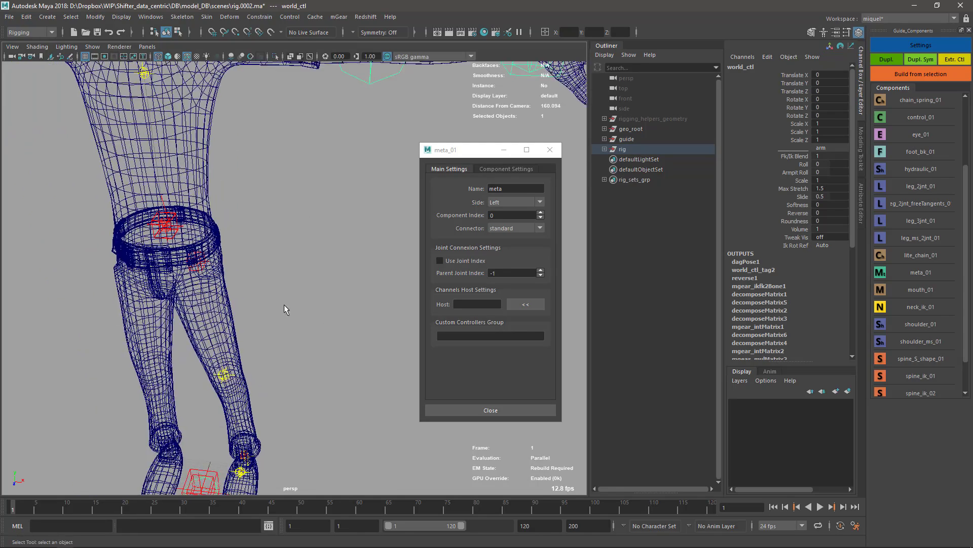
pyautogui.keyDown('alt'); pyautogui.moveTo(314, 223); pyautogui.dragTo(313, 290, button='middle'); pyautogui.keyUp('alt')
pyautogui.keyDown('alt'); pyautogui.moveTo(361, 290); pyautogui.dragTo(312, 284); pyautogui.keyUp('alt')
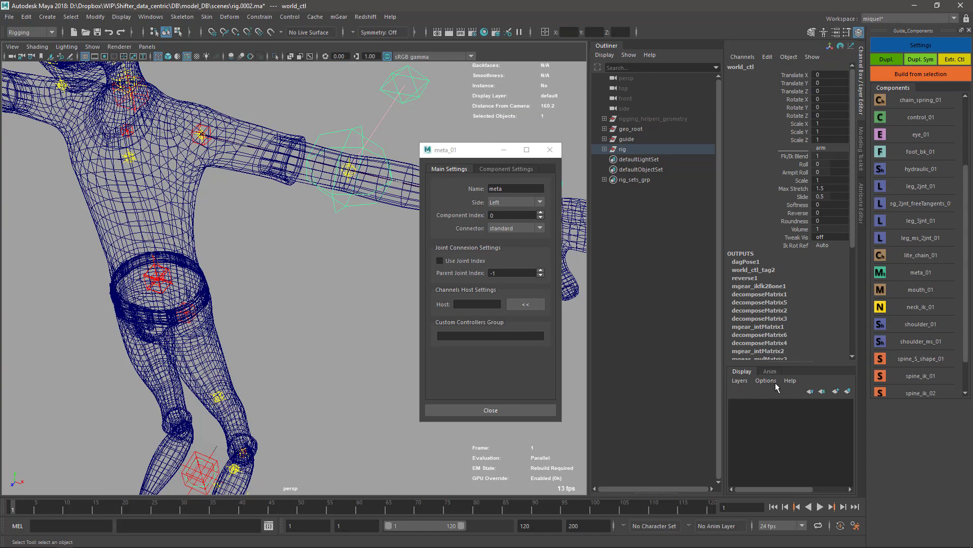
# Delete the built rig group from the scene.
pyautogui.click(625, 148)
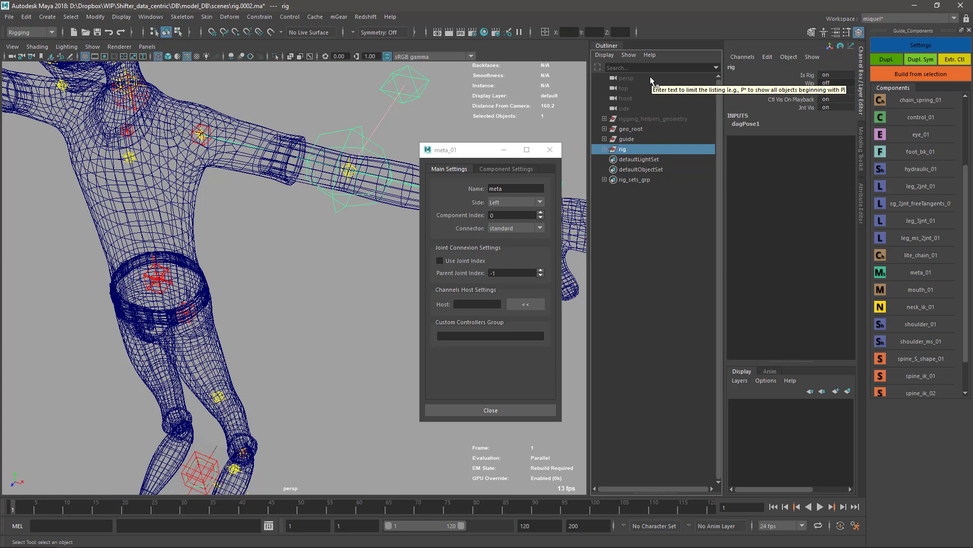
pyautogui.press('Delete')
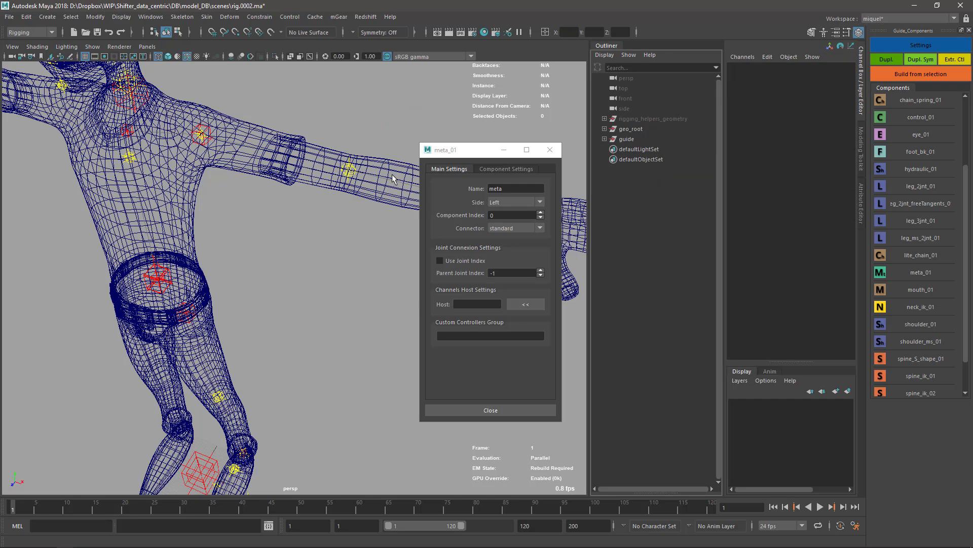
# Open the settings of the guide root and examine the Use Classic Channel Names option under Animation Channels Settings.
pyautogui.moveTo(451, 152); pyautogui.dragTo(521, 150)
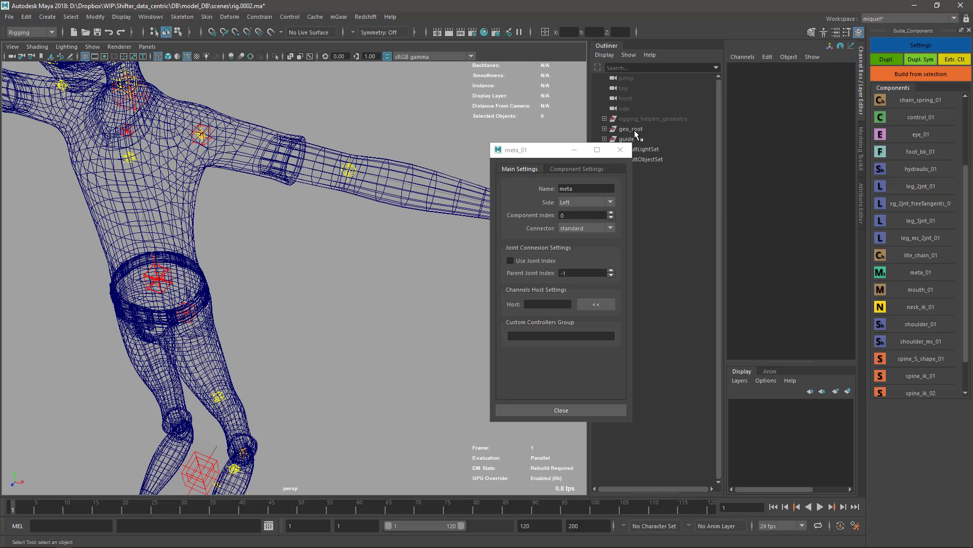
pyautogui.click(631, 136)
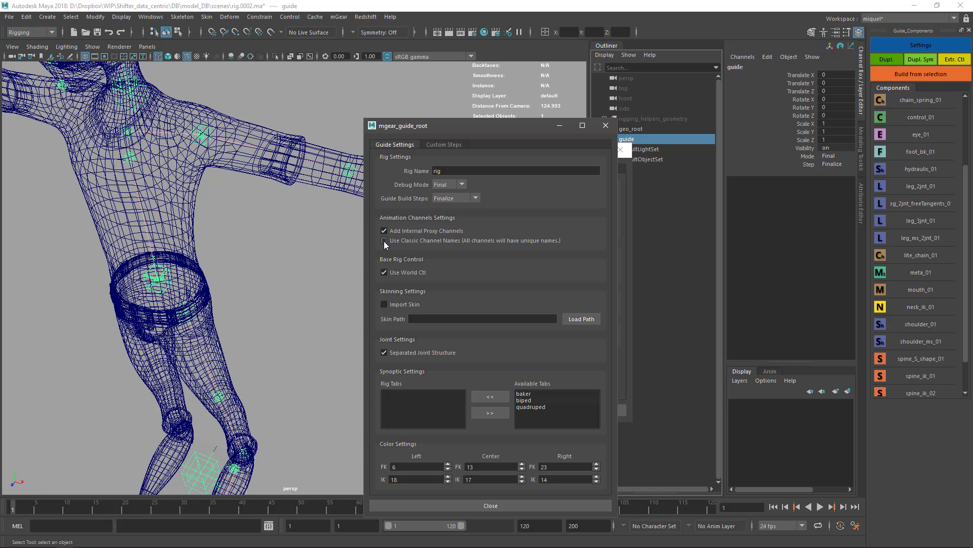
pyautogui.moveTo(384, 245)
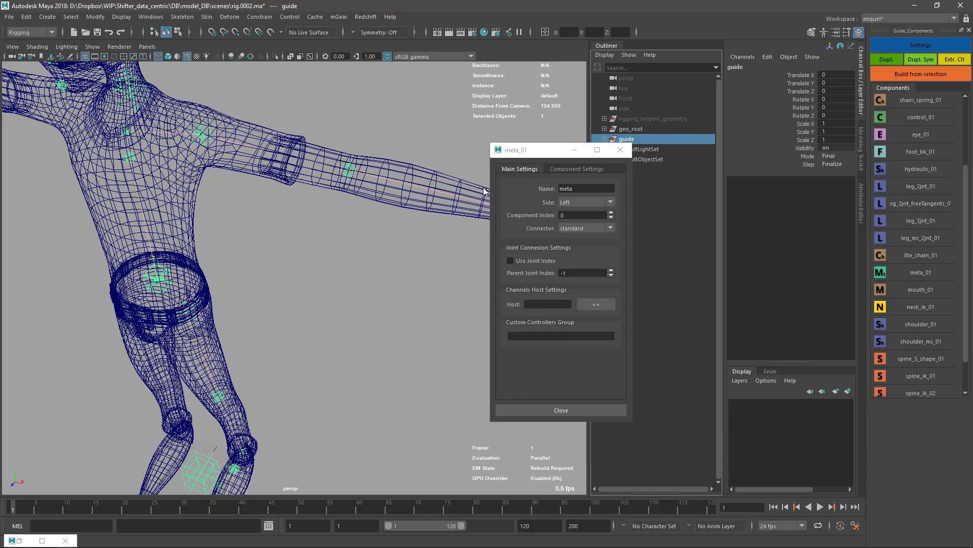
# Close the meta_01 component settings to clear the view of the arm.
pyautogui.keyDown('alt'); pyautogui.moveTo(410, 363); pyautogui.dragTo(334, 306); pyautogui.keyUp('alt')
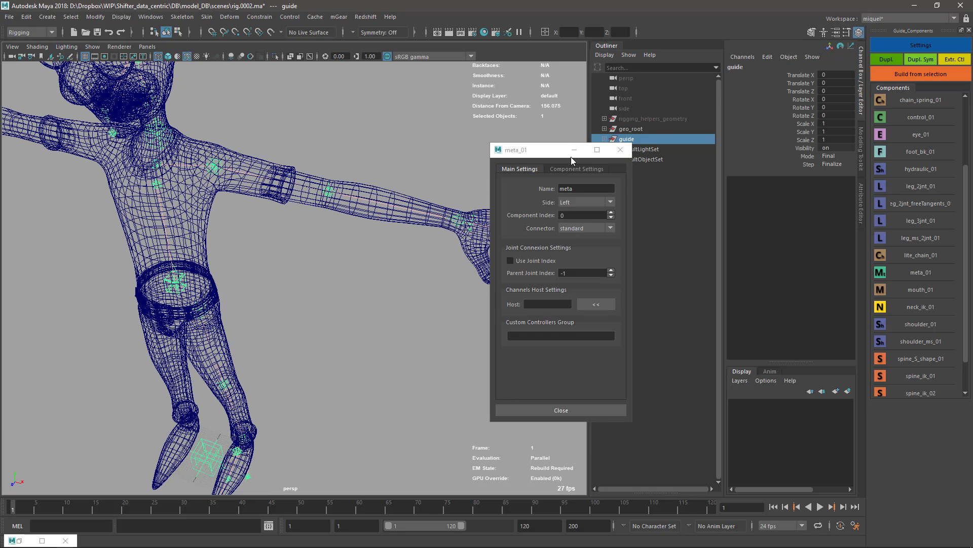
pyautogui.moveTo(562, 148); pyautogui.dragTo(449, 194)
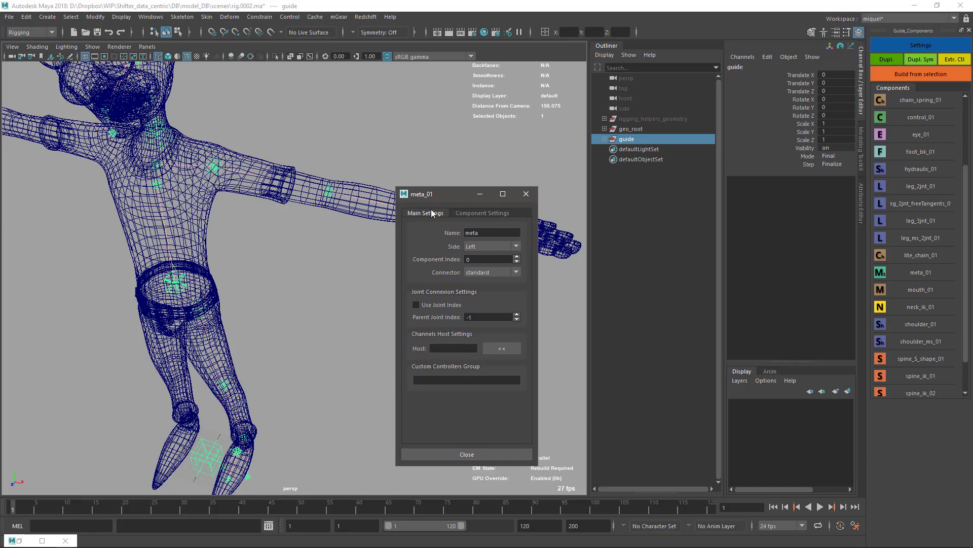
pyautogui.click(526, 194)
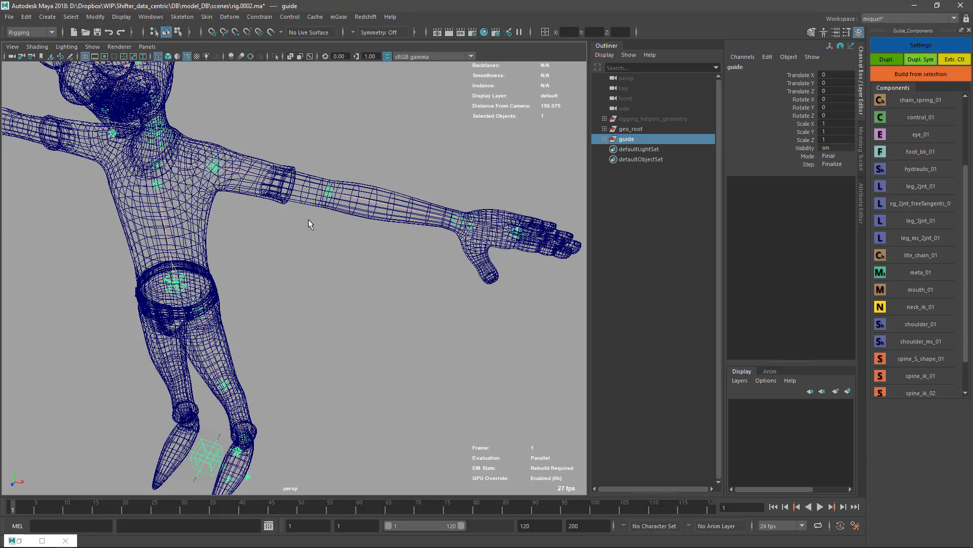
# Duplicate the left shoulder guide root shoulder_L0_root and its arm symmetrically to the character's right side, and clear the selection.
pyautogui.keyDown('alt'); pyautogui.moveTo(311, 224); pyautogui.dragTo(365, 216); pyautogui.keyUp('alt')
pyautogui.click(350, 227)
pyautogui.click(348, 224)
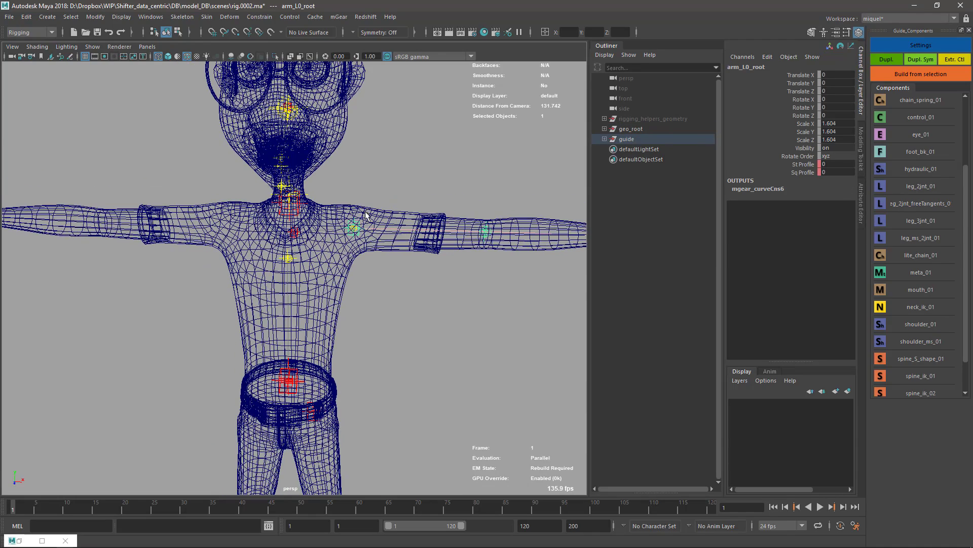
pyautogui.click(297, 238)
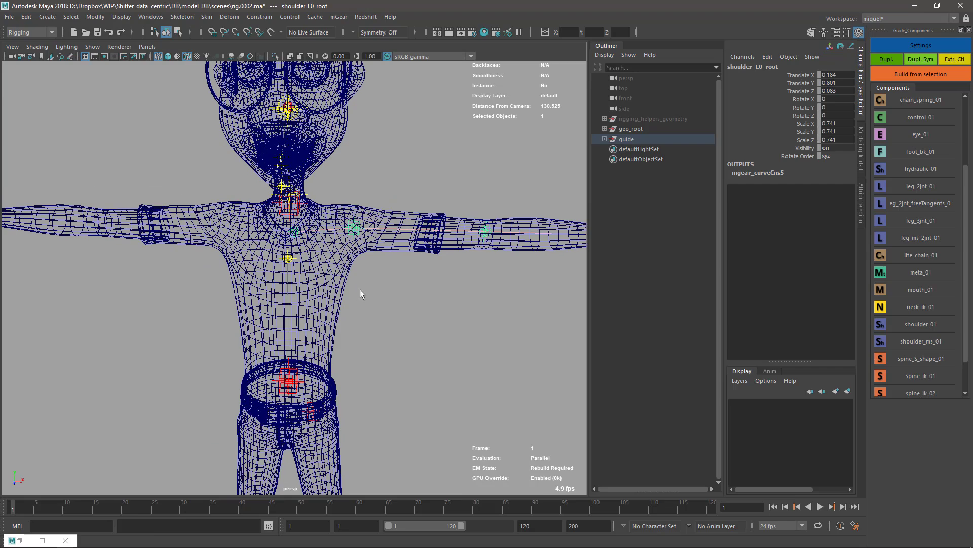
pyautogui.keyDown('alt'); pyautogui.moveTo(346, 288); pyautogui.dragTo(357, 307); pyautogui.keyUp('alt')
pyautogui.scroll(-3, 405, 336)
pyautogui.click(406, 337)
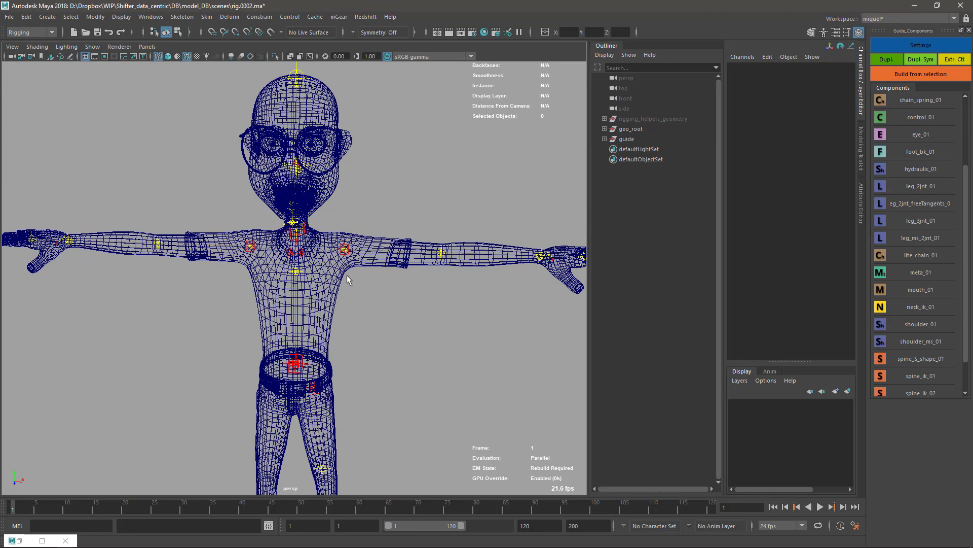
# Locate the Create mGear Hotkeys command among the mGear utilities.
pyautogui.scroll(3, 297, 281)
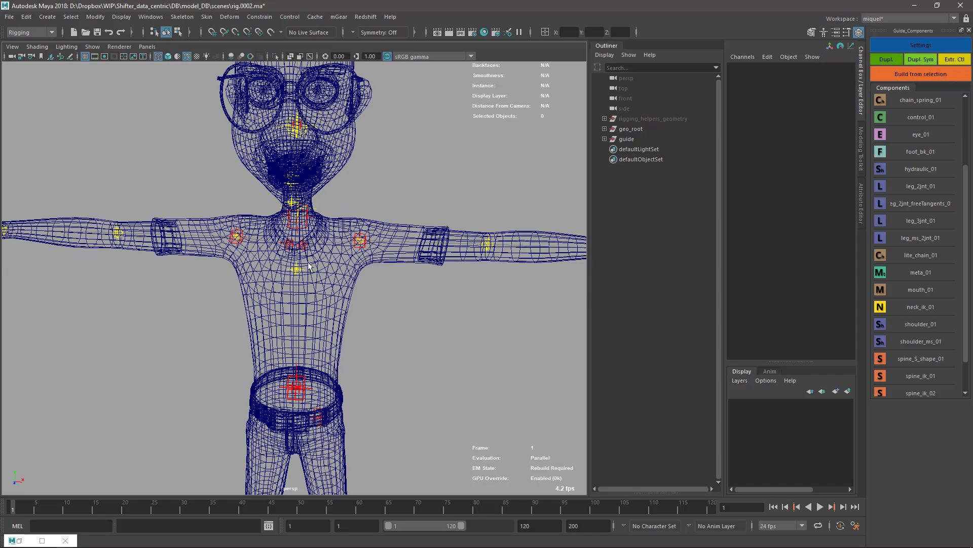
pyautogui.scroll(4, 433, 338)
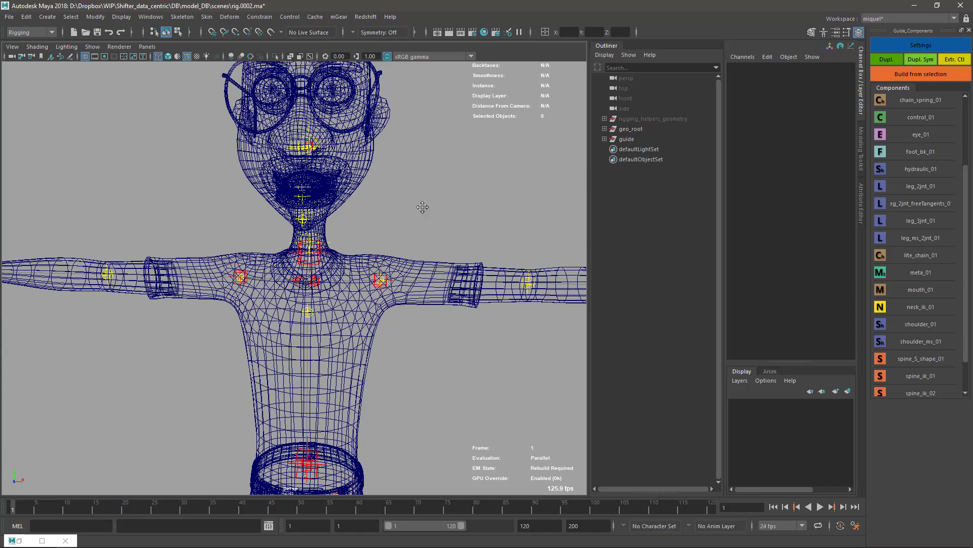
pyautogui.keyDown('alt'); pyautogui.moveTo(423, 211); pyautogui.dragTo(447, 301); pyautogui.keyUp('alt')
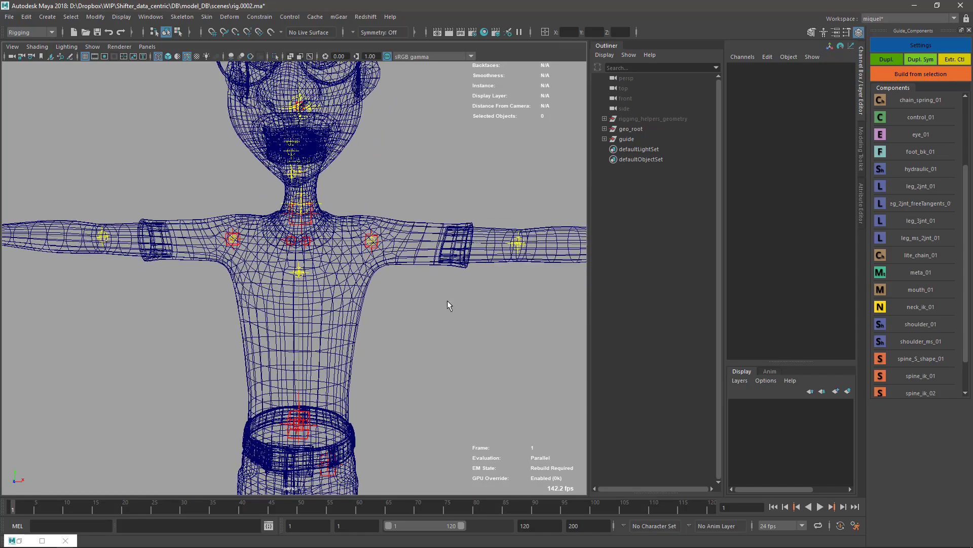
pyautogui.click(339, 17)
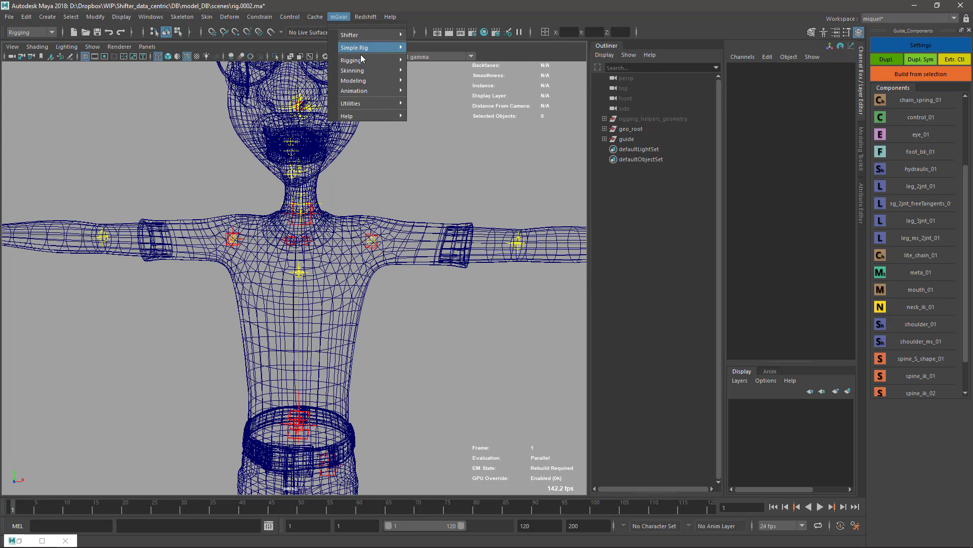
pyautogui.moveTo(375, 104)
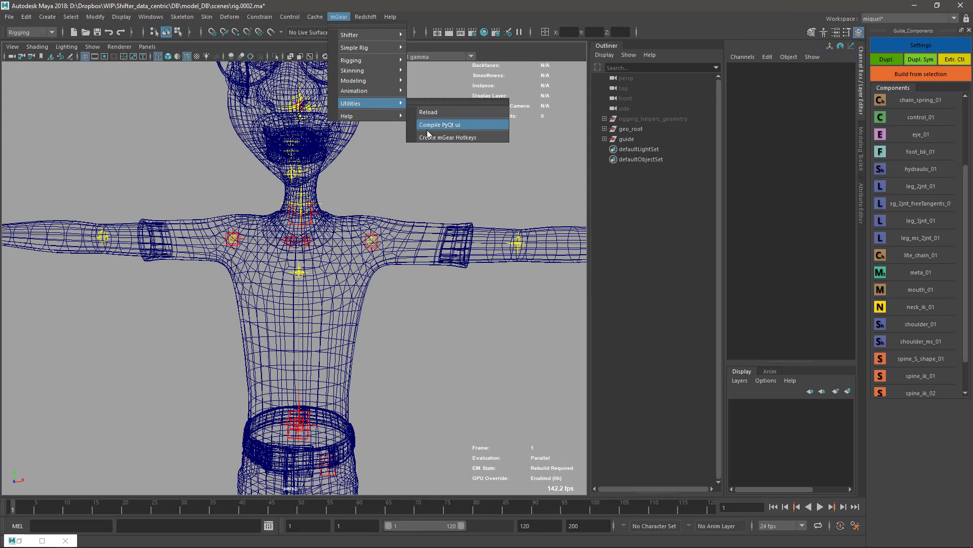
pyautogui.click(472, 138)
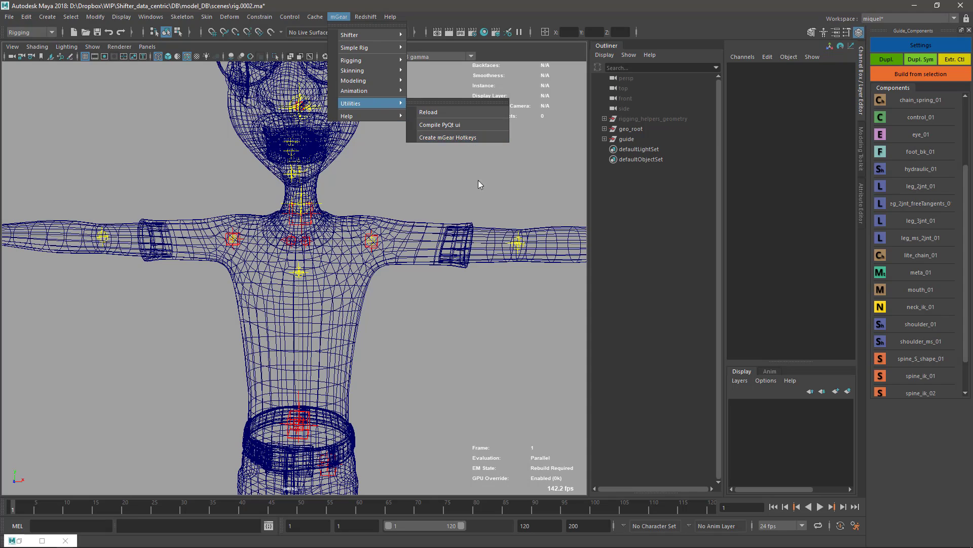
# Build the rig from both arm guide roots, arm_L0_root and arm_R0_root, and close the build log.
pyautogui.scroll(3, 406, 269)
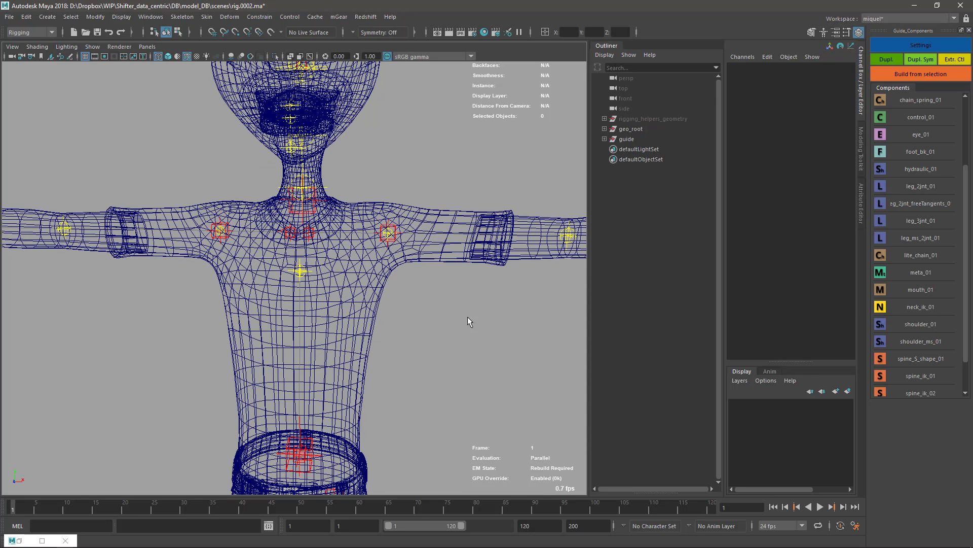
pyautogui.scroll(-4, 467, 316)
pyautogui.keyDown('alt'); pyautogui.moveTo(423, 297); pyautogui.dragTo(375, 239); pyautogui.keyUp('alt')
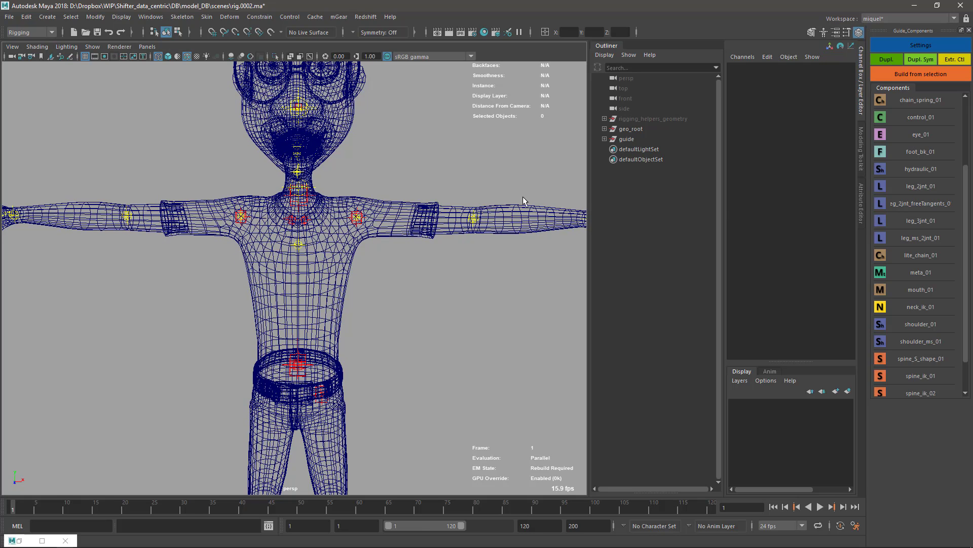
pyautogui.click(356, 219)
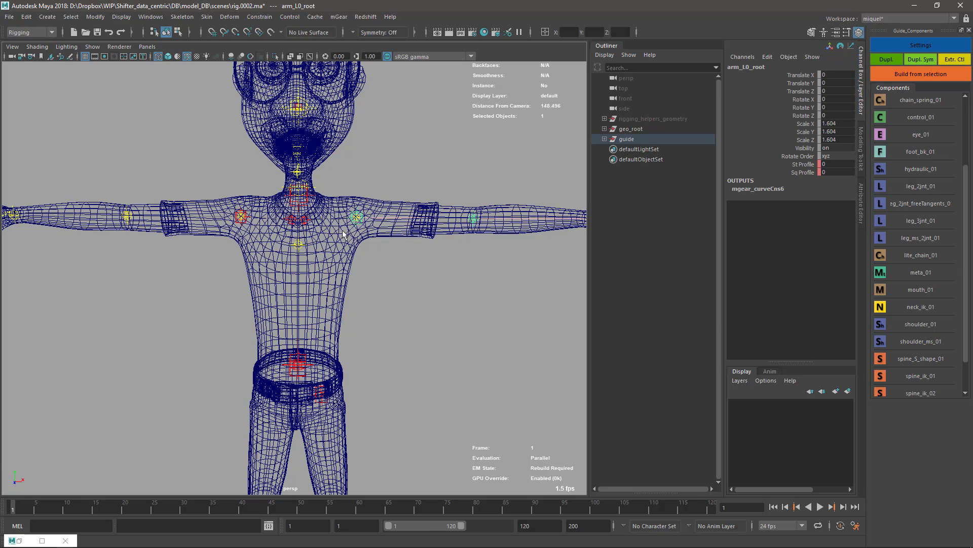
pyautogui.keyDown('shift'); pyautogui.click(242, 218); pyautogui.keyUp('shift')
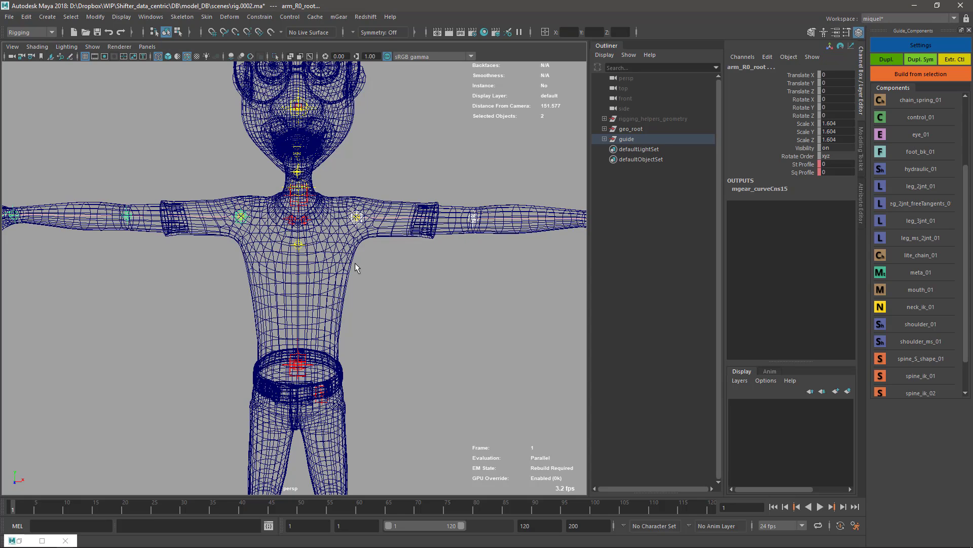
pyautogui.click(908, 75)
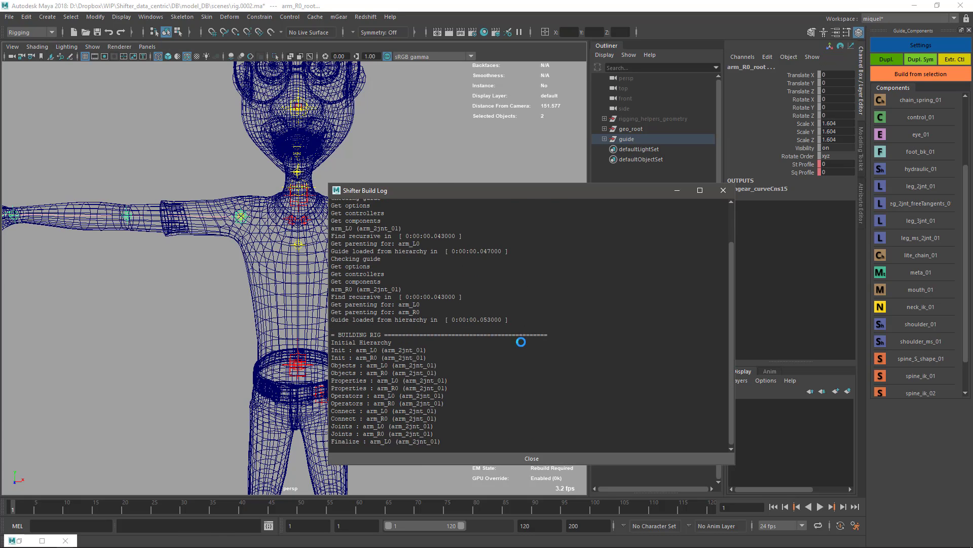
pyautogui.click(723, 190)
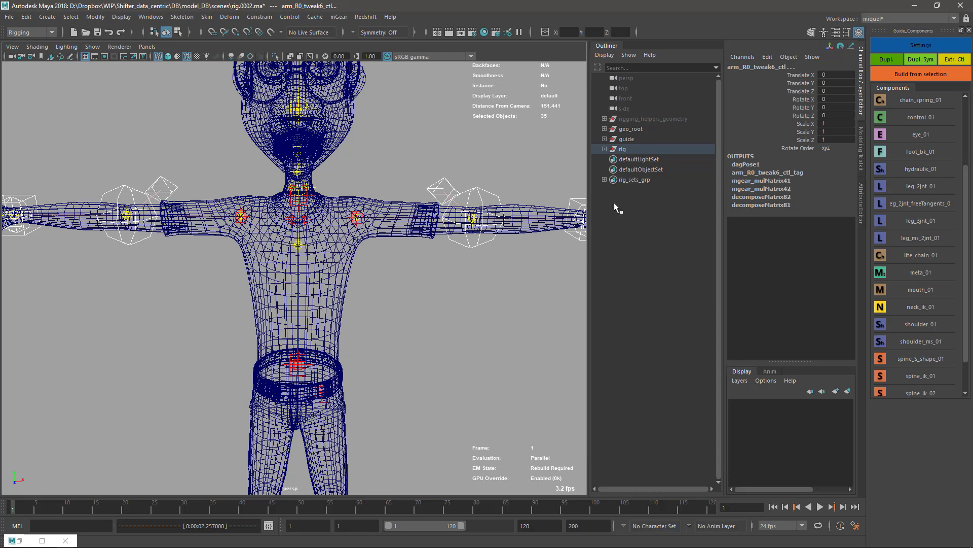
# Isolate the newly built rig group in the viewport so only its controls are displayed.
pyautogui.scroll(-3, 454, 279)
pyautogui.click(635, 148)
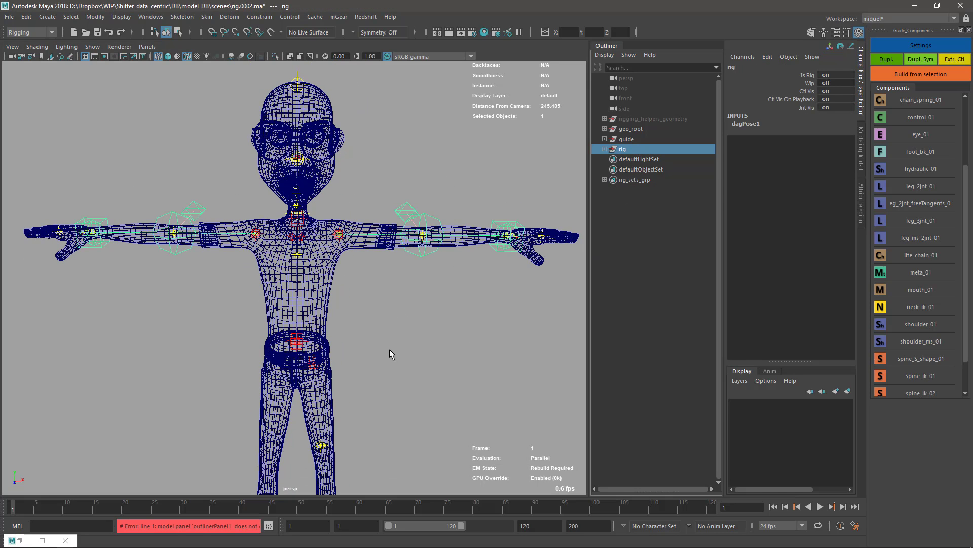
pyautogui.hotkey('ctrl', '1')
pyautogui.keyDown('alt'); pyautogui.moveTo(385, 394); pyautogui.dragTo(352, 306, button='right'); pyautogui.keyUp('alt')
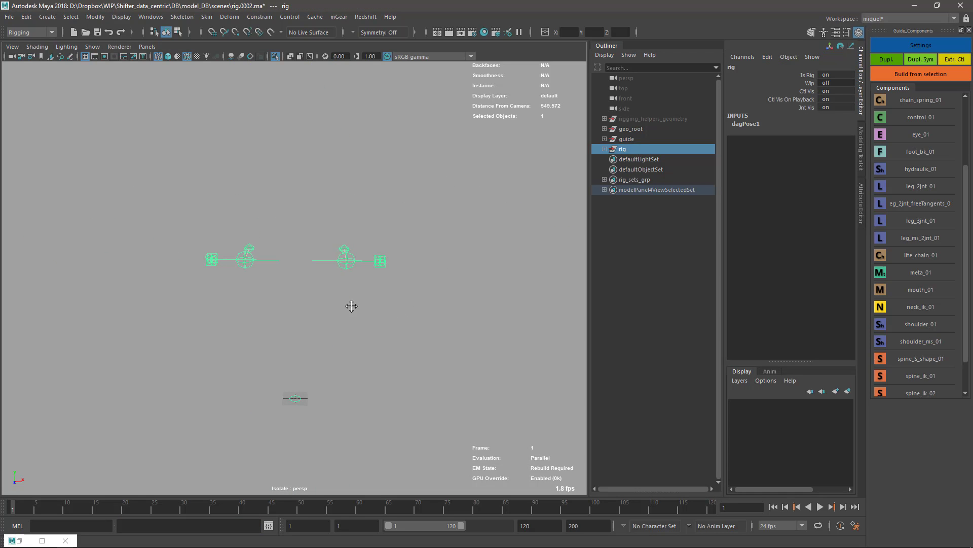
pyautogui.keyDown('alt'); pyautogui.moveTo(352, 307); pyautogui.dragTo(297, 347); pyautogui.keyUp('alt')
# Select the world control of the isolated rig and examine its arm channels for both sides.
pyautogui.click(292, 318)
pyautogui.keyDown('alt'); pyautogui.moveTo(292, 319); pyautogui.dragTo(411, 268, button='right'); pyautogui.keyUp('alt')
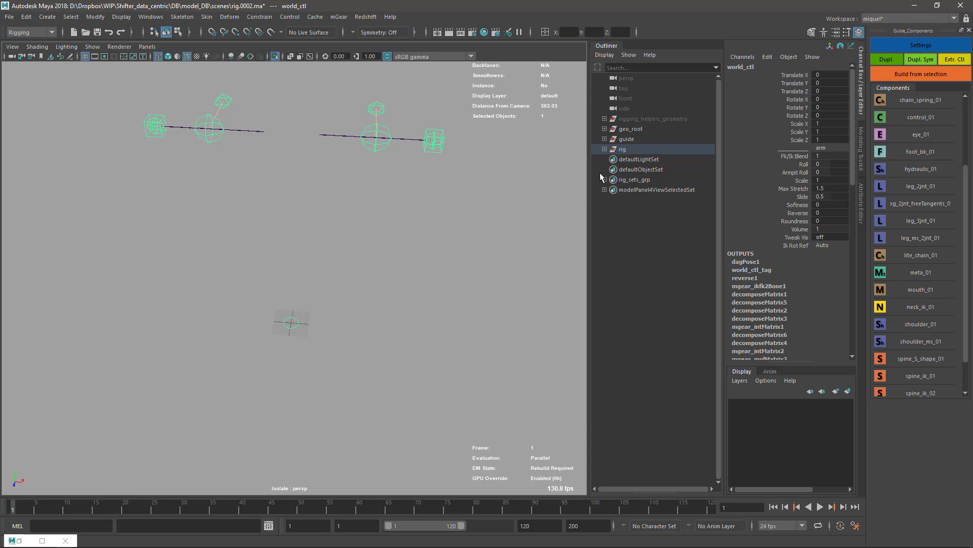
pyautogui.keyDown('alt'); pyautogui.moveTo(435, 141); pyautogui.dragTo(449, 271); pyautogui.keyUp('alt')
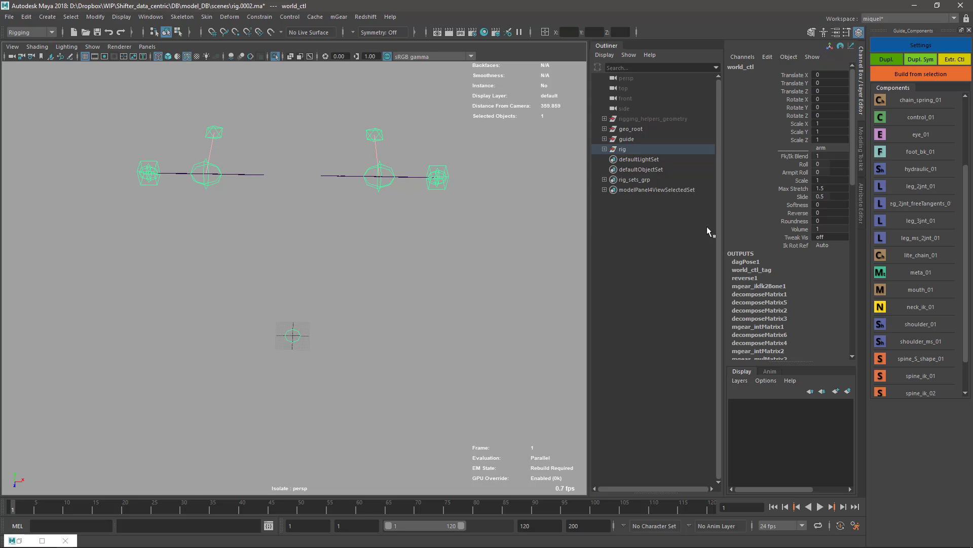
# Review the animation channel settings of the guide root and close its settings window.
pyautogui.click(630, 139)
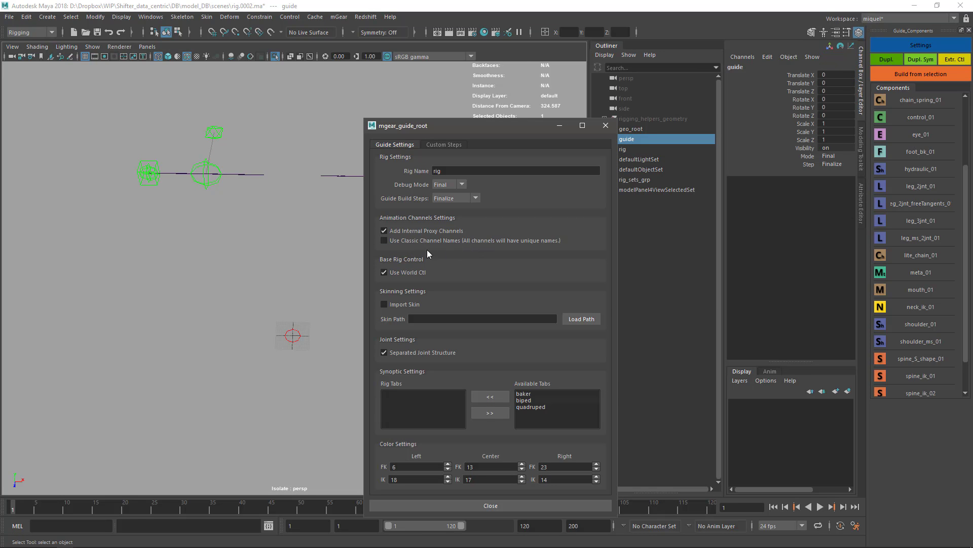
pyautogui.click(605, 126)
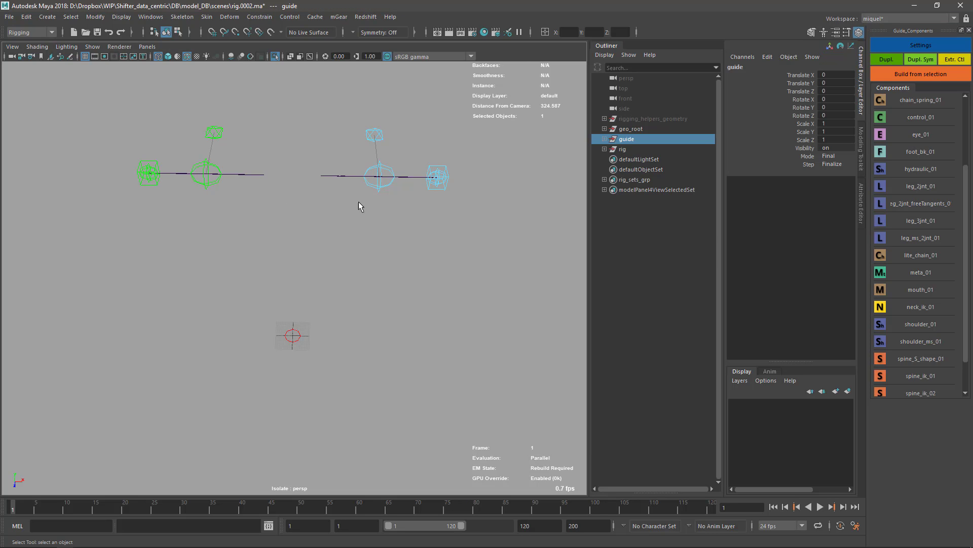
# Switch to the Mischief sketch board and draw an ellipse around the UI HOST title.
pyautogui.hotkey('alt', 'Tab')
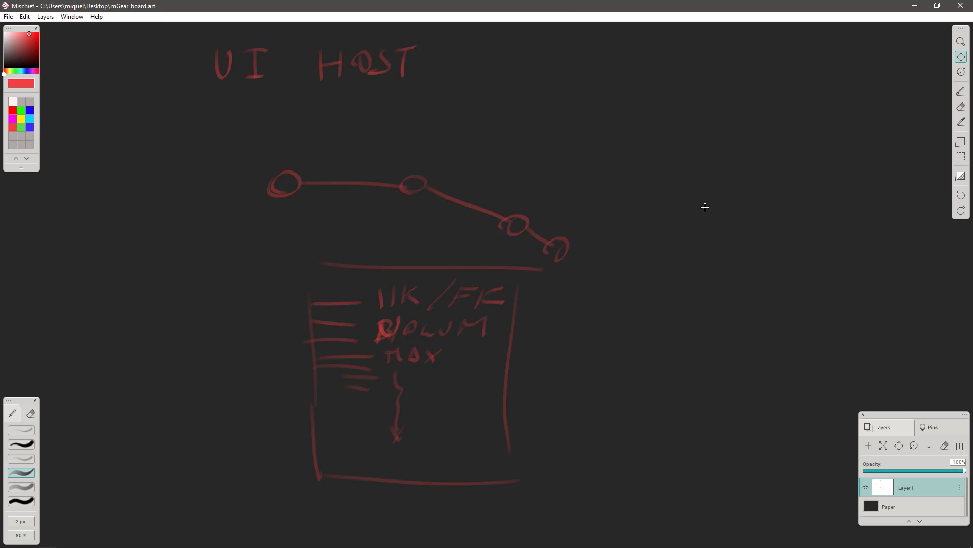
pyautogui.moveTo(705, 206); pyautogui.dragTo(354, 209, button='middle')
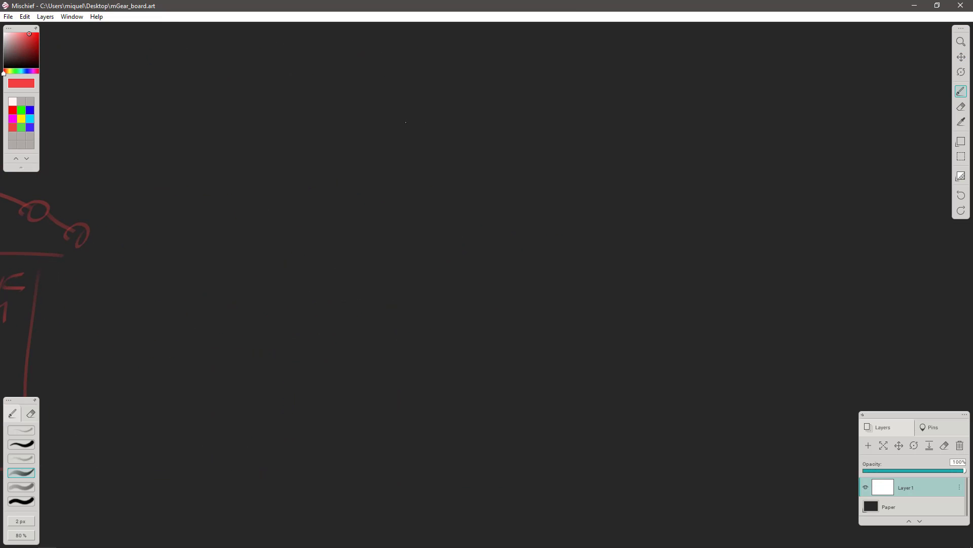
pyautogui.hotkey('alt', 'Tab')
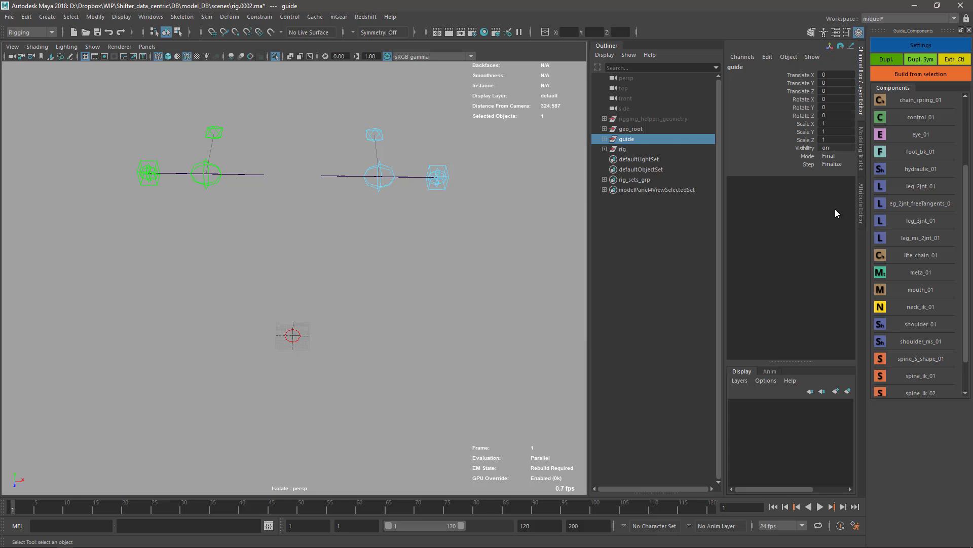
pyautogui.hotkey('alt', 'Tab')
pyautogui.hotkey('alt', 'Tab')
pyautogui.hotkey('alt', 'Tab')
pyautogui.press('space')
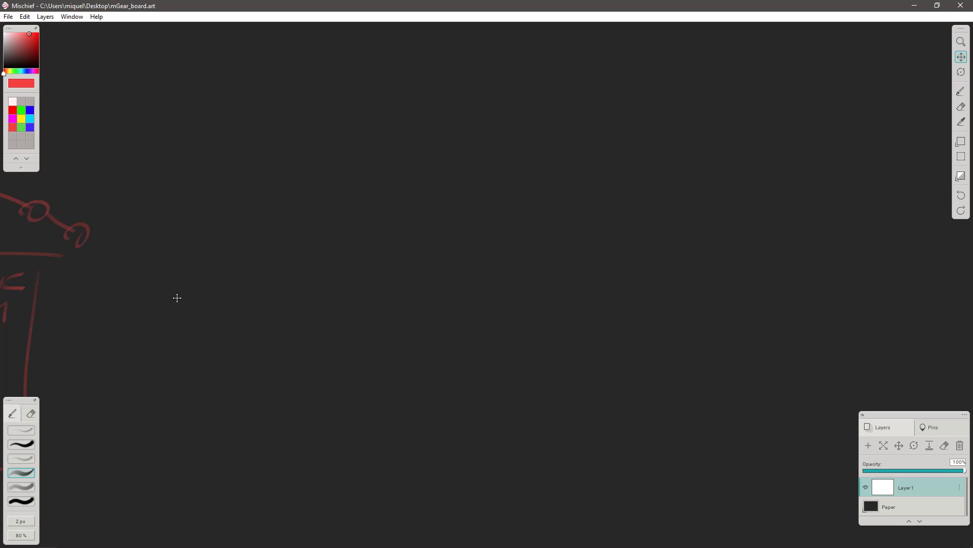
pyautogui.moveTo(176, 298); pyautogui.dragTo(491, 260)
pyautogui.moveTo(417, 276); pyautogui.dragTo(551, 295)
pyautogui.moveTo(204, 302)
pyautogui.mouseDown()
pyautogui.moveTo(569, 351)
pyautogui.moveTo(572, 258)
pyautogui.mouseUp()
pyautogui.moveTo(848, 374); pyautogui.dragTo(719, 253)
pyautogui.moveTo(862, 274); pyautogui.dragTo(595, 307)
pyautogui.moveTo(948, 313); pyautogui.dragTo(472, 340)
pyautogui.moveTo(566, 26)
pyautogui.mouseDown()
pyautogui.moveTo(587, 306)
pyautogui.moveTo(643, 329)
pyautogui.mouseUp()
pyautogui.moveTo(226, 194)
pyautogui.mouseDown()
pyautogui.moveTo(209, 199)
pyautogui.moveTo(275, 181)
pyautogui.mouseUp()
pyautogui.moveTo(193, 221); pyautogui.dragTo(226, 194)
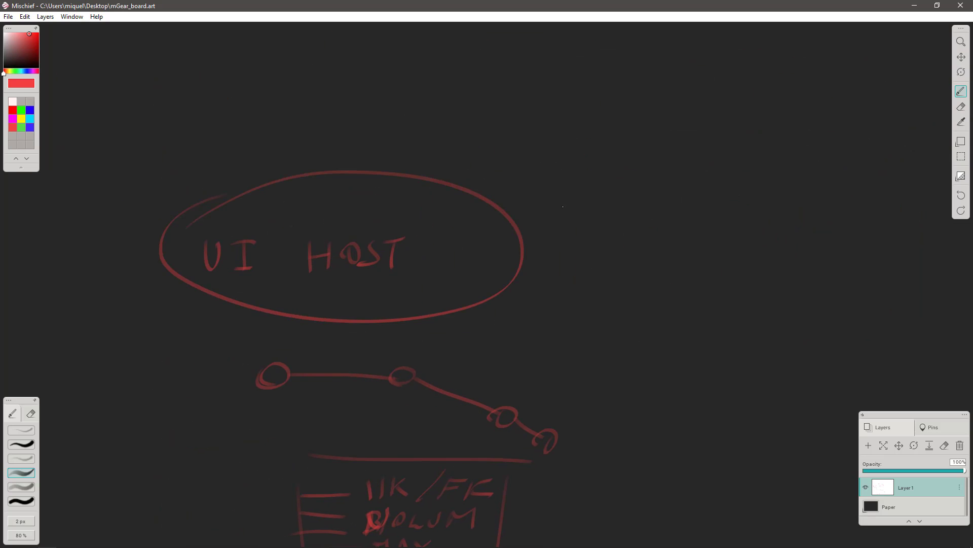
# Draw an arrow from the UI HOST ellipse and handwrite WORLD_CTL at its tip.
pyautogui.moveTo(515, 204); pyautogui.dragTo(589, 186)
pyautogui.moveTo(566, 173); pyautogui.dragTo(586, 202)
pyautogui.moveTo(659, 156)
pyautogui.mouseDown()
pyautogui.moveTo(688, 139)
pyautogui.moveTo(705, 151)
pyautogui.mouseUp()
pyautogui.moveTo(727, 153)
pyautogui.mouseDown()
pyautogui.moveTo(725, 176)
pyautogui.moveTo(740, 173)
pyautogui.mouseUp()
pyautogui.moveTo(749, 171)
pyautogui.mouseDown()
pyautogui.moveTo(750, 155)
pyautogui.moveTo(777, 178)
pyautogui.moveTo(821, 179)
pyautogui.mouseUp()
pyautogui.moveTo(828, 156); pyautogui.dragTo(821, 179)
pyautogui.moveTo(823, 221); pyautogui.dragTo(517, 253)
pyautogui.moveTo(564, 209); pyautogui.dragTo(626, 211)
pyautogui.moveTo(618, 187); pyautogui.dragTo(642, 186)
pyautogui.moveTo(633, 187)
pyautogui.mouseDown()
pyautogui.moveTo(632, 211)
pyautogui.moveTo(677, 209)
pyautogui.mouseUp()
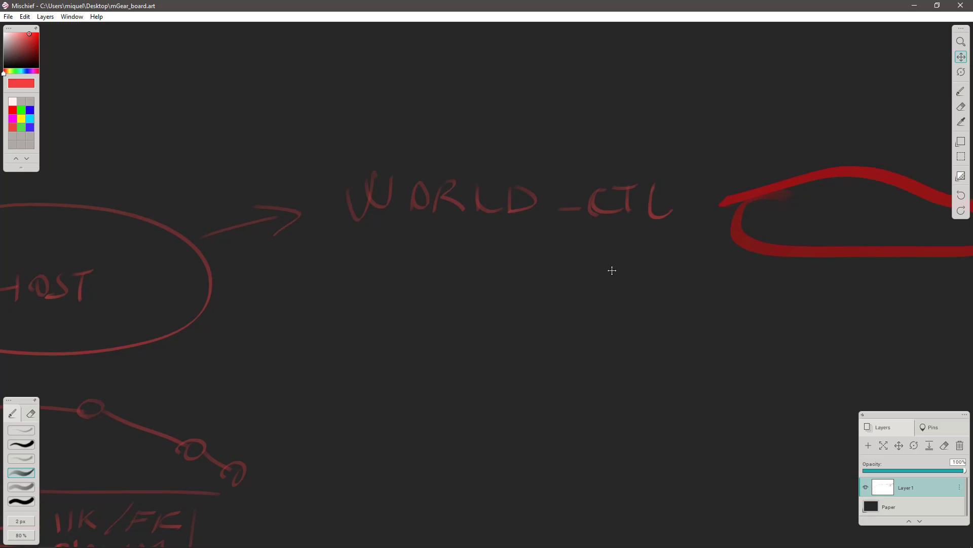
# Remove the thick red stray stroke beside WORLD_CTL and return to the brush.
pyautogui.moveTo(785, 210); pyautogui.dragTo(633, 220)
pyautogui.press('e')
pyautogui.moveTo(567, 220)
pyautogui.mouseDown()
pyautogui.moveTo(645, 199)
pyautogui.moveTo(652, 178)
pyautogui.moveTo(741, 172)
pyautogui.moveTo(752, 194)
pyautogui.moveTo(698, 276)
pyautogui.moveTo(814, 276)
pyautogui.moveTo(799, 215)
pyautogui.moveTo(610, 243)
pyautogui.mouseUp()
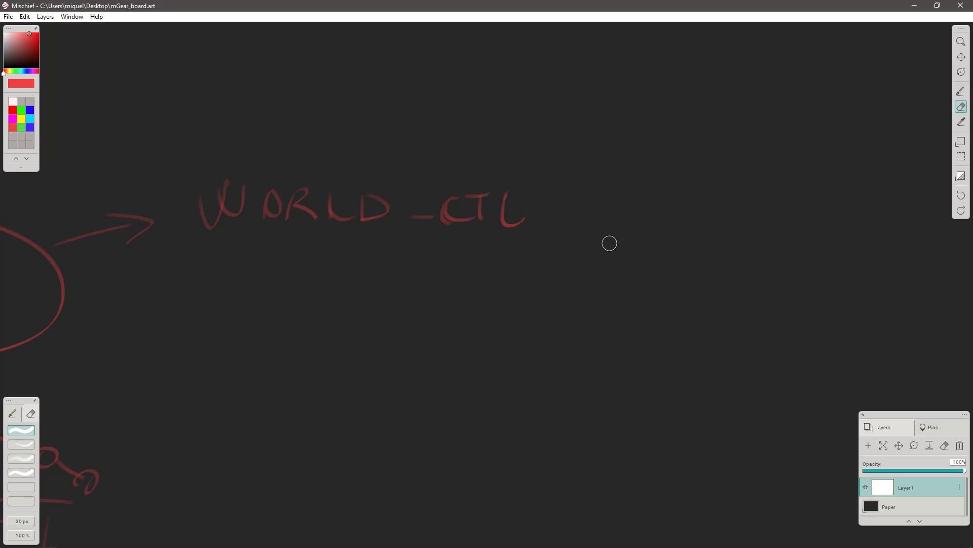
pyautogui.press('b')
pyautogui.moveTo(409, 282); pyautogui.dragTo(554, 273, button='middle')
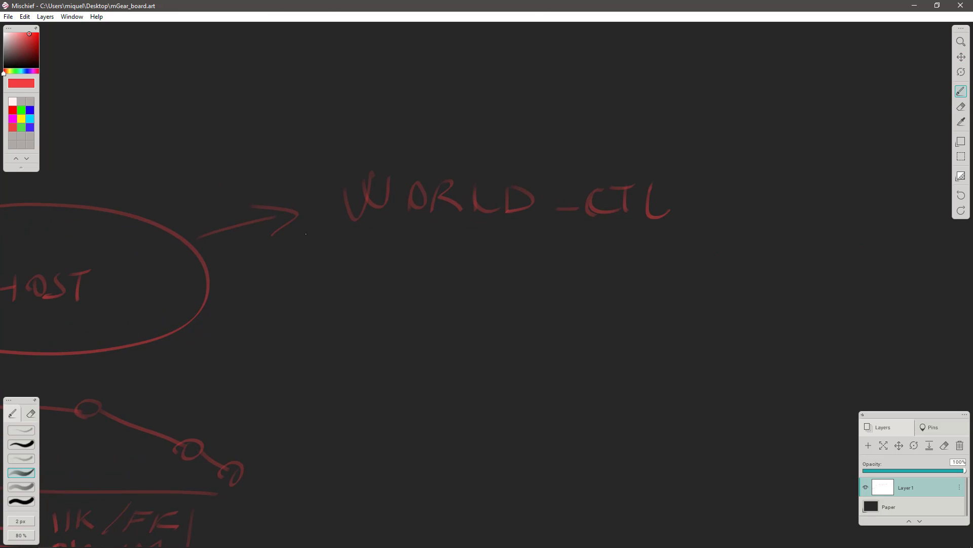
# Handwrite ARM_BLEND beneath the WORLD_CTL label.
pyautogui.moveTo(378, 269); pyautogui.dragTo(428, 273, button='middle')
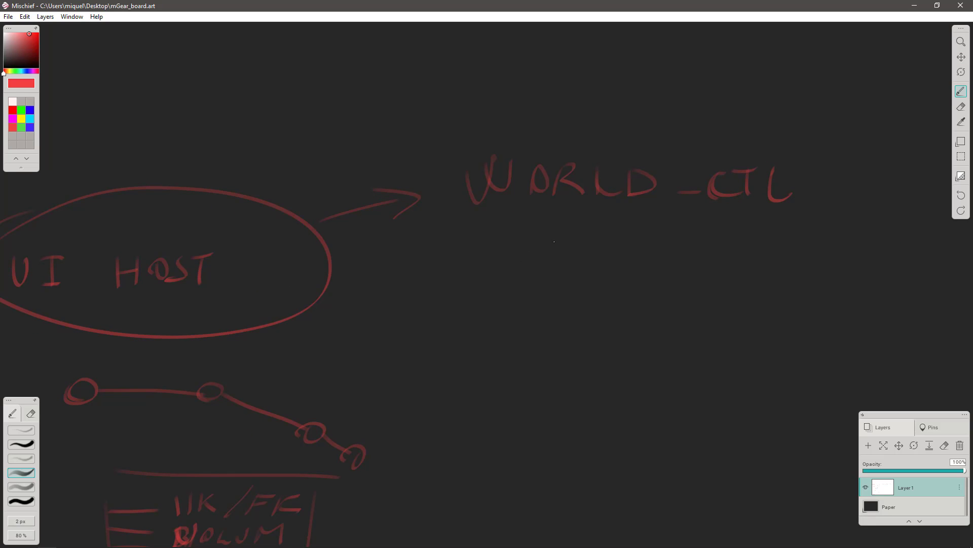
pyautogui.moveTo(543, 262)
pyautogui.mouseDown()
pyautogui.moveTo(603, 258)
pyautogui.moveTo(637, 242)
pyautogui.moveTo(637, 260)
pyautogui.moveTo(674, 257)
pyautogui.mouseUp()
pyautogui.moveTo(690, 246)
pyautogui.mouseDown()
pyautogui.moveTo(689, 265)
pyautogui.moveTo(753, 262)
pyautogui.moveTo(754, 242)
pyautogui.mouseUp()
pyautogui.moveTo(761, 258); pyautogui.dragTo(785, 244)
pyautogui.moveTo(787, 237); pyautogui.dragTo(802, 258)
# Draw three arrows beside ARM_BLEND, stacked beneath each other and pointing toward the label.
pyautogui.moveTo(570, 318); pyautogui.dragTo(558, 281, button='middle')
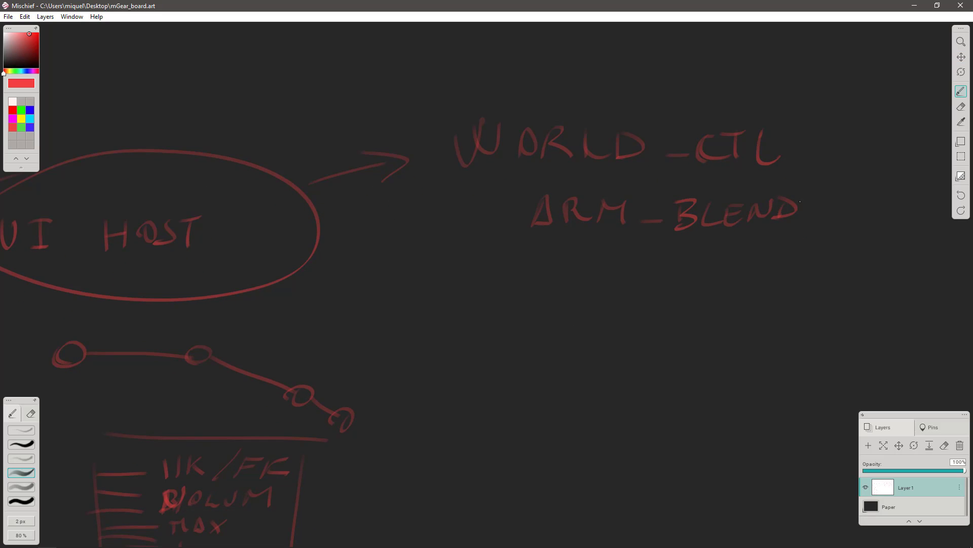
pyautogui.moveTo(456, 224); pyautogui.dragTo(515, 219)
pyautogui.moveTo(499, 212); pyautogui.dragTo(507, 231)
pyautogui.moveTo(448, 263)
pyautogui.mouseDown()
pyautogui.moveTo(509, 235)
pyautogui.moveTo(500, 253)
pyautogui.mouseUp()
pyautogui.moveTo(449, 291); pyautogui.dragTo(507, 256)
pyautogui.moveTo(490, 258); pyautogui.dragTo(495, 280)
pyautogui.moveTo(627, 263); pyautogui.dragTo(481, 269)
# Draw a rectangular frame around WORLD_CTL, ARM_BLEND and its arrows.
pyautogui.moveTo(679, 229); pyautogui.dragTo(619, 239)
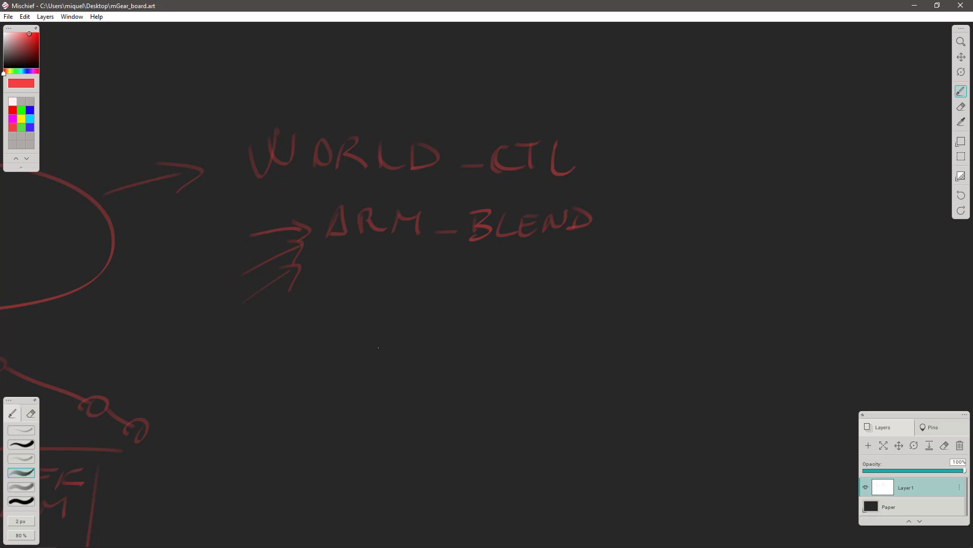
pyautogui.press('space')
pyautogui.moveTo(381, 246); pyautogui.dragTo(583, 257)
pyautogui.moveTo(420, 131)
pyautogui.mouseDown()
pyautogui.moveTo(406, 339)
pyautogui.moveTo(850, 124)
pyautogui.moveTo(776, 352)
pyautogui.mouseUp()
pyautogui.moveTo(396, 342); pyautogui.dragTo(842, 326)
pyautogui.press('space')
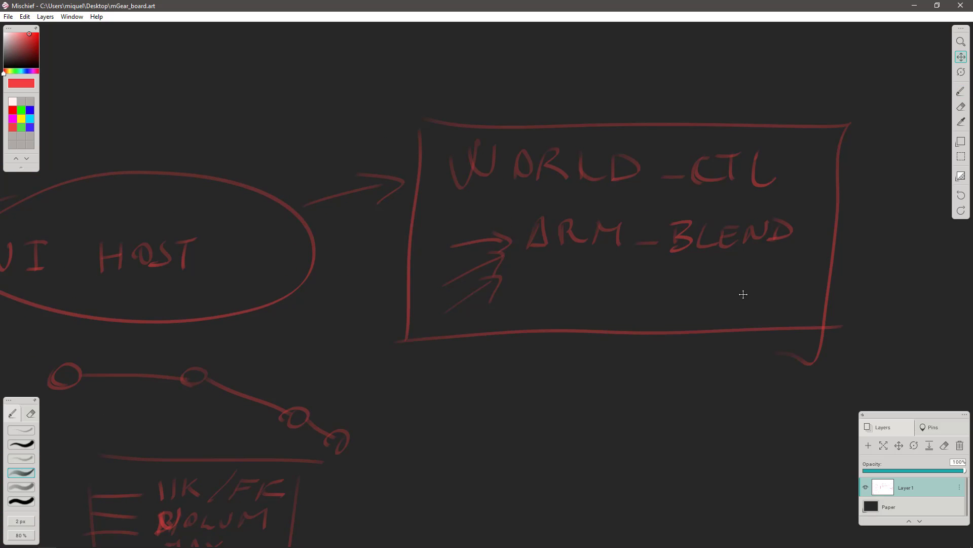
pyautogui.moveTo(629, 259); pyautogui.dragTo(471, 241)
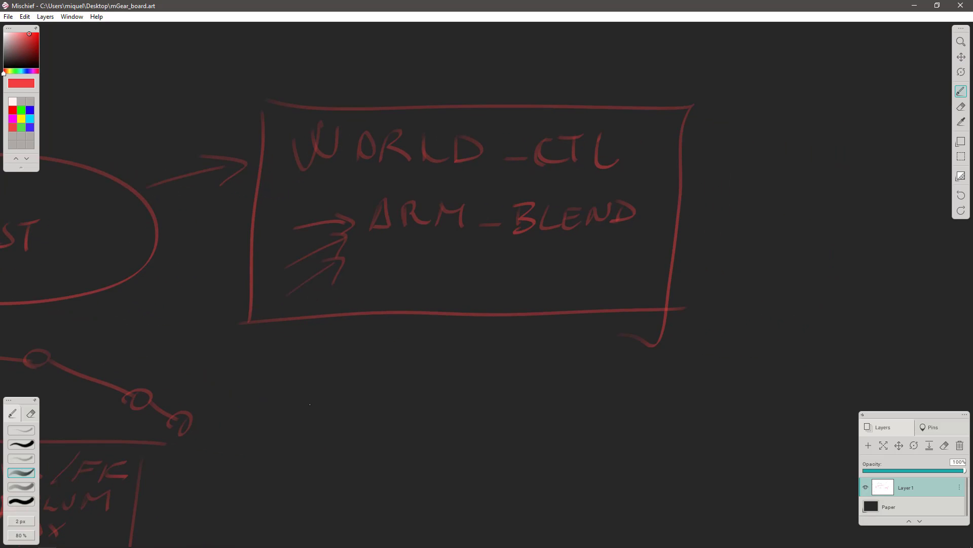
pyautogui.press('space')
pyautogui.moveTo(440, 349); pyautogui.dragTo(434, 336)
# Switch back to Maya, delete the built rig group and exit isolation to show the model and guide.
pyautogui.hotkey('alt', 'Tab')
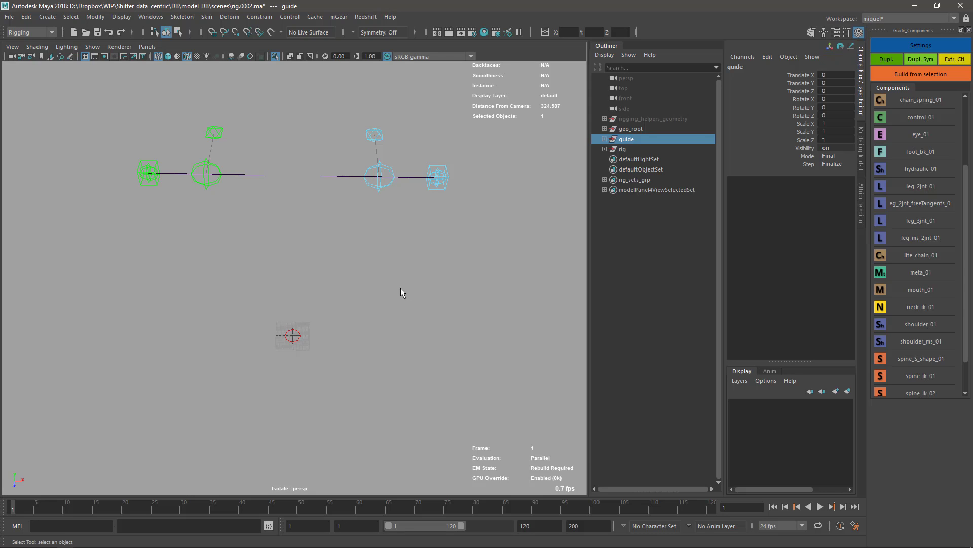
pyautogui.keyDown('alt'); pyautogui.moveTo(408, 322); pyautogui.dragTo(400, 239, button='right'); pyautogui.keyUp('alt')
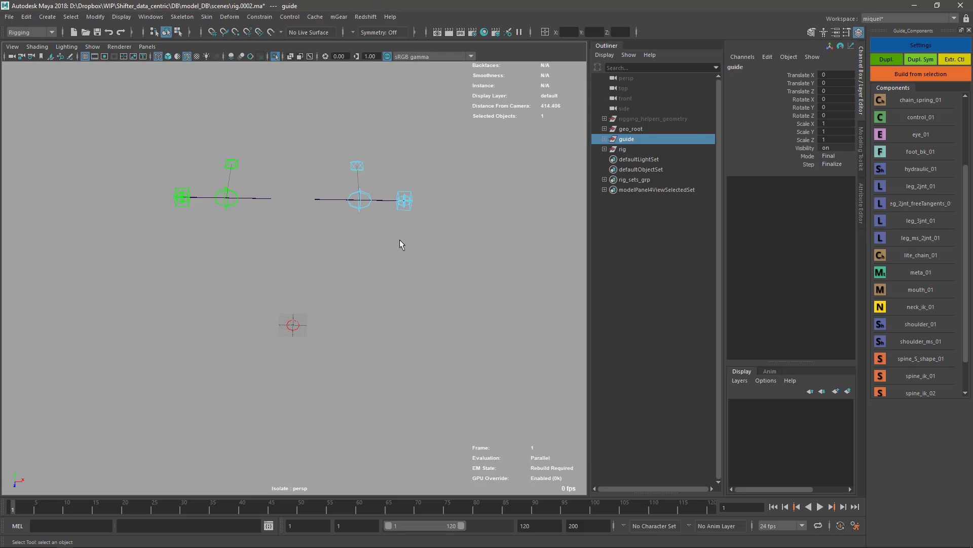
pyautogui.keyDown('alt'); pyautogui.moveTo(437, 327); pyautogui.dragTo(441, 315); pyautogui.keyUp('alt')
pyautogui.click(485, 295)
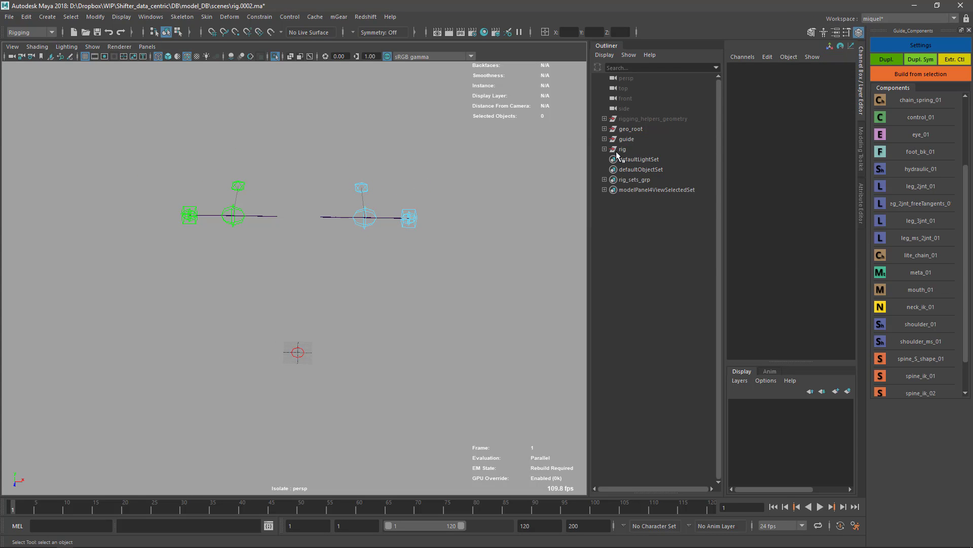
pyautogui.click(618, 149)
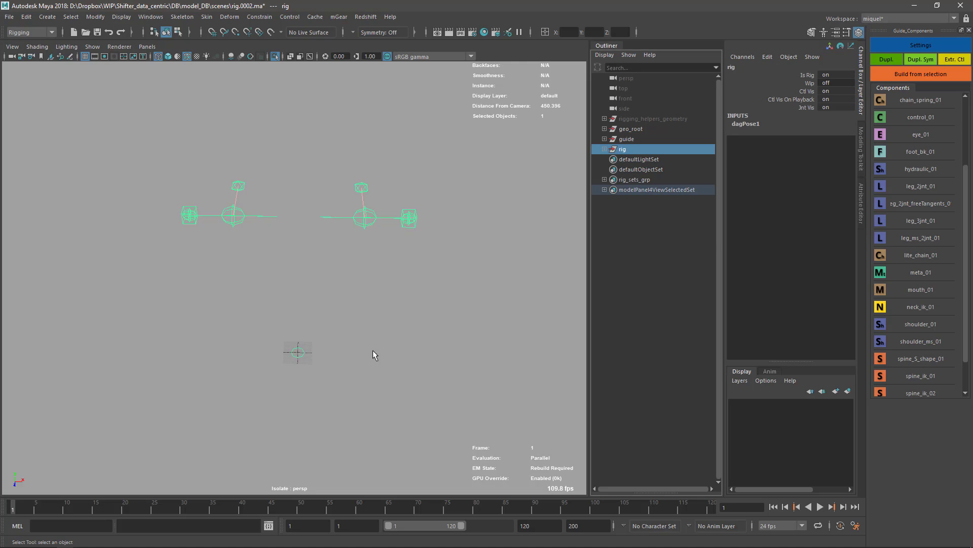
pyautogui.keyDown('alt'); pyautogui.moveTo(373, 350); pyautogui.dragTo(297, 345); pyautogui.keyUp('alt')
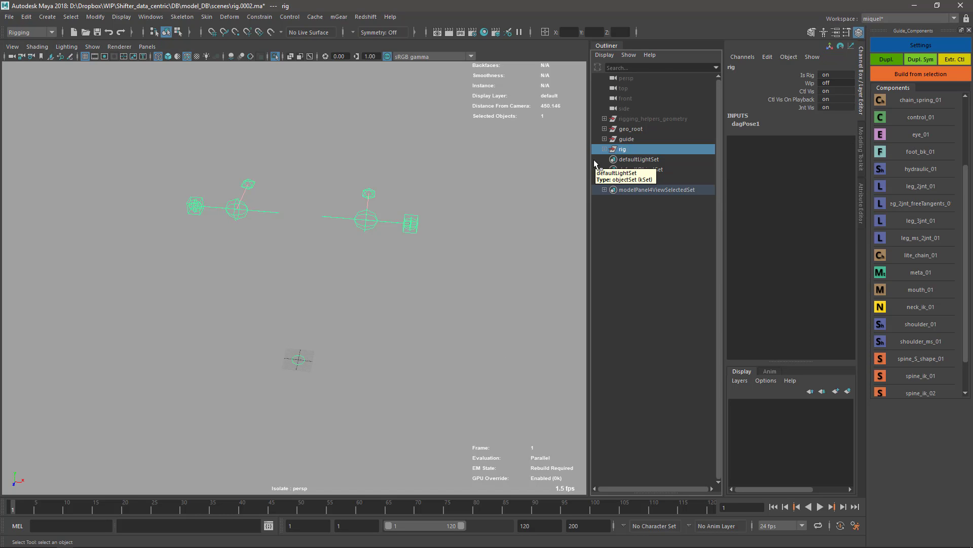
pyautogui.press('Delete')
pyautogui.hotkey('ctrl', '1')
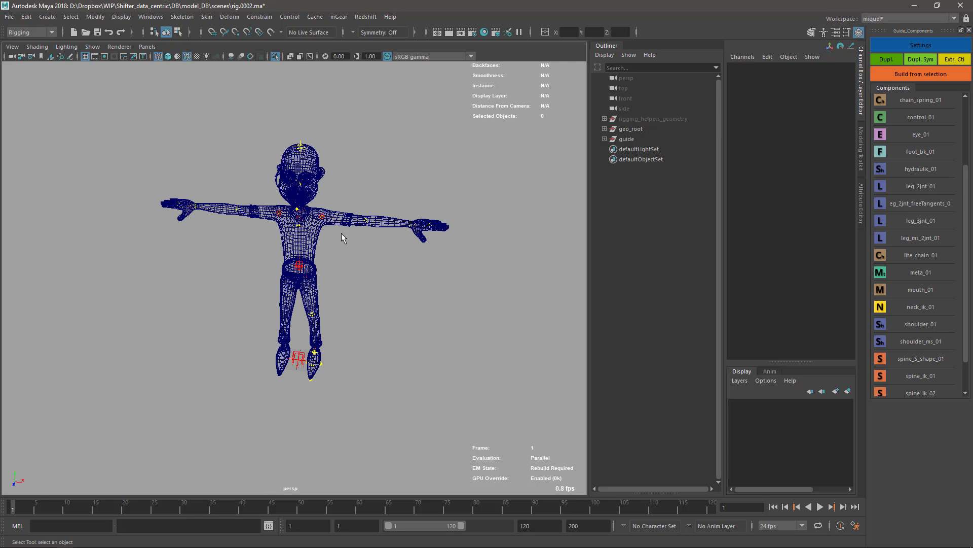
pyautogui.press('a')
# Enable Use Classic Channel Names in the guide root's animation channel settings and close the settings.
pyautogui.click(627, 139)
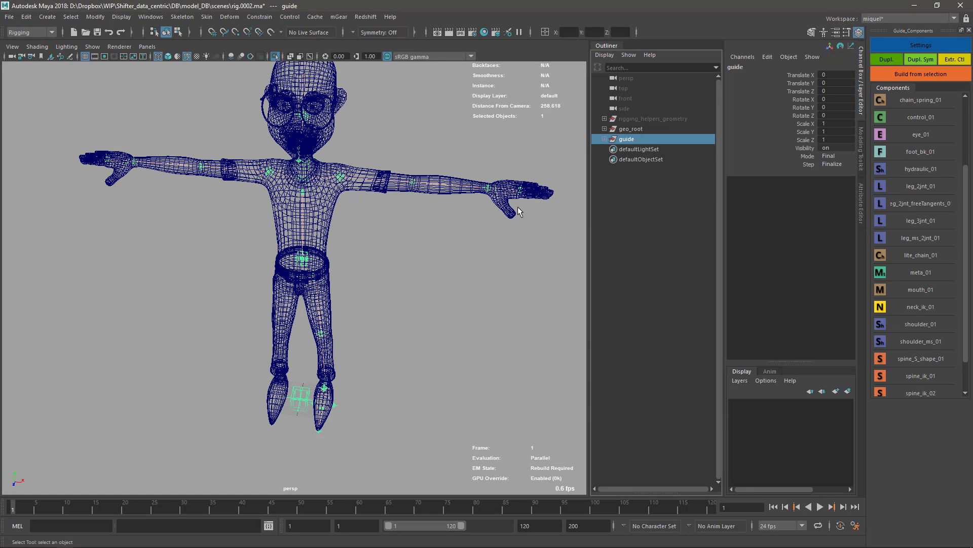
pyautogui.hotkey('ctrl', 'shift', 's')
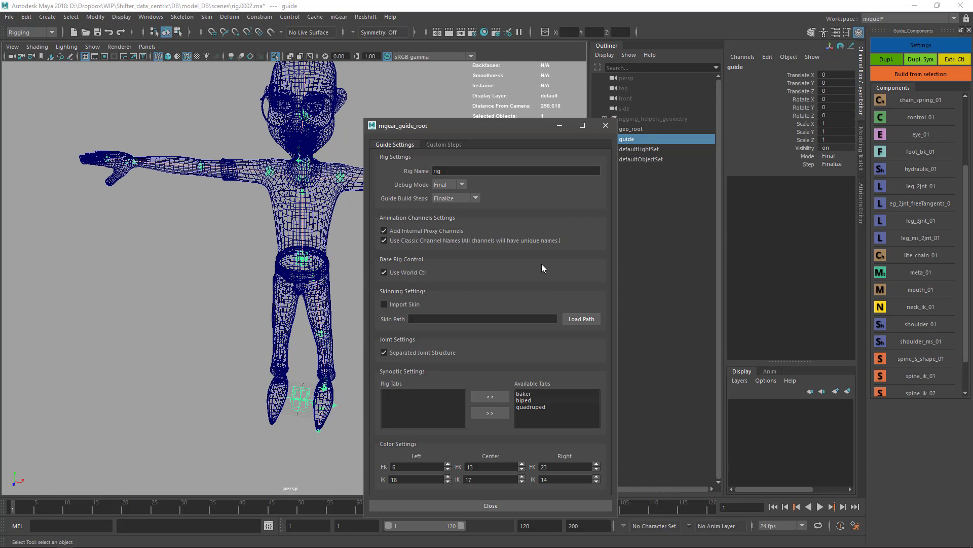
pyautogui.click(479, 506)
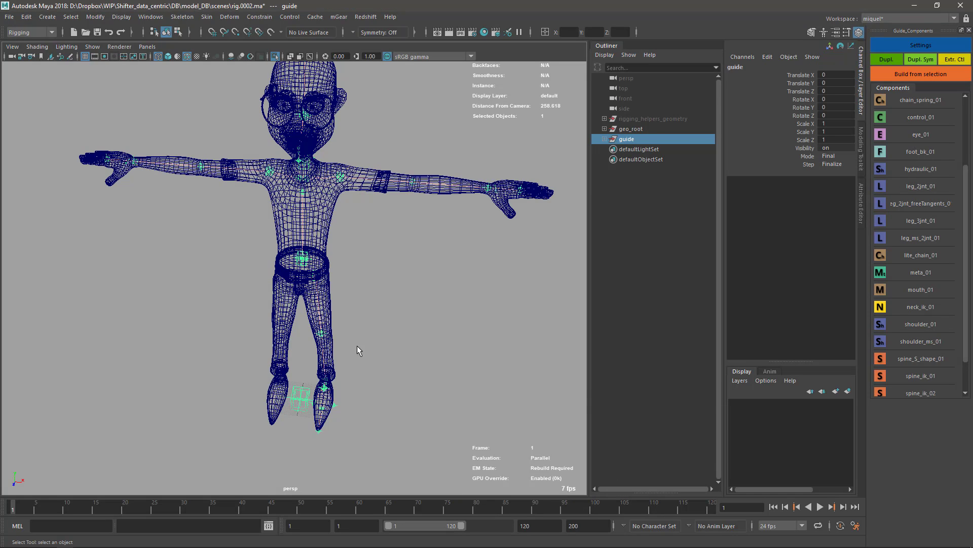
# Build the rig again from both arm guide roots and close the build log.
pyautogui.click(339, 181)
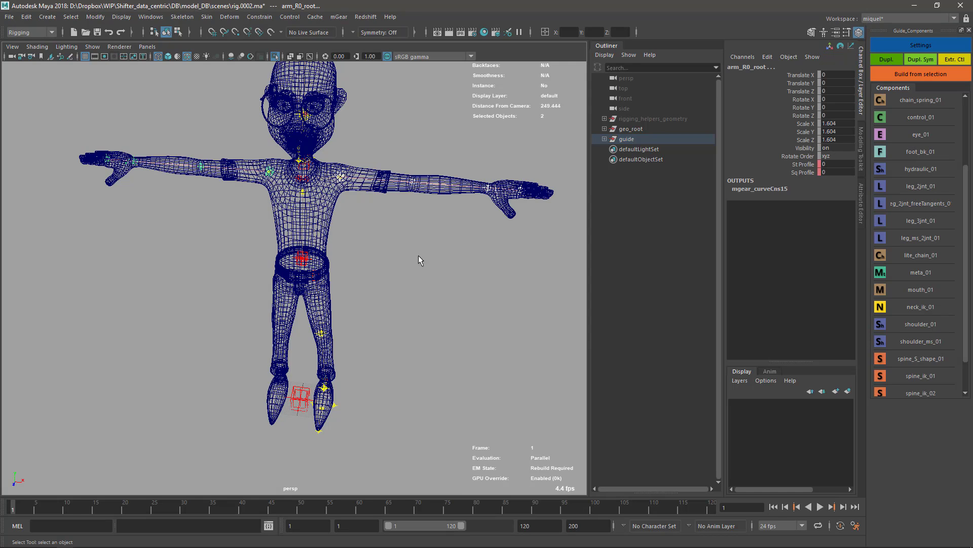
pyautogui.hotkey('ctrl', 'b')
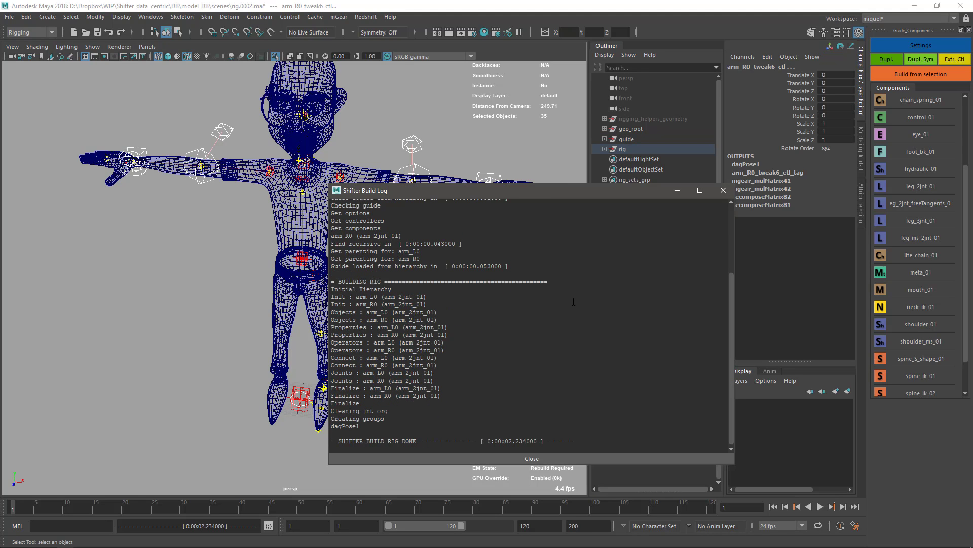
pyautogui.click(724, 190)
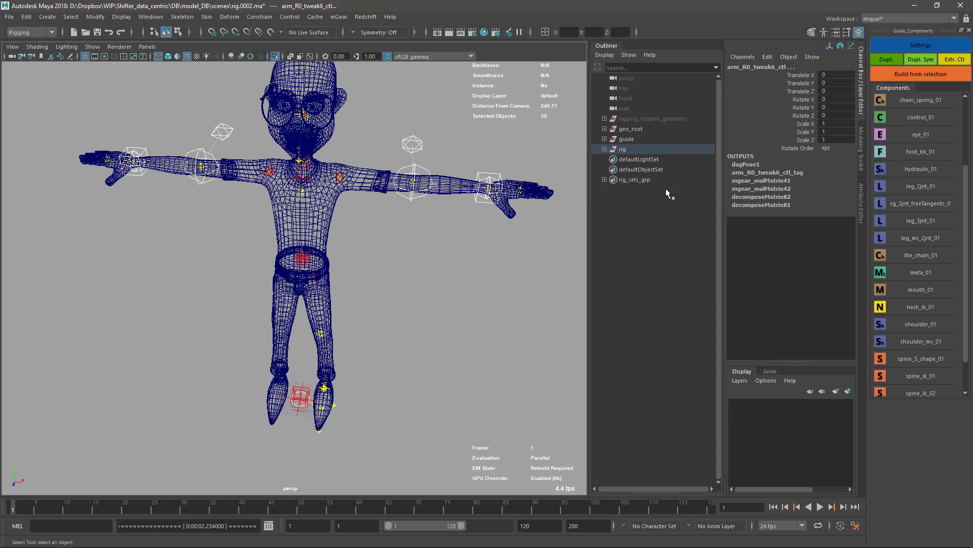
# Isolate the rebuilt rig group in the viewport and select its world control.
pyautogui.click(355, 389)
pyautogui.click(622, 149)
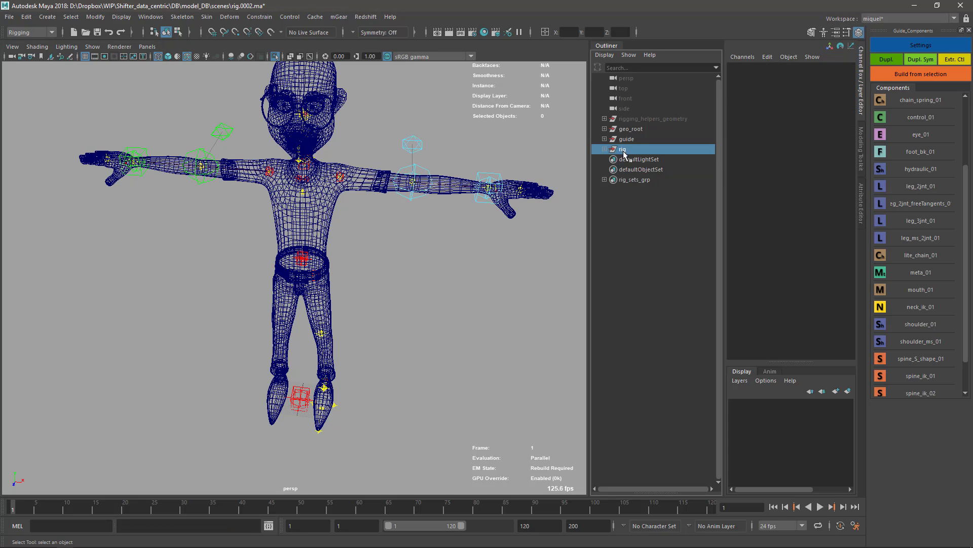
pyautogui.hotkey('ctrl', '1')
pyautogui.click(313, 413)
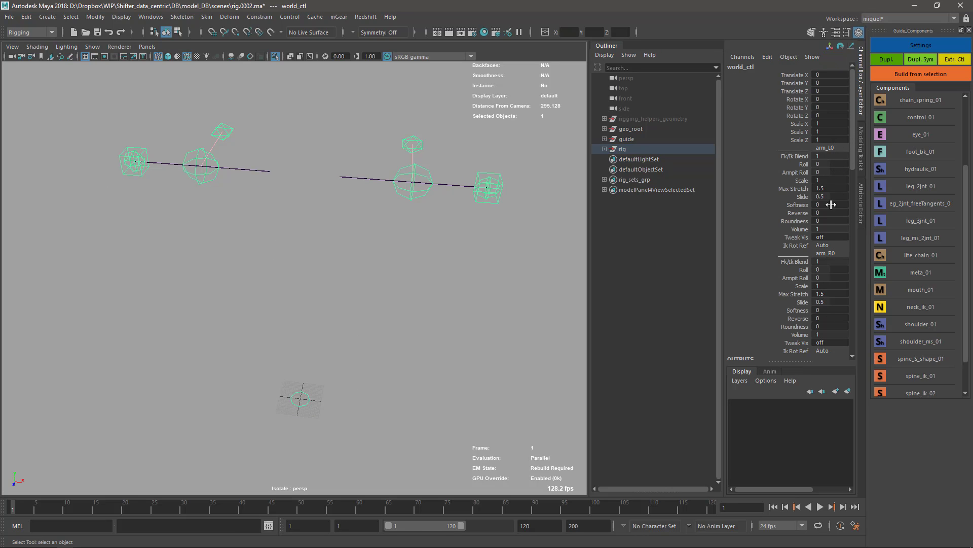
# Select the Fk/Ik Blend channels of arm_L0 and arm_R0 on the world control and set both to 1.
pyautogui.click(803, 157)
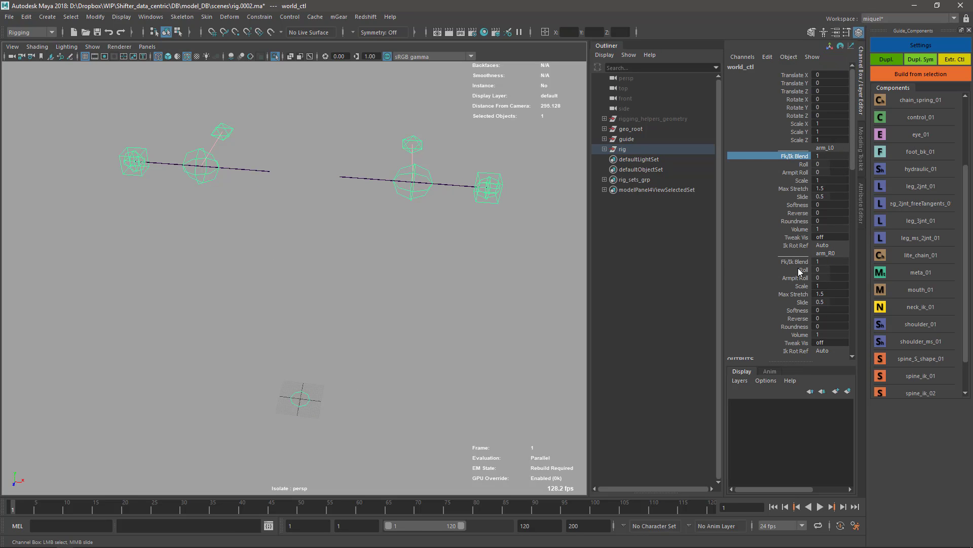
pyautogui.keyDown('ctrl'); pyautogui.click(800, 262); pyautogui.keyUp('ctrl')
pyautogui.moveTo(512, 271); pyautogui.dragTo(558, 258, button='middle')
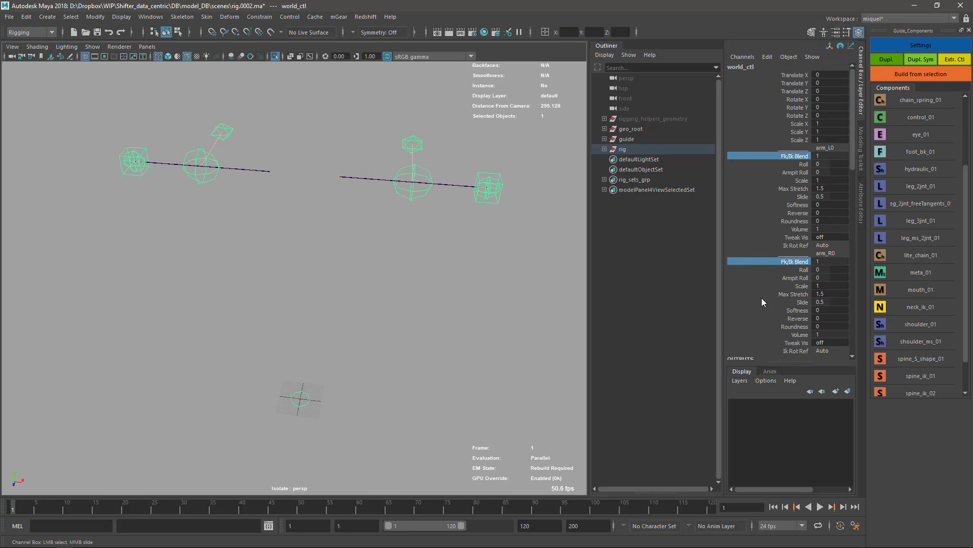
# Open the script editor, discard the existing Python buffer and create an empty Python one.
pyautogui.click(269, 526)
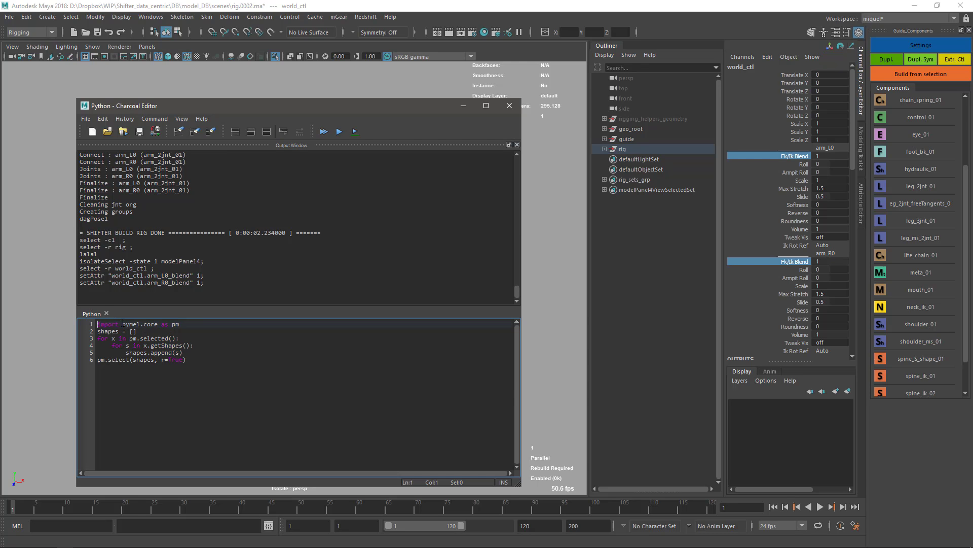
pyautogui.click(106, 312)
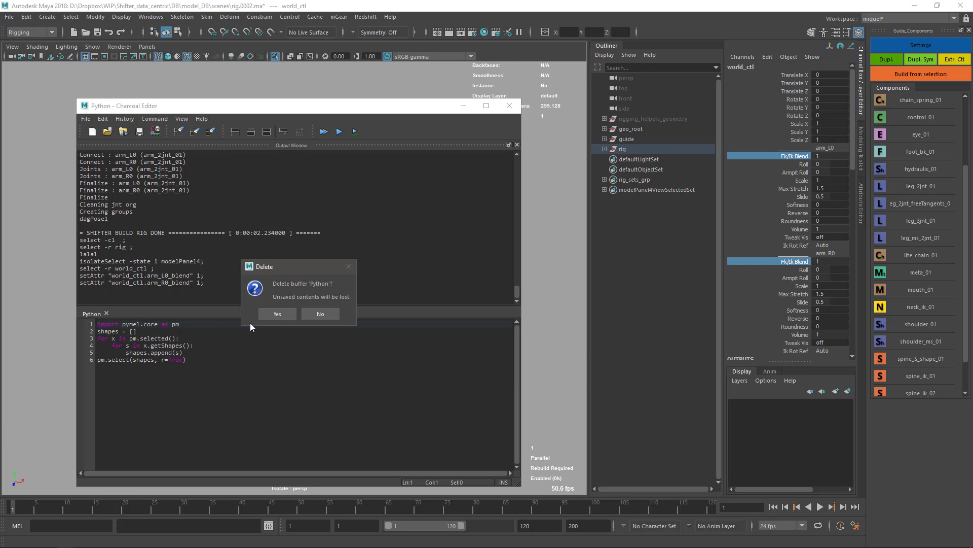
pyautogui.click(277, 314)
pyautogui.click(139, 352)
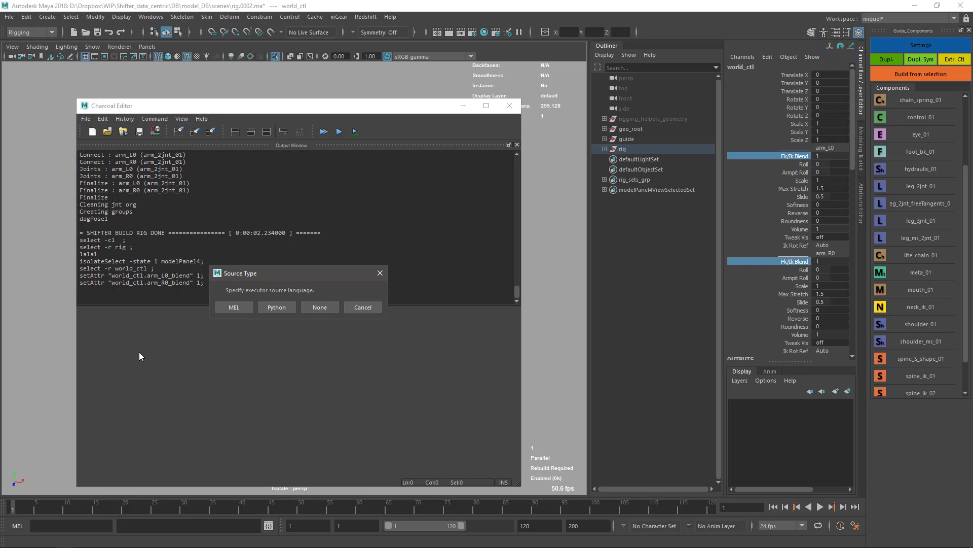
pyautogui.click(282, 306)
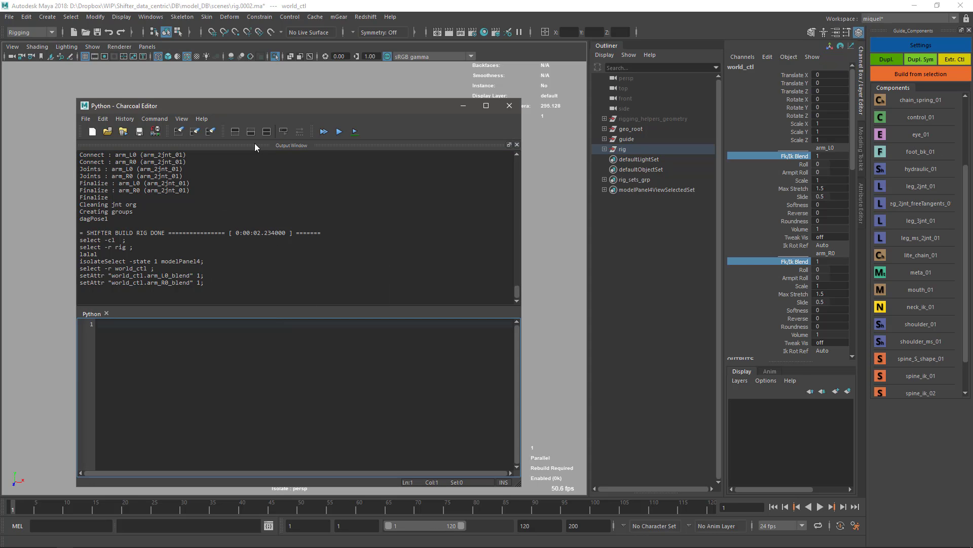
# Examine the logged setAttr lines for arm_L0_blend and arm_R0_blend in the script editor output, and close the editor.
pyautogui.moveTo(290, 105); pyautogui.dragTo(393, 70)
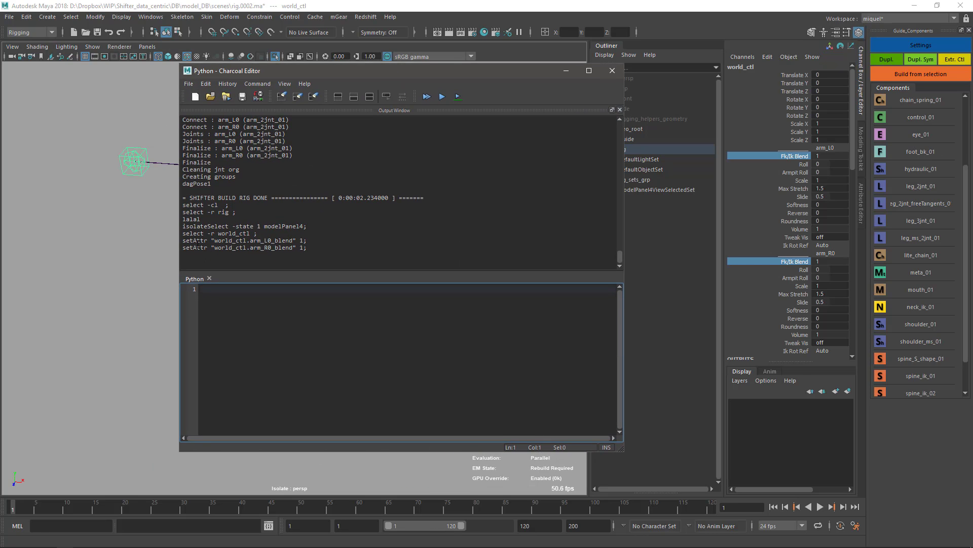
pyautogui.moveTo(182, 241); pyautogui.dragTo(308, 249)
pyautogui.click(260, 244)
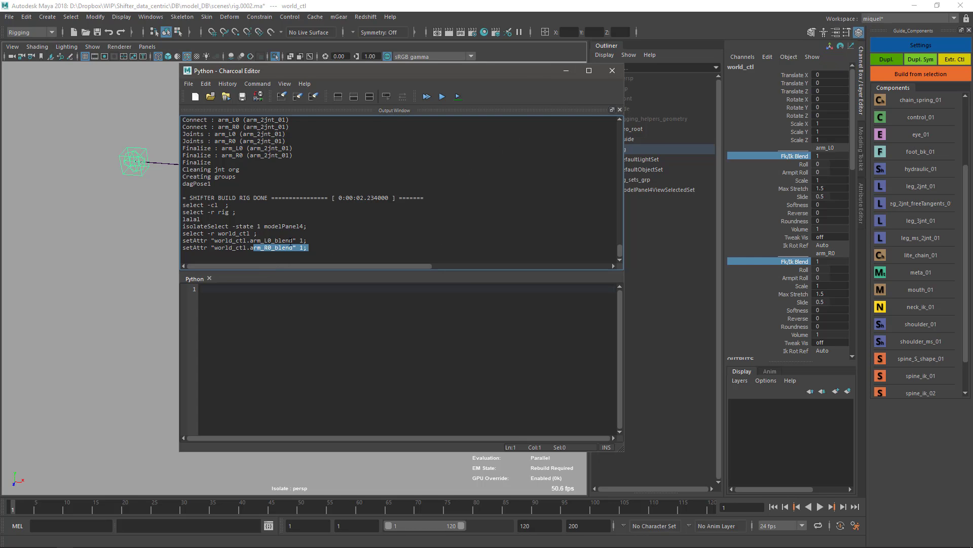
pyautogui.moveTo(528, 73); pyautogui.dragTo(489, 107)
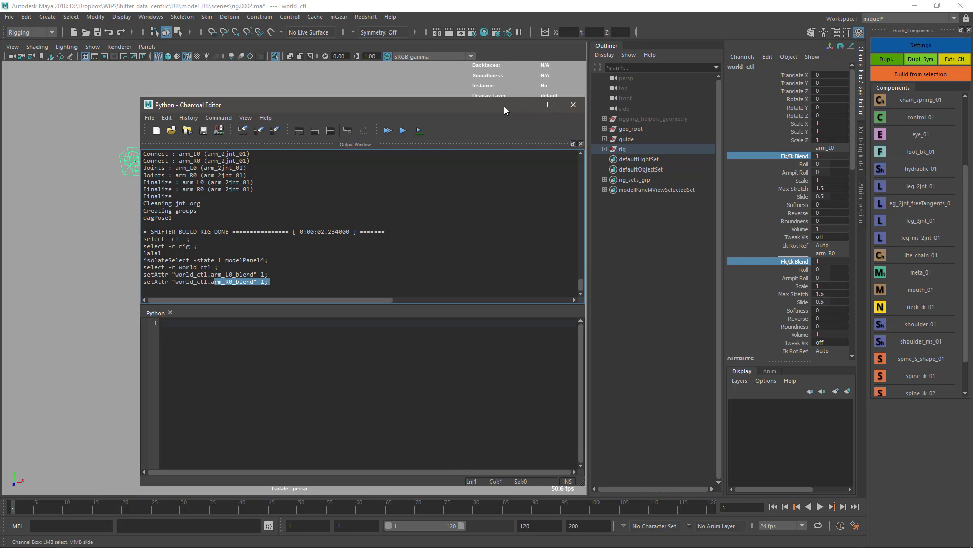
pyautogui.moveTo(504, 106); pyautogui.dragTo(469, 113)
pyautogui.click(539, 116)
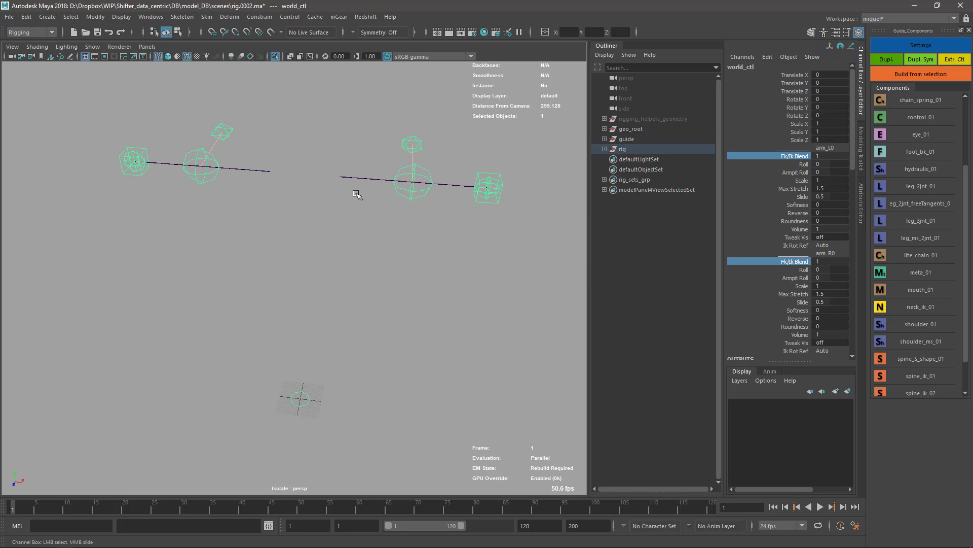
# Delete the built rig group and turn off viewport isolation.
pyautogui.keyDown('alt'); pyautogui.moveTo(355, 196); pyautogui.dragTo(421, 233); pyautogui.keyUp('alt')
pyautogui.click(487, 274)
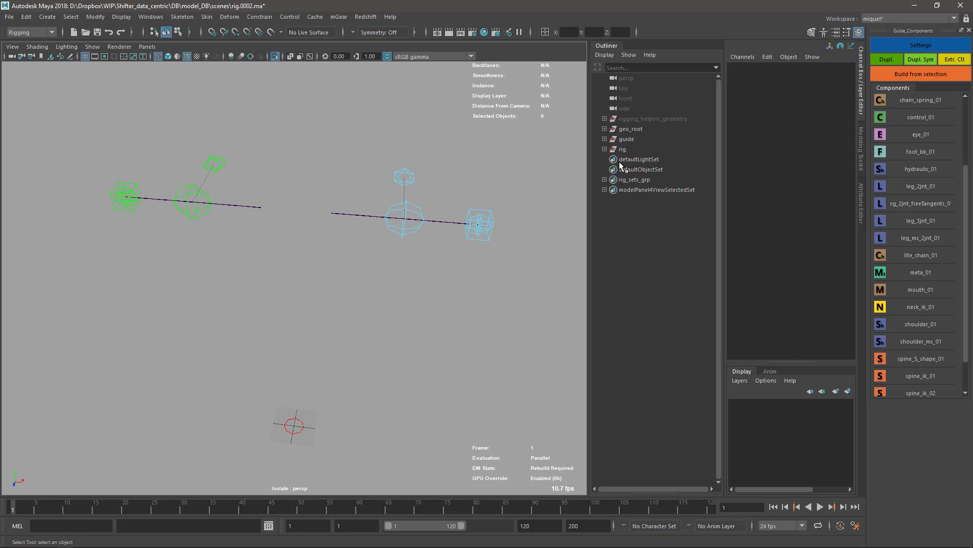
pyautogui.click(623, 149)
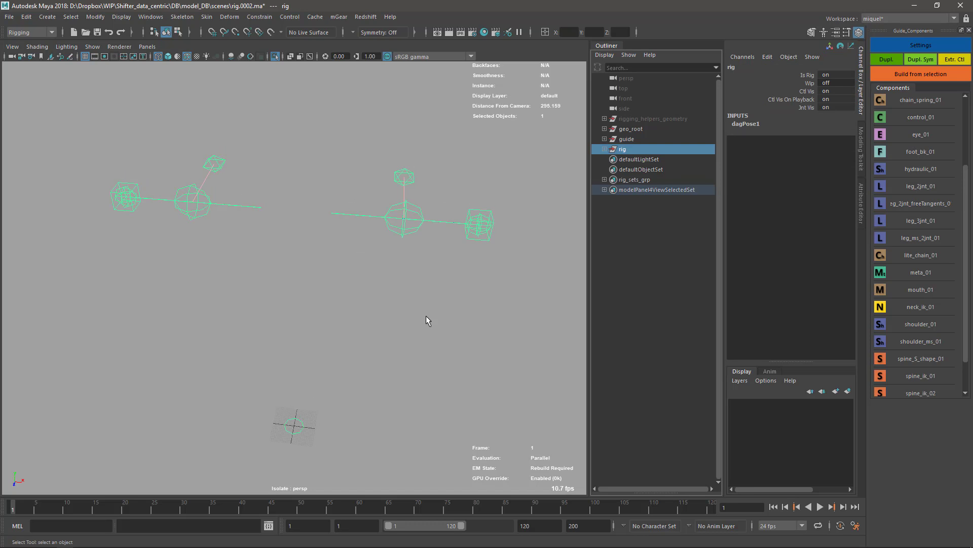
pyautogui.press('Delete')
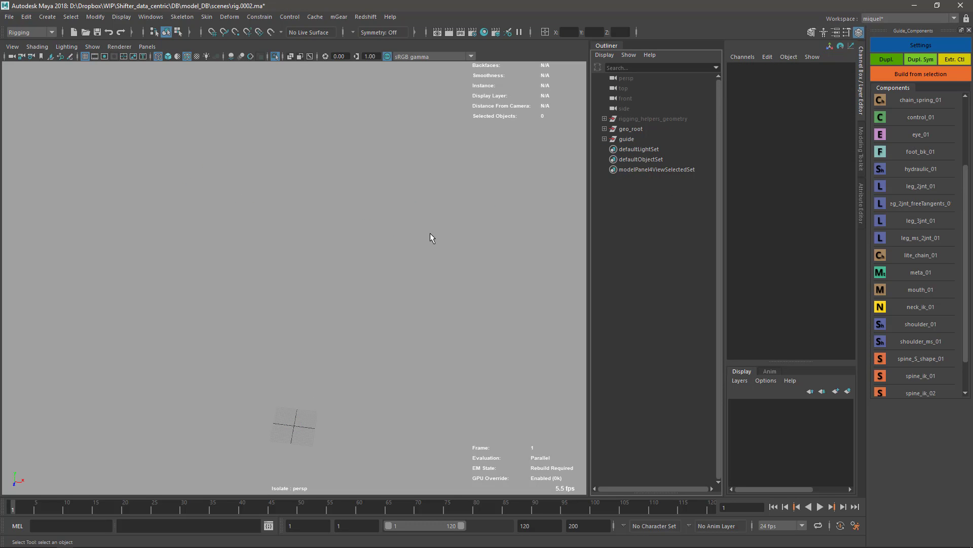
pyautogui.hotkey('ctrl', '1')
# Add a control_01 component under the left arm's wrist guide and name it armUI.
pyautogui.scroll(5, 350, 321)
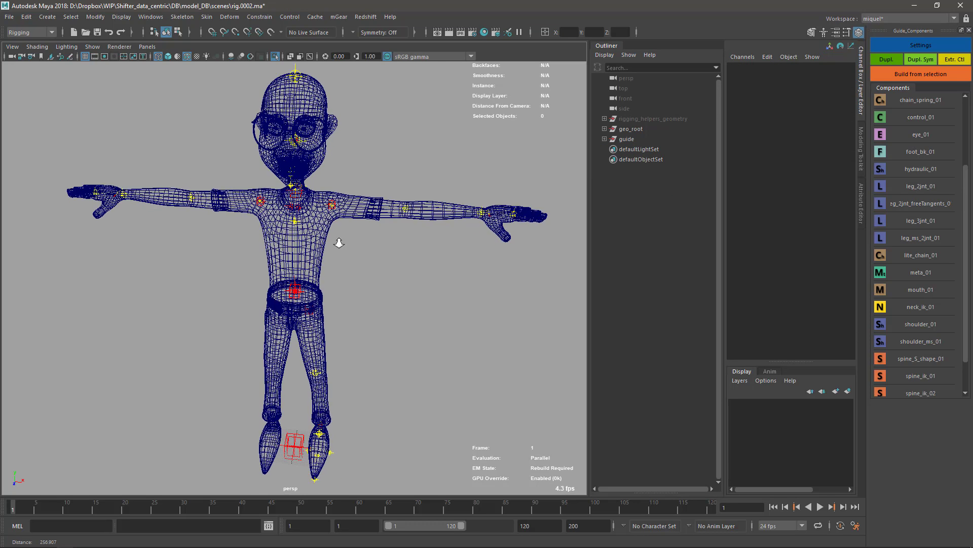
pyautogui.keyDown('alt'); pyautogui.moveTo(389, 347); pyautogui.dragTo(377, 330, button='middle'); pyautogui.keyUp('alt')
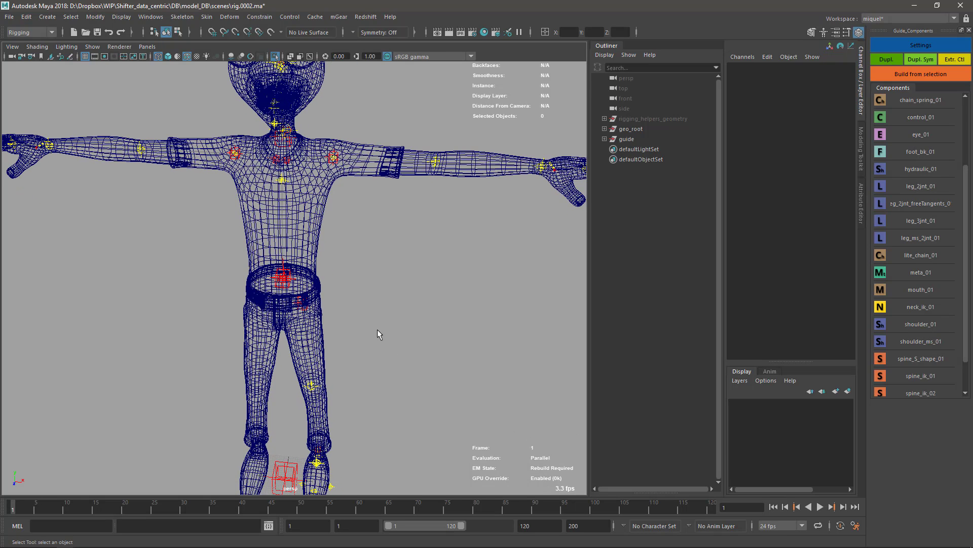
pyautogui.click(330, 162)
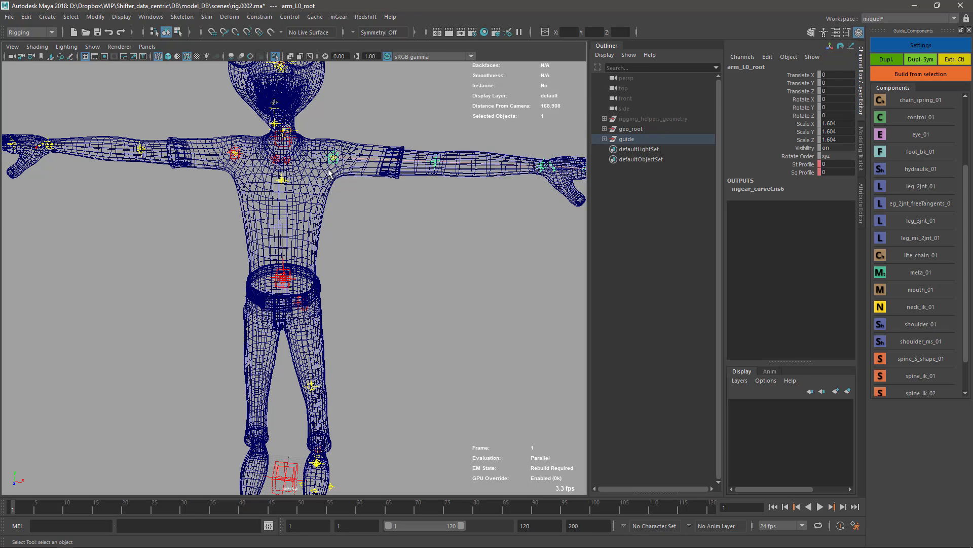
pyautogui.keyDown('alt'); pyautogui.moveTo(430, 201); pyautogui.dragTo(399, 225); pyautogui.keyUp('alt')
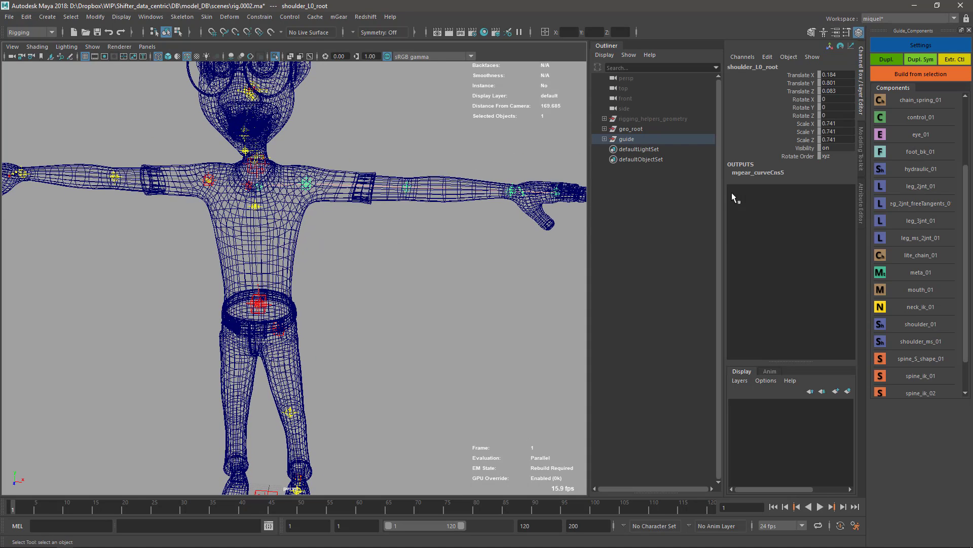
pyautogui.click(510, 194)
pyautogui.keyDown('alt'); pyautogui.moveTo(494, 282); pyautogui.dragTo(482, 291, button='middle'); pyautogui.keyUp('alt')
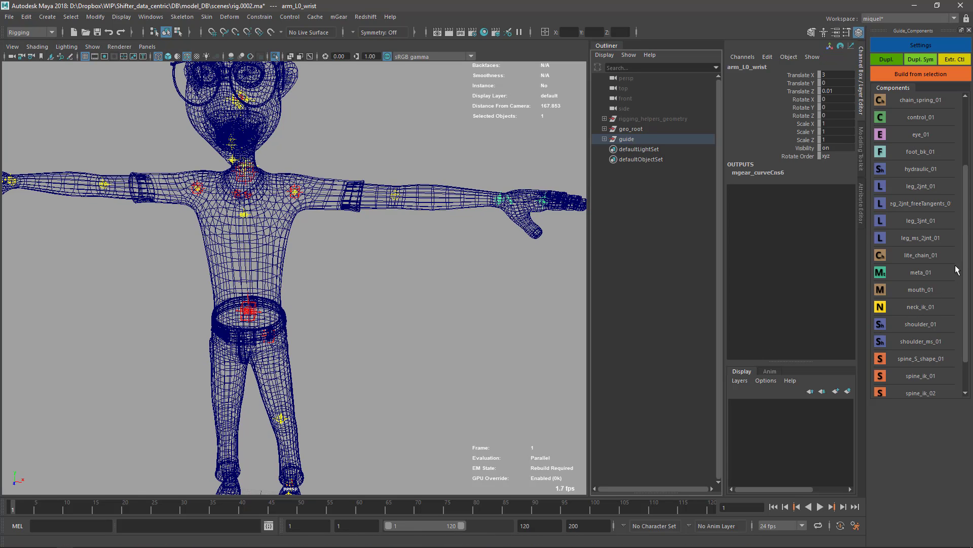
pyautogui.moveTo(967, 227); pyautogui.dragTo(969, 212)
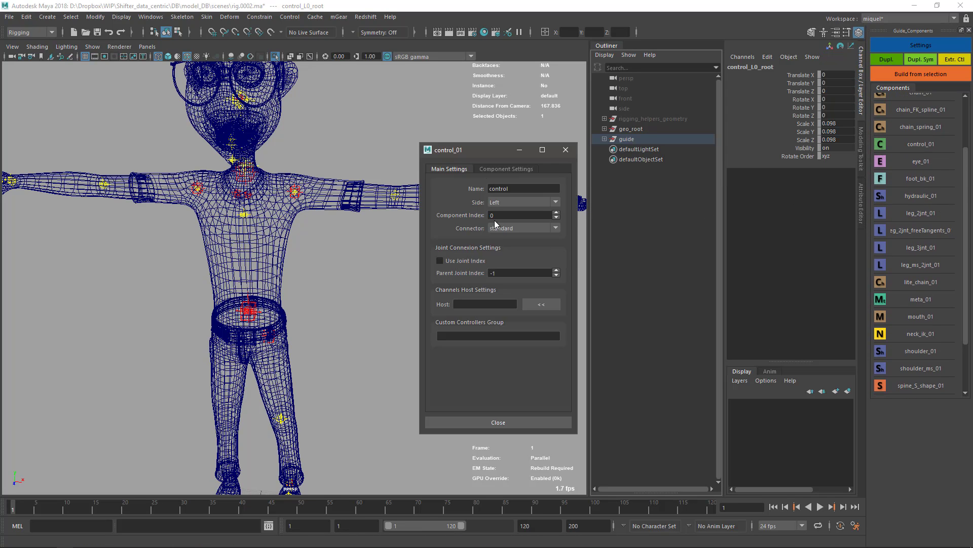
pyautogui.doubleClick(505, 187)
pyautogui.write('armUI')
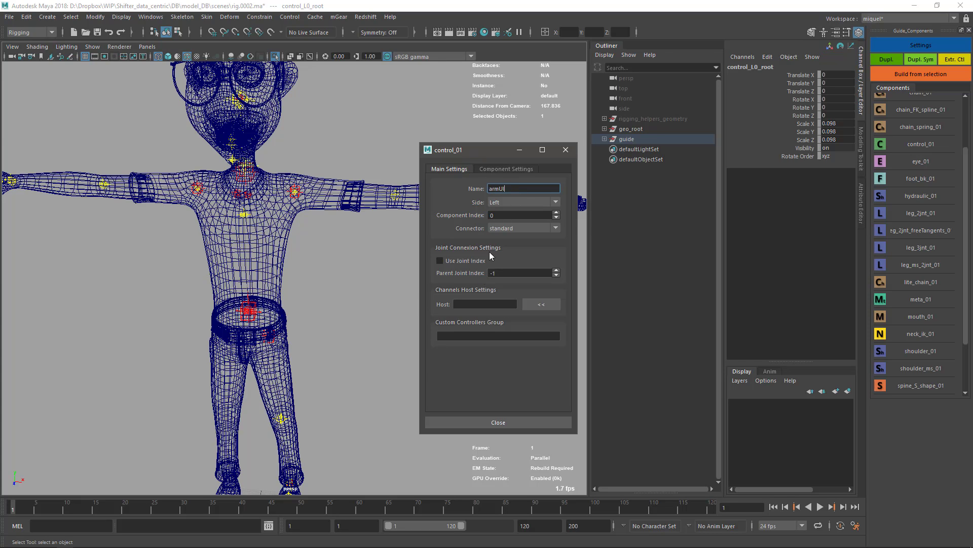
# Make all translate, rotate and scale channels of armUI non-keyable, set its control shape to Cross, and close its settings.
pyautogui.click(489, 168)
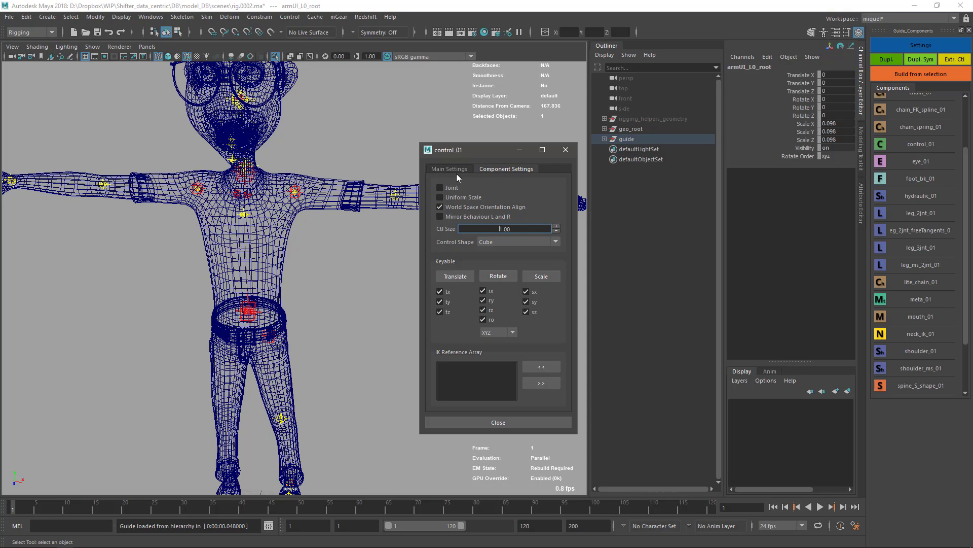
pyautogui.click(463, 276)
pyautogui.click(502, 276)
pyautogui.click(537, 276)
pyautogui.click(501, 242)
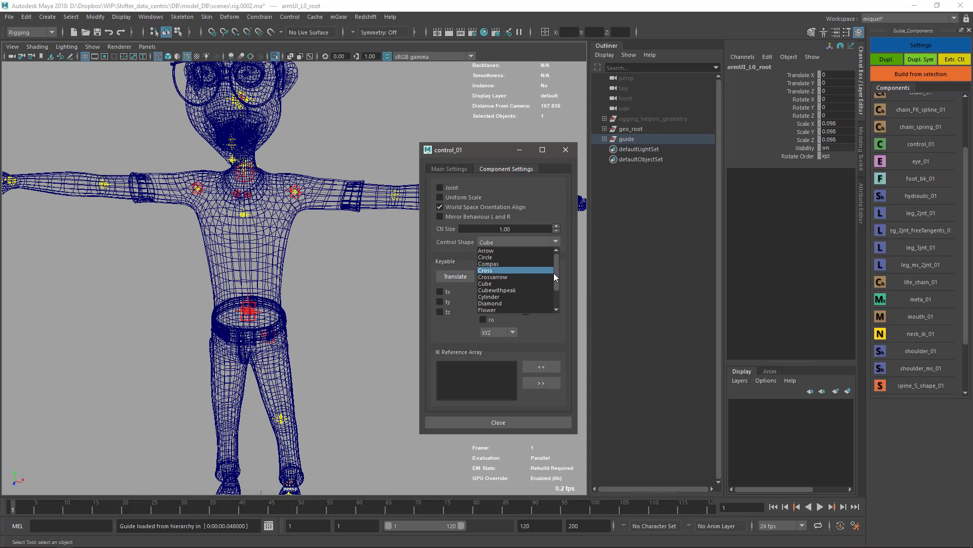
pyautogui.click(525, 270)
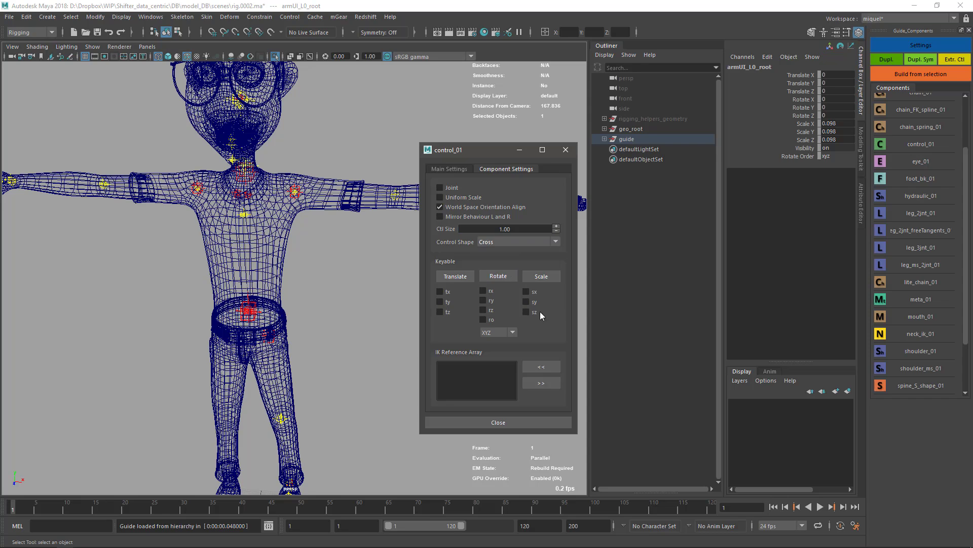
pyautogui.click(449, 169)
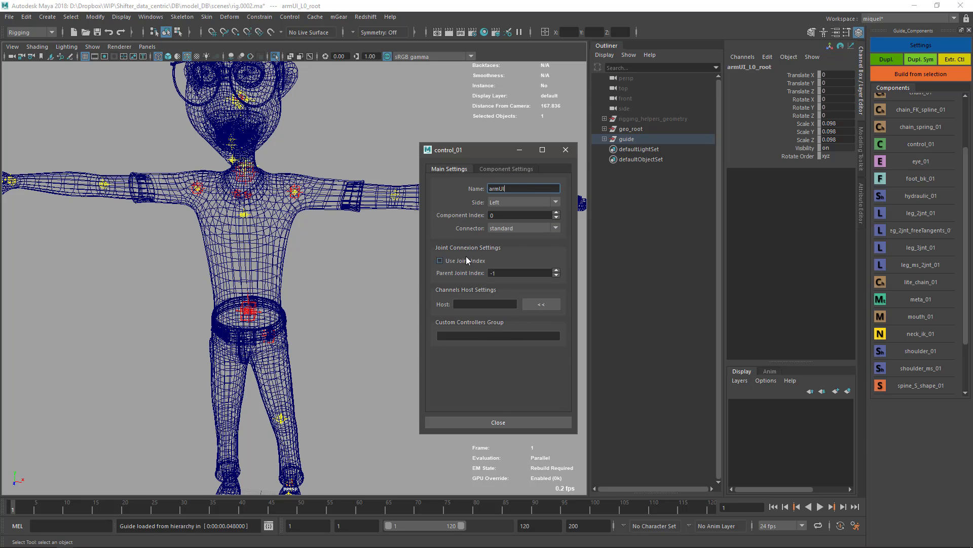
pyautogui.click(497, 422)
# Move the armUI guide above the left wrist, to about -0.11 in X and 1.16 in Y.
pyautogui.press('w')
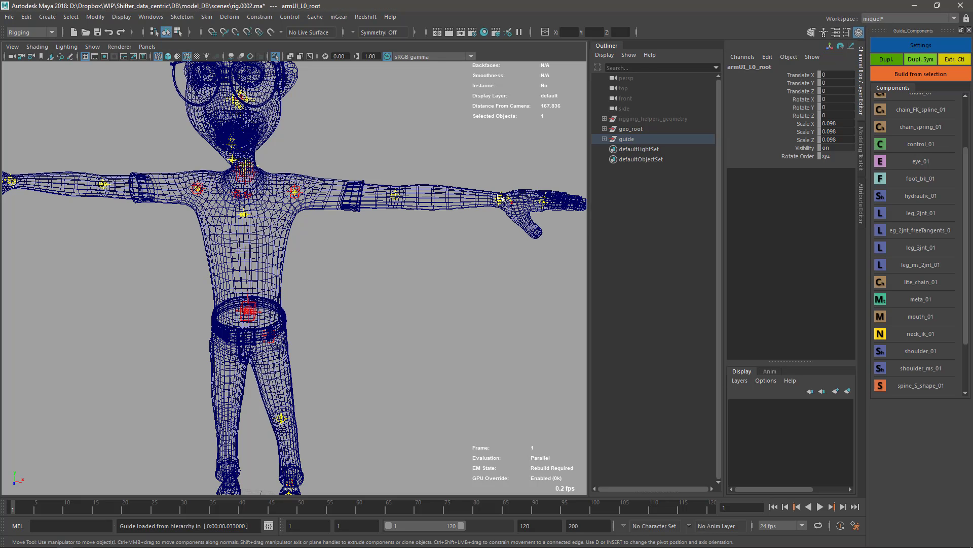
pyautogui.moveTo(542, 167); pyautogui.dragTo(543, 126)
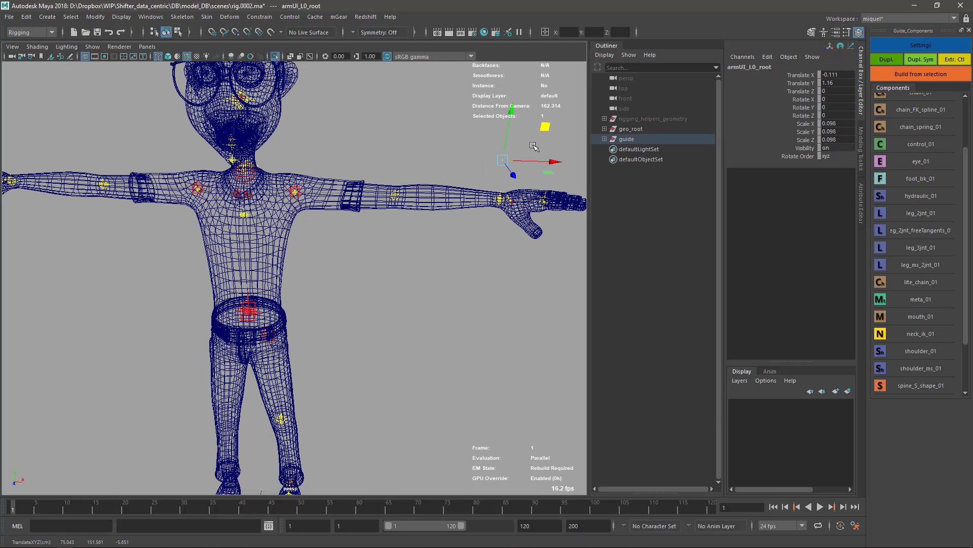
pyautogui.press('q')
# Set armUI_L0_root as the channels host of the left arm component and close its settings.
pyautogui.click(298, 195)
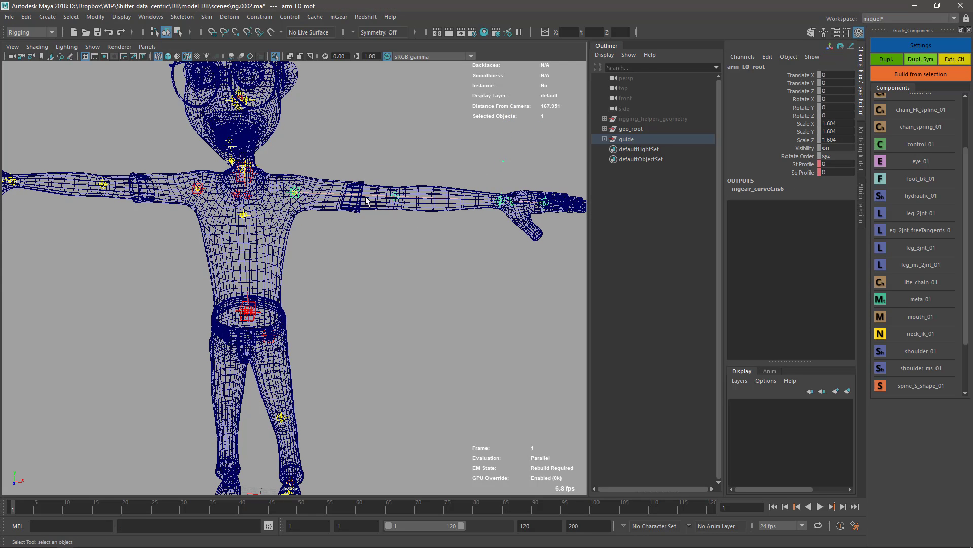
pyautogui.hotkey('ctrl', 'i')
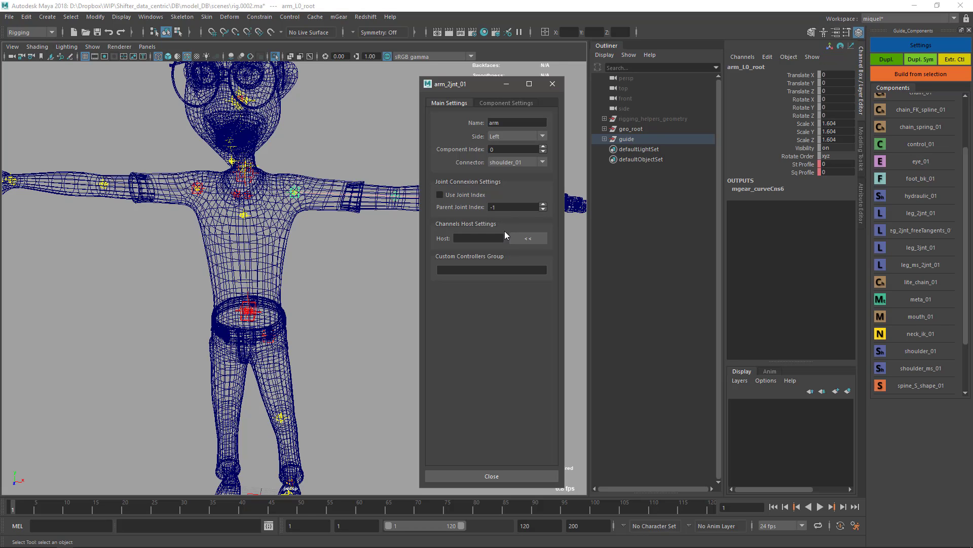
pyautogui.moveTo(481, 86); pyautogui.dragTo(649, 108)
pyautogui.click(506, 160)
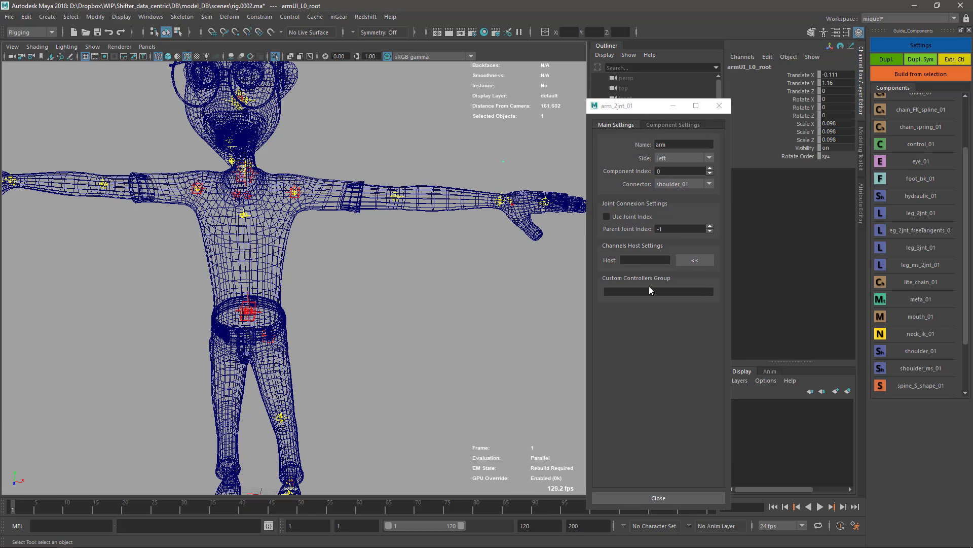
pyautogui.click(690, 262)
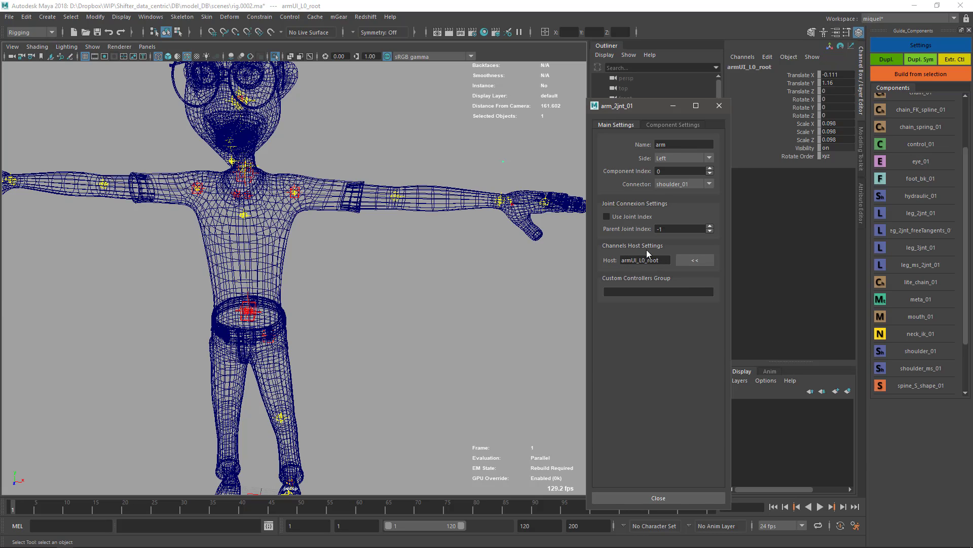
pyautogui.click(719, 106)
pyautogui.click(343, 287)
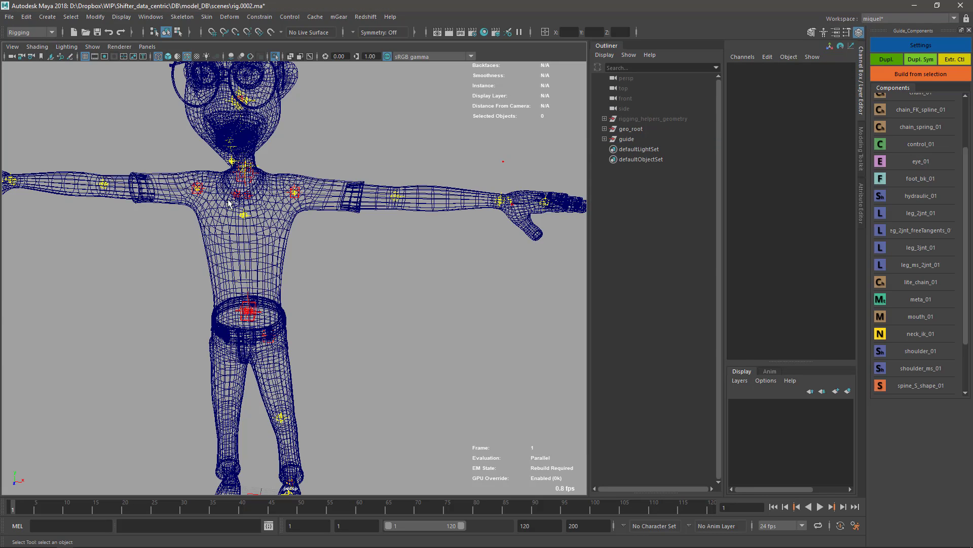
# Replace the right shoulder and arm guides with a symmetrical duplicate of the left shoulder guide hierarchy.
pyautogui.click(238, 202)
pyautogui.click(229, 142)
pyautogui.click(248, 210)
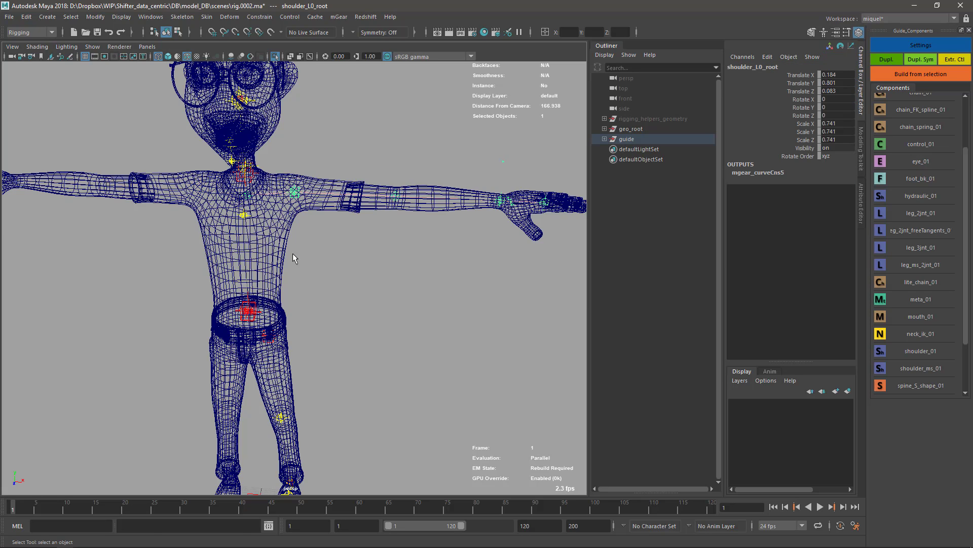
pyautogui.press('g')
pyautogui.keyDown('alt'); pyautogui.moveTo(158, 199); pyautogui.dragTo(211, 222, button='middle'); pyautogui.keyUp('alt')
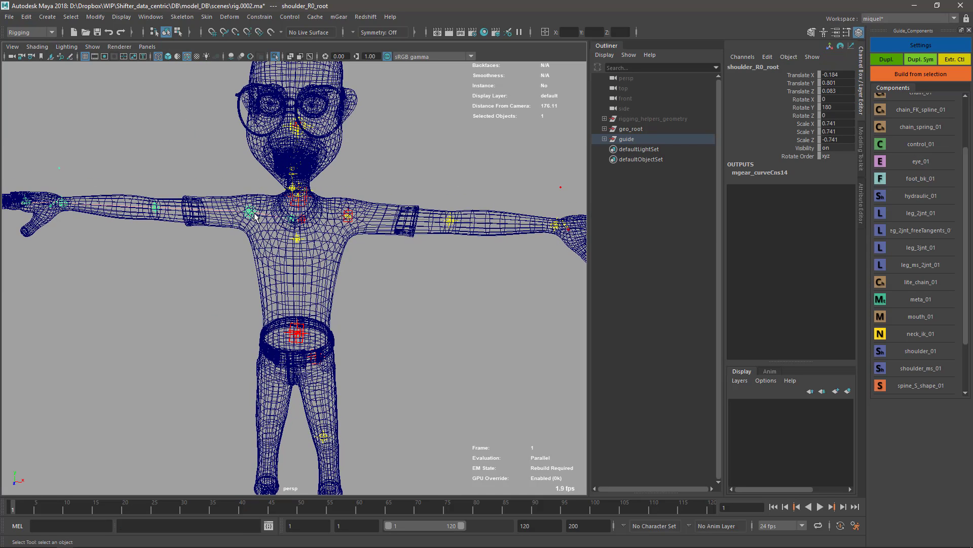
# Check the channels host in the mirrored right arm component's settings and close them.
pyautogui.click(253, 219)
pyautogui.click(252, 217)
pyautogui.press('s')
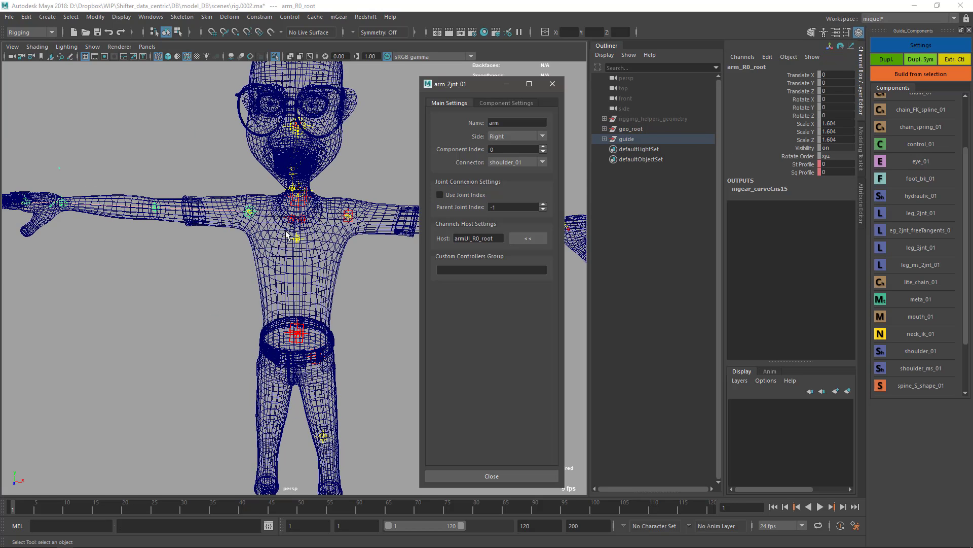
pyautogui.moveTo(464, 239); pyautogui.dragTo(482, 238)
pyautogui.moveTo(445, 90); pyautogui.dragTo(384, 91)
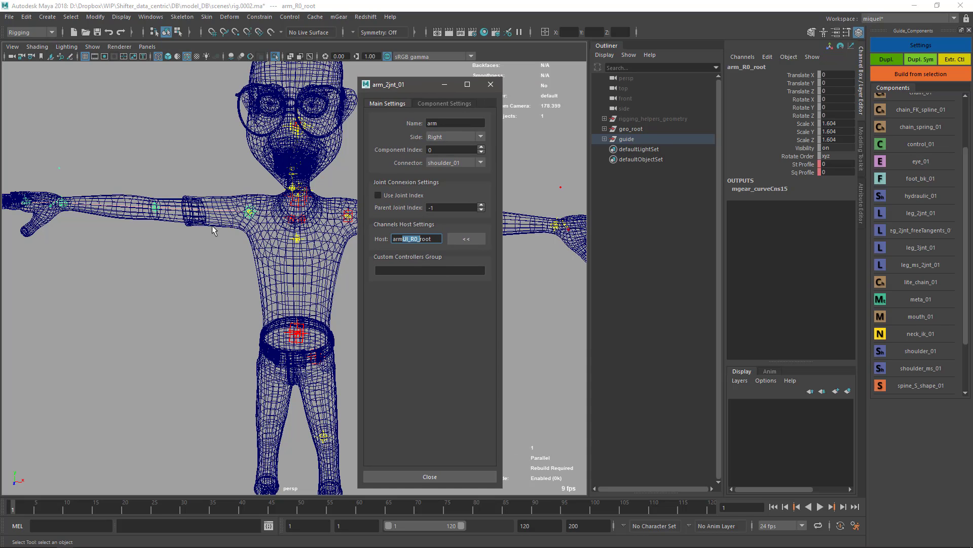
pyautogui.moveTo(407, 84); pyautogui.dragTo(392, 84)
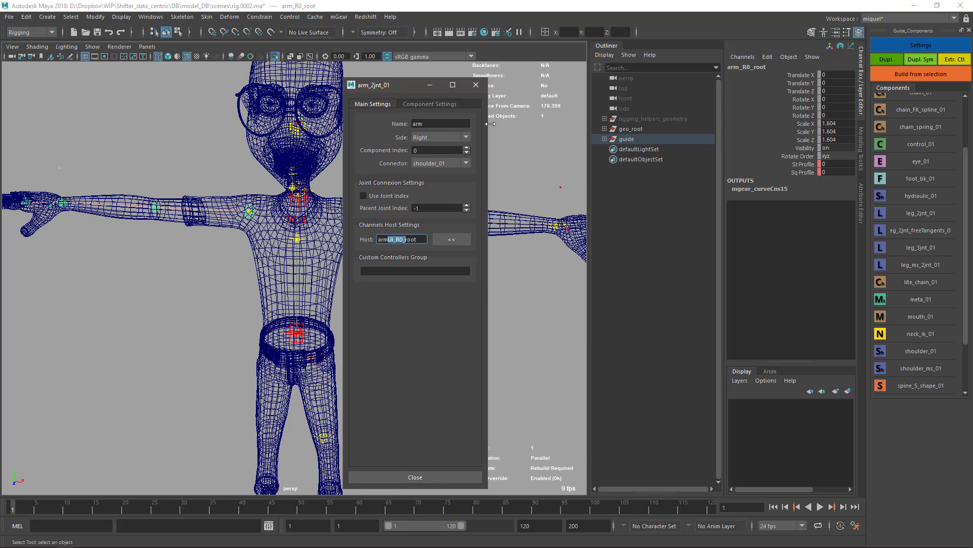
pyautogui.click(477, 85)
pyautogui.click(440, 293)
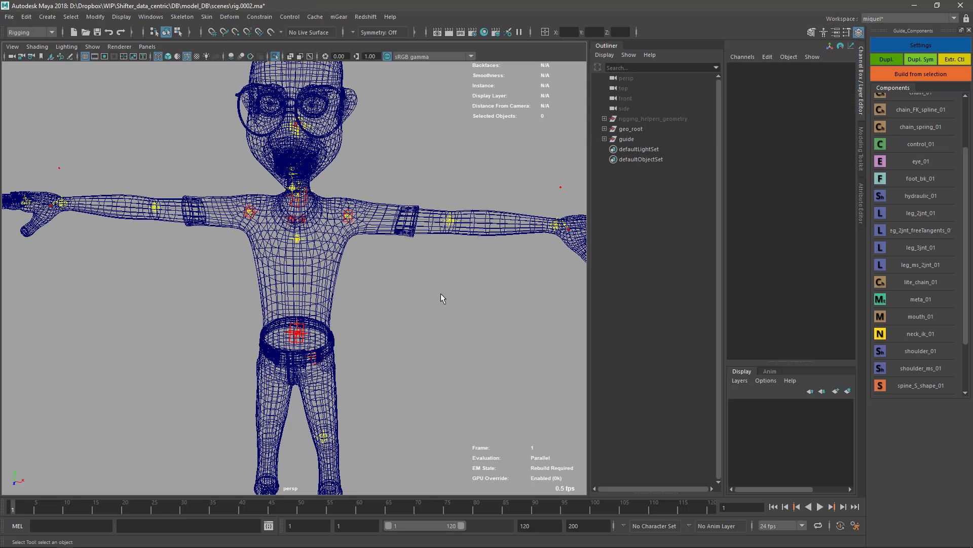
# Build the rig from both arm guide roots together with both armUI guide roots.
pyautogui.click(252, 222)
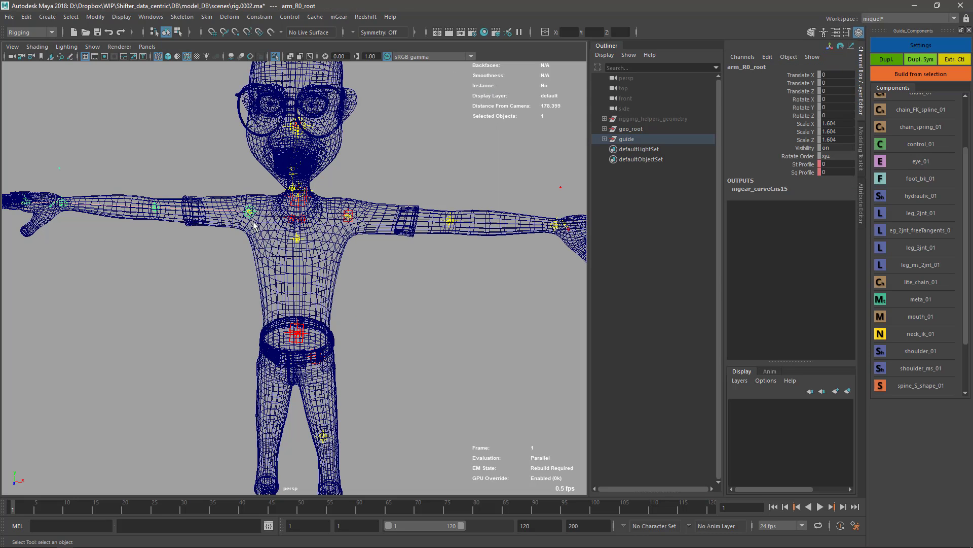
pyautogui.keyDown('shift'); pyautogui.click(344, 222); pyautogui.keyUp('shift')
pyautogui.keyDown('shift'); pyautogui.click(560, 187); pyautogui.keyUp('shift')
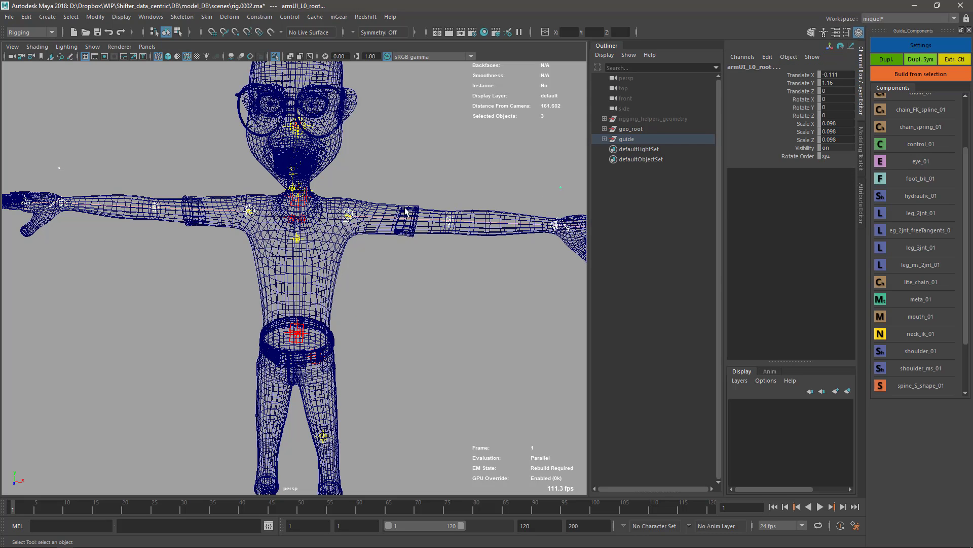
pyautogui.keyDown('shift'); pyautogui.click(59, 168); pyautogui.keyUp('shift')
pyautogui.keyDown('alt'); pyautogui.moveTo(400, 344); pyautogui.dragTo(439, 300); pyautogui.keyUp('alt')
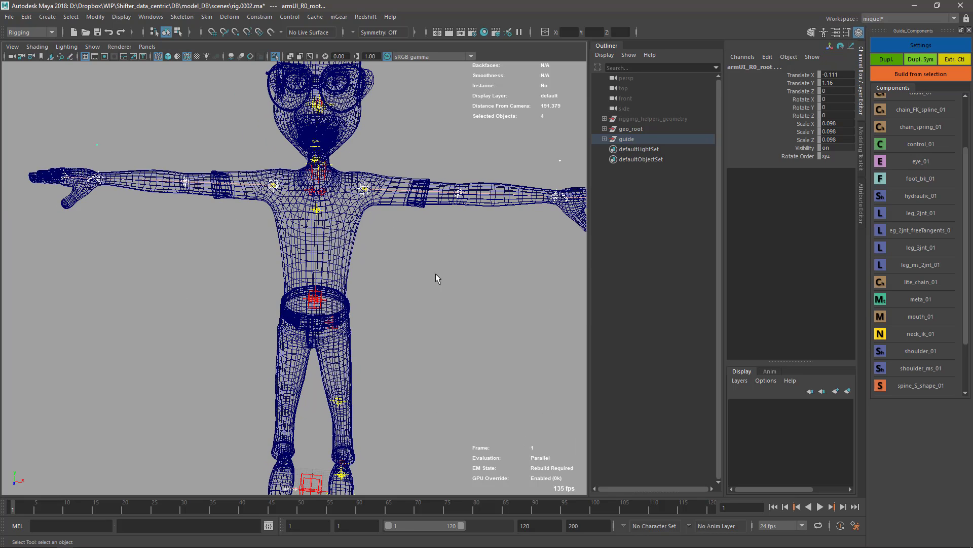
pyautogui.click(925, 74)
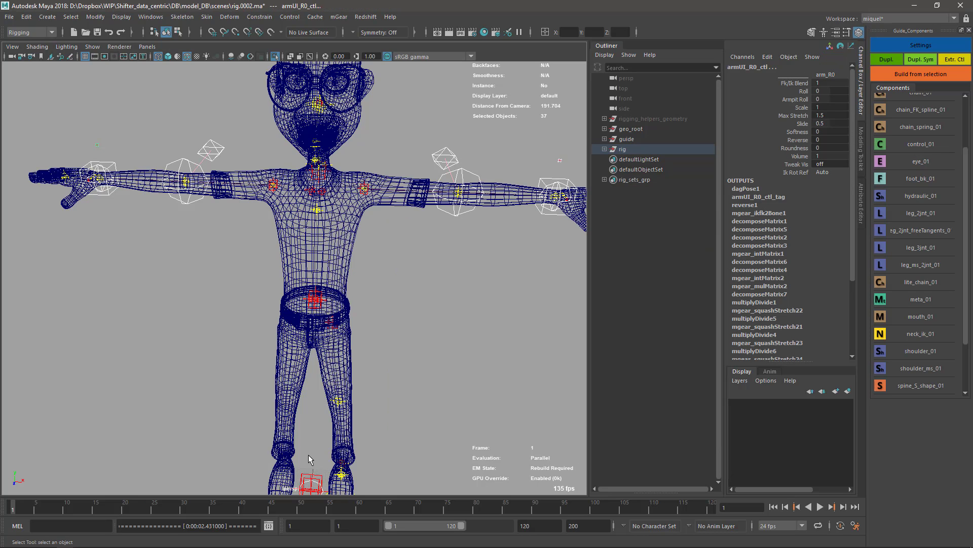
# Isolate the newly built rig in the viewport, without the character geometry and the guides.
pyautogui.keyDown('alt'); pyautogui.moveTo(308, 456); pyautogui.dragTo(312, 403); pyautogui.keyUp('alt')
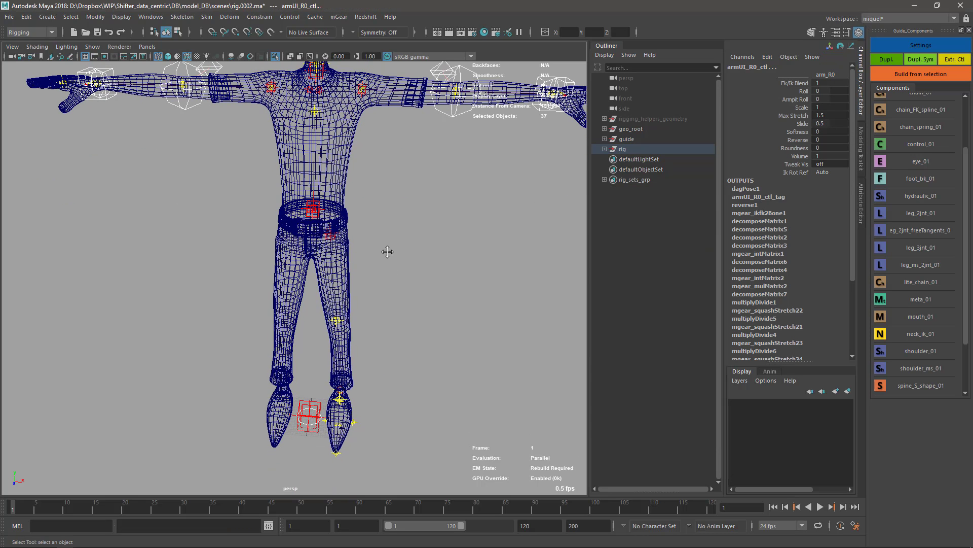
pyautogui.keyDown('alt'); pyautogui.moveTo(387, 252); pyautogui.dragTo(395, 320, button='middle'); pyautogui.keyUp('alt')
pyautogui.click(622, 148)
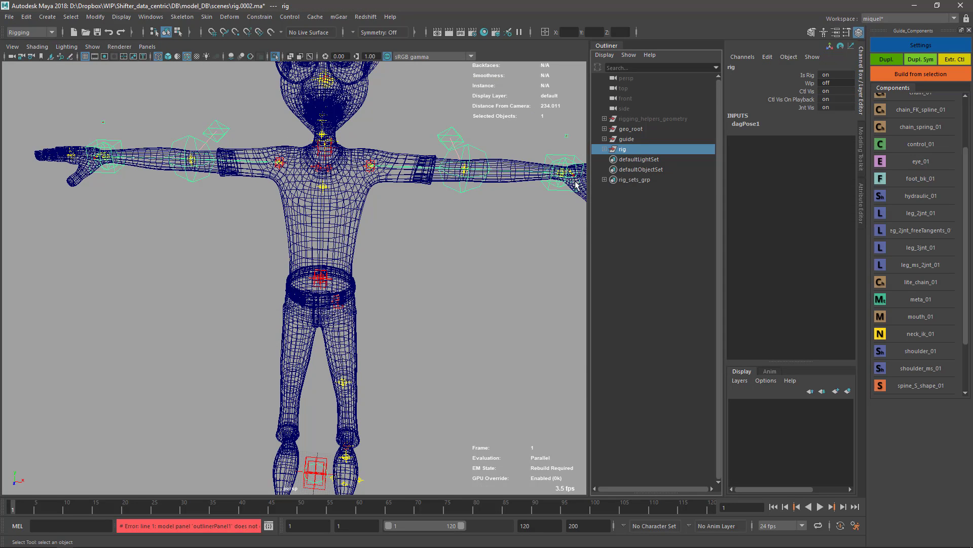
pyautogui.hotkey('ctrl', '1')
pyautogui.click(450, 284)
pyautogui.keyDown('alt'); pyautogui.moveTo(450, 284); pyautogui.dragTo(482, 235); pyautogui.keyUp('alt')
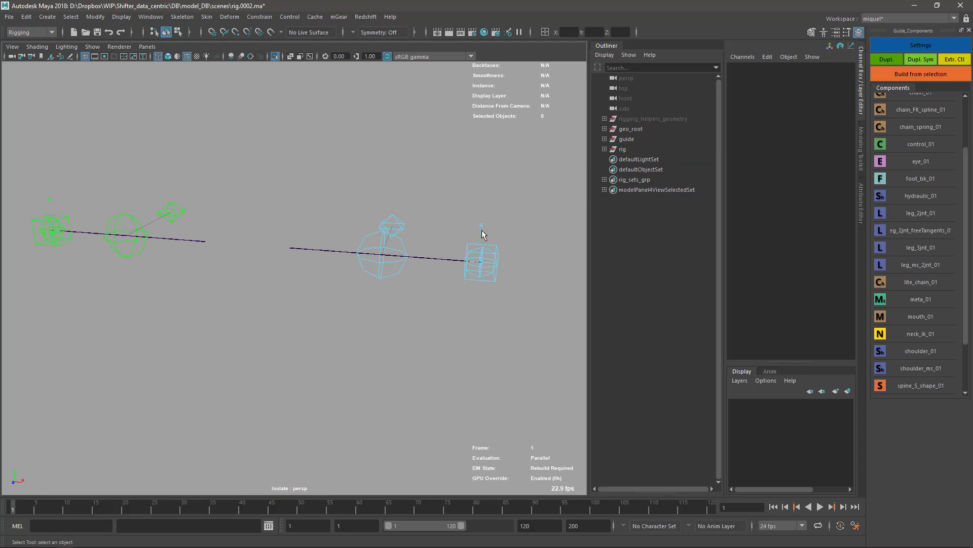
# Inspect the channels of the left armUI control and of the right armUI control separately.
pyautogui.click(467, 272)
pyautogui.keyDown('alt'); pyautogui.moveTo(424, 335); pyautogui.dragTo(436, 332); pyautogui.keyUp('alt')
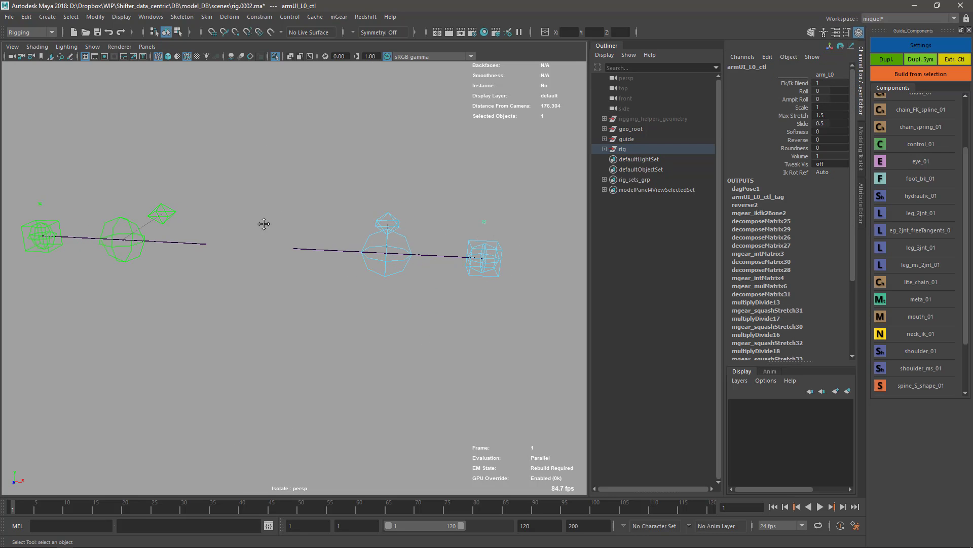
pyautogui.keyDown('alt'); pyautogui.moveTo(264, 224); pyautogui.dragTo(335, 216, button='middle'); pyautogui.keyUp('alt')
pyautogui.click(107, 196)
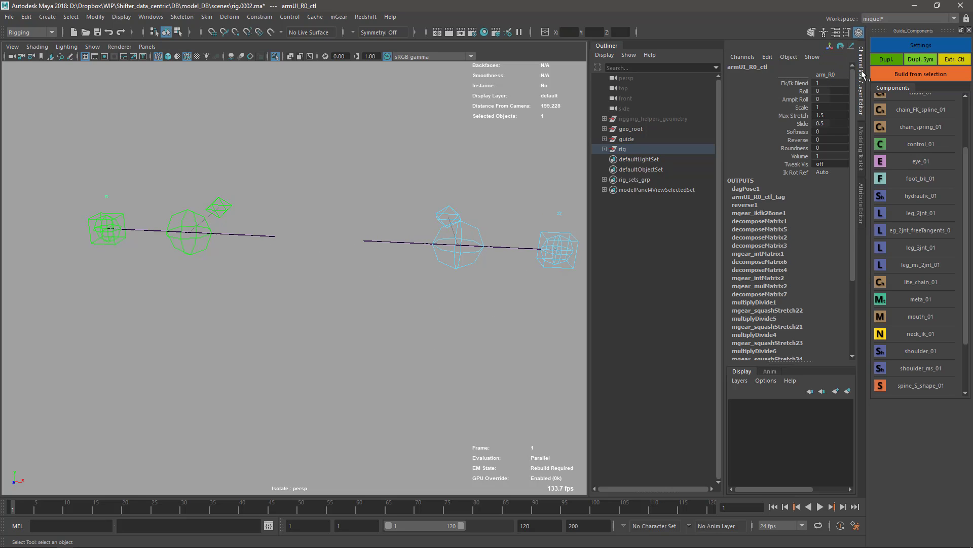
pyautogui.keyDown('alt'); pyautogui.moveTo(500, 270); pyautogui.dragTo(476, 271, button='middle'); pyautogui.keyUp('alt')
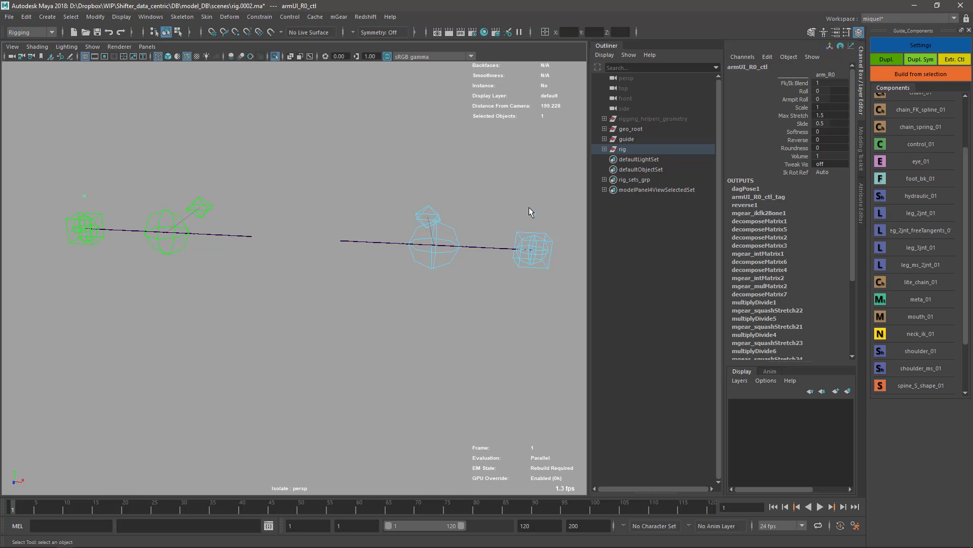
# Try to set Fk/Ik Blend to 0 on both arms at once with both armUI controls selected.
pyautogui.keyDown('shift'); pyautogui.click(532, 213); pyautogui.keyUp('shift')
pyautogui.moveTo(69, 193); pyautogui.dragTo(103, 198)
pyautogui.keyDown('shift'); pyautogui.click(532, 213); pyautogui.keyUp('shift')
pyautogui.click(795, 84)
pyautogui.moveTo(393, 197); pyautogui.dragTo(548, 193, button='middle')
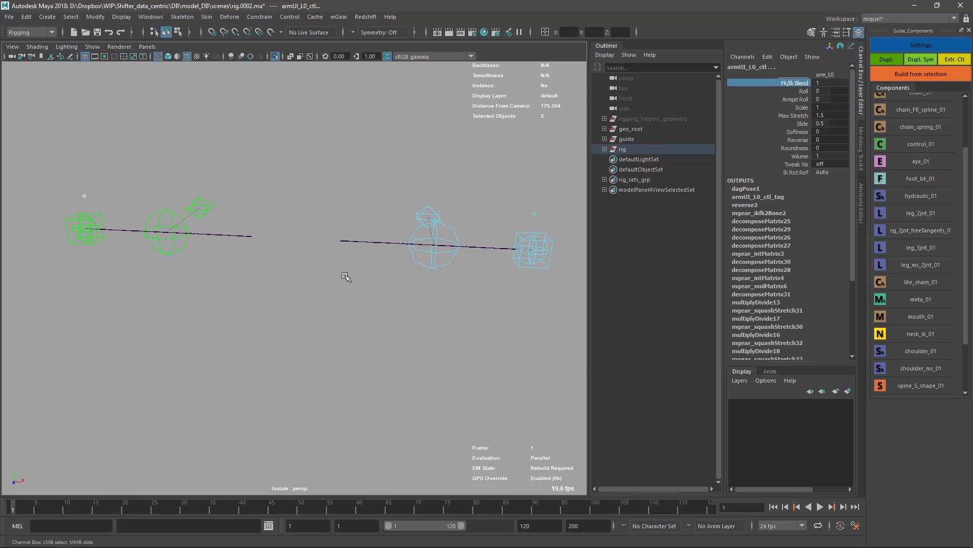
pyautogui.moveTo(396, 199)
pyautogui.mouseDown(button='middle')
pyautogui.moveTo(345, 198)
pyautogui.moveTo(466, 202)
pyautogui.moveTo(388, 198)
pyautogui.mouseUp(button='middle')
pyautogui.keyDown('alt'); pyautogui.moveTo(129, 247); pyautogui.dragTo(232, 282); pyautogui.keyUp('alt')
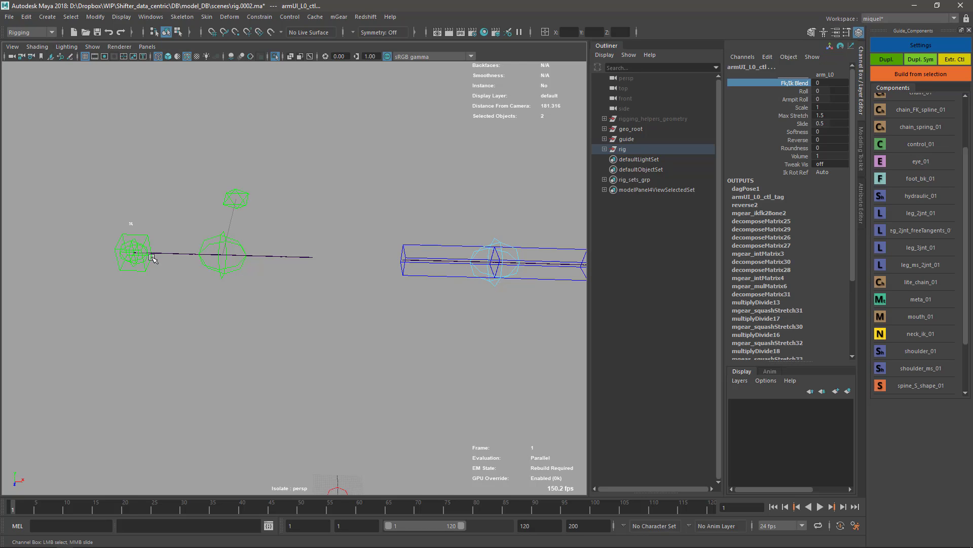
# Set Fk/Ik Blend to 0 on the right armUI control alone.
pyautogui.click(131, 223)
pyautogui.click(795, 83)
pyautogui.moveTo(355, 223); pyautogui.dragTo(247, 342, button='middle')
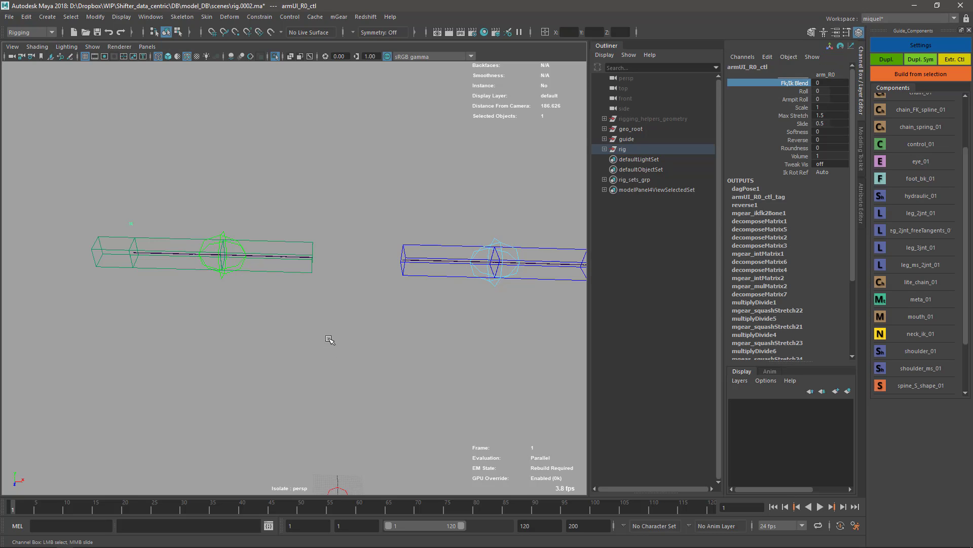
pyautogui.keyDown('alt'); pyautogui.moveTo(330, 336); pyautogui.dragTo(267, 298, button='middle'); pyautogui.keyUp('alt')
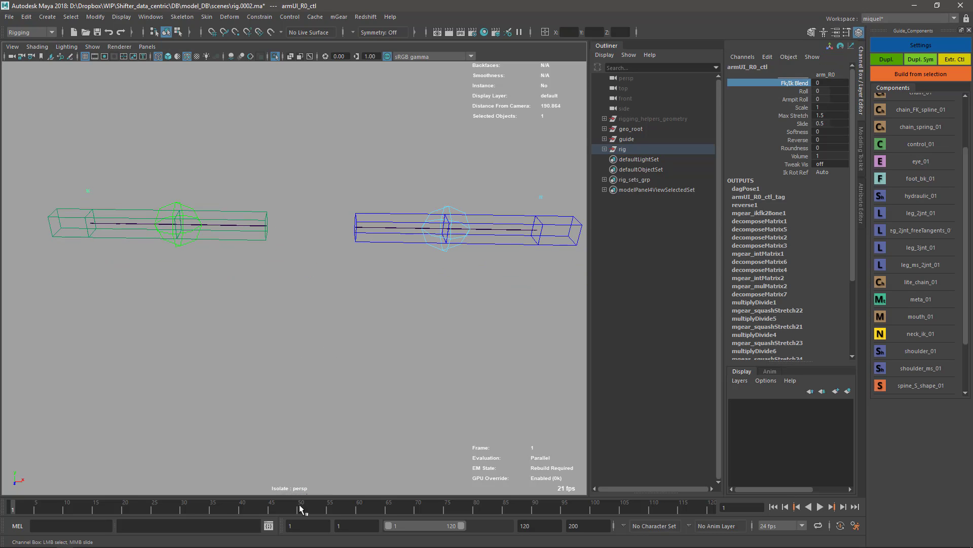
# Examine the error line and the setAttr blend attribute names of both arms in the script editor output, and minimize the editor.
pyautogui.click(269, 526)
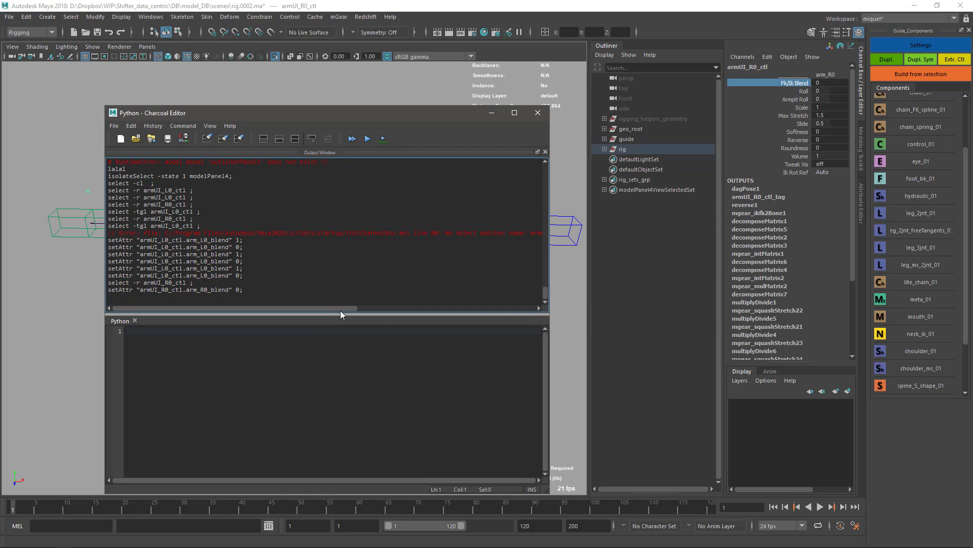
pyautogui.moveTo(339, 307); pyautogui.dragTo(427, 315)
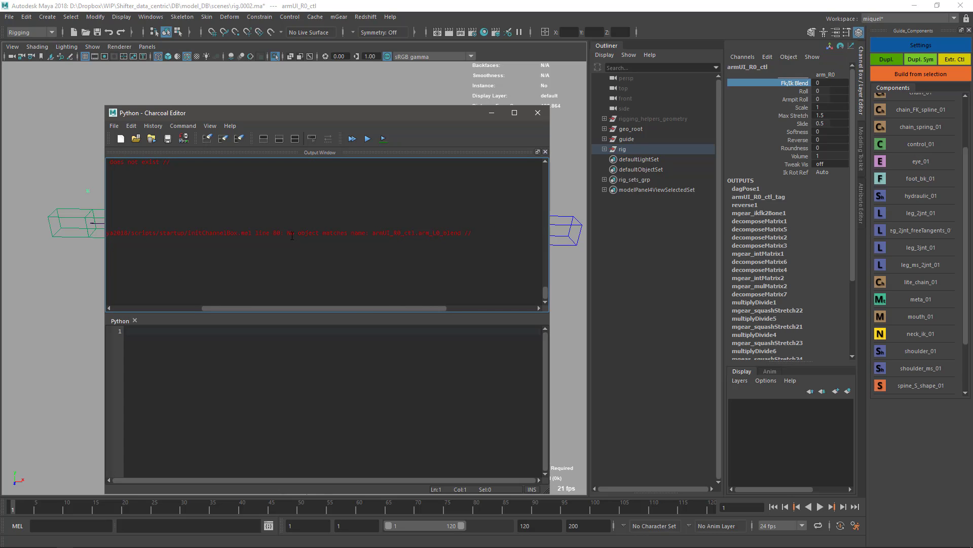
pyautogui.moveTo(283, 233); pyautogui.dragTo(305, 233)
pyautogui.moveTo(378, 309); pyautogui.dragTo(274, 304)
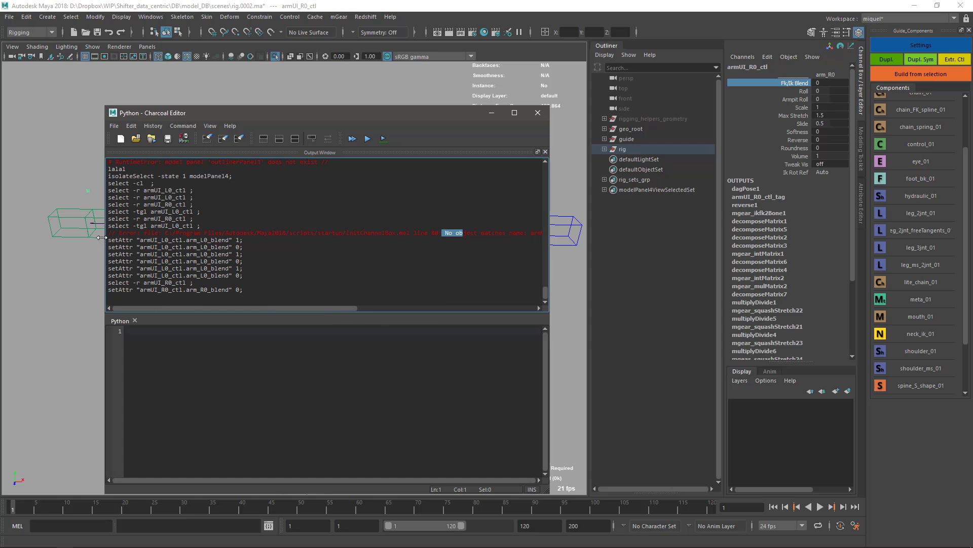
pyautogui.moveTo(115, 233); pyautogui.dragTo(543, 235)
pyautogui.moveTo(333, 309); pyautogui.dragTo(449, 310)
pyautogui.click(317, 231)
pyautogui.moveTo(327, 234); pyautogui.dragTo(427, 234)
pyautogui.click(268, 232)
pyautogui.moveTo(264, 233); pyautogui.dragTo(284, 304)
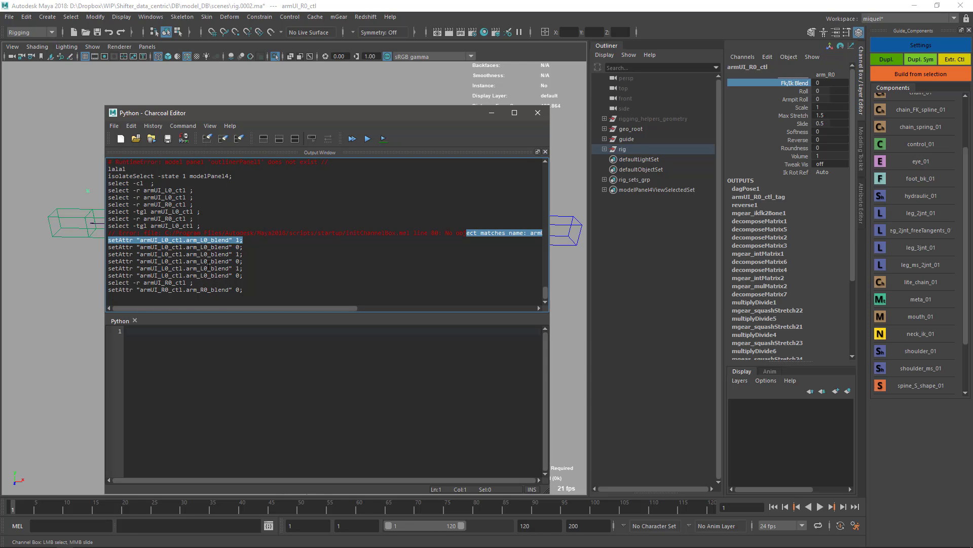
pyautogui.moveTo(194, 290); pyautogui.dragTo(218, 305)
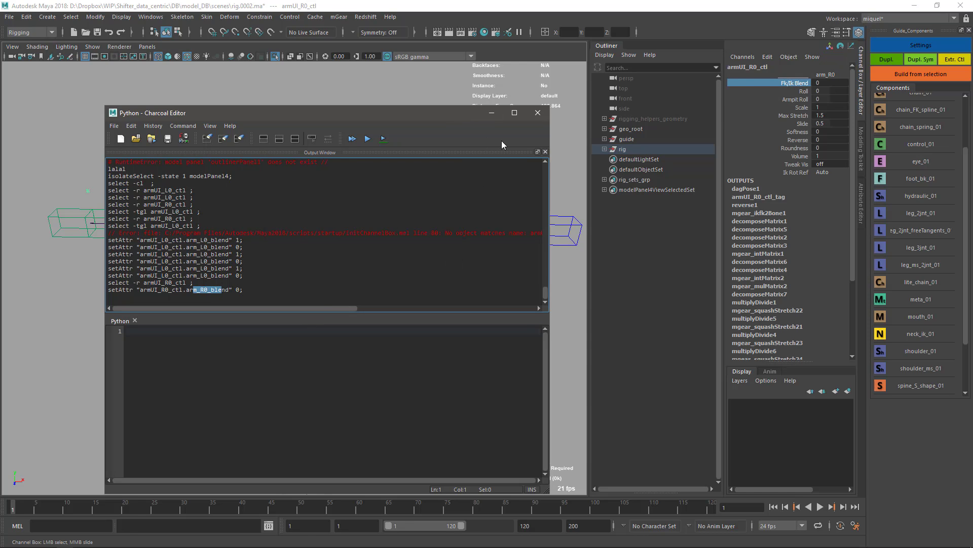
pyautogui.click(492, 113)
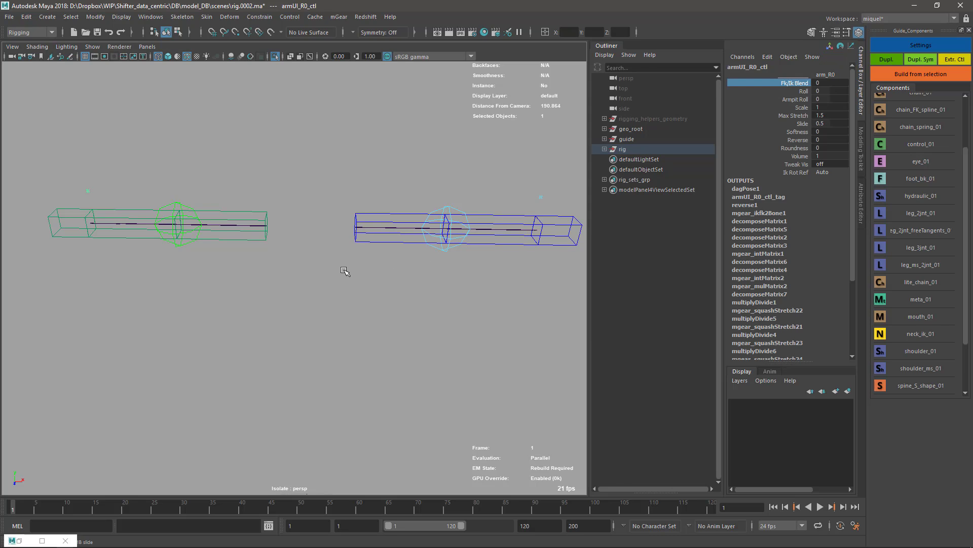
# Delete the built rig and disable Use Classic Channel Names in the guide's settings.
pyautogui.click(631, 140)
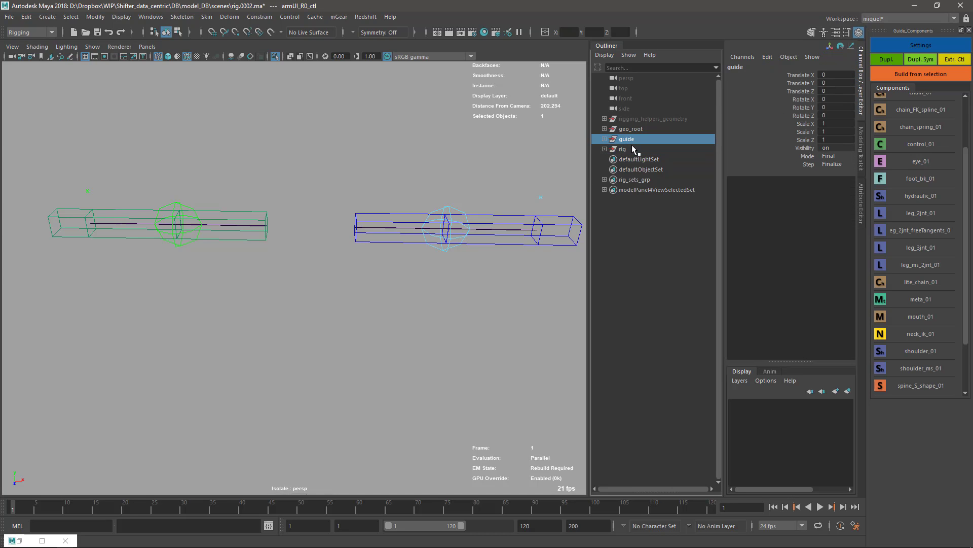
pyautogui.click(633, 148)
pyautogui.press('Delete')
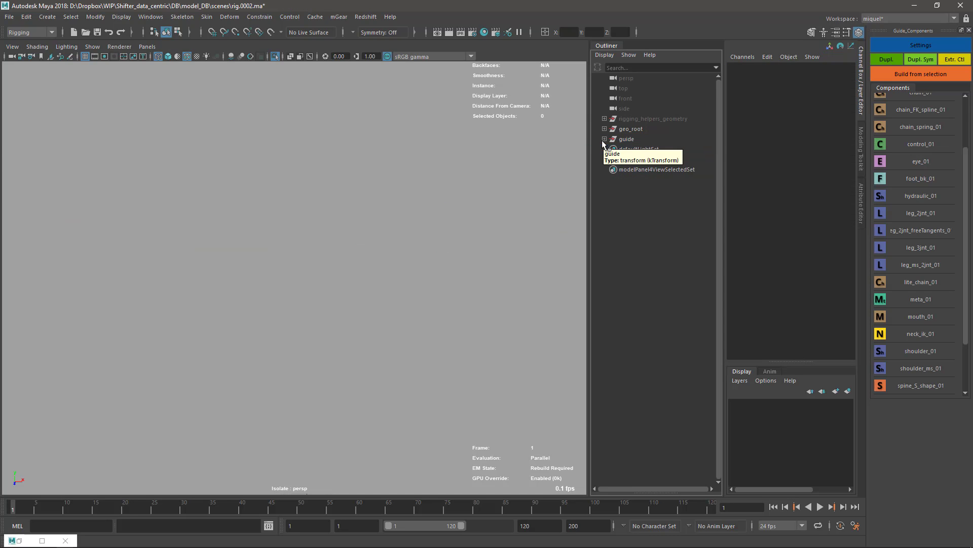
pyautogui.click(624, 139)
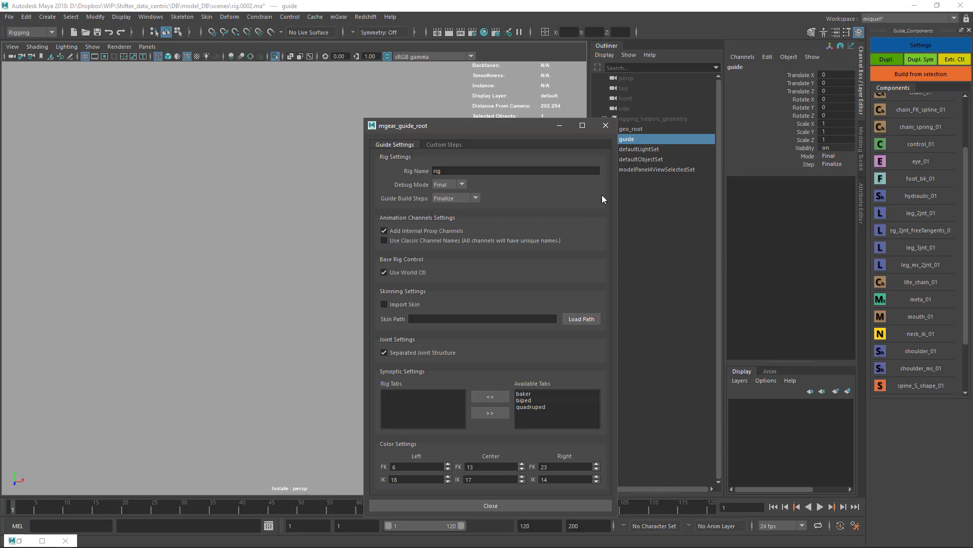
pyautogui.click(605, 126)
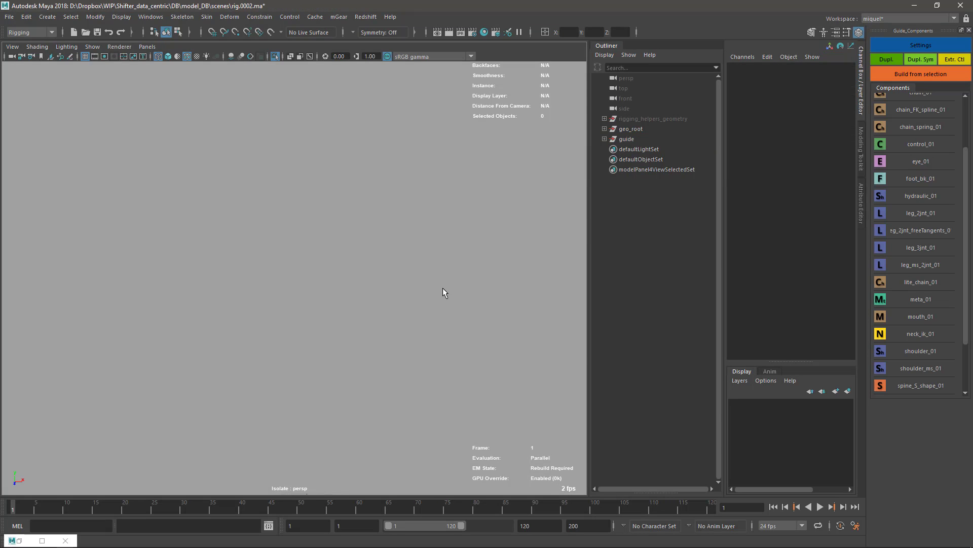
# Build the rig from both arm guide roots and both armUI guide roots, and close the build log.
pyautogui.click(355, 228)
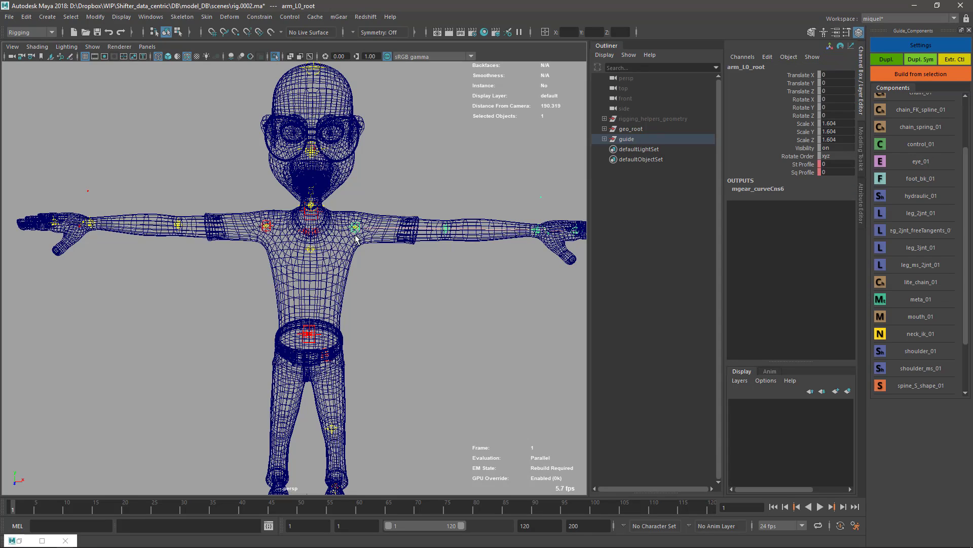
pyautogui.keyDown('shift'); pyautogui.click(272, 234); pyautogui.keyUp('shift')
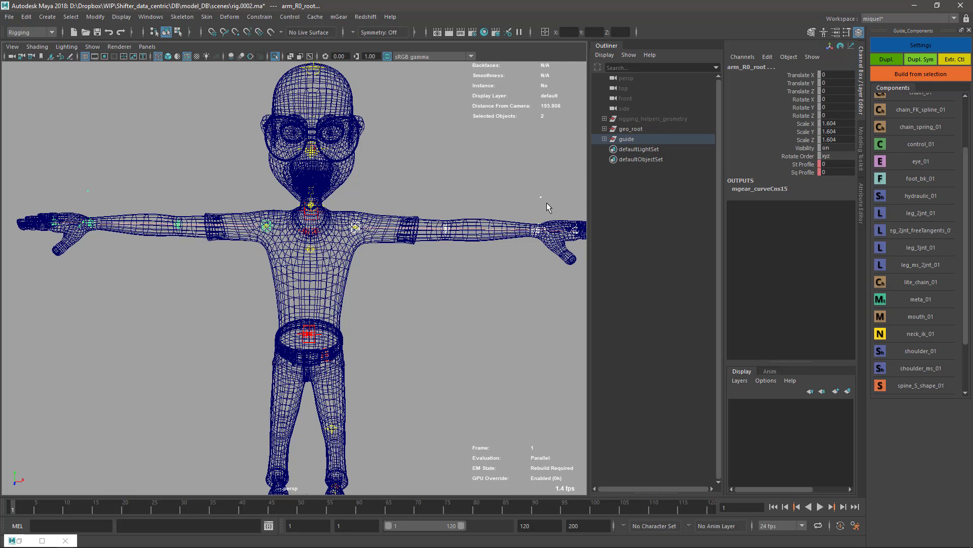
pyautogui.keyDown('shift'); pyautogui.moveTo(533, 190); pyautogui.dragTo(552, 202); pyautogui.keyUp('shift')
pyautogui.keyDown('shift'); pyautogui.moveTo(82, 185); pyautogui.dragTo(101, 194); pyautogui.keyUp('shift')
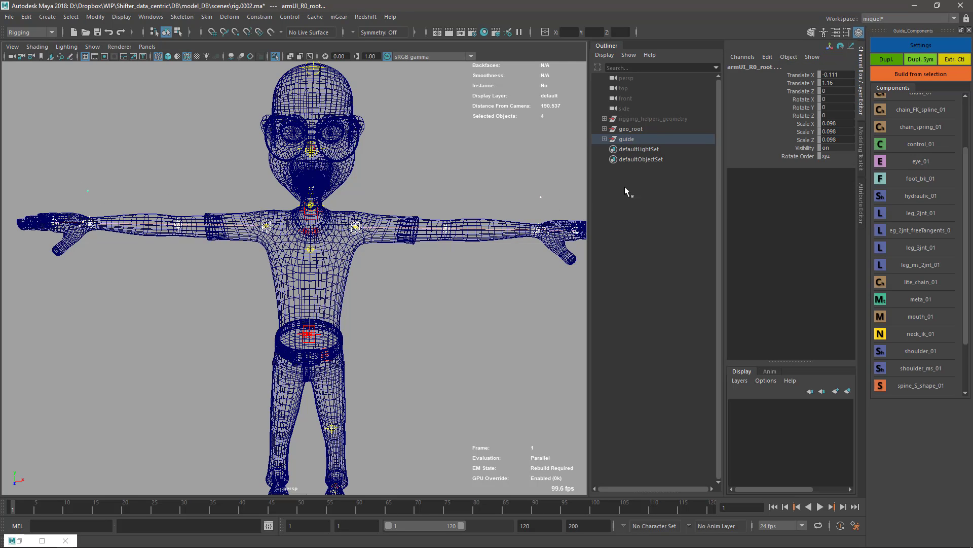
pyautogui.click(921, 74)
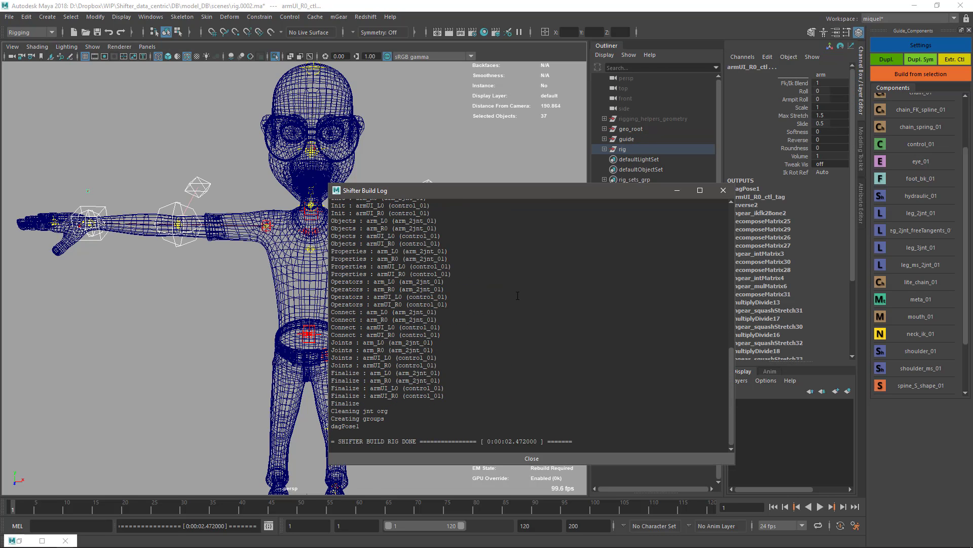
pyautogui.click(723, 191)
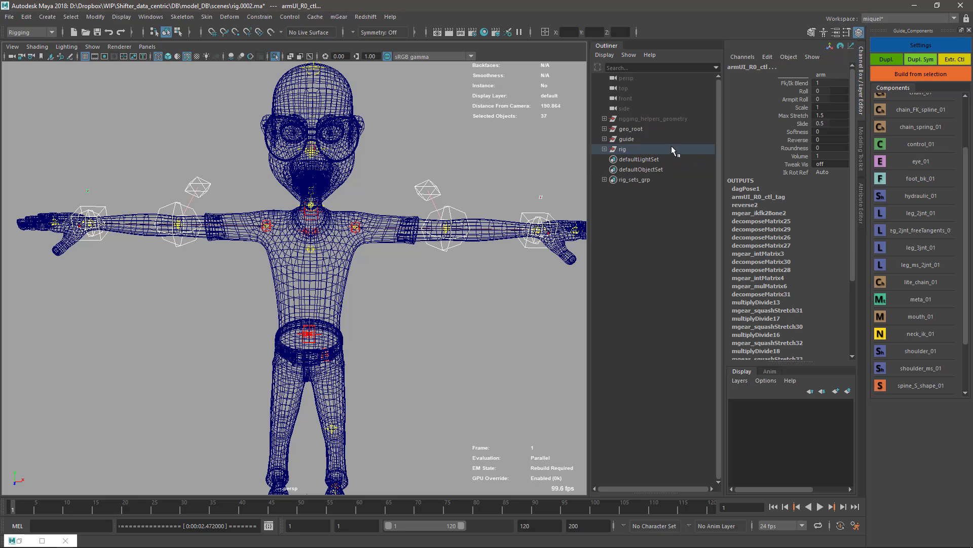
# Isolate the rebuilt rig in the viewport and check the left armUI control's channels.
pyautogui.click(624, 148)
pyautogui.hotkey('ctrl', '1')
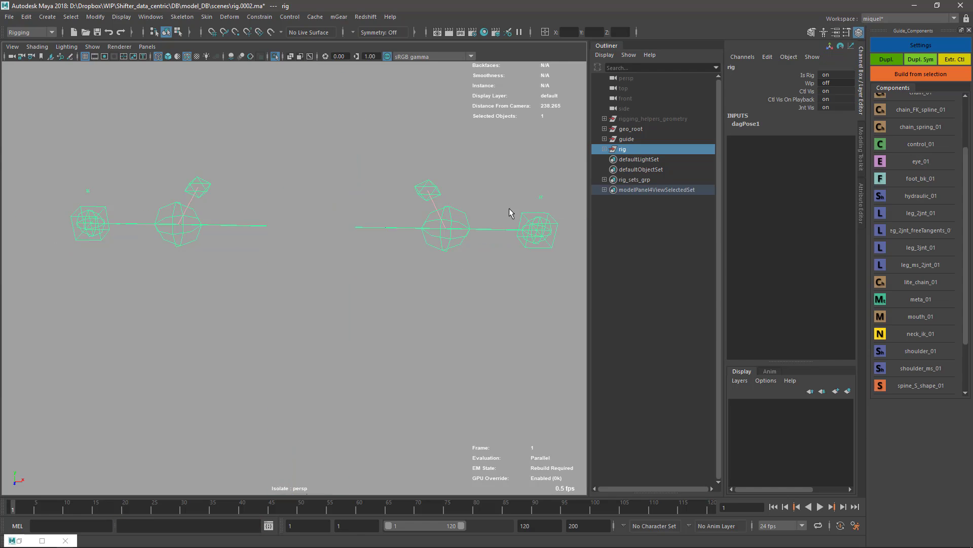
pyautogui.click(528, 206)
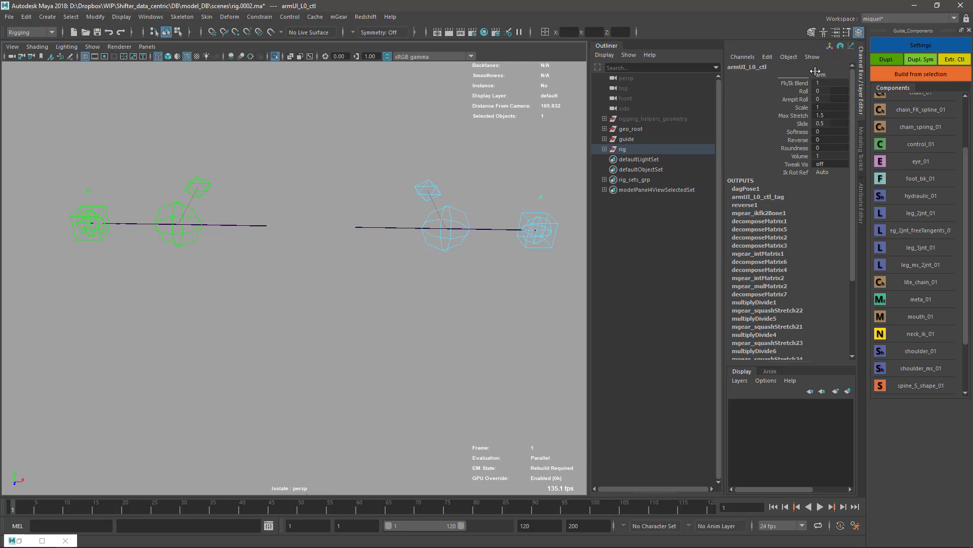
# Set Fk/Ik Blend to 0 on both armUI controls at the same time.
pyautogui.keyDown('shift'); pyautogui.click(87, 192); pyautogui.keyUp('shift')
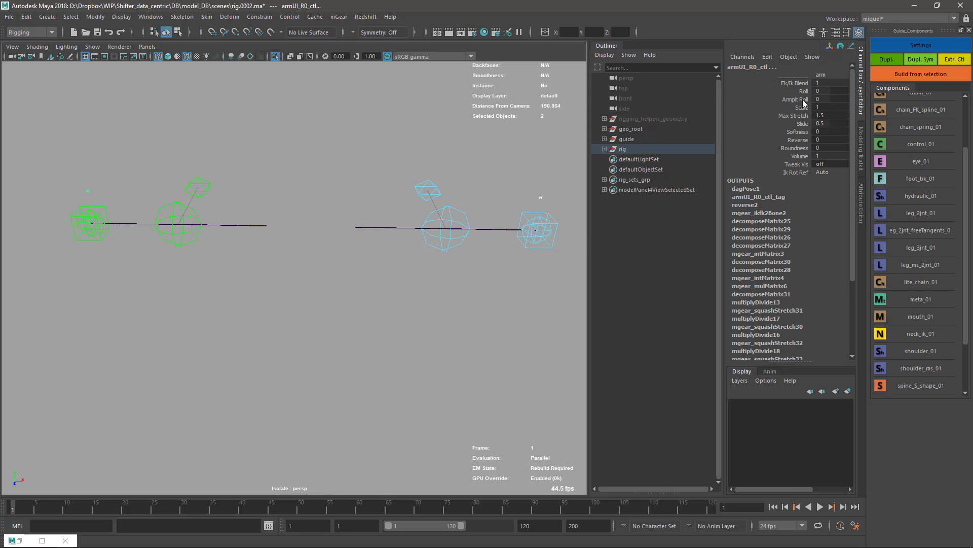
pyautogui.click(795, 83)
pyautogui.moveTo(437, 210); pyautogui.dragTo(508, 236, button='middle')
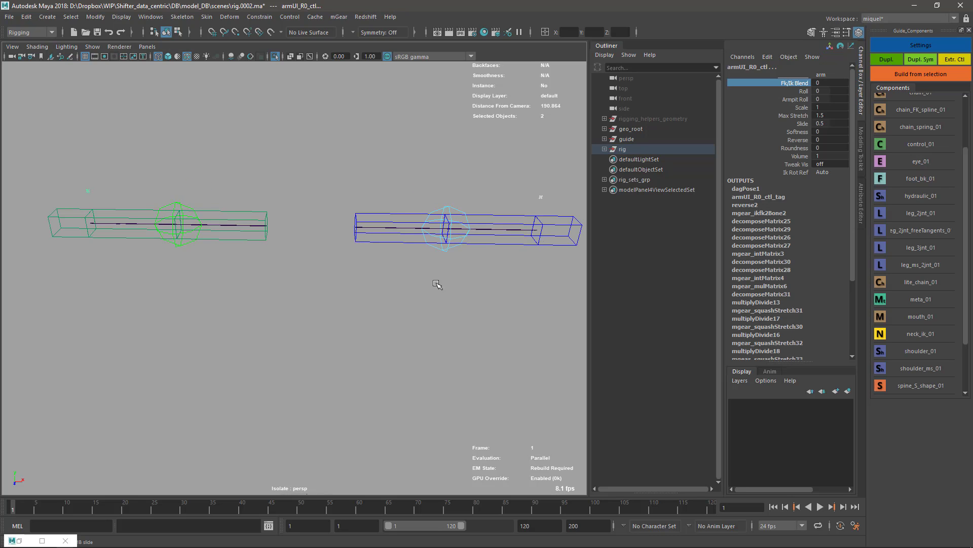
pyautogui.moveTo(280, 233); pyautogui.dragTo(241, 209, button='middle')
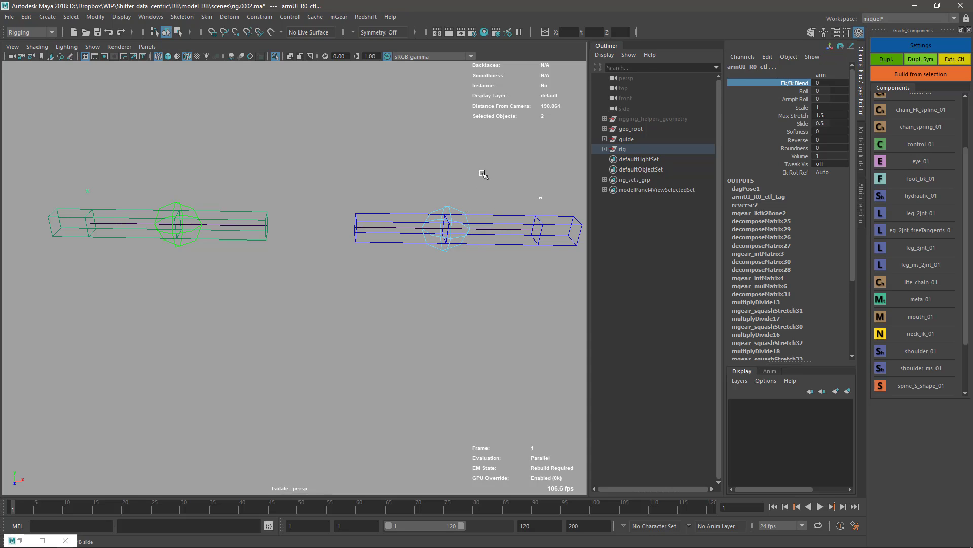
# Review the animation channel naming option in the guide root's settings and close them.
pyautogui.keyDown('alt'); pyautogui.moveTo(482, 175); pyautogui.dragTo(497, 223); pyautogui.keyUp('alt')
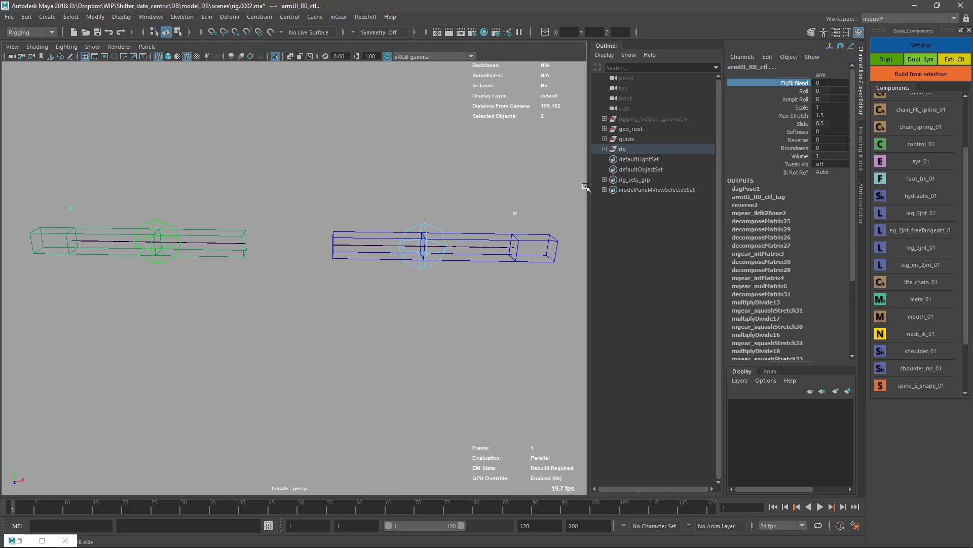
pyautogui.click(623, 152)
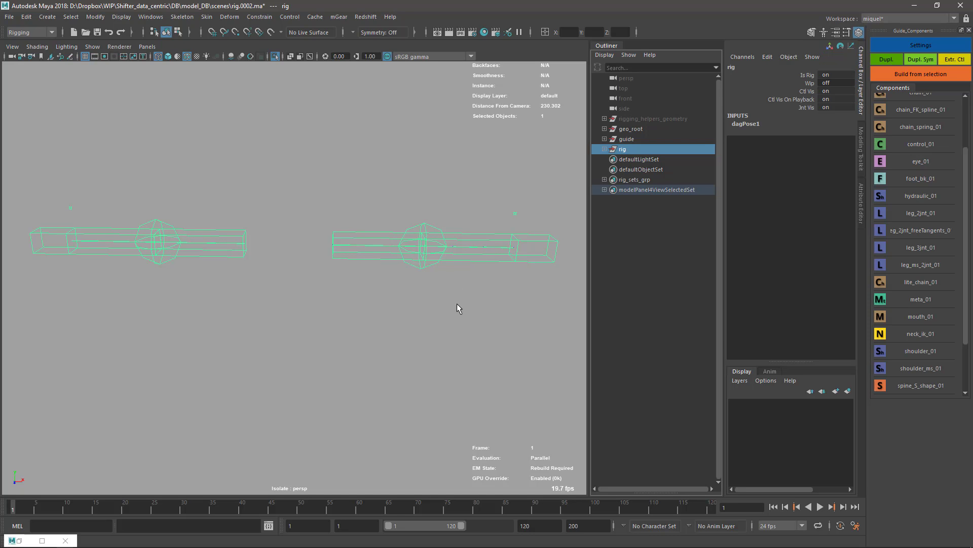
pyautogui.keyDown('alt'); pyautogui.moveTo(458, 304); pyautogui.dragTo(414, 279); pyautogui.keyUp('alt')
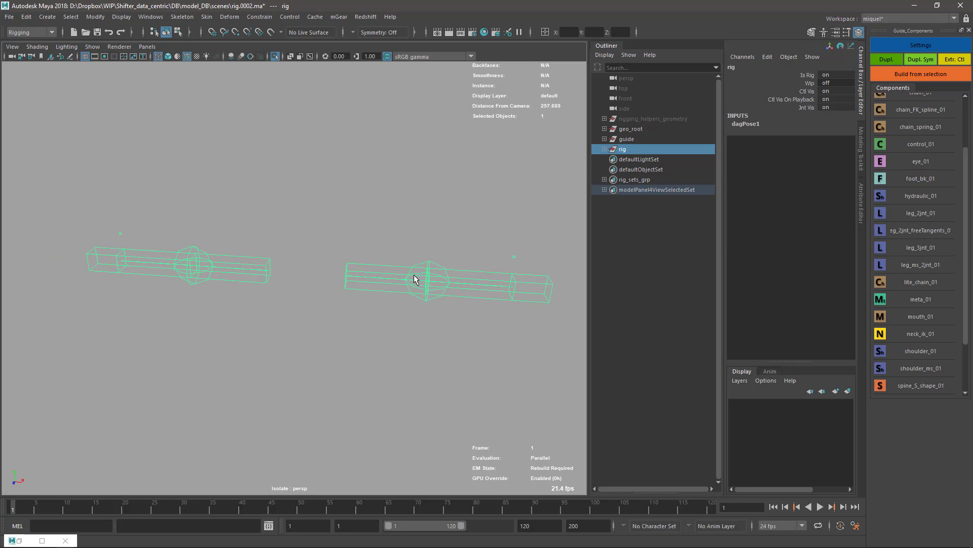
pyautogui.click(629, 140)
pyautogui.hotkey('ctrl', 's')
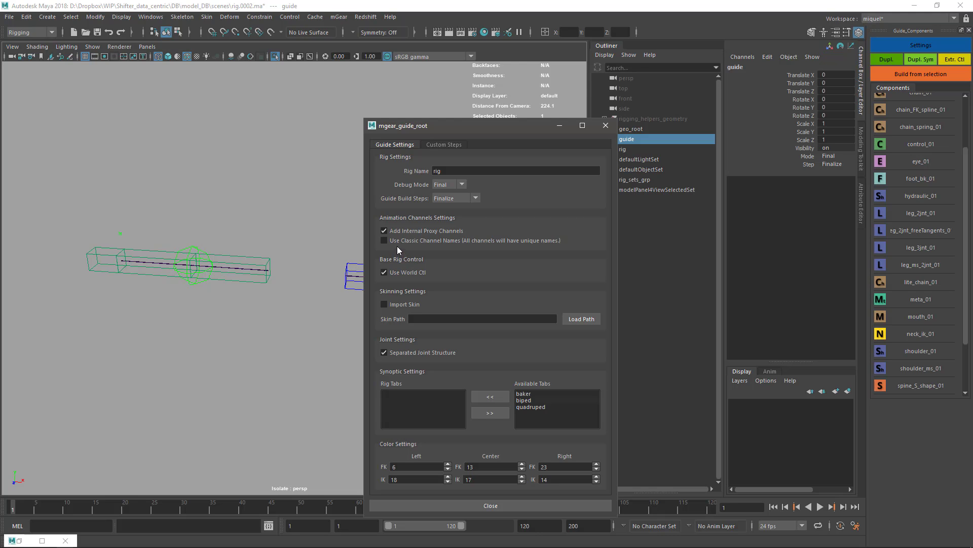
pyautogui.moveTo(522, 124); pyautogui.dragTo(469, 109)
pyautogui.click(552, 112)
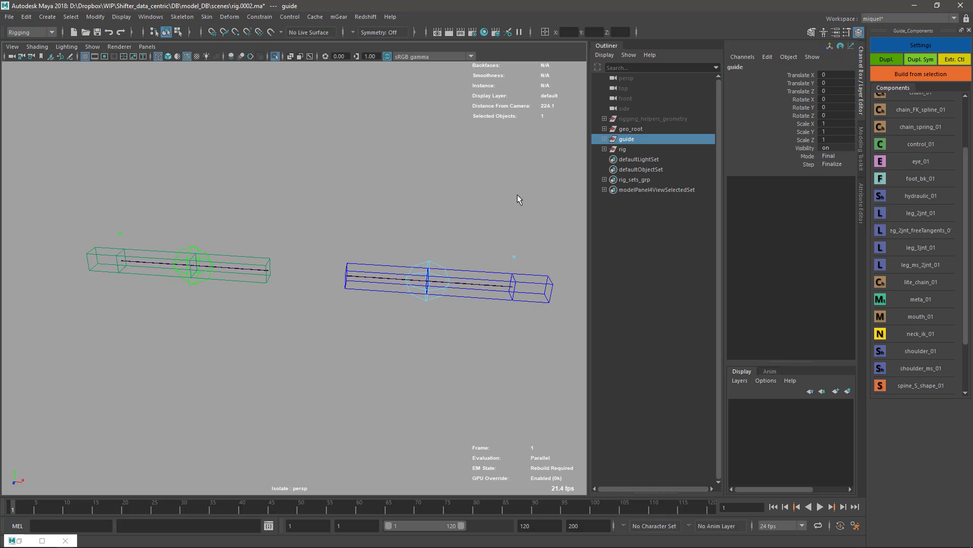
# Delete the built rig from the scene and exit viewport isolation to show the character and guides again.
pyautogui.scroll(-1, 467, 315)
pyautogui.keyDown('alt'); pyautogui.moveTo(487, 339); pyautogui.dragTo(504, 230); pyautogui.keyUp('alt')
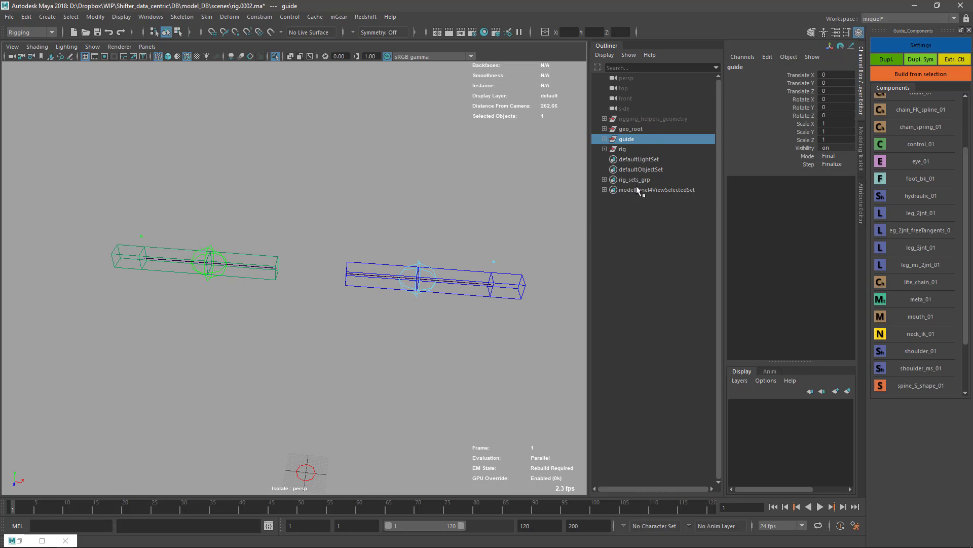
pyautogui.click(627, 149)
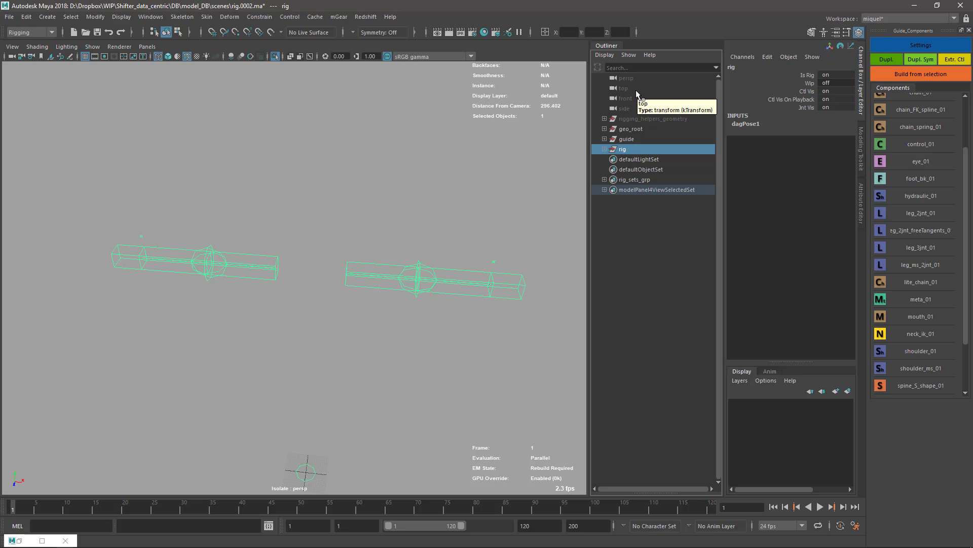
pyautogui.press('Delete')
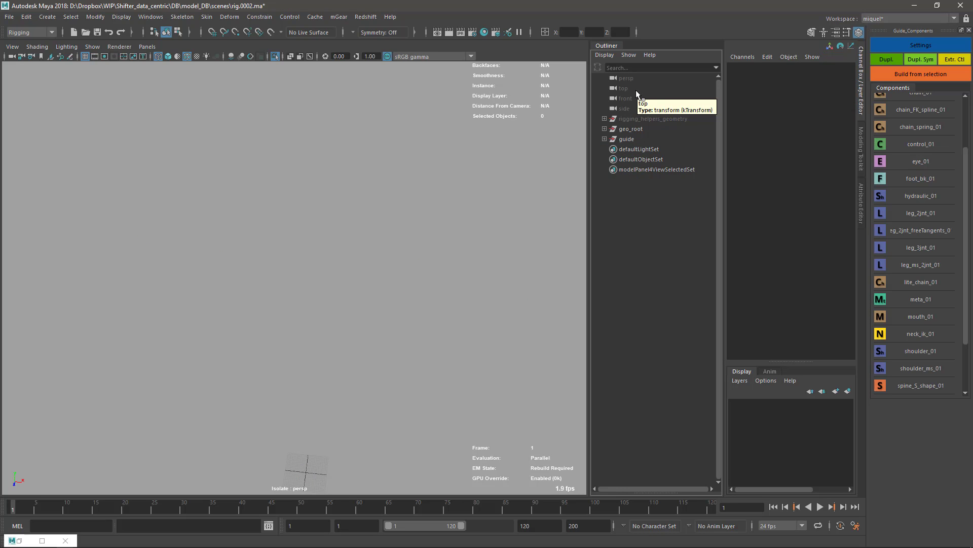
pyautogui.click(354, 321)
pyautogui.hotkey('ctrl', '1')
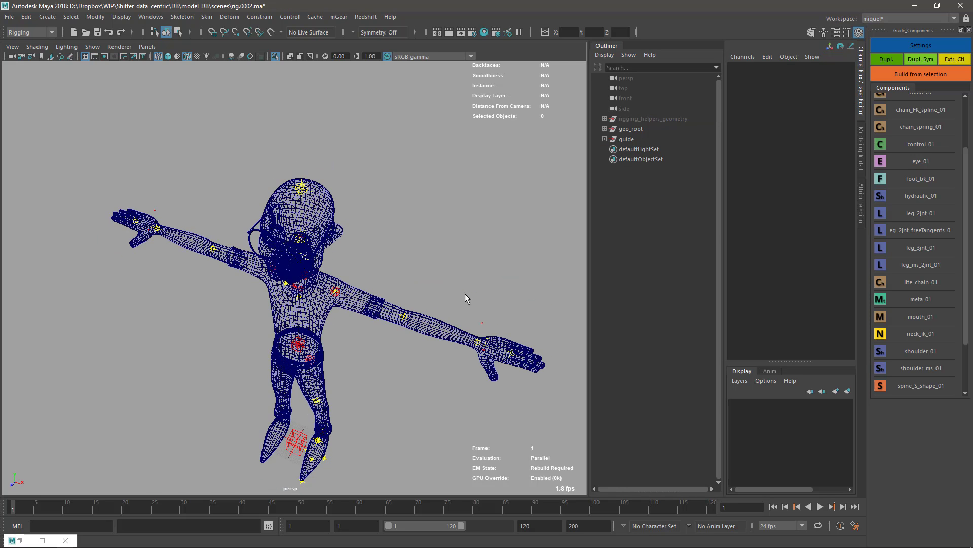
# Open the component settings of the meta guide root in the character's left hand.
pyautogui.scroll(6, 466, 298)
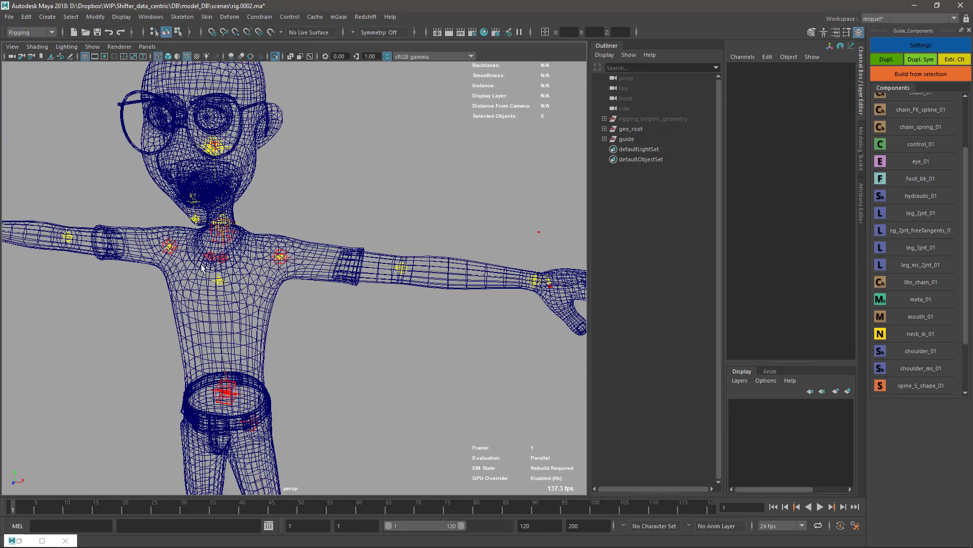
pyautogui.click(210, 263)
pyautogui.click(192, 213)
pyautogui.keyDown('alt'); pyautogui.moveTo(440, 250); pyautogui.dragTo(458, 284); pyautogui.keyUp('alt')
pyautogui.scroll(8, 371, 286)
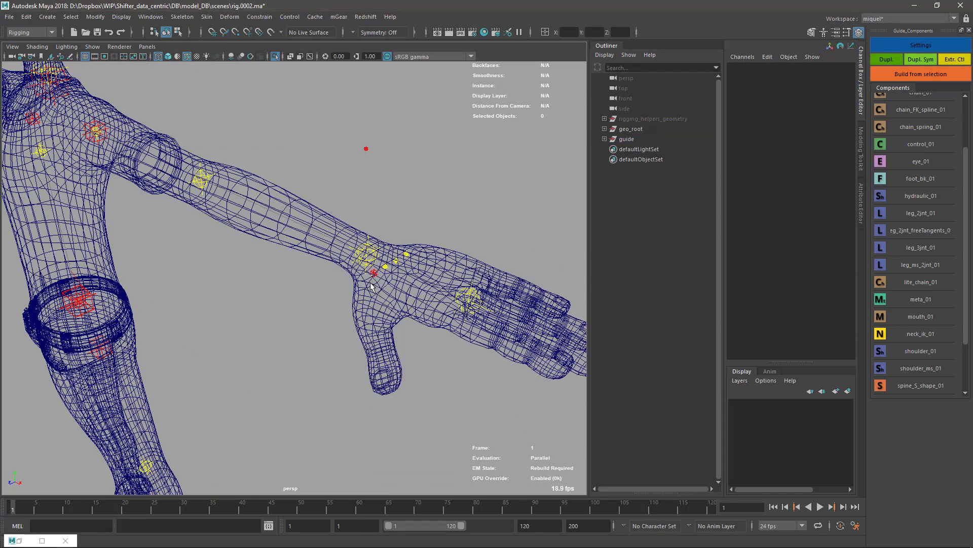
pyautogui.doubleClick(371, 284)
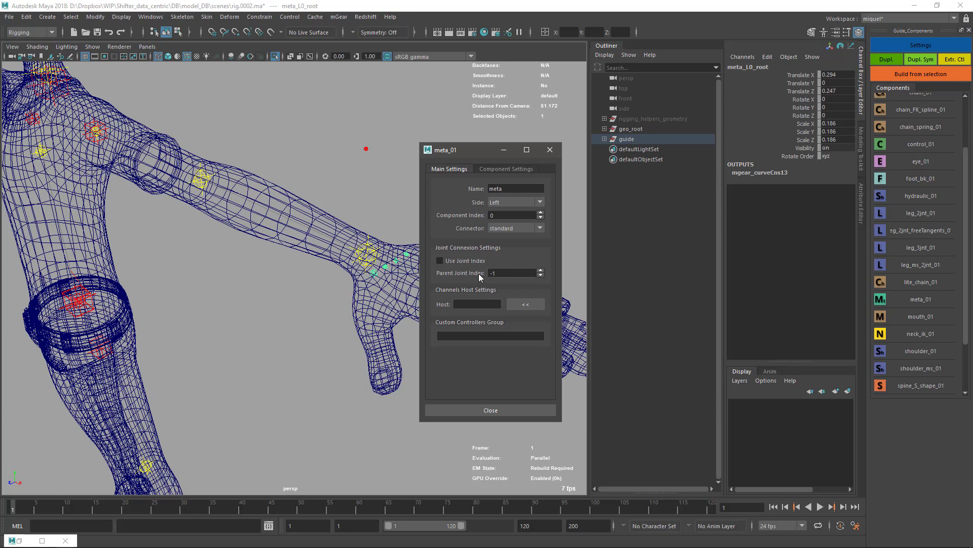
# Assign the left arm's UI guide, armUI_L0_root, as the channel host of the left meta component.
pyautogui.keyDown('alt'); pyautogui.moveTo(252, 291); pyautogui.dragTo(300, 332); pyautogui.keyUp('alt')
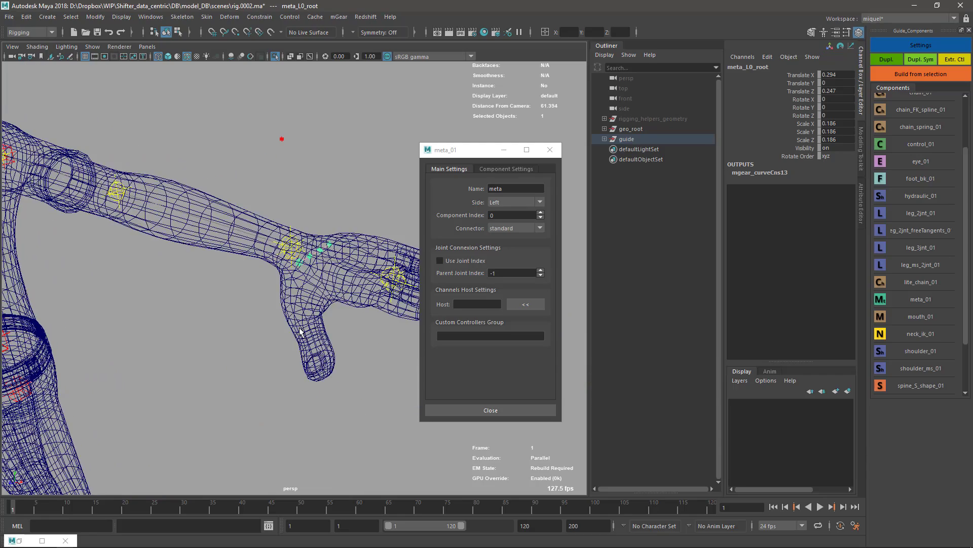
pyautogui.scroll(-8, 246, 369)
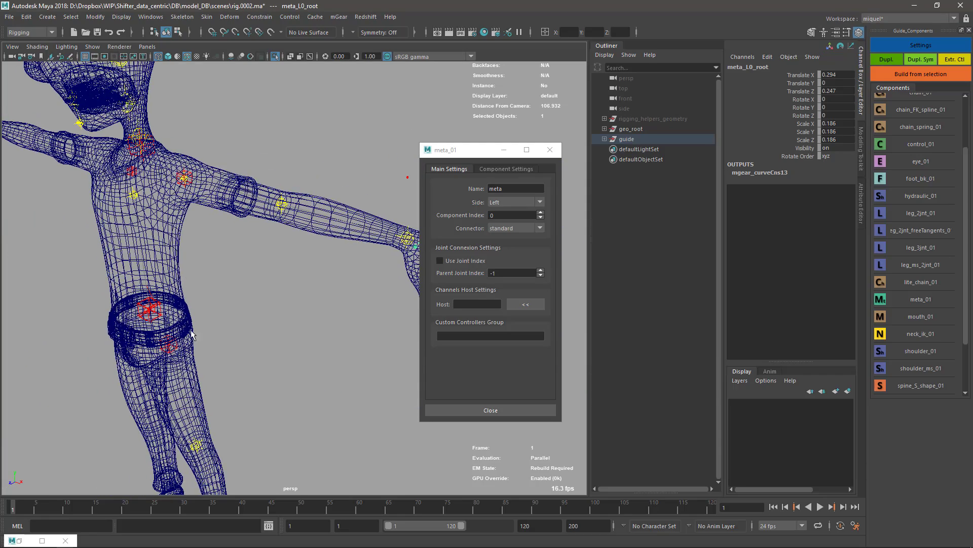
pyautogui.keyDown('alt'); pyautogui.moveTo(245, 253); pyautogui.dragTo(304, 223, button='middle'); pyautogui.keyUp('alt')
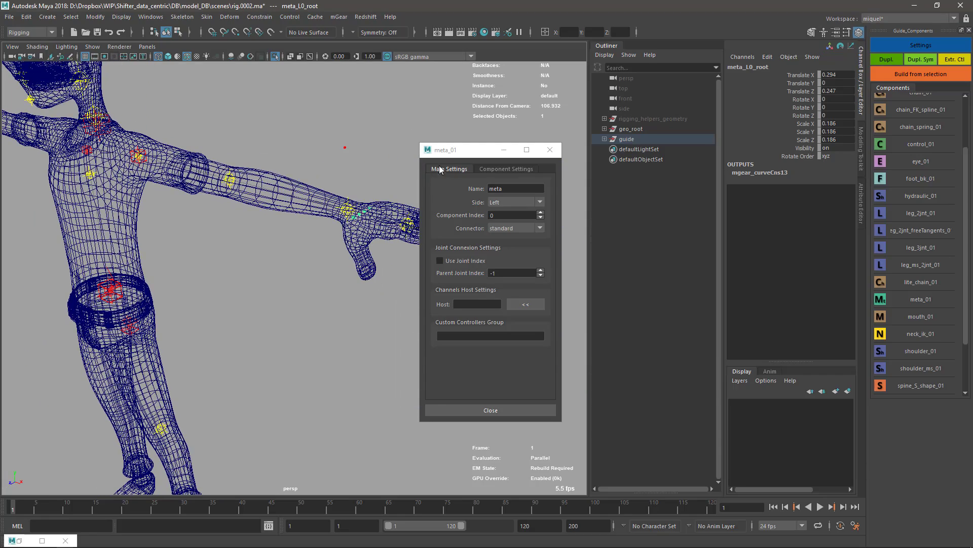
pyautogui.click(446, 152)
pyautogui.moveTo(455, 155); pyautogui.dragTo(520, 143)
pyautogui.keyDown('alt'); pyautogui.moveTo(370, 146); pyautogui.dragTo(354, 261); pyautogui.keyUp('alt')
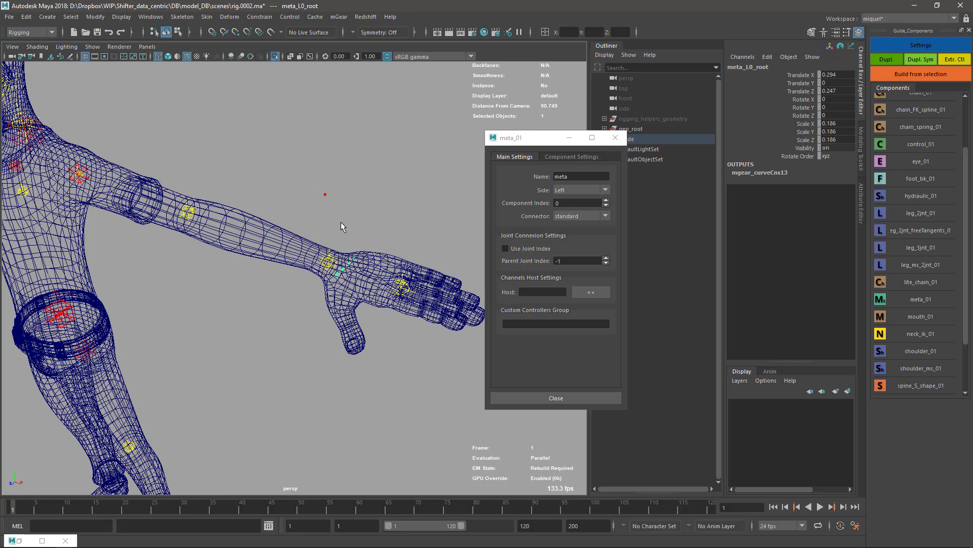
pyautogui.click(326, 194)
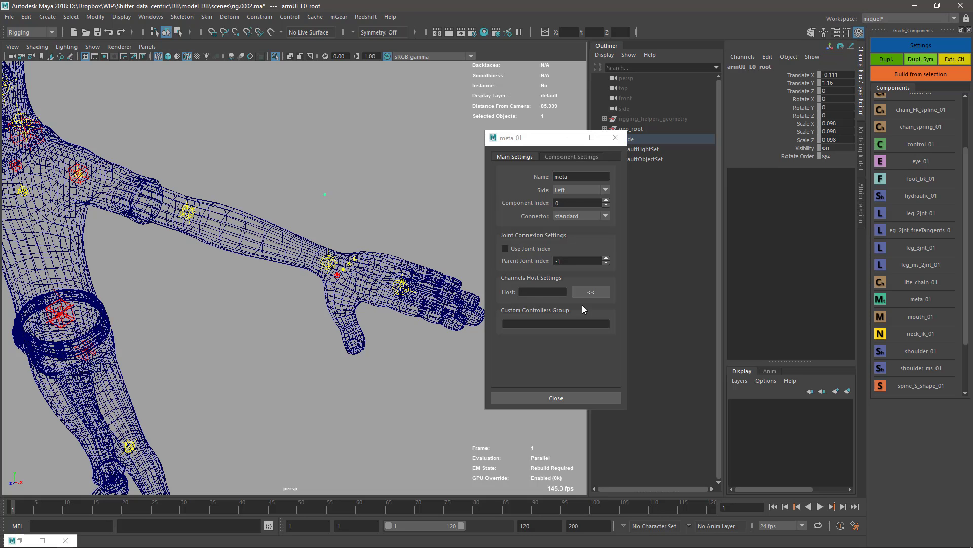
pyautogui.click(591, 292)
# Set the left shoulder component's channel host to armUI_L0_root and close the shoulder and meta settings windows.
pyautogui.keyDown('alt'); pyautogui.moveTo(398, 340); pyautogui.dragTo(135, 182); pyautogui.keyUp('alt')
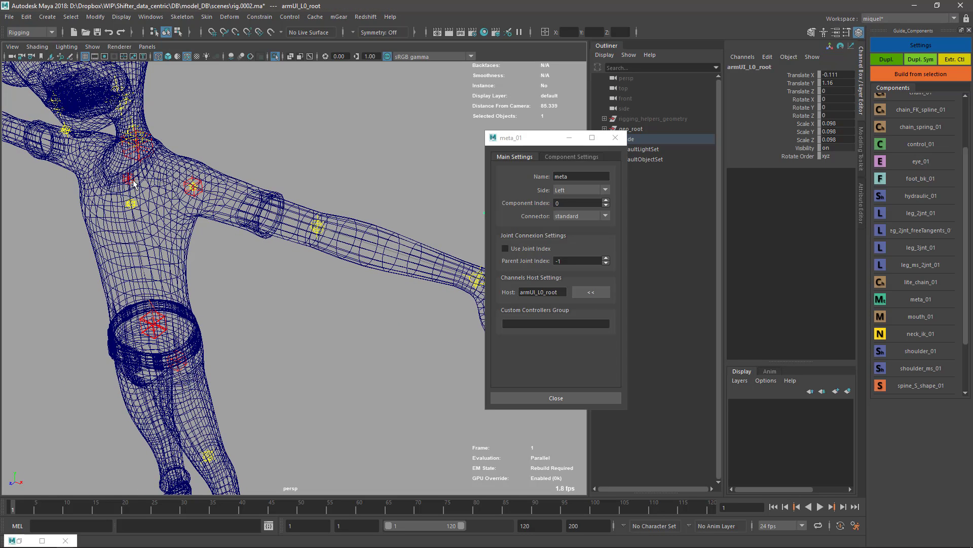
pyautogui.click(132, 181)
pyautogui.hotkey('ctrl', 'shift', 's')
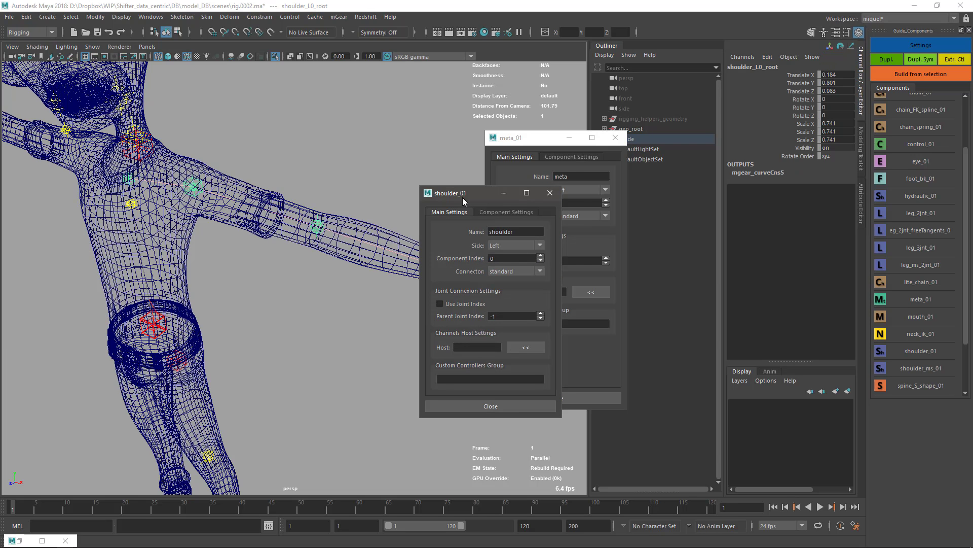
pyautogui.moveTo(464, 194); pyautogui.dragTo(484, 200)
pyautogui.keyDown('alt'); pyautogui.moveTo(385, 152); pyautogui.dragTo(323, 170); pyautogui.keyUp('alt')
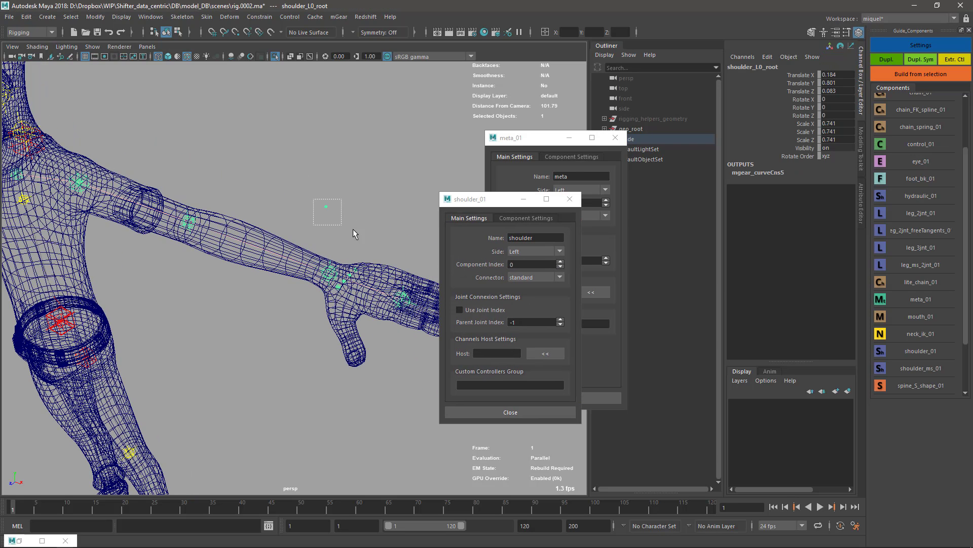
pyautogui.moveTo(353, 229); pyautogui.dragTo(353, 229)
pyautogui.click(545, 353)
pyautogui.keyDown('alt'); pyautogui.moveTo(352, 384); pyautogui.dragTo(228, 368, button='right'); pyautogui.keyUp('alt')
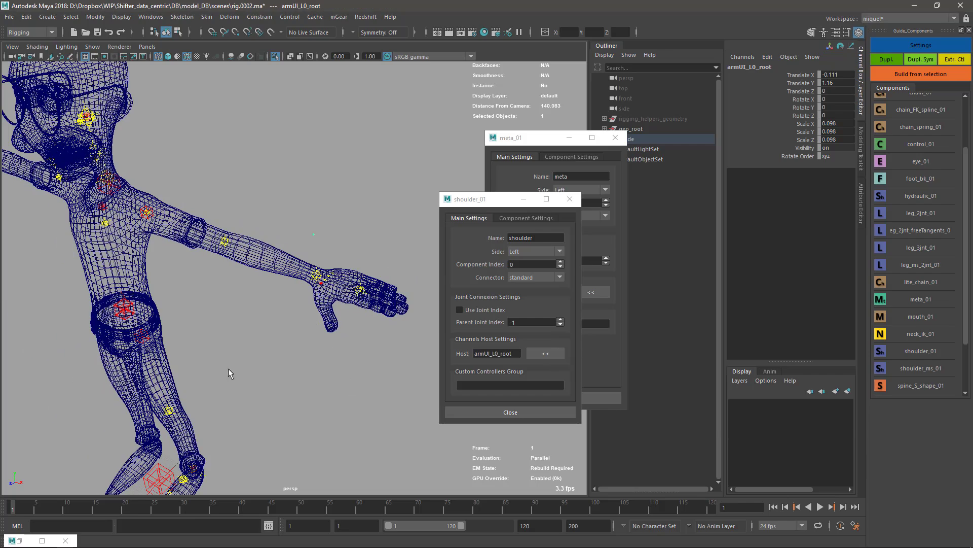
pyautogui.keyDown('alt'); pyautogui.moveTo(231, 372); pyautogui.dragTo(367, 272); pyautogui.keyUp('alt')
pyautogui.click(571, 200)
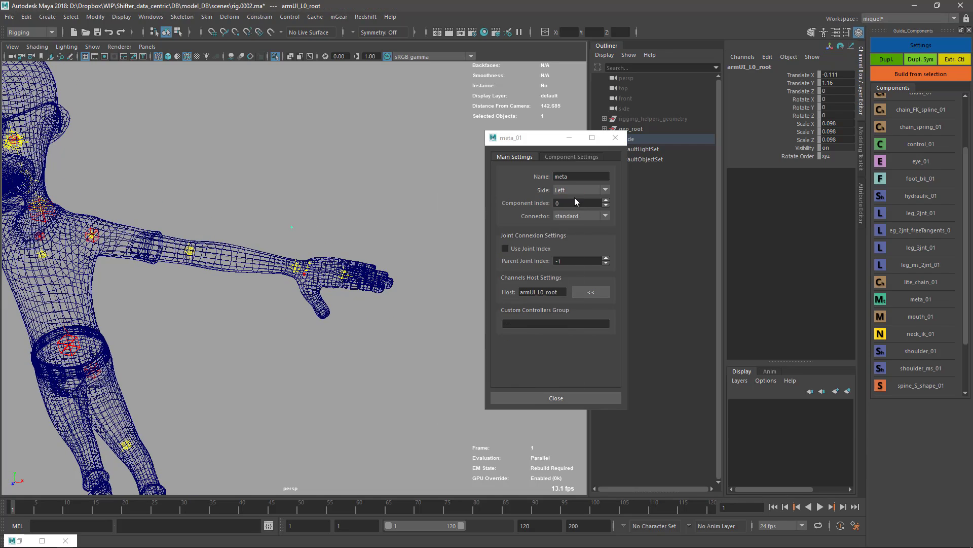
pyautogui.click(614, 142)
# Check the host assignment in the left meta component's settings and close them.
pyautogui.click(306, 281)
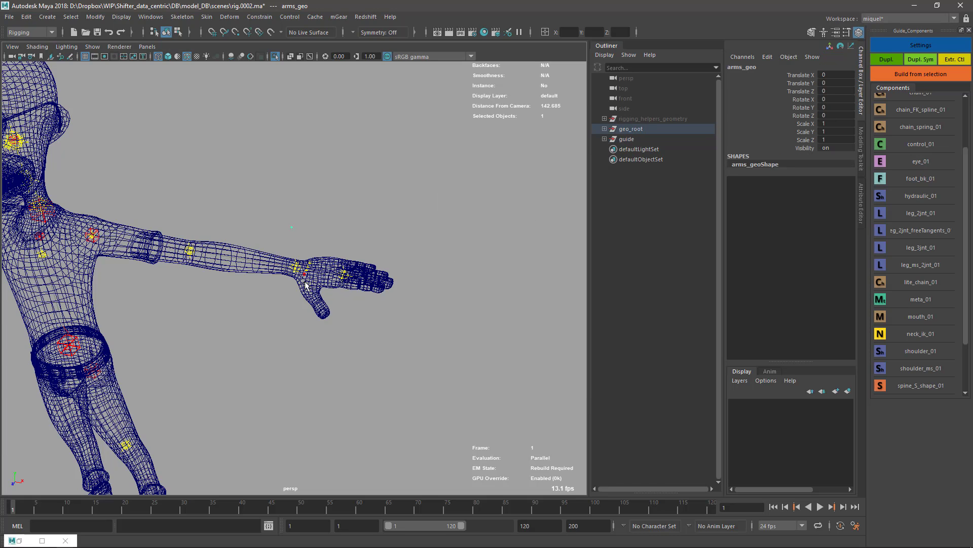
pyautogui.click(305, 283)
pyautogui.click(304, 284)
pyautogui.doubleClick(304, 285)
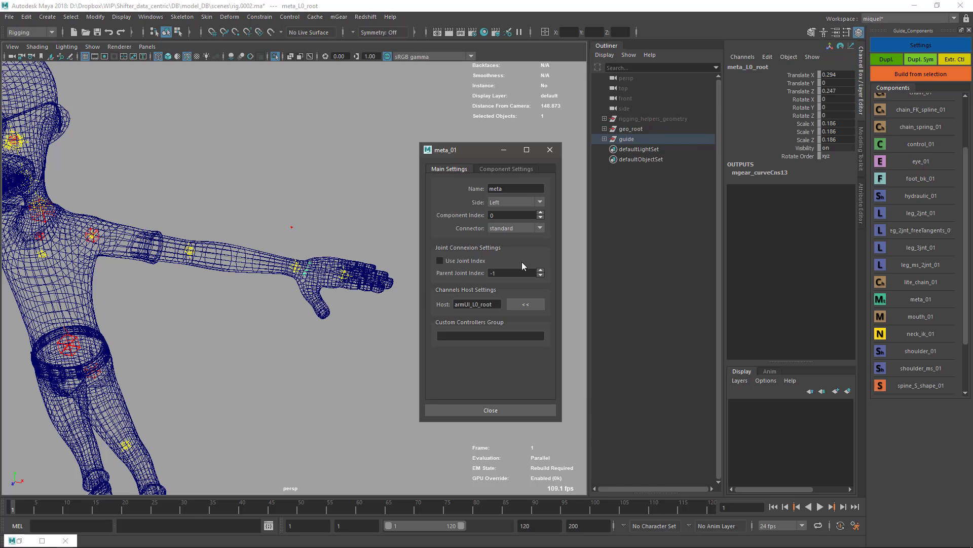
pyautogui.click(550, 149)
# Add a control_01 component under the left meta root, review its host, and close its settings.
pyautogui.scroll(10, 318, 271)
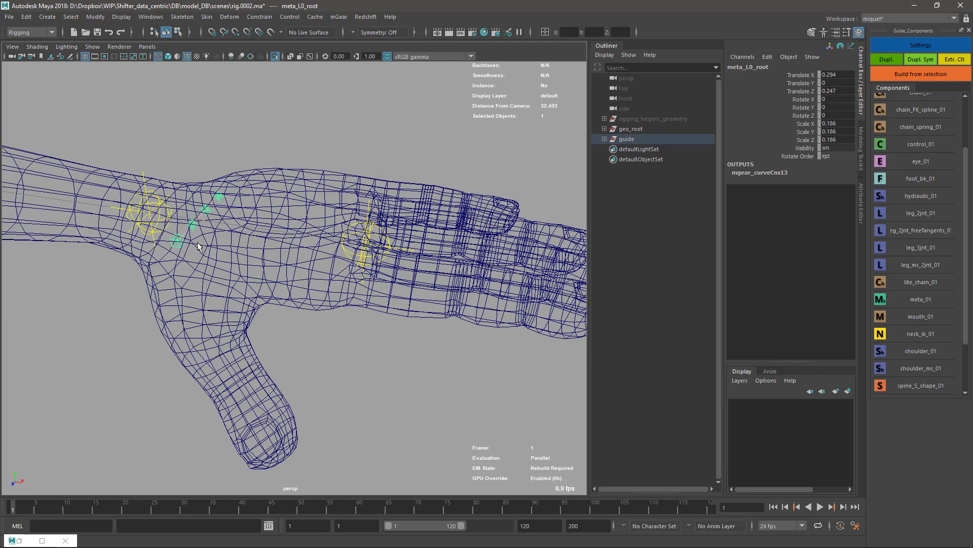
pyautogui.scroll(-2, 306, 311)
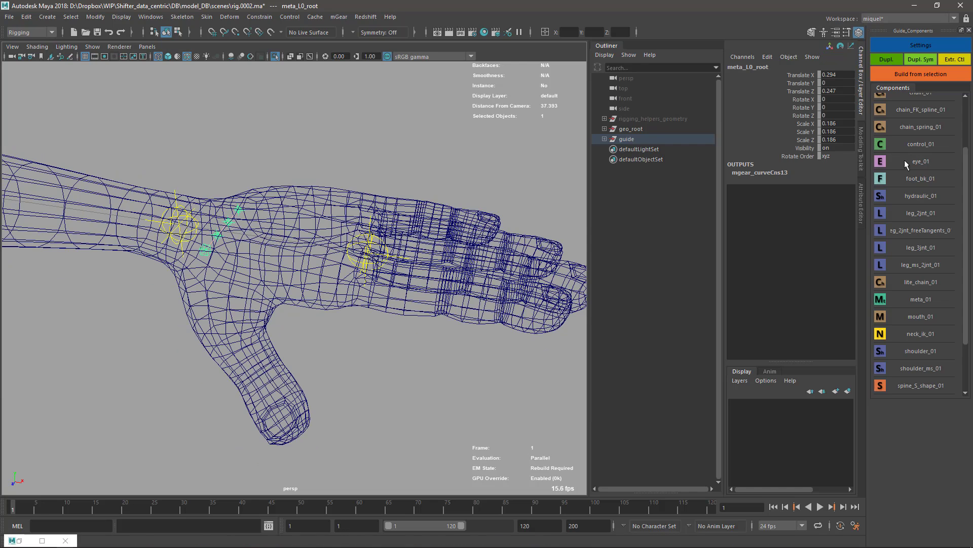
pyautogui.doubleClick(881, 147)
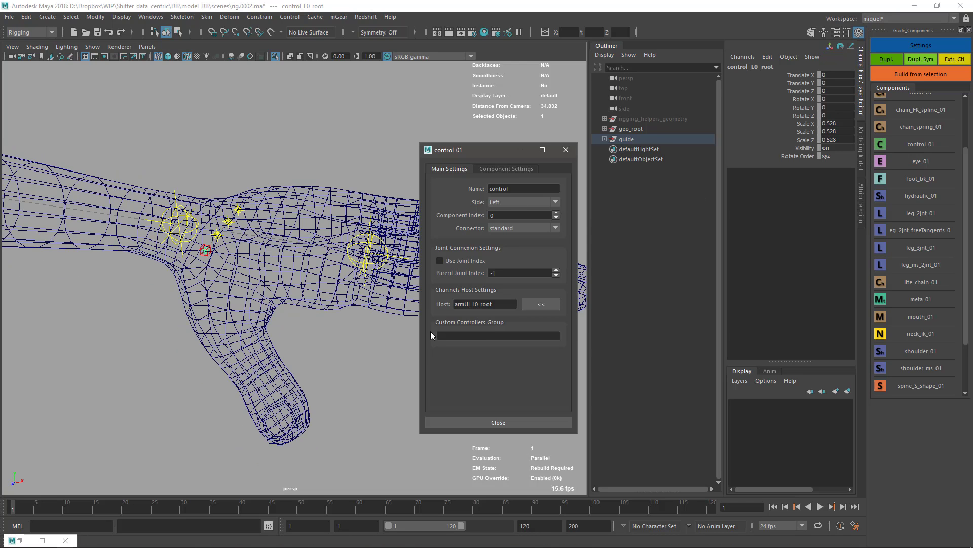
pyautogui.doubleClick(498, 305)
pyautogui.click(565, 150)
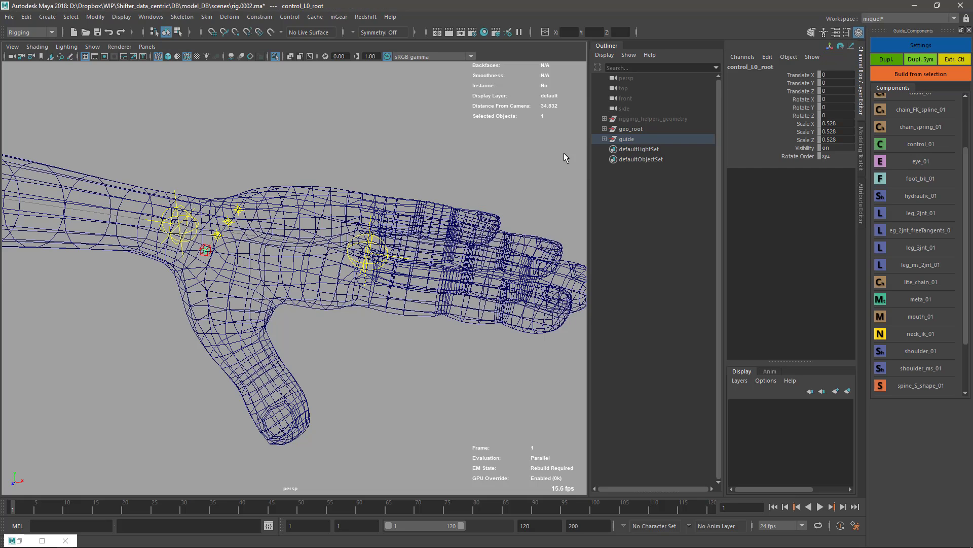
# Move the new control guide along X from the wrist into the palm, to a Translate X of about 2.17.
pyautogui.keyDown('alt'); pyautogui.moveTo(279, 286); pyautogui.dragTo(316, 364, button='middle'); pyautogui.keyUp('alt')
pyautogui.press('w')
pyautogui.moveTo(317, 364); pyautogui.dragTo(381, 378)
pyautogui.keyDown('alt'); pyautogui.moveTo(484, 441); pyautogui.dragTo(422, 216, button='middle'); pyautogui.keyUp('alt')
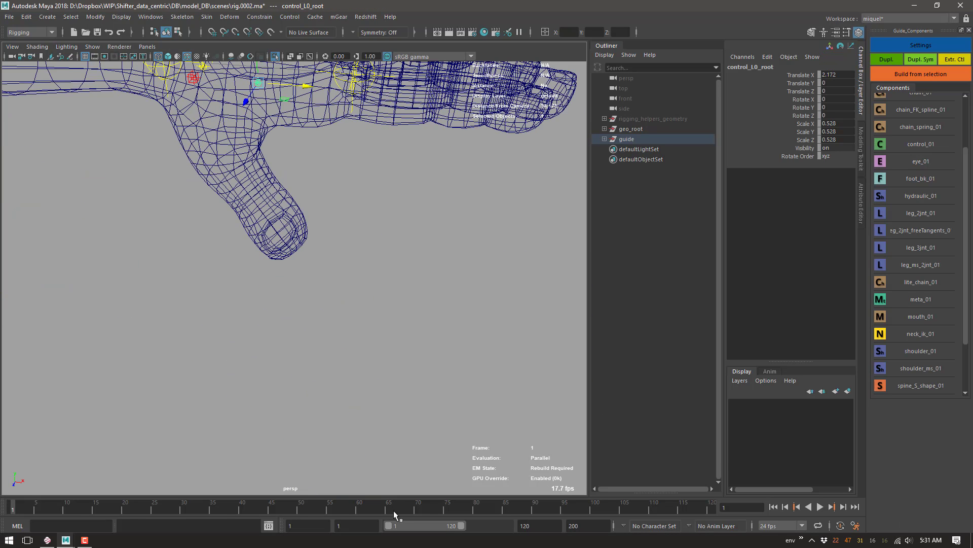
pyautogui.click(89, 540)
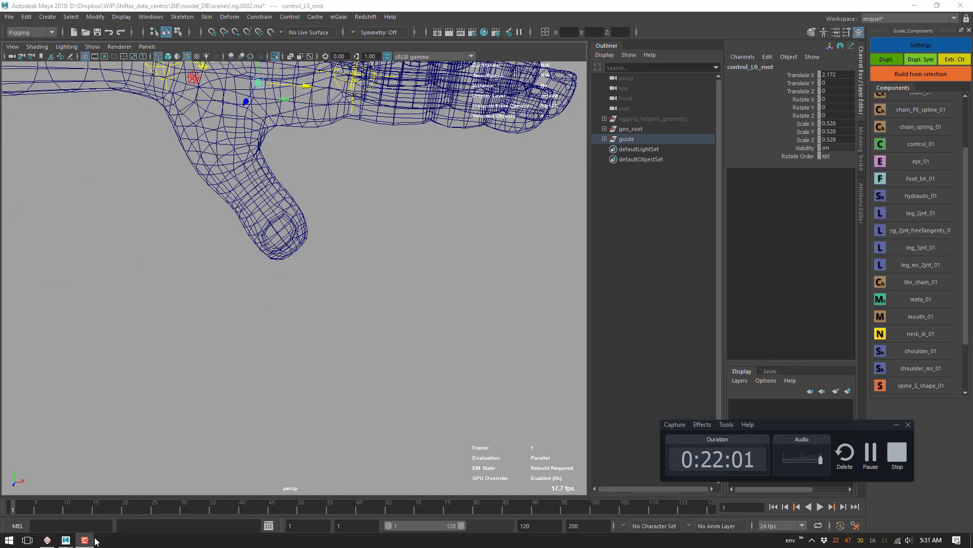
pyautogui.click(332, 393)
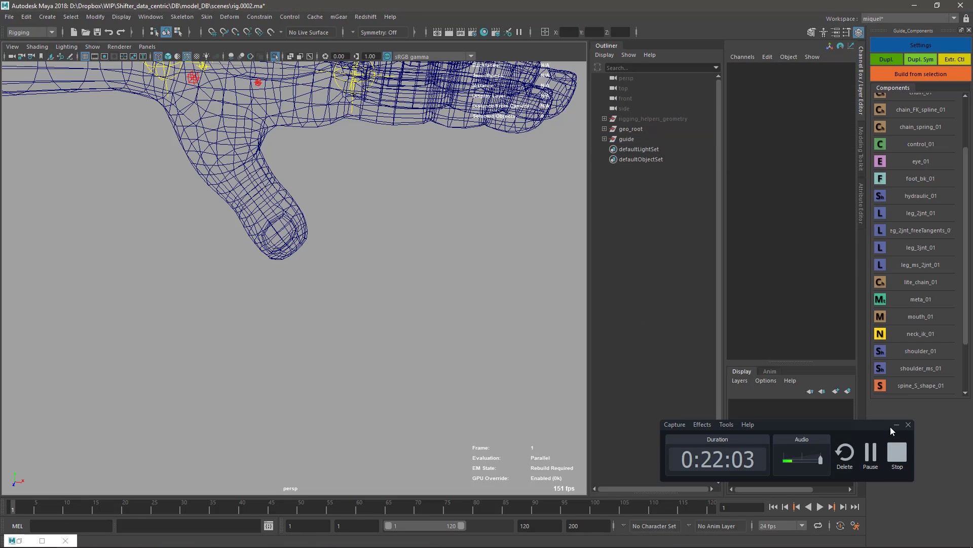
pyautogui.click(896, 424)
# Shift the control guide further along X toward the fingers, to a Translate X of about 2.83.
pyautogui.keyDown('alt'); pyautogui.moveTo(365, 174); pyautogui.dragTo(396, 324, button='middle'); pyautogui.keyUp('alt')
pyautogui.keyDown('alt'); pyautogui.moveTo(304, 263); pyautogui.dragTo(292, 243, button='right'); pyautogui.keyUp('alt')
pyautogui.click(289, 230)
pyautogui.keyDown('alt'); pyautogui.moveTo(325, 203); pyautogui.dragTo(361, 280); pyautogui.keyUp('alt')
pyautogui.keyDown('alt'); pyautogui.moveTo(426, 398); pyautogui.dragTo(350, 278, button='middle'); pyautogui.keyUp('alt')
pyautogui.keyDown('alt'); pyautogui.moveTo(350, 279); pyautogui.dragTo(329, 261); pyautogui.keyUp('alt')
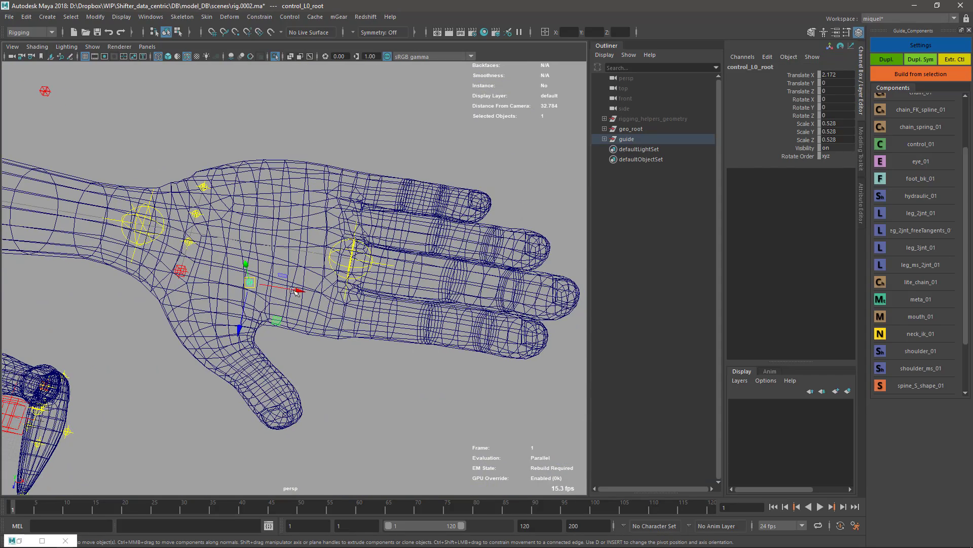
pyautogui.moveTo(300, 291); pyautogui.dragTo(319, 304)
# Rename the control component metaMid and show its component-specific settings.
pyautogui.scroll(8, 274, 269)
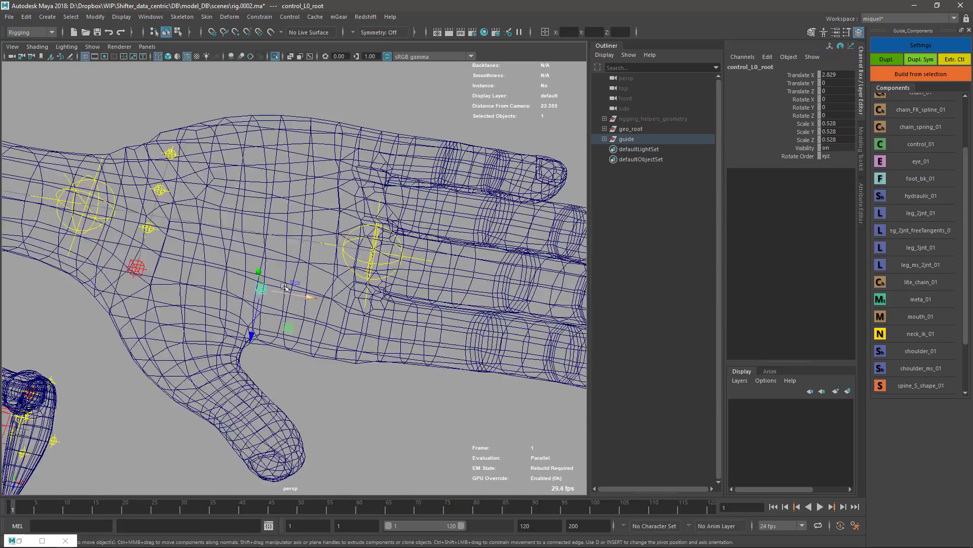
pyautogui.keyDown('alt'); pyautogui.moveTo(262, 255); pyautogui.dragTo(309, 341, button='middle'); pyautogui.keyUp('alt')
pyautogui.keyDown('alt'); pyautogui.moveTo(308, 341); pyautogui.dragTo(341, 278, button='right'); pyautogui.keyUp('alt')
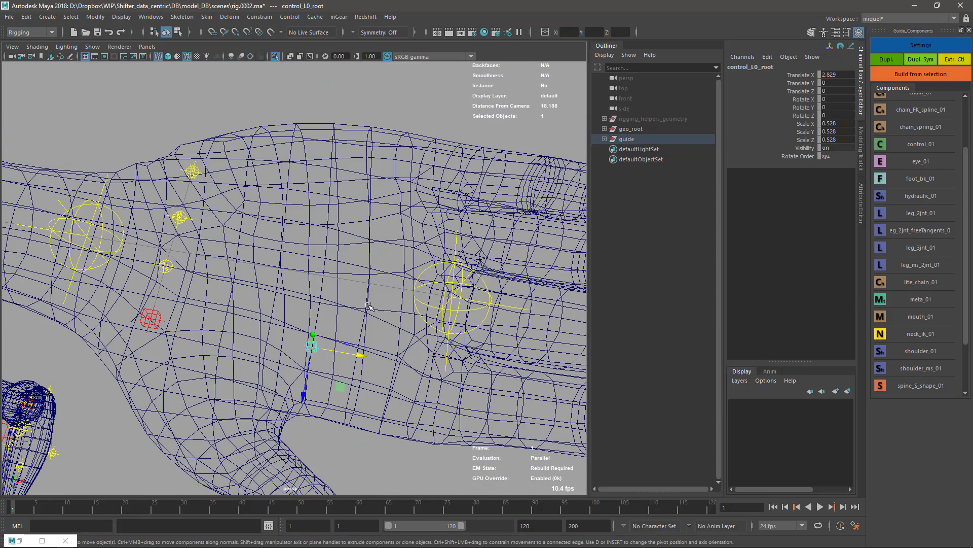
pyautogui.press('i')
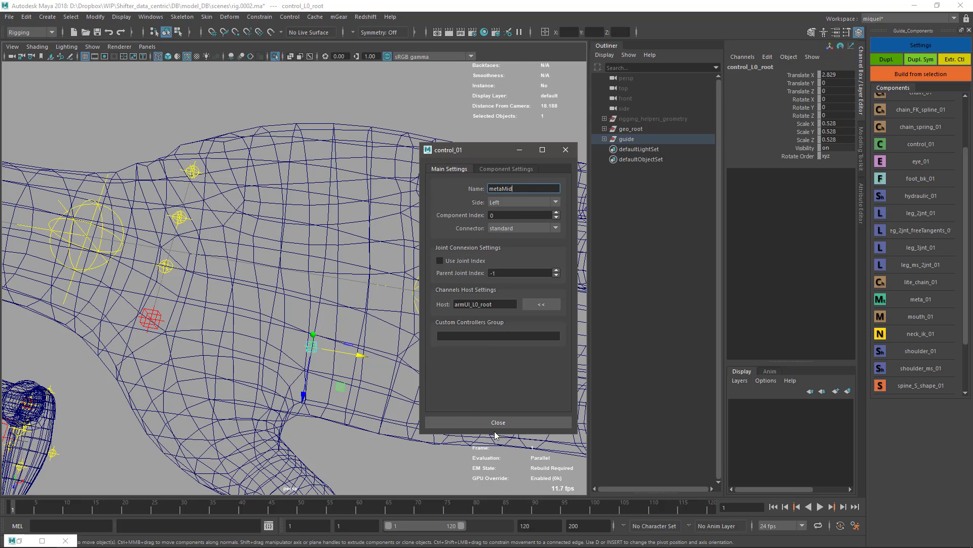
pyautogui.click(497, 171)
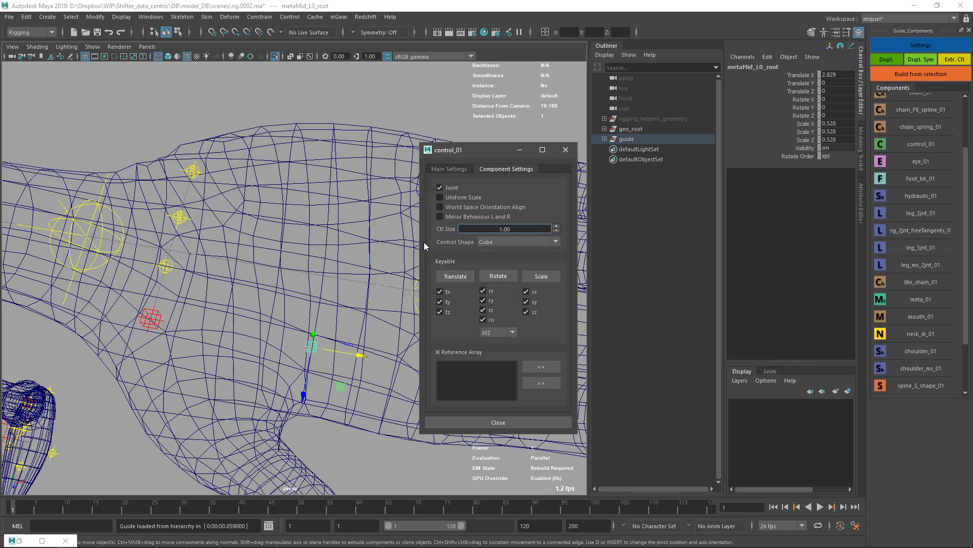
# Rotate the metaMid guide freely in the palm to about 14.6, -9 and -11.1 degrees in X, Y and Z.
pyautogui.keyDown('alt'); pyautogui.moveTo(319, 354); pyautogui.dragTo(335, 360); pyautogui.keyUp('alt')
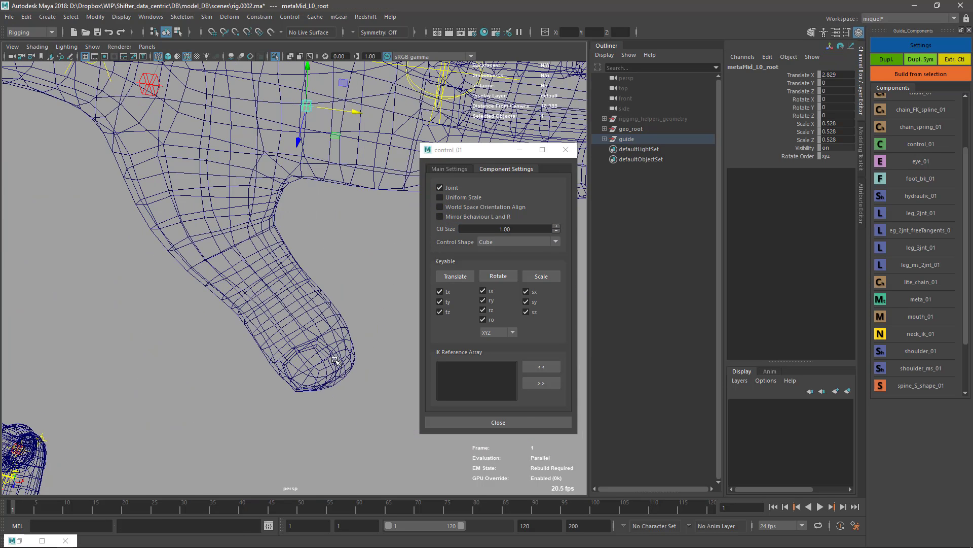
pyautogui.press('e')
pyautogui.moveTo(307, 104); pyautogui.dragTo(317, 127)
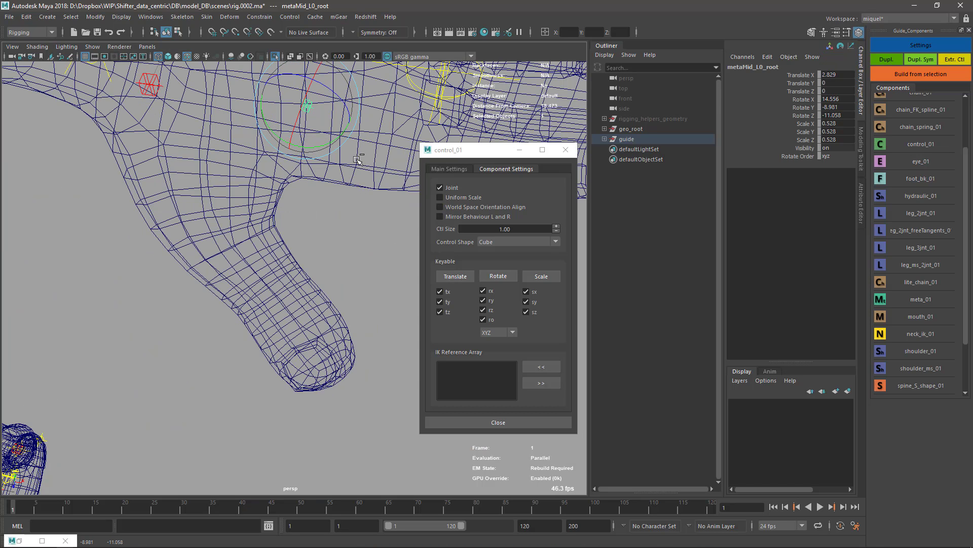
pyautogui.keyDown('alt'); pyautogui.moveTo(335, 139); pyautogui.dragTo(352, 181, button='middle'); pyautogui.keyUp('alt')
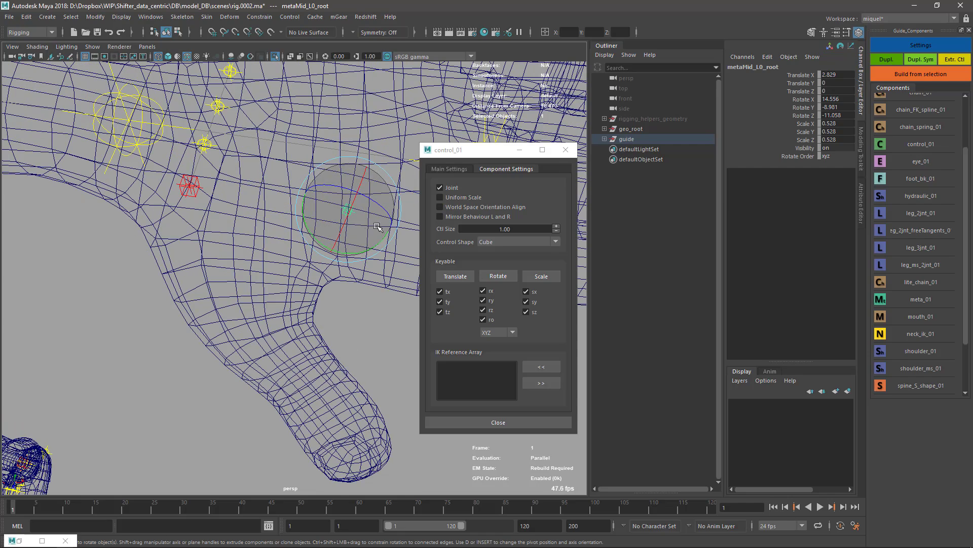
pyautogui.keyDown('alt'); pyautogui.moveTo(359, 229); pyautogui.dragTo(452, 185, button='right'); pyautogui.keyUp('alt')
pyautogui.keyDown('alt'); pyautogui.moveTo(451, 185); pyautogui.dragTo(332, 225, button='middle'); pyautogui.keyUp('alt')
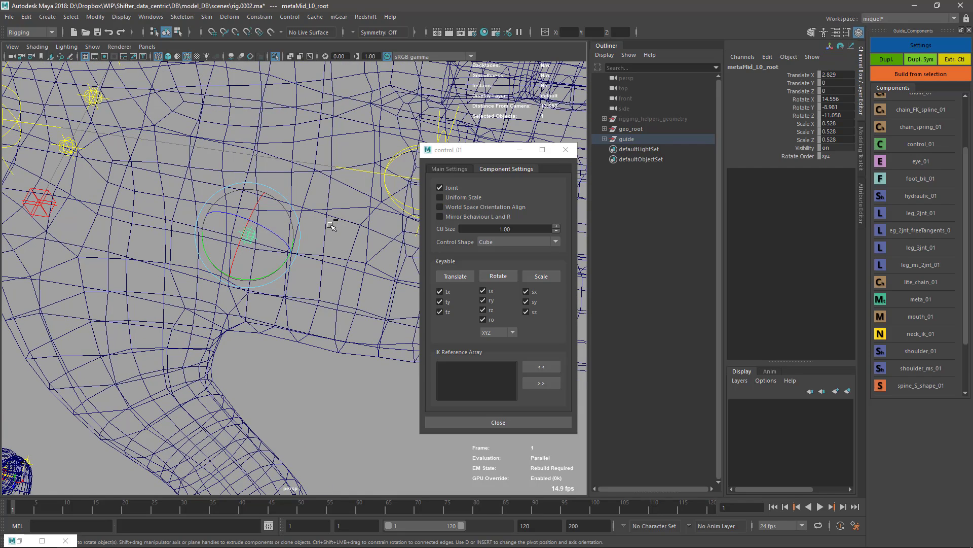
# Reset the metaMid guide's Rotate X, Y and Z to 0.
pyautogui.press('r')
pyautogui.click(326, 226)
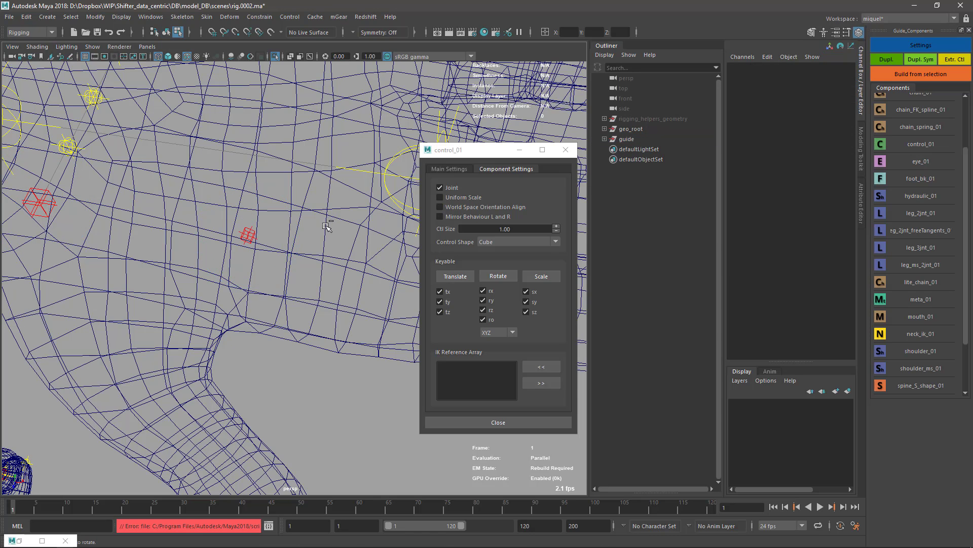
pyautogui.click(251, 241)
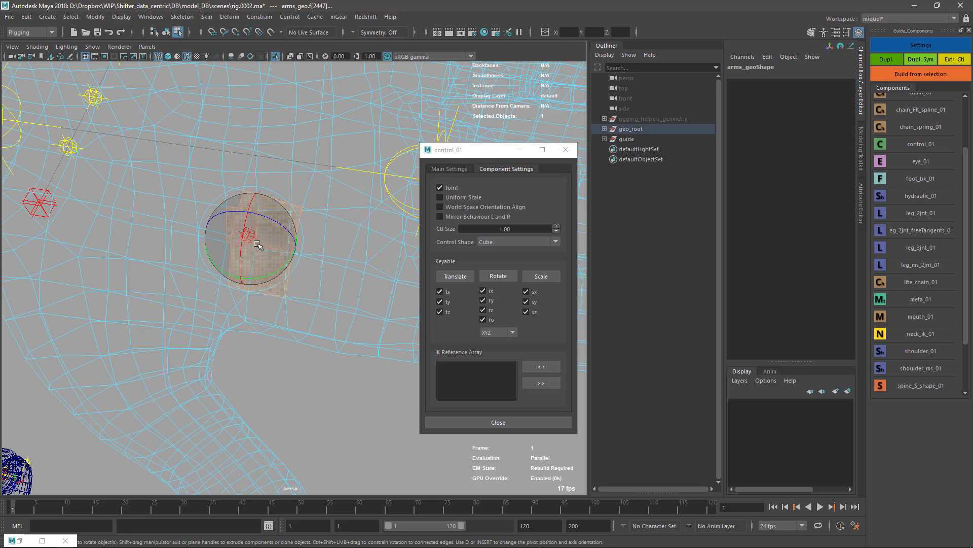
pyautogui.click(256, 243)
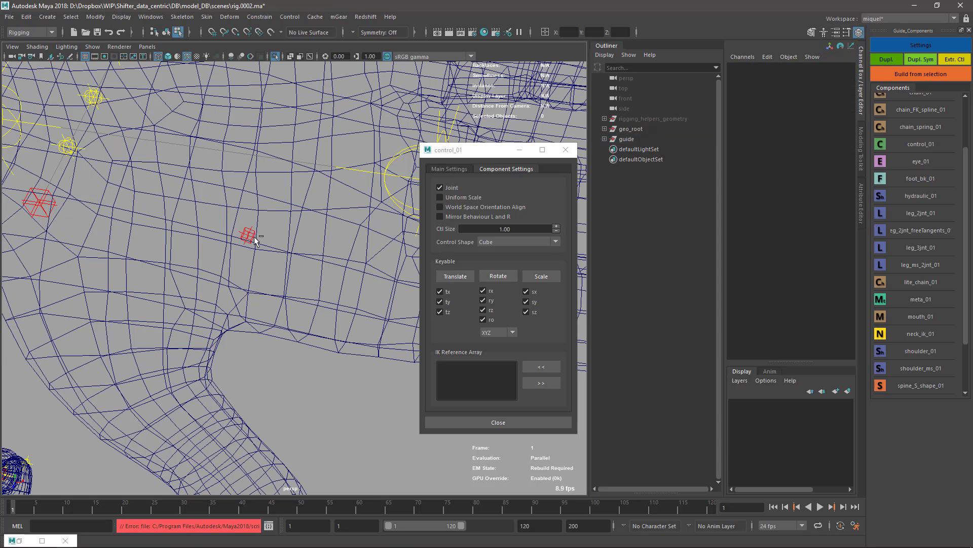
pyautogui.press('F8')
pyautogui.click(251, 234)
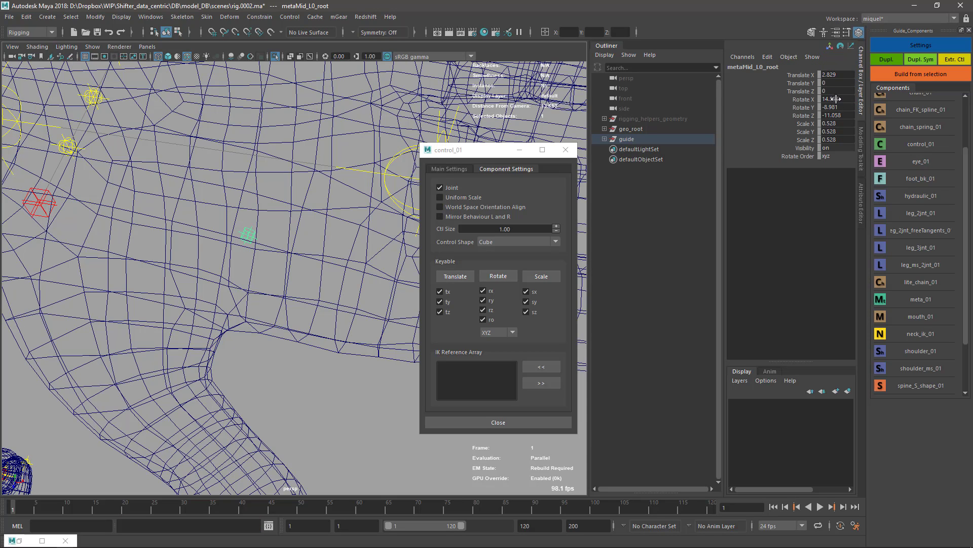
pyautogui.moveTo(836, 99); pyautogui.dragTo(834, 115)
pyautogui.write('0')
pyautogui.press('Return')
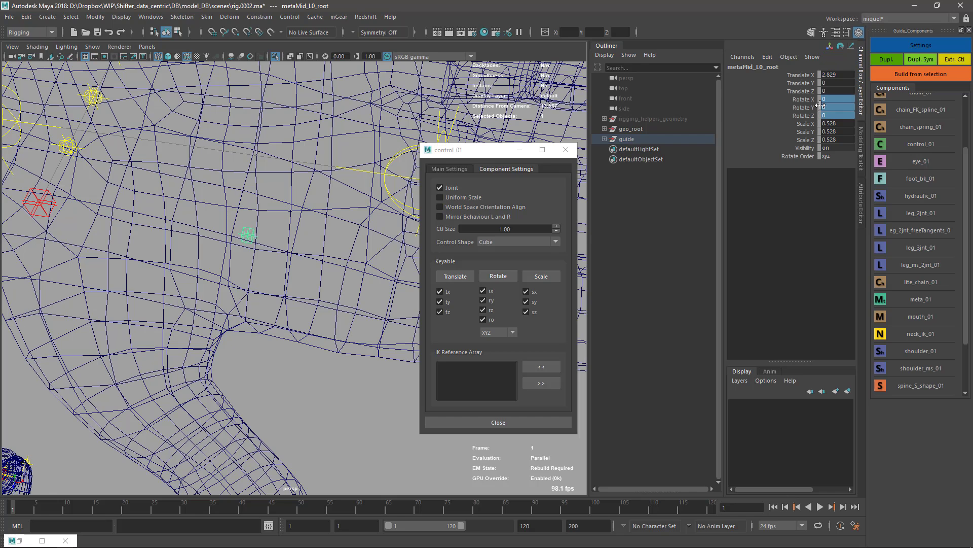
# Review the metaMid control's main settings, including its channels host, and close the settings window.
pyautogui.scroll(-3, 251, 326)
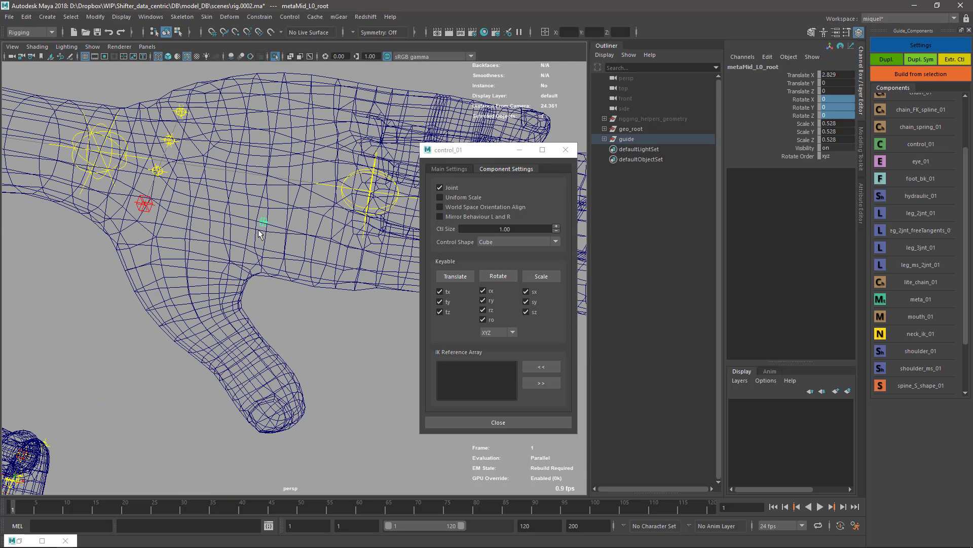
pyautogui.scroll(2, 244, 229)
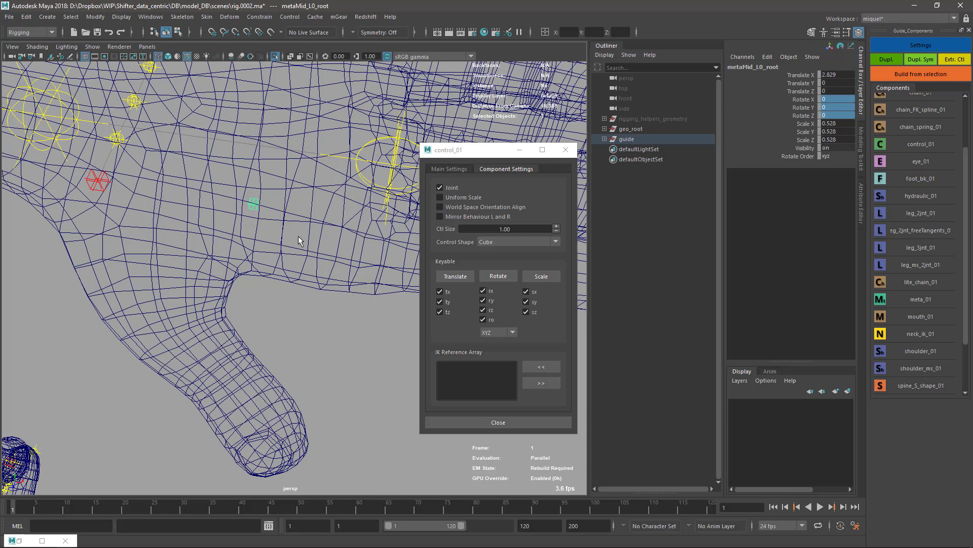
pyautogui.press('f')
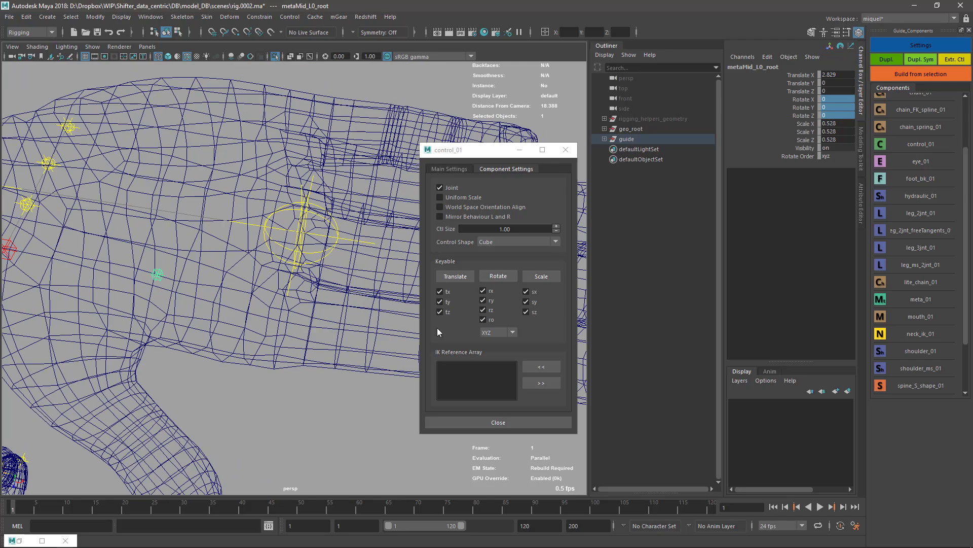
pyautogui.keyDown('alt'); pyautogui.moveTo(338, 236); pyautogui.dragTo(247, 233, button='middle'); pyautogui.keyUp('alt')
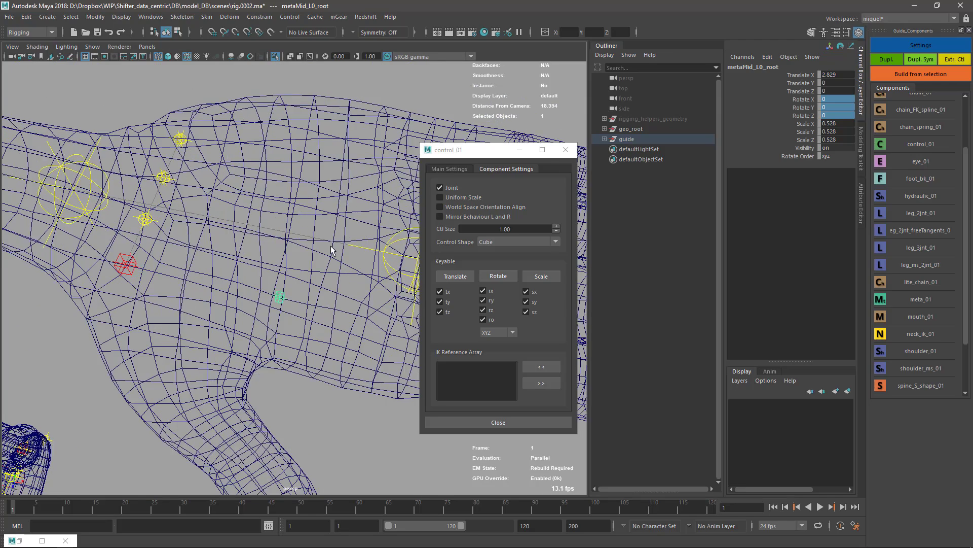
pyautogui.keyDown('alt'); pyautogui.moveTo(353, 266); pyautogui.dragTo(287, 262, button='middle'); pyautogui.keyUp('alt')
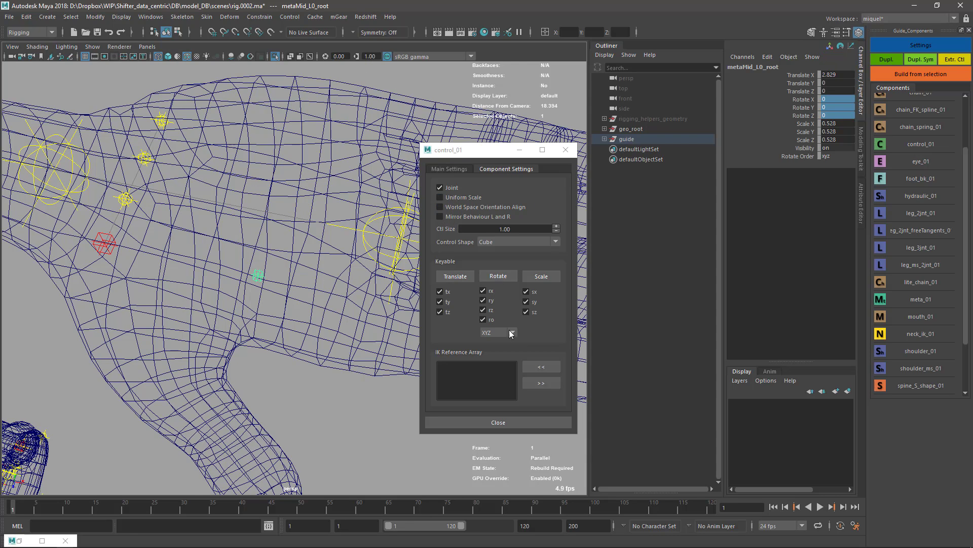
pyautogui.click(450, 167)
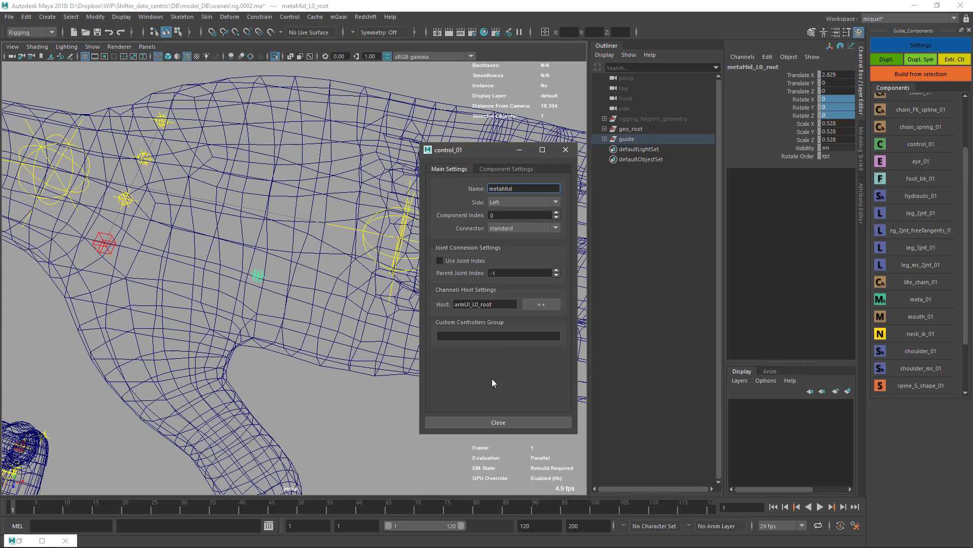
pyautogui.click(489, 419)
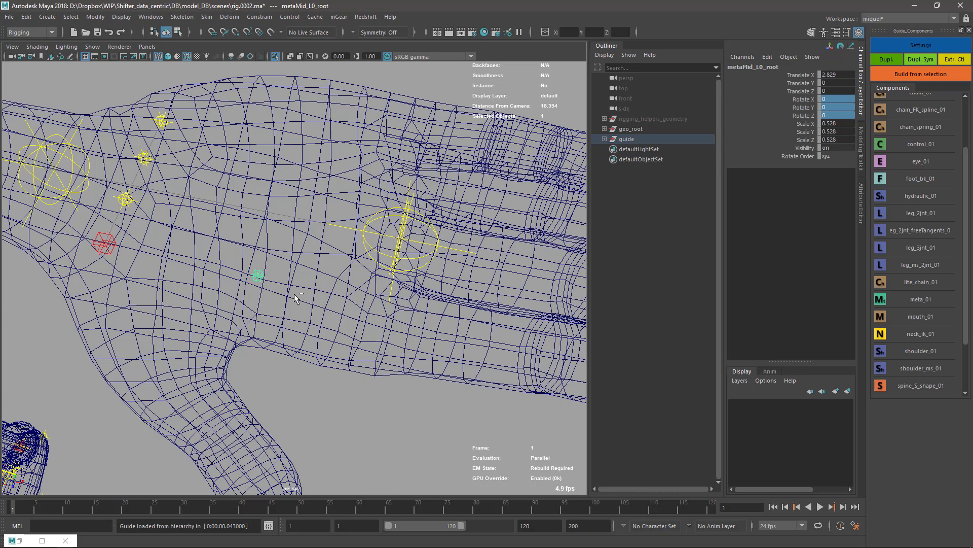
# Duplicate the metaMid guide three times, spacing the copies across the palm toward the little finger, the last at Translate Z about -3.47.
pyautogui.hotkey('ctrl', 'd')
pyautogui.press('w')
pyautogui.moveTo(254, 302); pyautogui.dragTo(299, 166)
pyautogui.hotkey('ctrl', 'd')
pyautogui.hotkey('ctrl', 'd')
# Parent the first metaMid copy under the first locator of the meta guide.
pyautogui.scroll(-5, 304, 252)
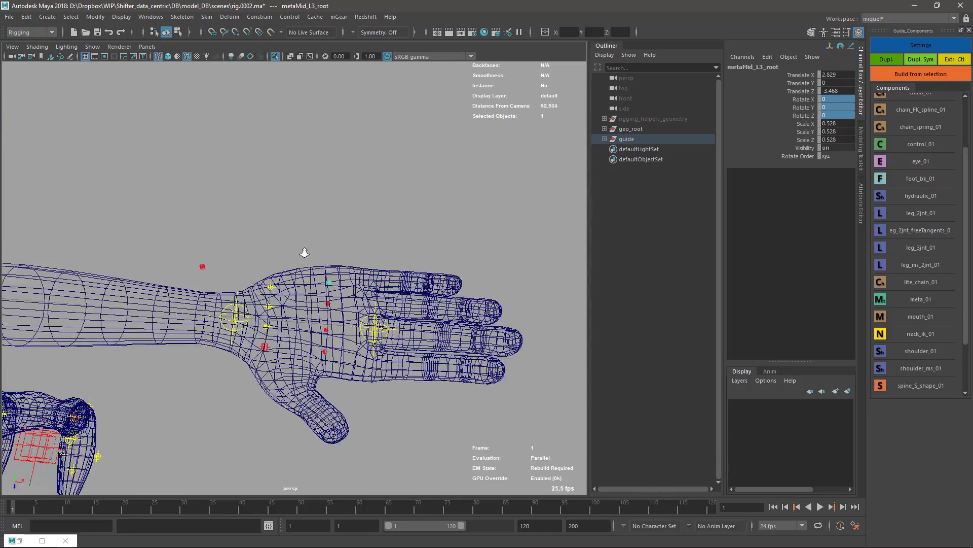
pyautogui.scroll(3, 304, 252)
pyautogui.scroll(-5, 350, 199)
pyautogui.keyDown('alt'); pyautogui.moveTo(371, 314); pyautogui.dragTo(330, 263, button='middle'); pyautogui.keyUp('alt')
pyautogui.keyDown('alt'); pyautogui.moveTo(324, 176); pyautogui.dragTo(331, 234, button='middle'); pyautogui.keyUp('alt')
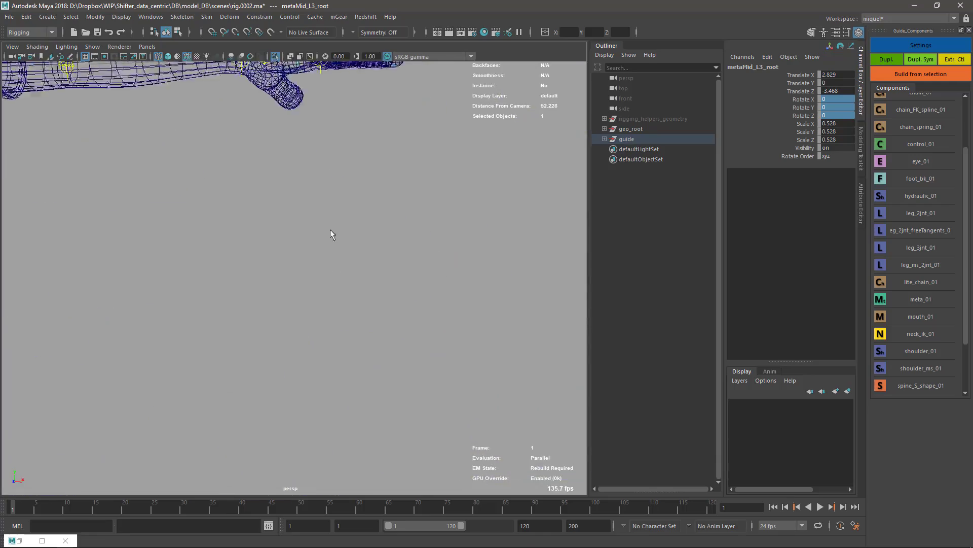
pyautogui.press('f')
pyautogui.keyDown('alt'); pyautogui.moveTo(401, 299); pyautogui.dragTo(10, 206, button='right'); pyautogui.keyUp('alt')
pyautogui.keyDown('alt'); pyautogui.moveTo(355, 284); pyautogui.dragTo(284, 298); pyautogui.keyUp('alt')
pyautogui.click(313, 369)
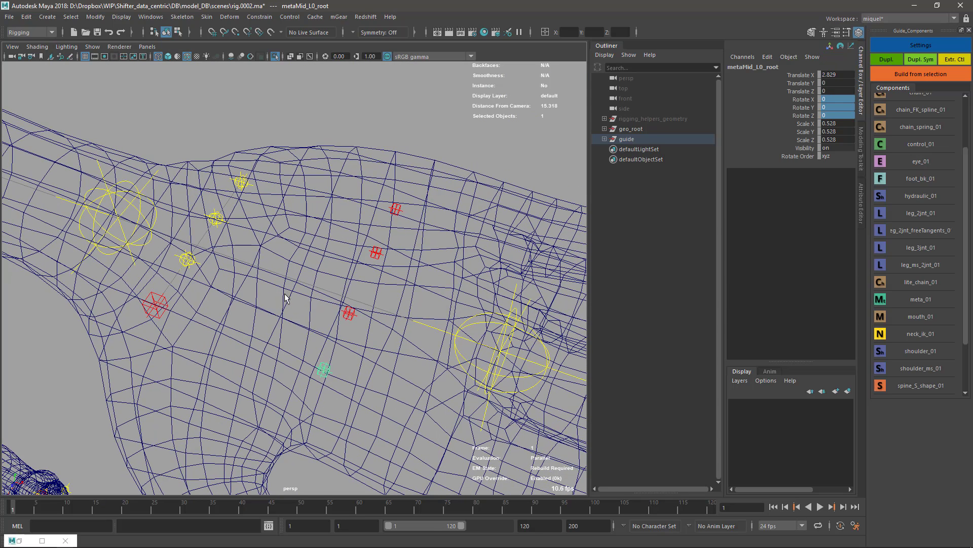
pyautogui.click(349, 314)
pyautogui.keyDown('shift'); pyautogui.click(192, 268); pyautogui.keyUp('shift')
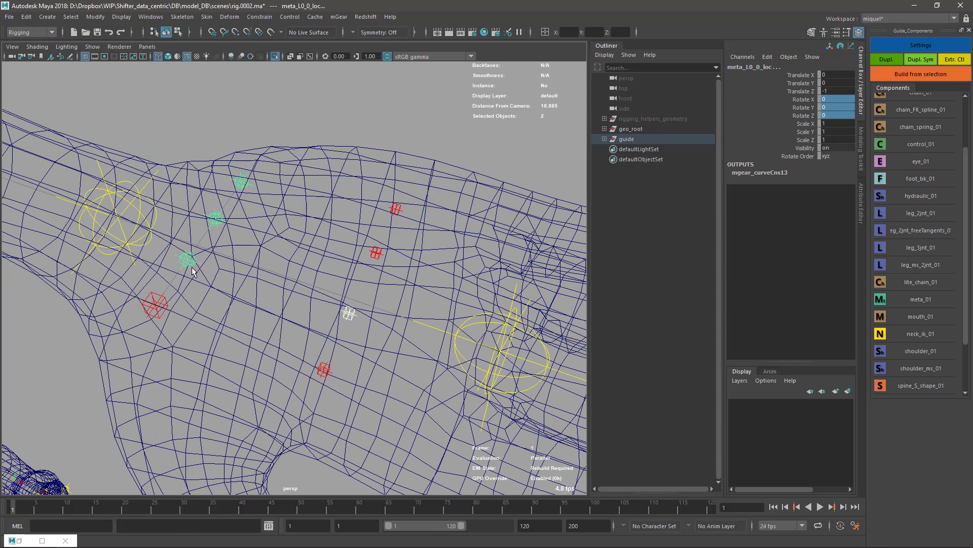
pyautogui.press('Up')
pyautogui.press('Up')
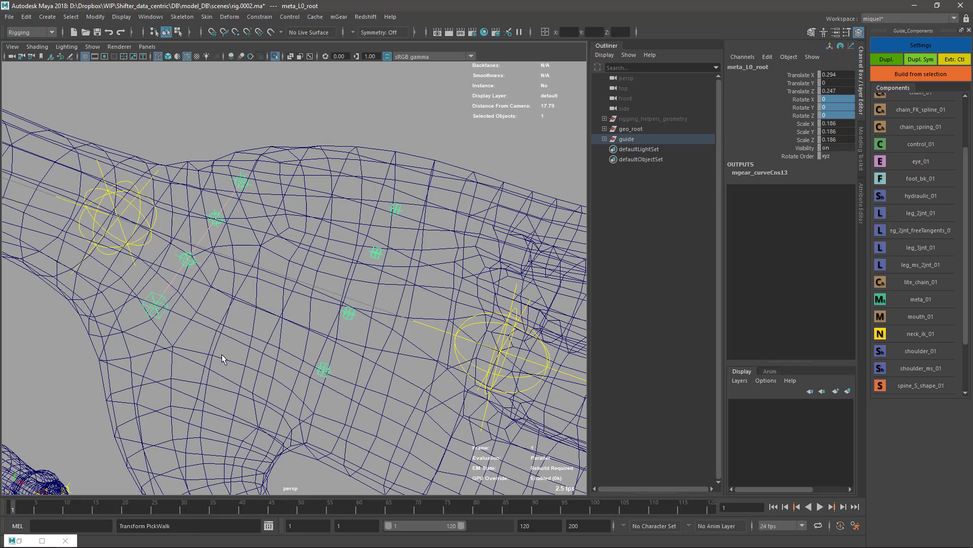
pyautogui.click(347, 314)
pyautogui.click(215, 219)
pyautogui.click(240, 183)
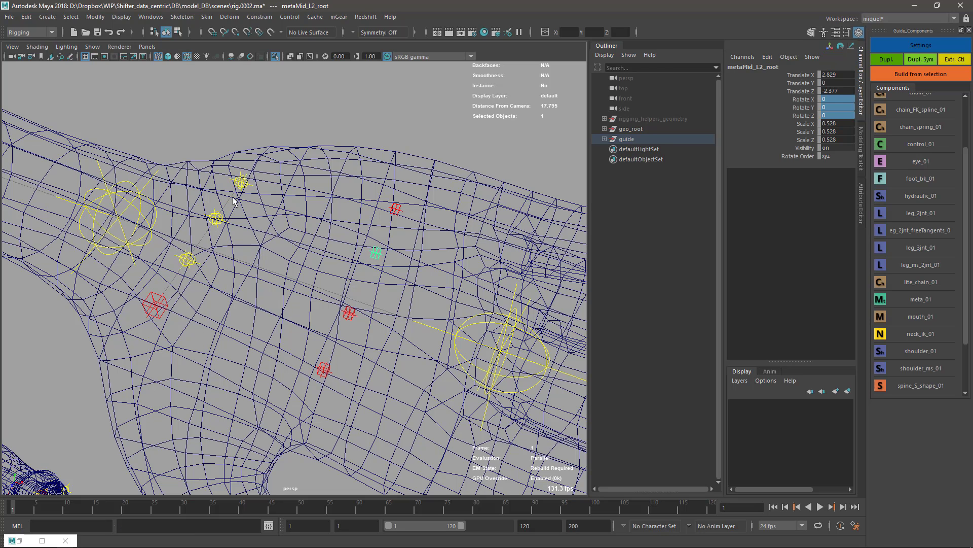
pyautogui.click(337, 359)
pyautogui.click(354, 319)
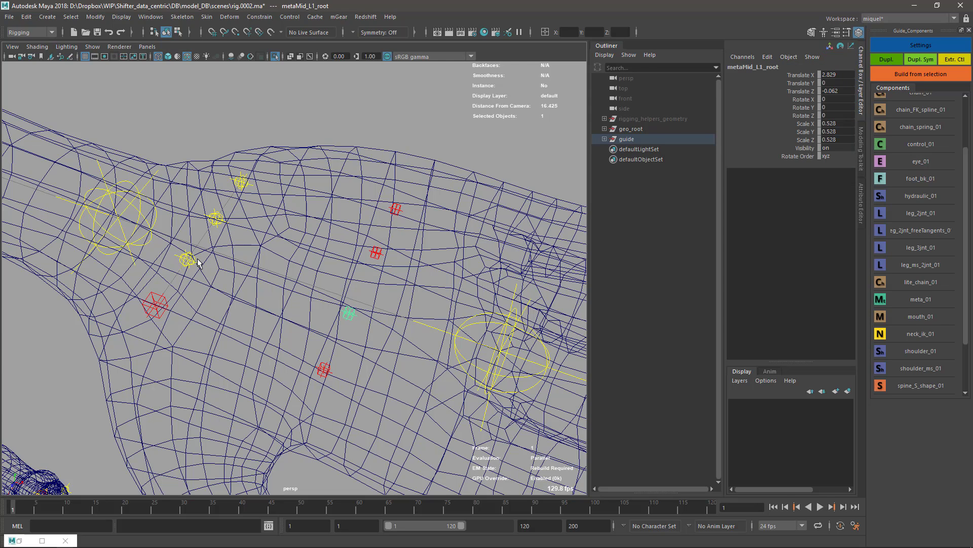
# Parent the other two metaMid copies under the second and third locators of the meta guide.
pyautogui.click(375, 253)
pyautogui.click(225, 223)
pyautogui.press('Up')
pyautogui.click(395, 208)
pyautogui.keyDown('shift'); pyautogui.click(243, 180); pyautogui.keyUp('shift')
pyautogui.keyDown('shift'); pyautogui.click(249, 171); pyautogui.keyUp('shift')
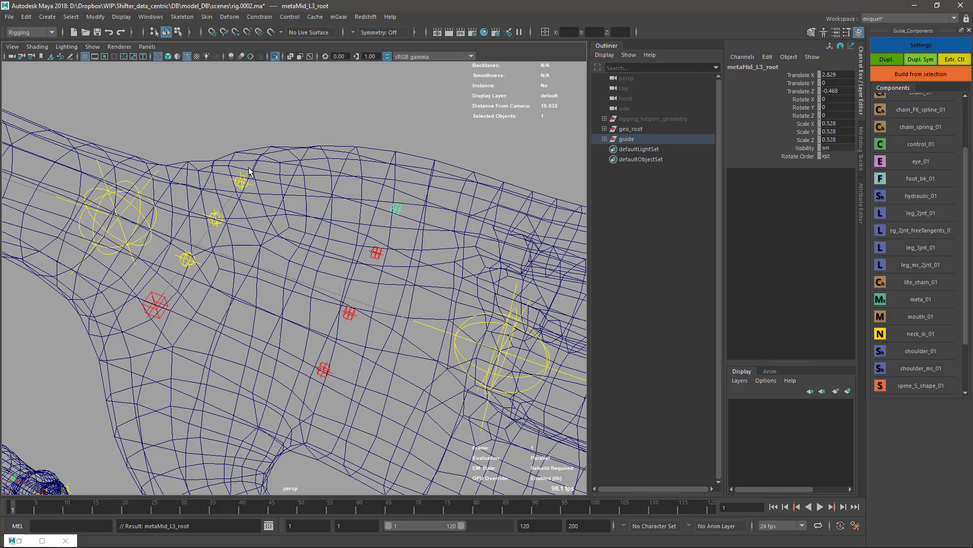
# Duplicate the metaMid guide nearest the thumb and move the copy back toward the wrist, to a Translate X of about 1.08.
pyautogui.keyDown('alt'); pyautogui.moveTo(348, 380); pyautogui.dragTo(314, 300); pyautogui.keyUp('alt')
pyautogui.keyDown('shift'); pyautogui.click(153, 329); pyautogui.keyUp('shift')
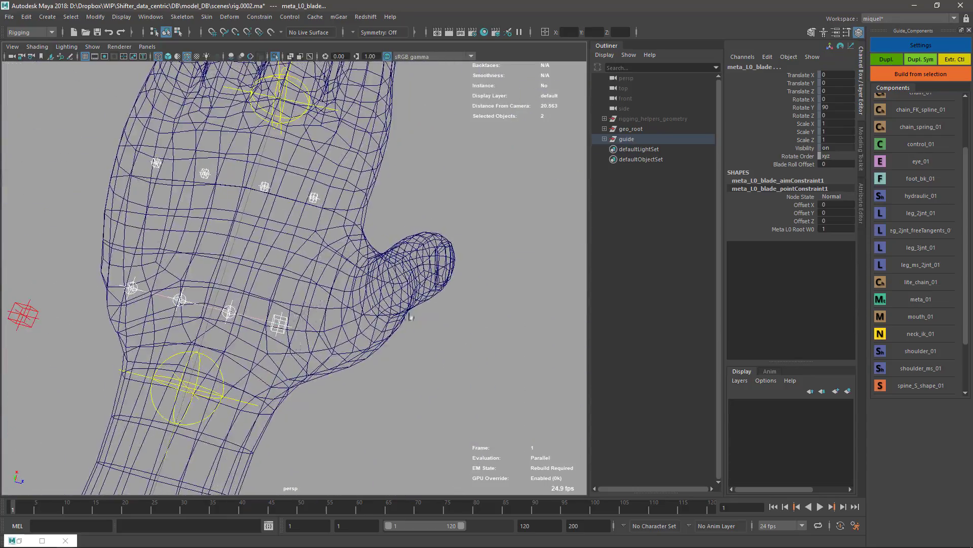
pyautogui.keyDown('alt'); pyautogui.moveTo(408, 319); pyautogui.dragTo(288, 265); pyautogui.keyUp('alt')
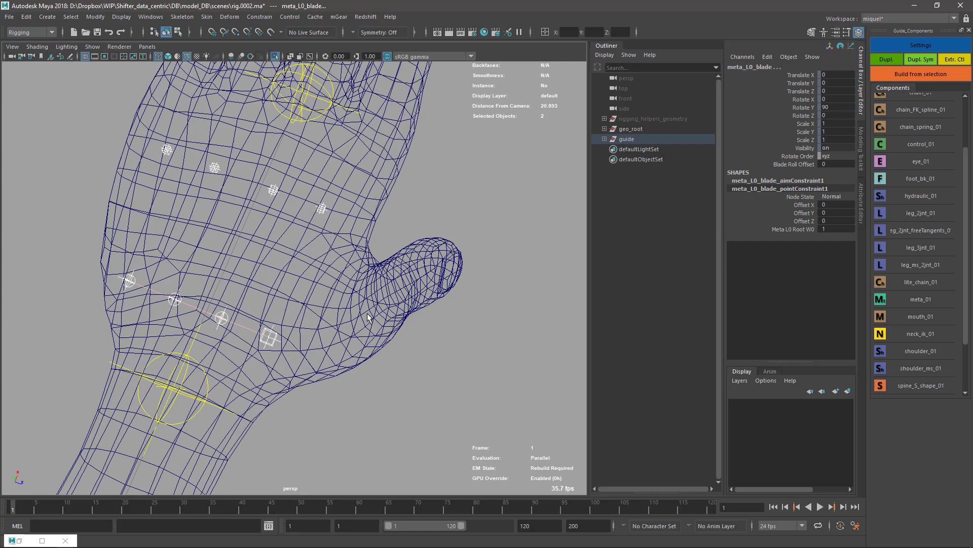
pyautogui.click(321, 209)
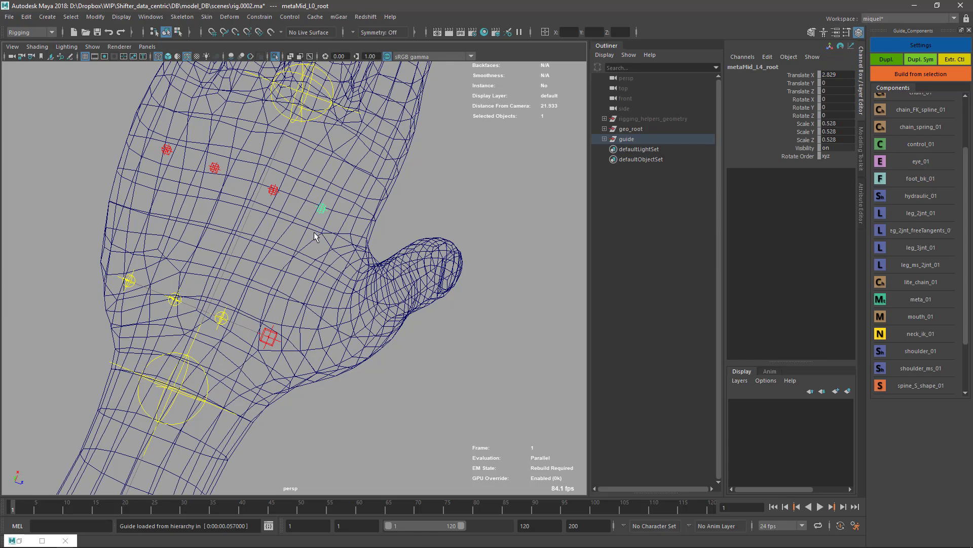
pyautogui.hotkey('ctrl', 'd')
pyautogui.moveTo(337, 189); pyautogui.dragTo(312, 247)
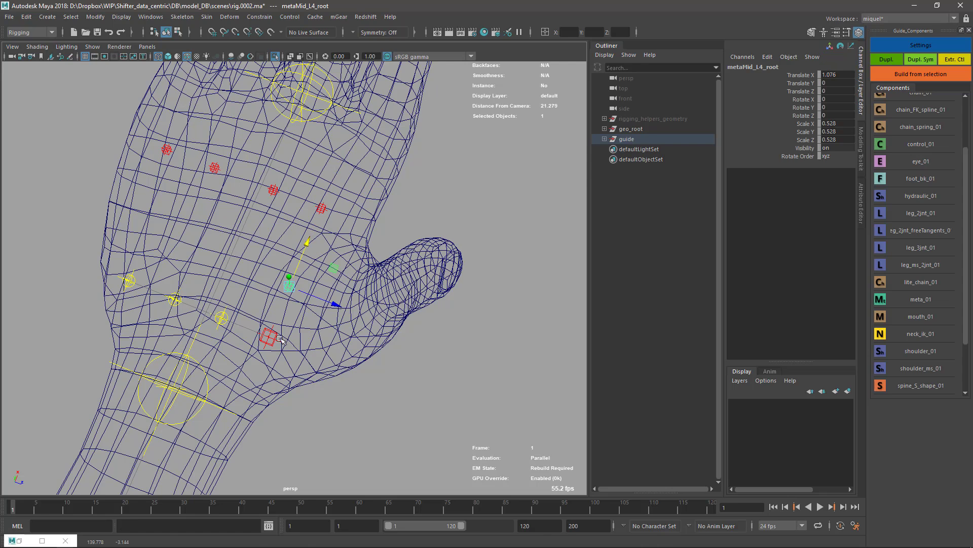
# Rename the new control component thumbBase and set its component index to 0.
pyautogui.press('Up')
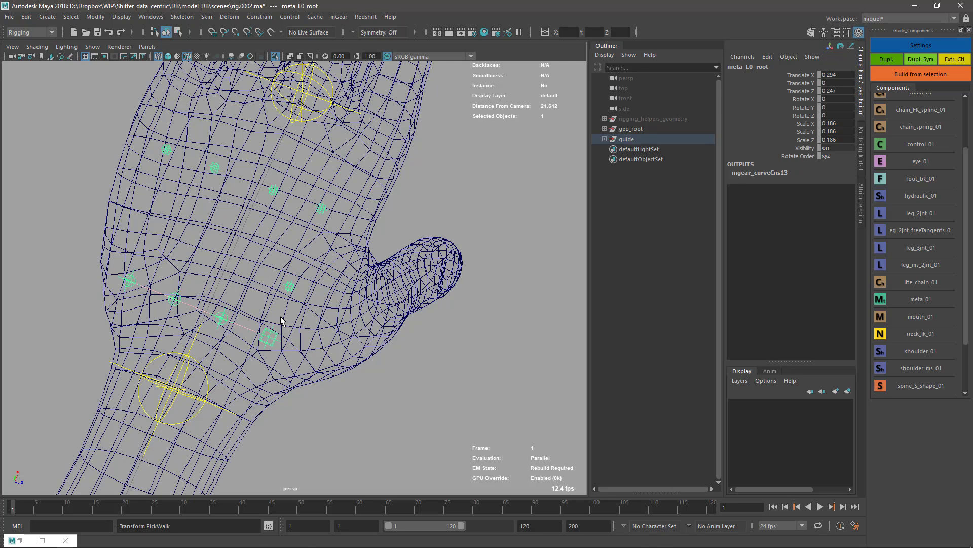
pyautogui.click(290, 288)
pyautogui.hotkey('ctrl', 'a')
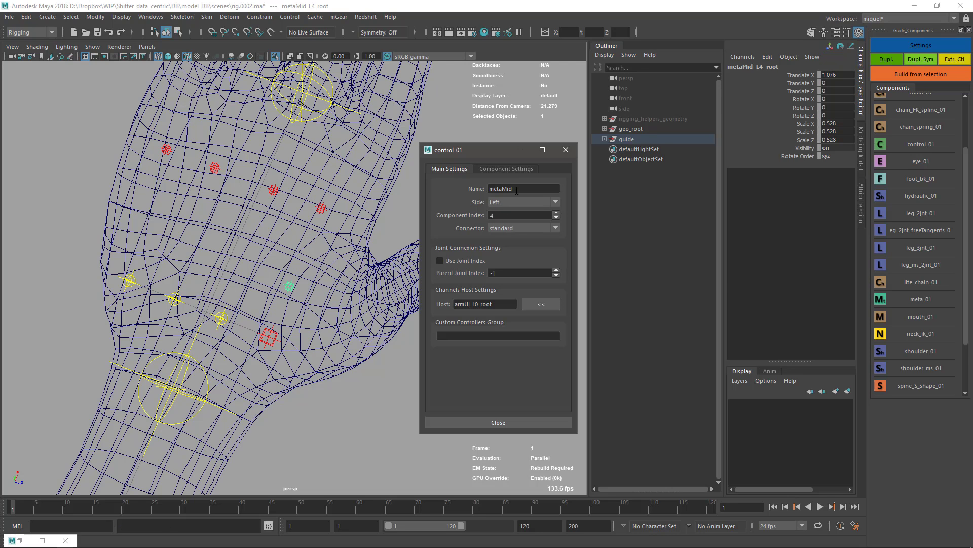
pyautogui.click(463, 208)
pyautogui.write('thumbBase')
pyautogui.click(512, 214)
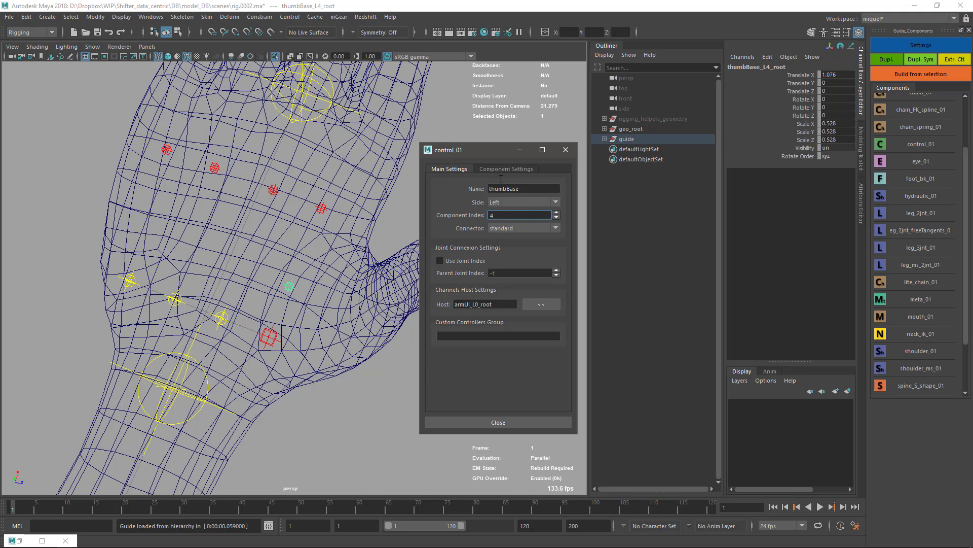
pyautogui.write('0')
# Disable the joint for the thumbBase component, set its control shape to Circle, and close the settings.
pyautogui.click(505, 169)
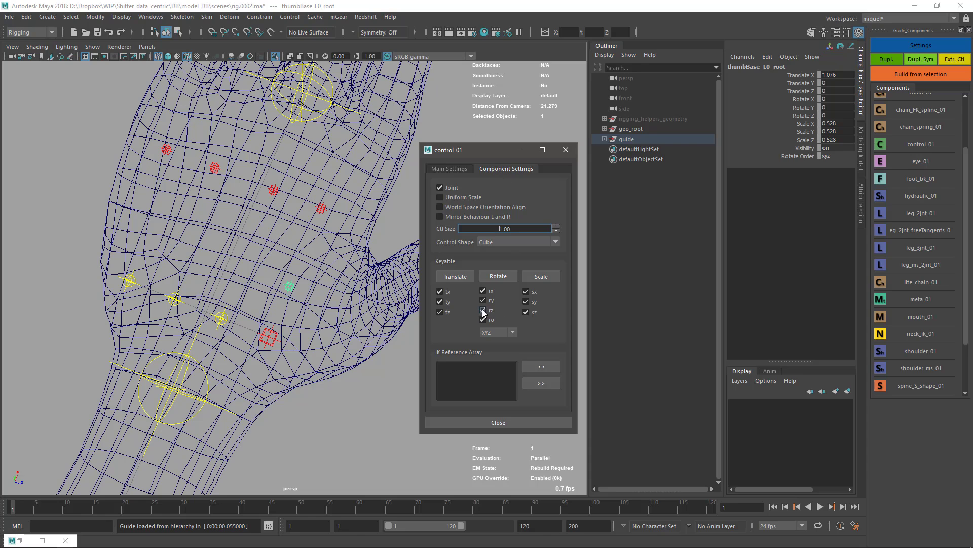
pyautogui.click(439, 187)
pyautogui.click(498, 242)
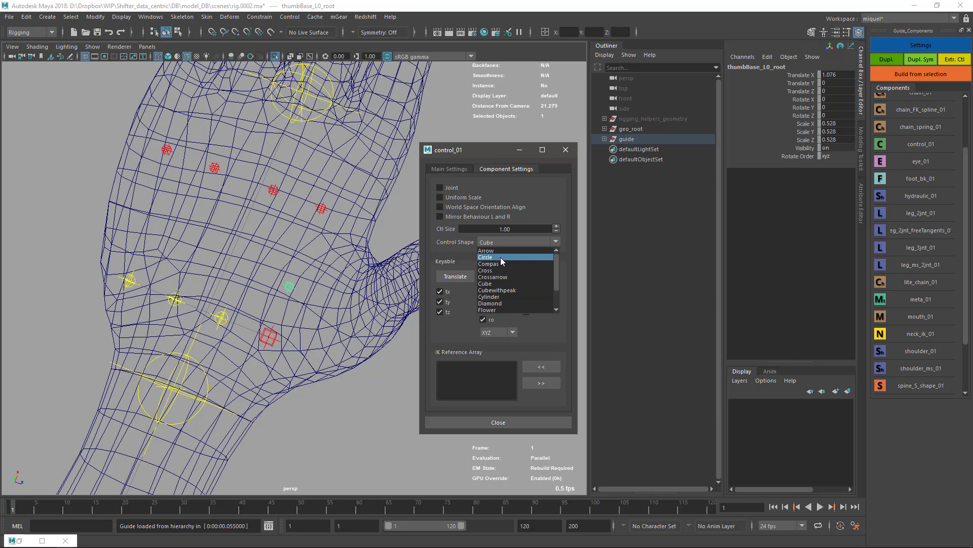
pyautogui.click(500, 257)
pyautogui.click(498, 420)
# Move the thumbBase guide toward the base of the thumb, to about 0.88, -0.6 and -0.31 in Translate X, Y and Z.
pyautogui.keyDown('alt'); pyautogui.moveTo(378, 355); pyautogui.dragTo(287, 299); pyautogui.keyUp('alt')
pyautogui.keyDown('alt'); pyautogui.moveTo(286, 299); pyautogui.dragTo(405, 295); pyautogui.keyUp('alt')
pyautogui.hotkey('ctrl', 'z')
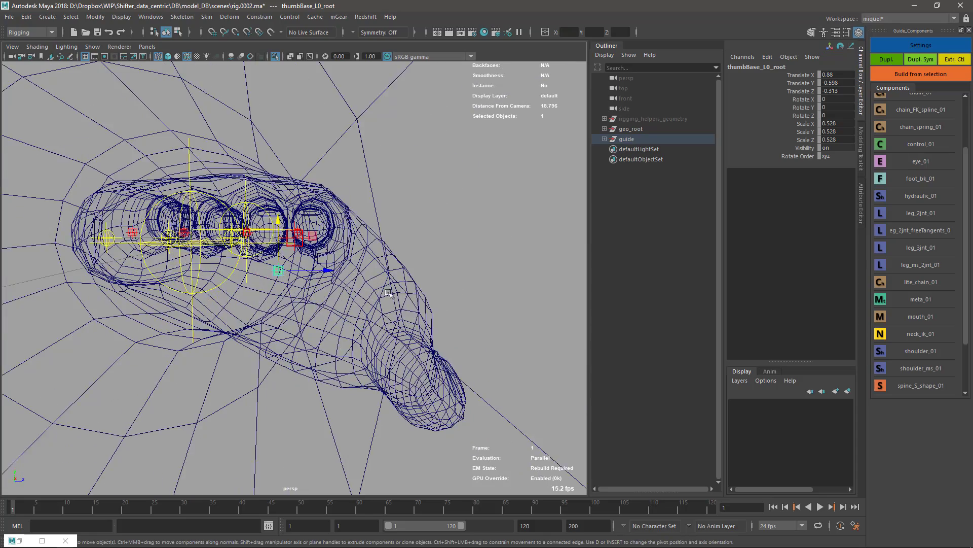
pyautogui.keyDown('alt'); pyautogui.moveTo(445, 289); pyautogui.dragTo(256, 266); pyautogui.keyUp('alt')
pyautogui.keyDown('alt'); pyautogui.moveTo(237, 346); pyautogui.dragTo(315, 319); pyautogui.keyUp('alt')
# Switch to Mischief and, on a blank area, sketch the palm line, the thumb outline with its bone chain, and a curved rotation arrow.
pyautogui.hotkey('alt', 'Tab')
pyautogui.hotkey('alt', 'Tab')
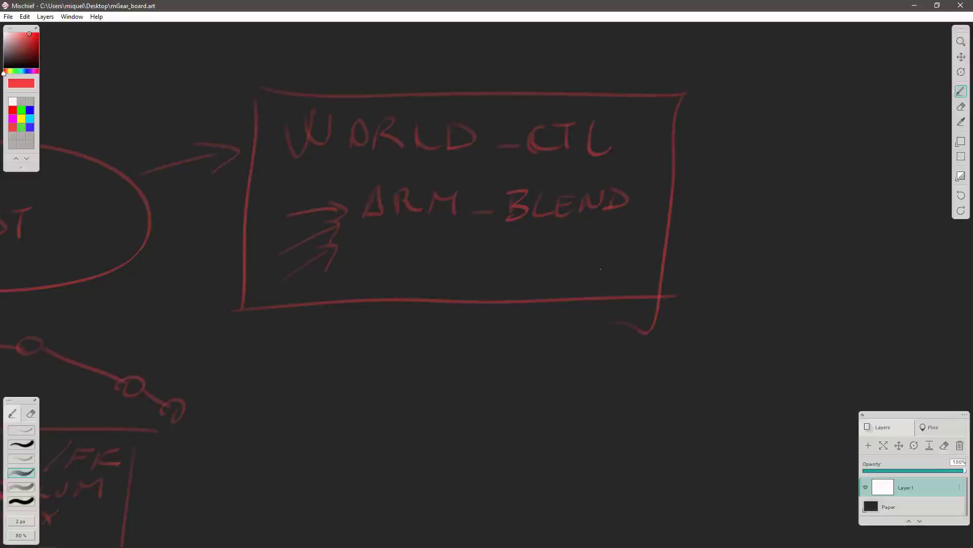
pyautogui.moveTo(635, 269); pyautogui.dragTo(393, 281)
pyautogui.press('b')
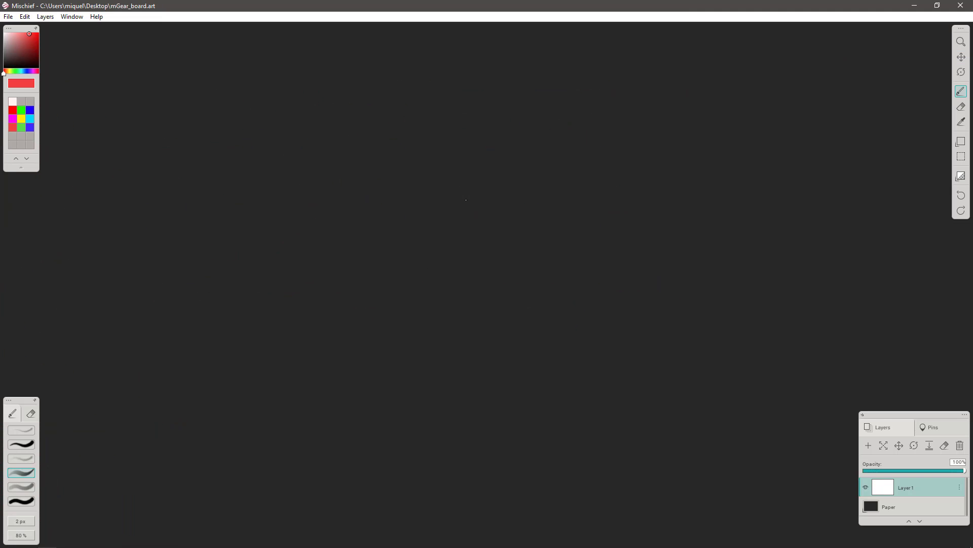
pyautogui.moveTo(370, 207); pyautogui.dragTo(609, 213)
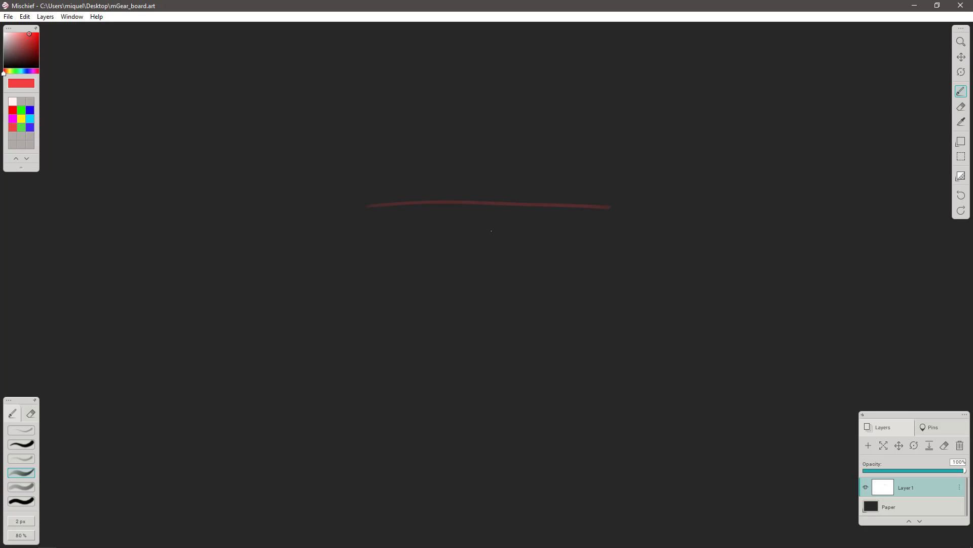
pyautogui.moveTo(493, 233); pyautogui.dragTo(574, 334)
pyautogui.moveTo(422, 285)
pyautogui.mouseDown()
pyautogui.moveTo(522, 363)
pyautogui.moveTo(596, 329)
pyautogui.mouseUp()
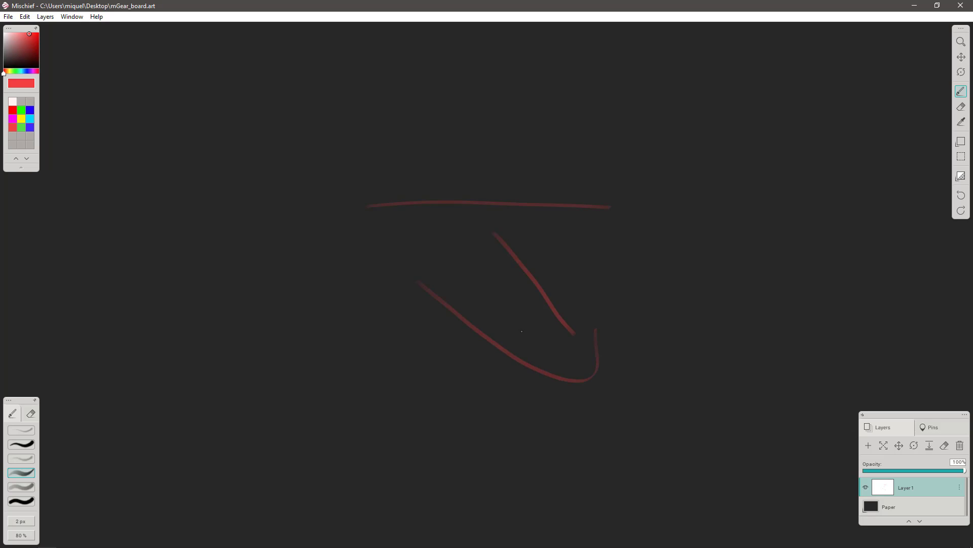
pyautogui.moveTo(447, 244); pyautogui.dragTo(449, 239)
pyautogui.moveTo(404, 166)
pyautogui.mouseDown()
pyautogui.moveTo(509, 186)
pyautogui.moveTo(510, 165)
pyautogui.mouseUp()
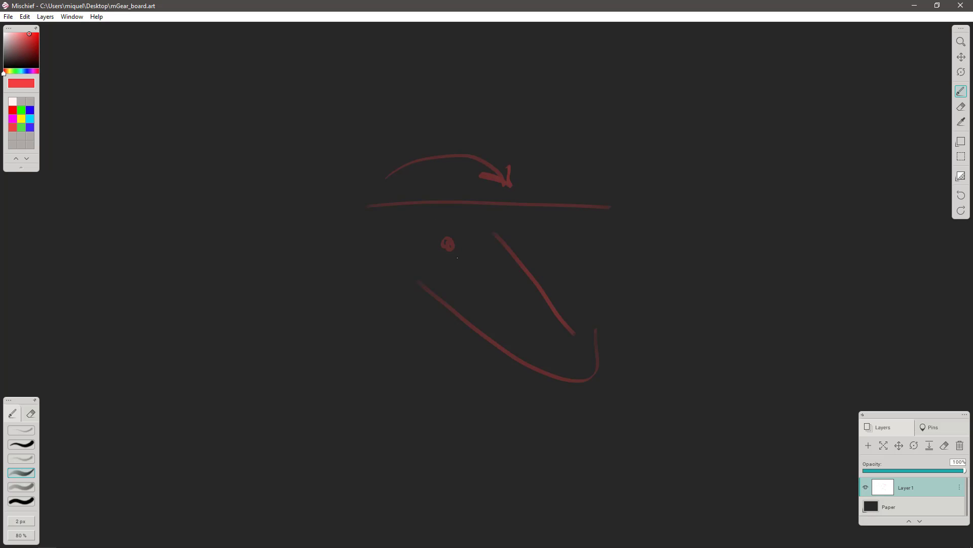
pyautogui.moveTo(446, 250); pyautogui.dragTo(534, 332)
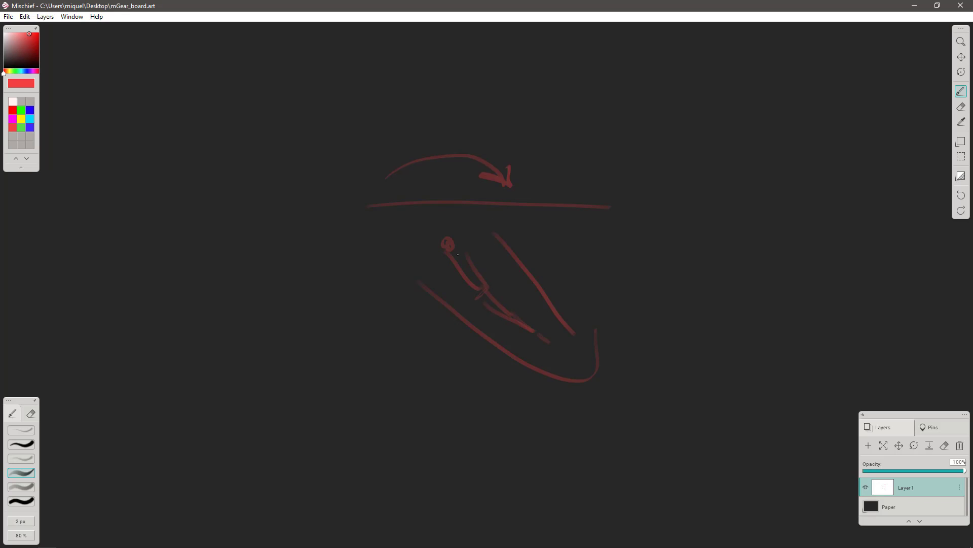
pyautogui.moveTo(460, 253); pyautogui.dragTo(471, 275)
# On a blank area beside the thumb sketch, draw a box-shaped hand in perspective with finger divisions and a thumb block.
pyautogui.moveTo(689, 257)
pyautogui.mouseDown()
pyautogui.moveTo(573, 267)
pyautogui.moveTo(564, 252)
pyautogui.mouseUp()
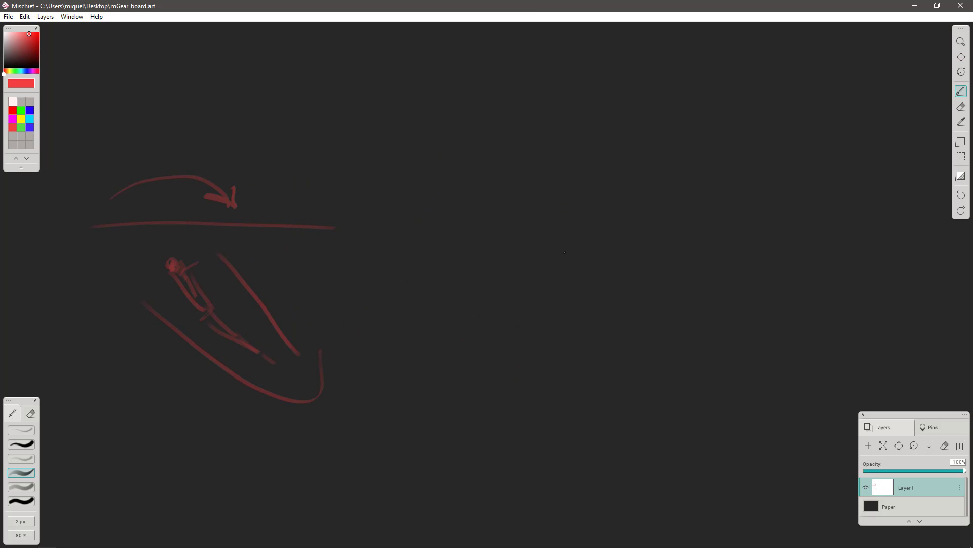
pyautogui.moveTo(540, 215)
pyautogui.mouseDown()
pyautogui.moveTo(598, 264)
pyautogui.moveTo(530, 247)
pyautogui.moveTo(581, 289)
pyautogui.mouseUp()
pyautogui.moveTo(544, 211)
pyautogui.mouseDown()
pyautogui.moveTo(600, 194)
pyautogui.moveTo(640, 220)
pyautogui.moveTo(641, 239)
pyautogui.mouseUp()
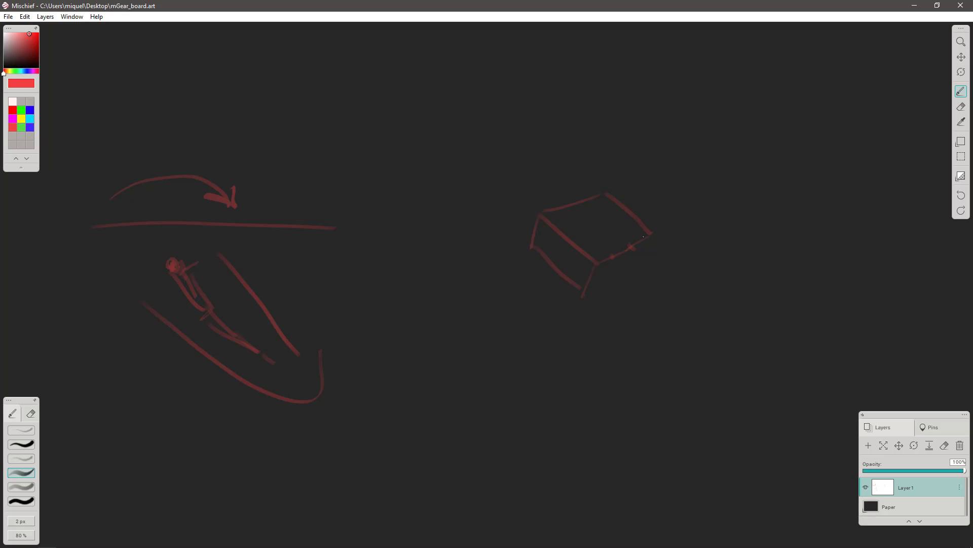
pyautogui.moveTo(642, 244); pyautogui.dragTo(668, 274)
pyautogui.moveTo(656, 235); pyautogui.dragTo(680, 268)
pyautogui.moveTo(614, 257)
pyautogui.mouseDown()
pyautogui.moveTo(633, 281)
pyautogui.moveTo(652, 279)
pyautogui.moveTo(617, 282)
pyautogui.moveTo(619, 300)
pyautogui.mouseUp()
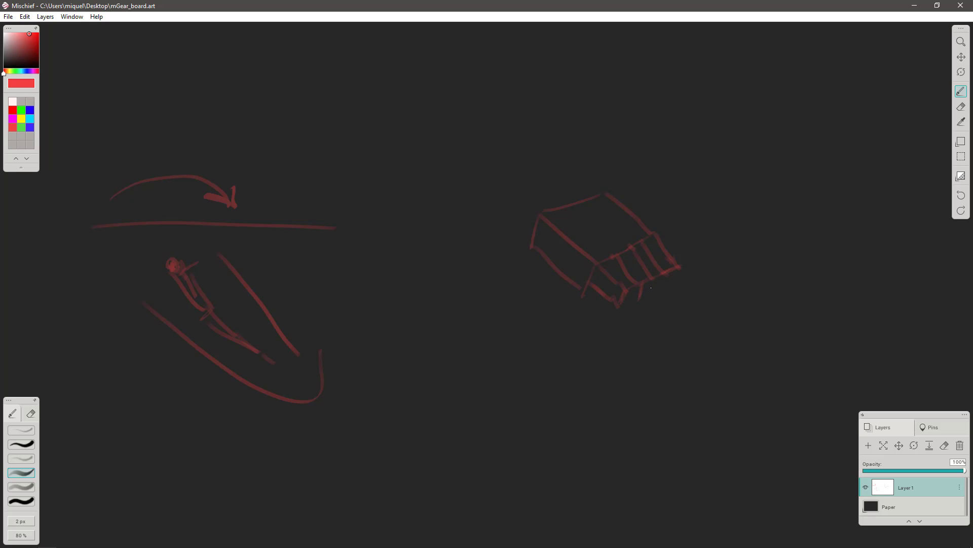
pyautogui.moveTo(667, 275)
pyautogui.mouseDown()
pyautogui.moveTo(663, 293)
pyautogui.moveTo(692, 284)
pyautogui.mouseUp()
pyautogui.moveTo(523, 291); pyautogui.dragTo(556, 298)
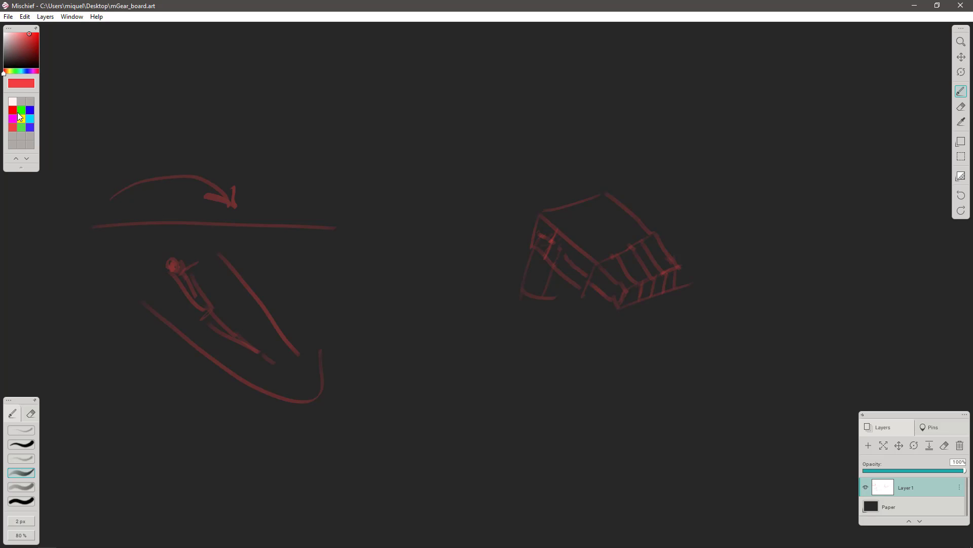
# Draw red, blue and green orientation axes at the sketched thumb's base and outline the hand box's side face in green.
pyautogui.click(14, 111)
pyautogui.click(31, 110)
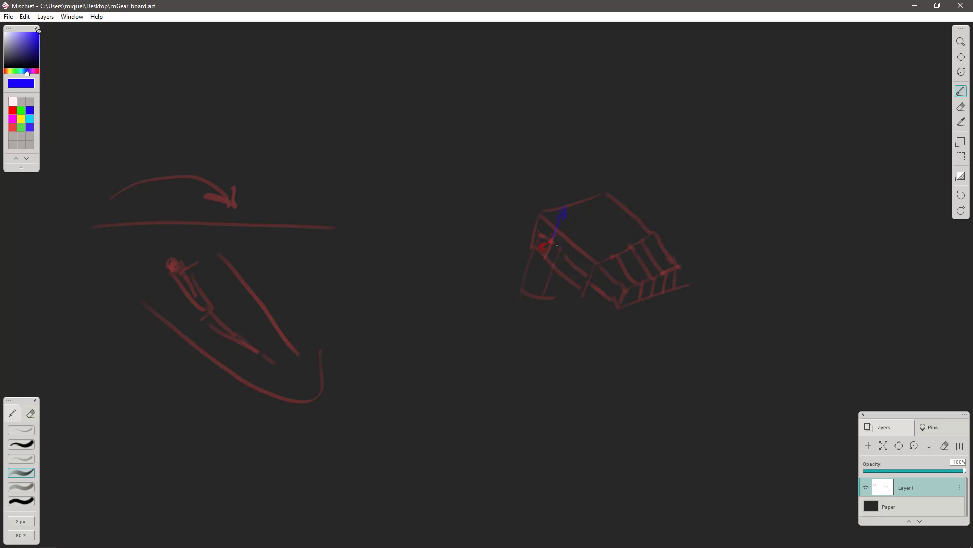
pyautogui.click(21, 110)
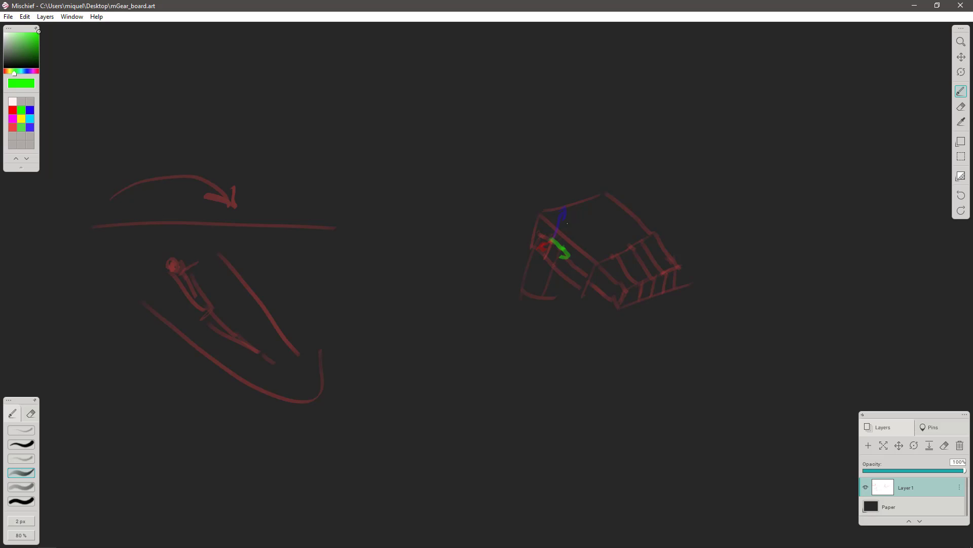
pyautogui.moveTo(538, 214); pyautogui.dragTo(583, 256)
pyautogui.moveTo(584, 291); pyautogui.dragTo(552, 267)
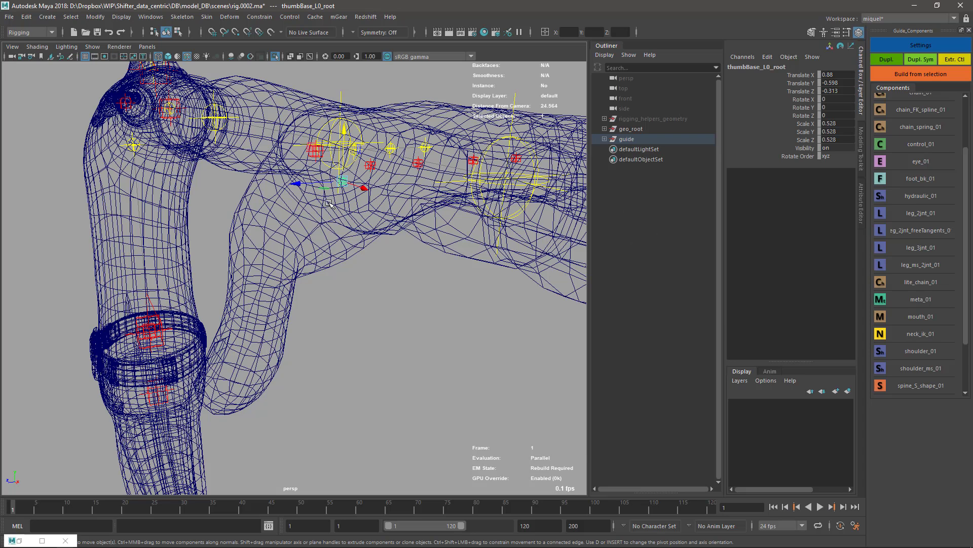
# Turn the Maya hand to a side view and sketch a green curved arrow over it from the palm toward the thumb.
pyautogui.moveTo(421, 259)
pyautogui.keyDown('alt'); pyautogui.mouseDown()
pyautogui.moveTo(410, 219)
pyautogui.moveTo(400, 226)
pyautogui.mouseUp(); pyautogui.keyUp('alt')
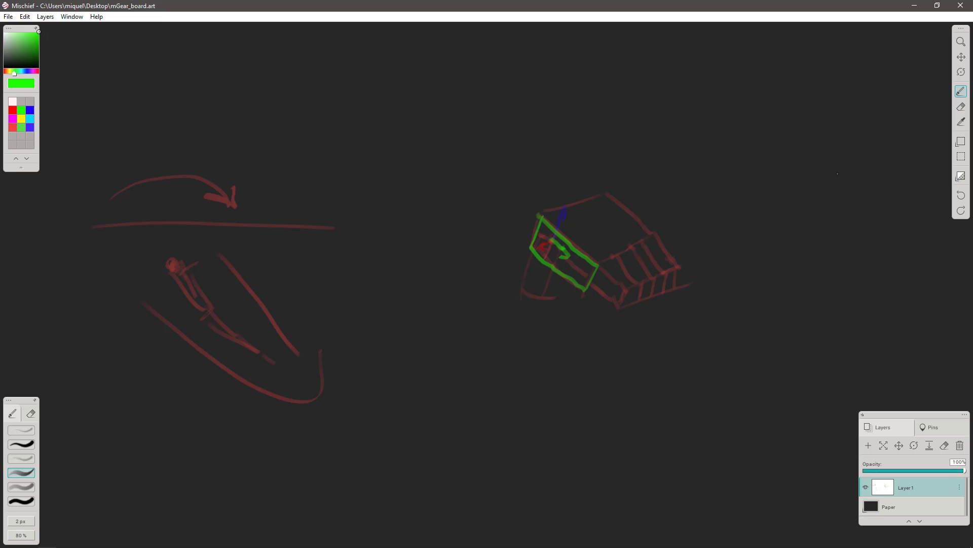
pyautogui.hotkey('ctrl', 'e')
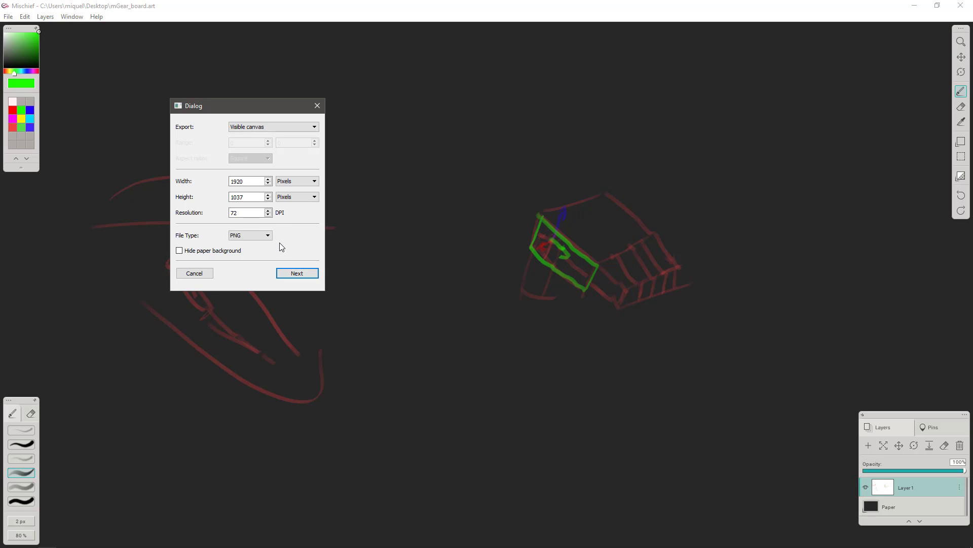
pyautogui.press('Escape')
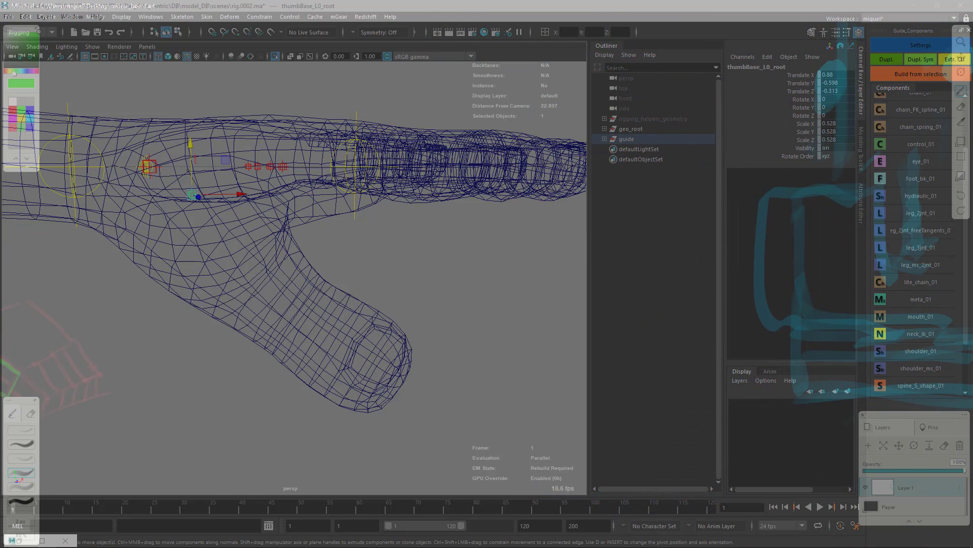
pyautogui.moveTo(196, 158)
pyautogui.mouseDown()
pyautogui.moveTo(322, 212)
pyautogui.moveTo(318, 256)
pyautogui.mouseUp()
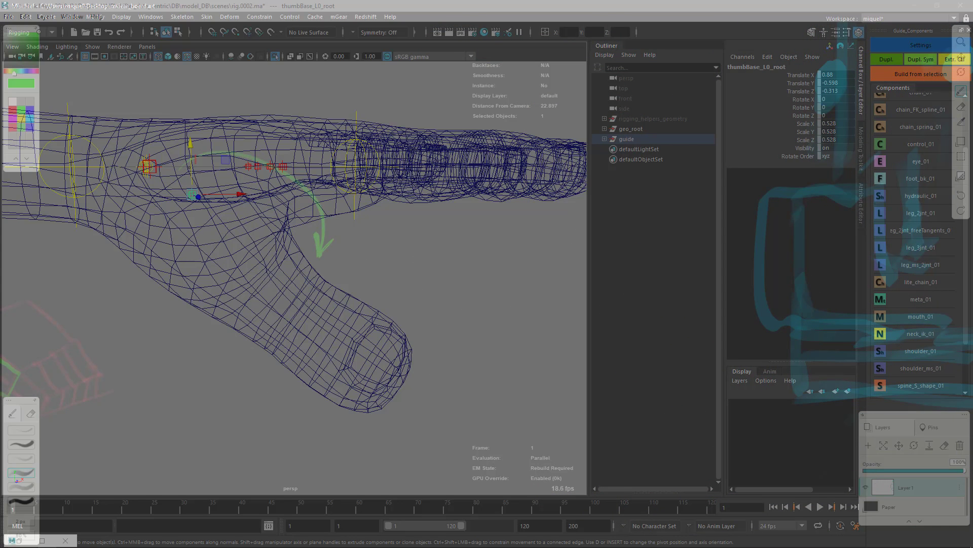
pyautogui.press('Escape')
# Back in Maya, add a lite_chain_01 component under the thumbBase guide with 3 joints, direction x and spacing 1.0.
pyautogui.press('space')
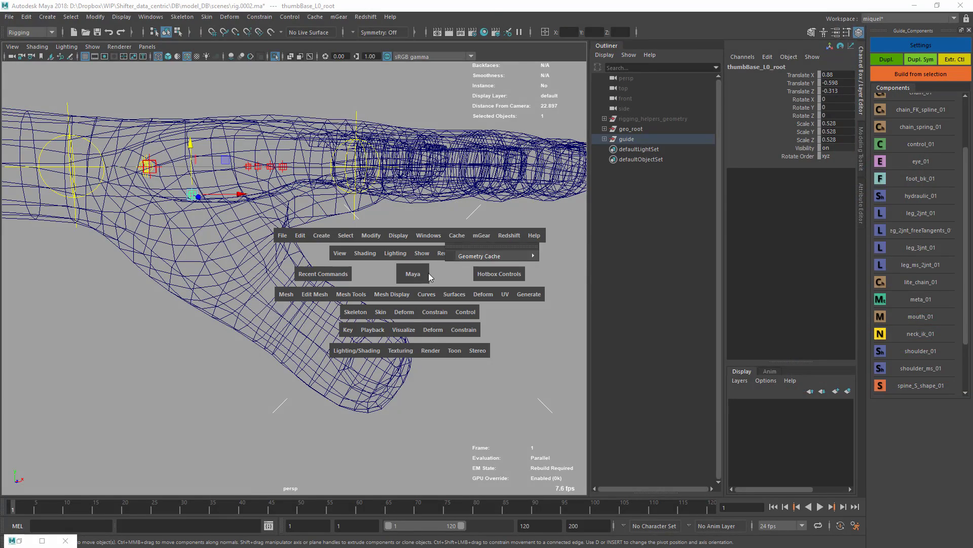
pyautogui.press('space')
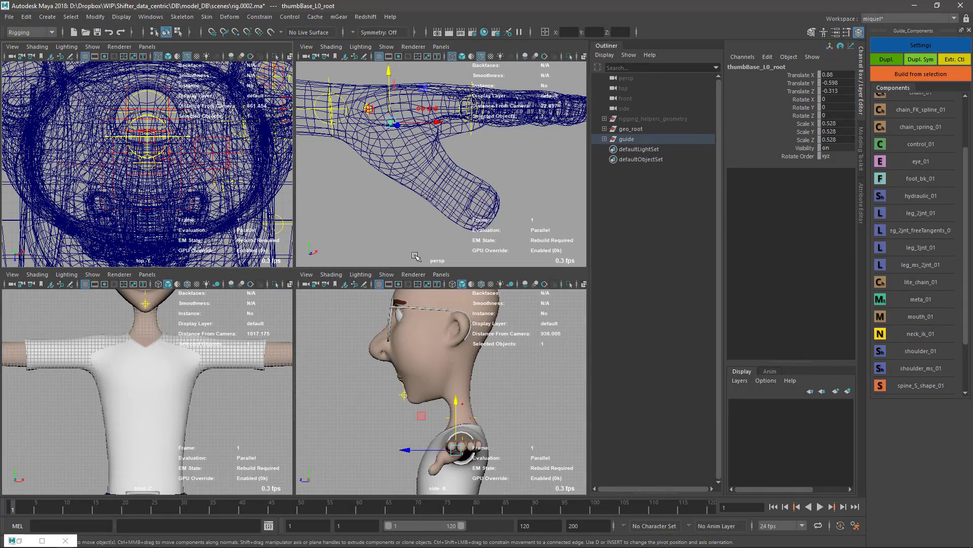
pyautogui.press('space')
pyautogui.keyDown('alt'); pyautogui.moveTo(435, 232); pyautogui.dragTo(489, 269); pyautogui.keyUp('alt')
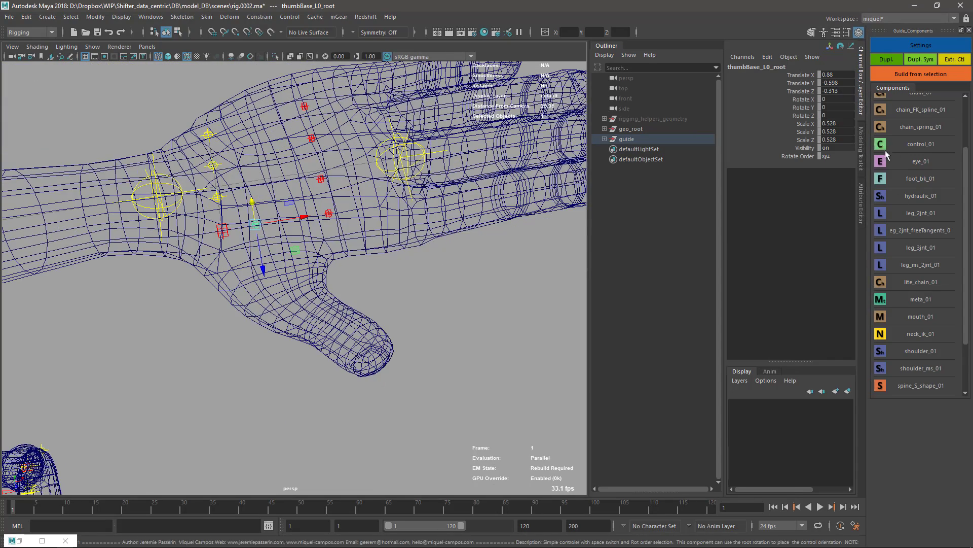
pyautogui.scroll(1, 968, 162)
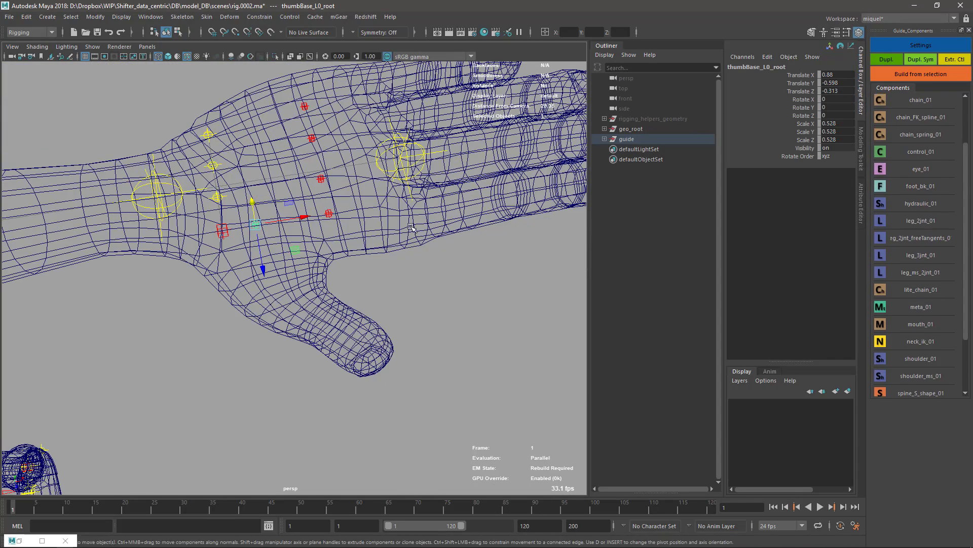
pyautogui.keyDown('alt'); pyautogui.moveTo(442, 324); pyautogui.dragTo(412, 234); pyautogui.keyUp('alt')
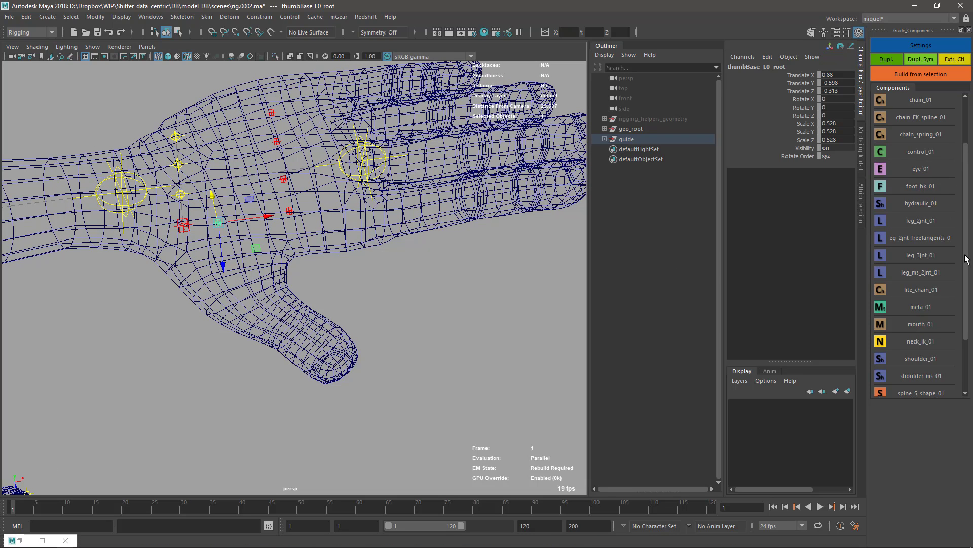
pyautogui.scroll(-1, 967, 259)
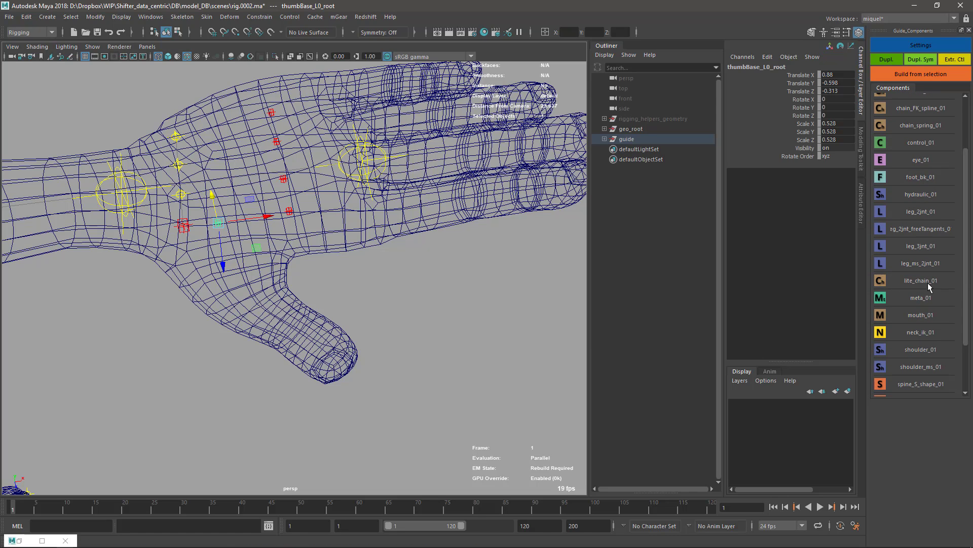
pyautogui.click(880, 280)
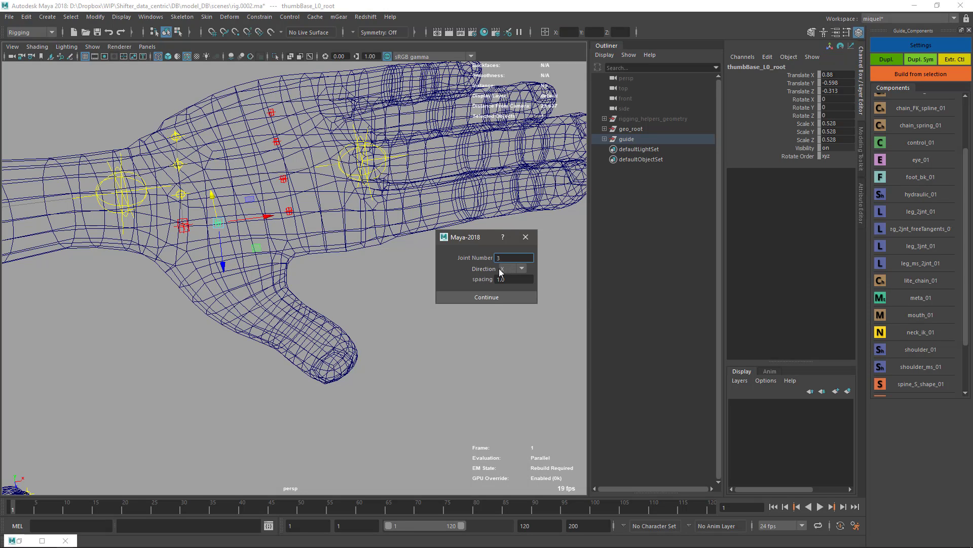
pyautogui.click(502, 297)
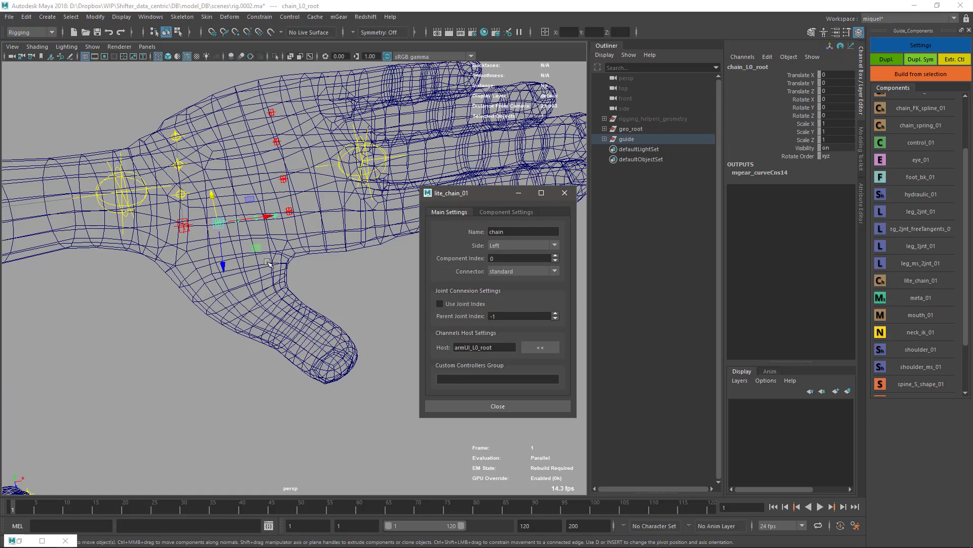
# Rotate the new chain root to aim along the thumb, to about 69.2, -44.8 and -51.5 in Rotate X, Y and Z.
pyautogui.scroll(3, 268, 262)
pyautogui.scroll(2, 303, 255)
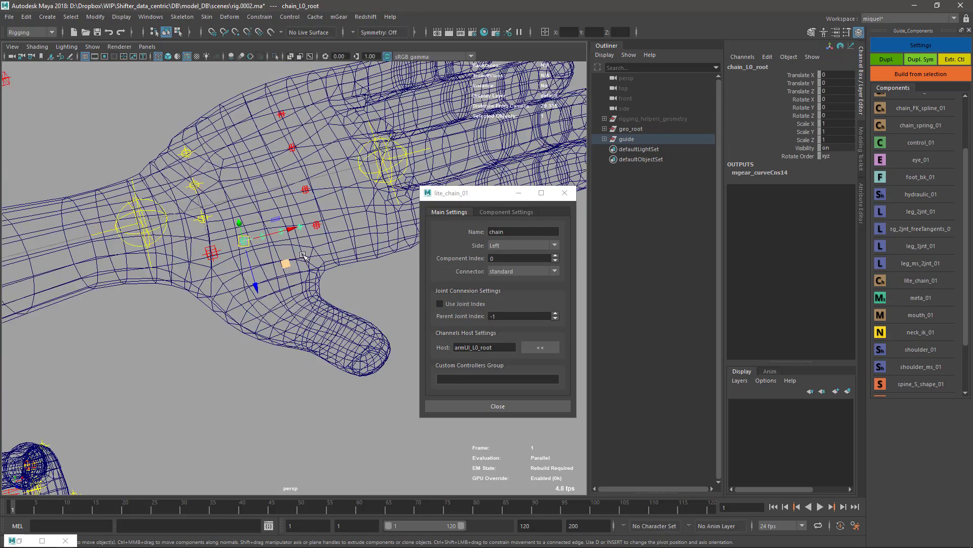
pyautogui.press('e')
pyautogui.moveTo(295, 258); pyautogui.dragTo(288, 282)
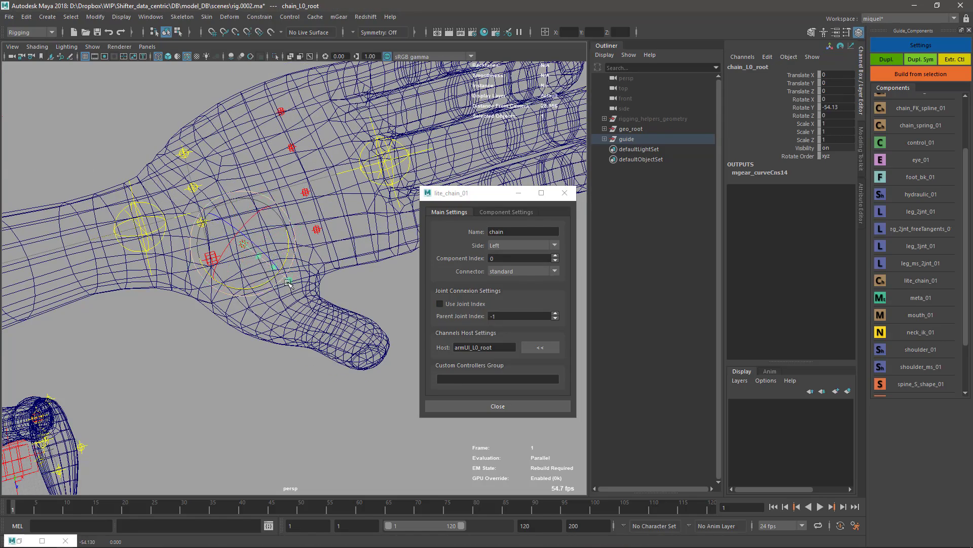
pyautogui.scroll(3, 286, 280)
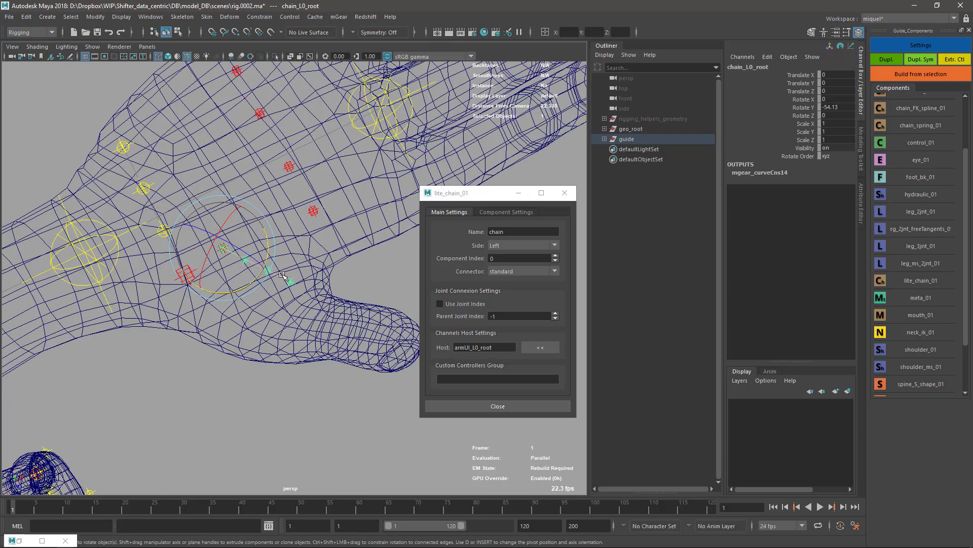
pyautogui.keyDown('alt'); pyautogui.moveTo(268, 220); pyautogui.dragTo(288, 261); pyautogui.keyUp('alt')
# Rename the chain component thumb, close its settings, and scale the chain root uniformly to about 2.97 to span the thumb.
pyautogui.doubleClick(499, 230)
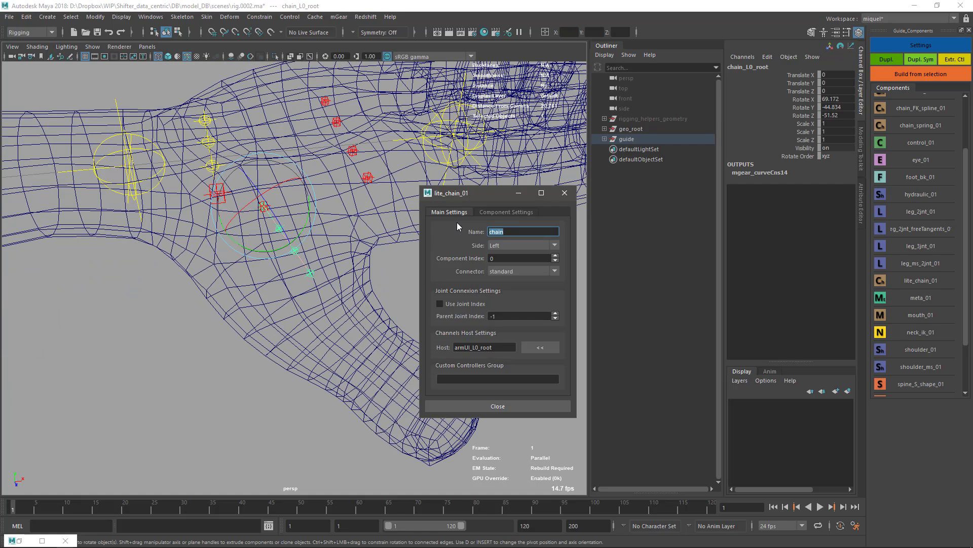
pyautogui.write('thumb')
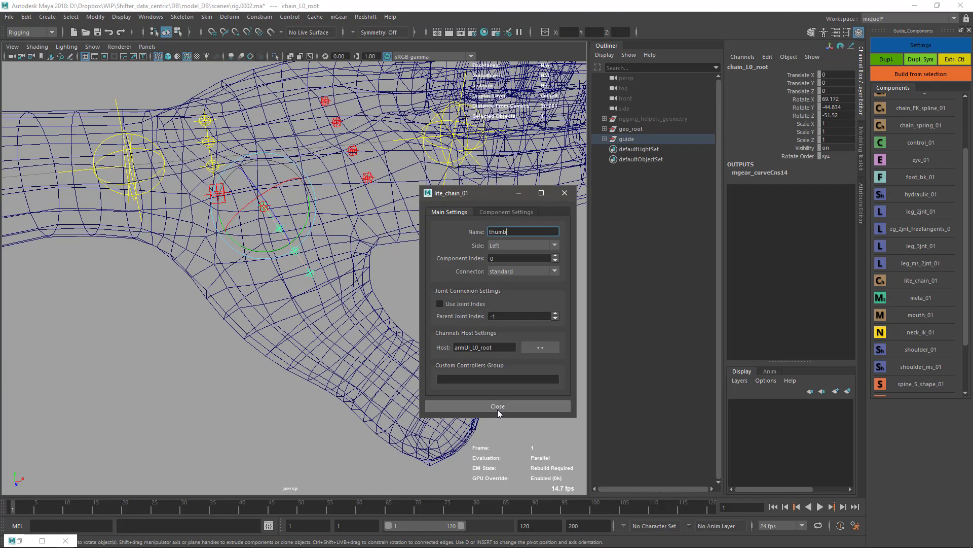
pyautogui.click(497, 406)
pyautogui.press('r')
pyautogui.moveTo(267, 208); pyautogui.dragTo(343, 254)
# Shift the first thumb locator to a Translate Z of about 0.34 and rotate it to about 12 in Rotate Y.
pyautogui.click(342, 250)
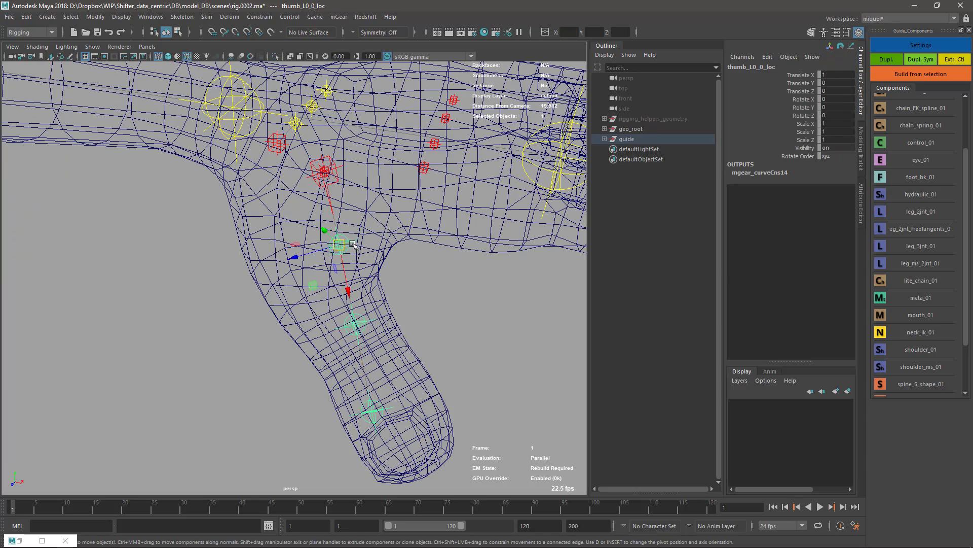
pyautogui.press('e')
pyautogui.moveTo(346, 265); pyautogui.dragTo(431, 231)
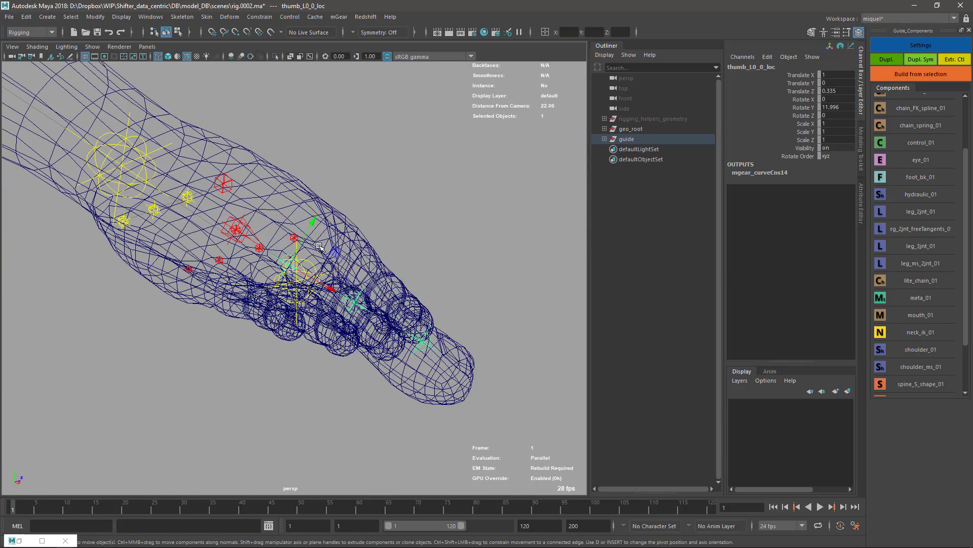
# Fit the first thumb locator inside the thumb at about 0.23 and 0.29 in Translate Y and Z, rotated about -3.2, 15.8 and -13.4.
pyautogui.moveTo(363, 237); pyautogui.dragTo(346, 266)
pyautogui.press('e')
pyautogui.keyDown('alt'); pyautogui.moveTo(348, 263); pyautogui.dragTo(358, 234); pyautogui.keyUp('alt')
pyautogui.press('w')
pyautogui.press('e')
pyautogui.press('w')
pyautogui.keyDown('alt'); pyautogui.moveTo(400, 250); pyautogui.dragTo(348, 412); pyautogui.keyUp('alt')
pyautogui.press('e')
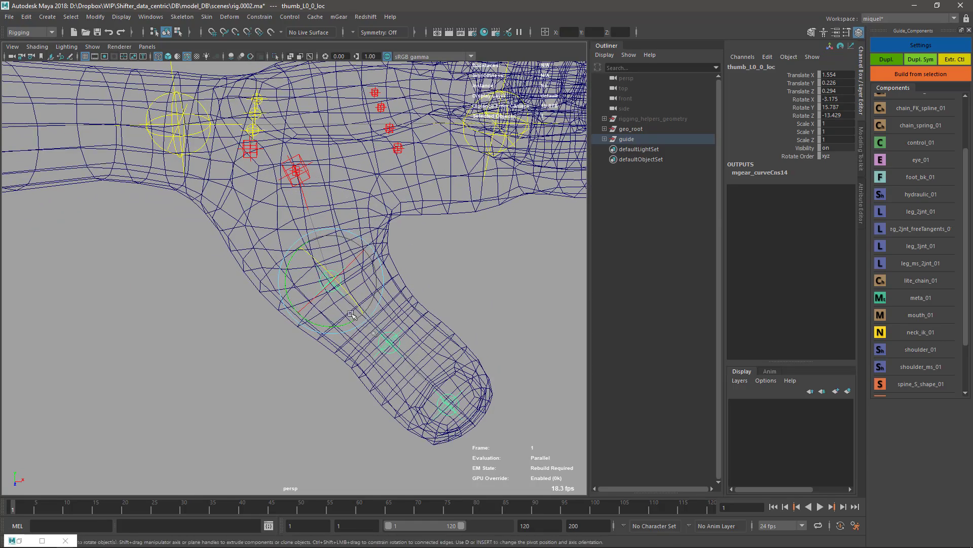
pyautogui.press('w')
pyautogui.moveTo(357, 307); pyautogui.dragTo(354, 305)
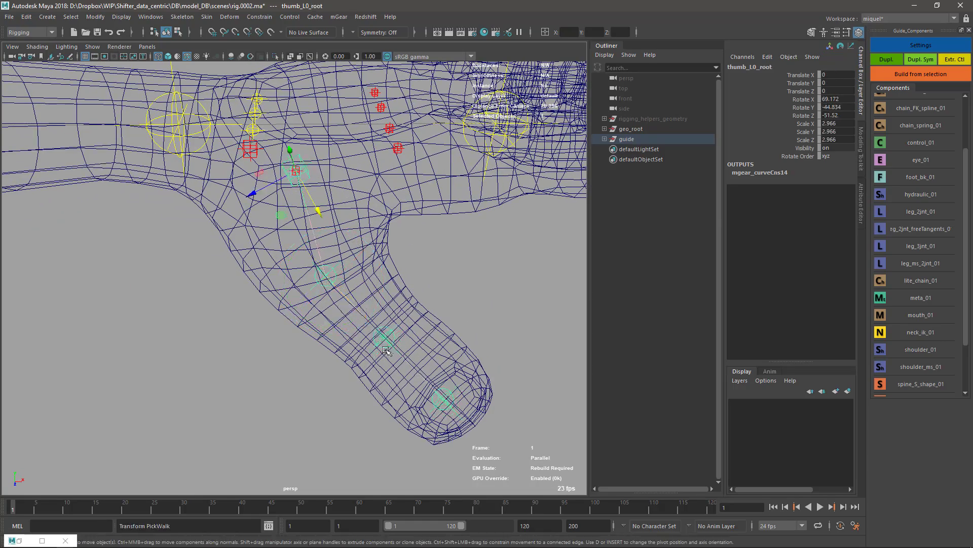
# Slide the second and third thumb locators along the thumb to about 0.95 and 1.5 in Translate X.
pyautogui.click(415, 368)
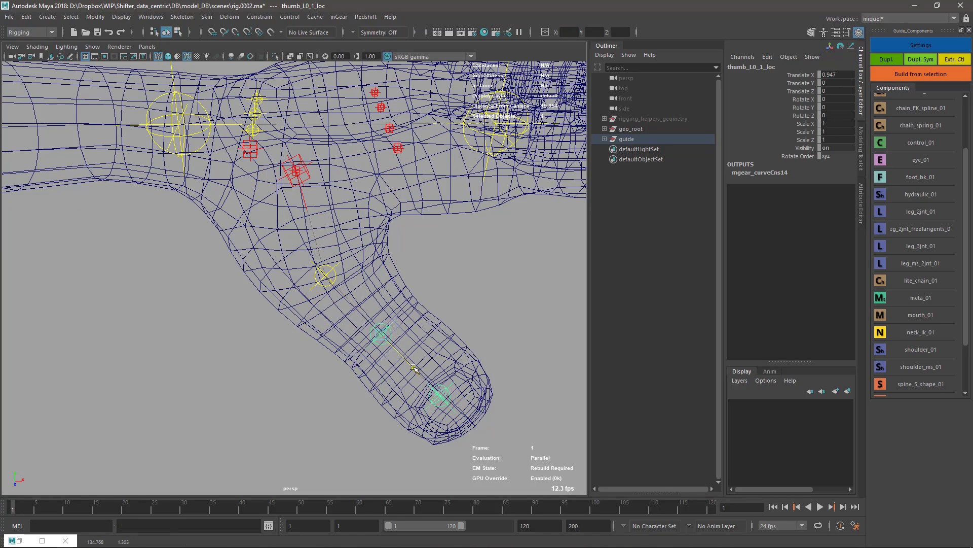
pyautogui.click(440, 396)
pyautogui.moveTo(467, 424); pyautogui.dragTo(497, 455)
pyautogui.keyDown('alt'); pyautogui.moveTo(451, 431); pyautogui.dragTo(423, 346); pyautogui.keyUp('alt')
pyautogui.press('Up')
pyautogui.press('Up')
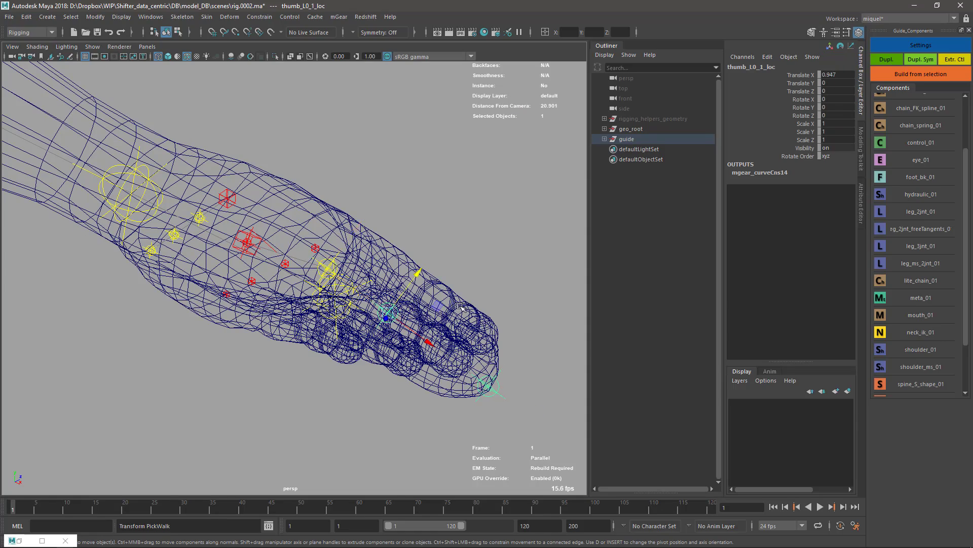
pyautogui.click(490, 386)
pyautogui.keyDown('alt'); pyautogui.moveTo(490, 386); pyautogui.dragTo(414, 350); pyautogui.keyUp('alt')
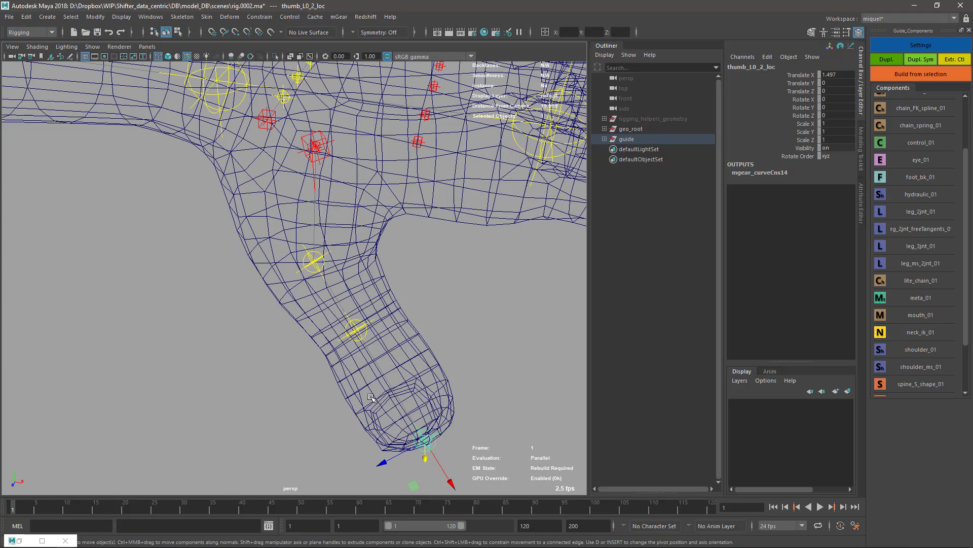
# Rotate the first thumb locator to about -1.6, 16.0 and -7.6 and move it to about 0.14 in Translate Y.
pyautogui.keyDown('alt'); pyautogui.moveTo(438, 419); pyautogui.dragTo(405, 324); pyautogui.keyUp('alt')
pyautogui.press('Up')
pyautogui.press('Up')
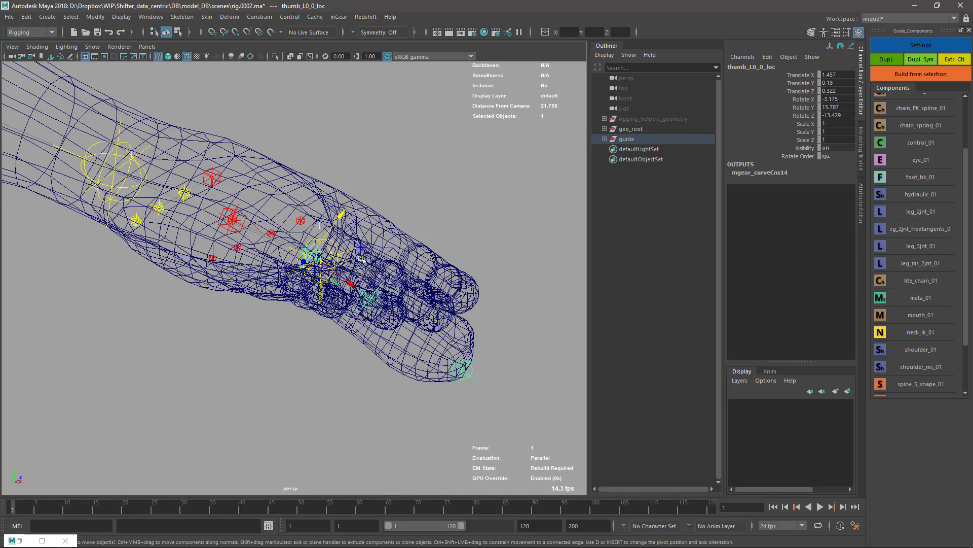
pyautogui.press('e')
pyautogui.moveTo(351, 268); pyautogui.dragTo(335, 220)
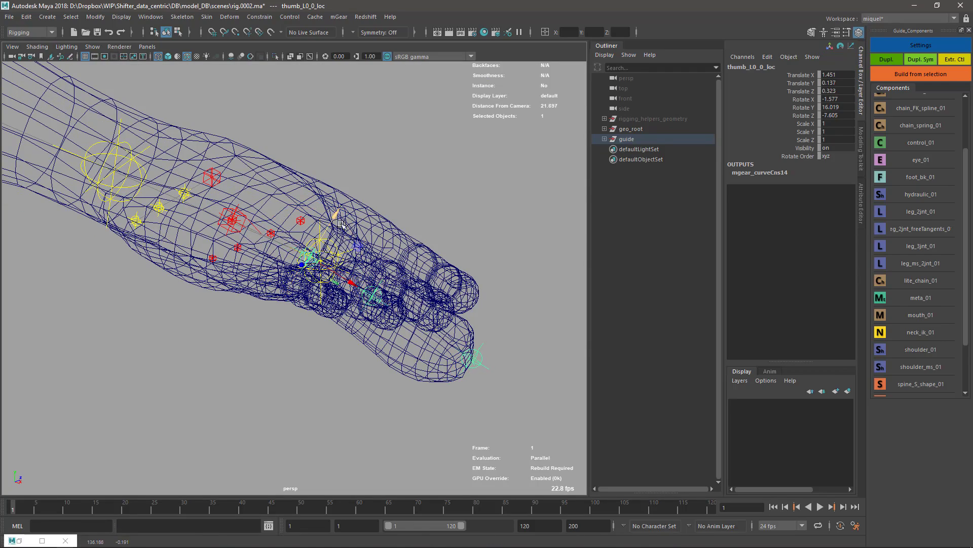
# Move the first thumb locator to about 0.08 in Translate Y and fine-tune its rotation to follow the thumb.
pyautogui.keyDown('alt'); pyautogui.moveTo(488, 296); pyautogui.dragTo(370, 366); pyautogui.keyUp('alt')
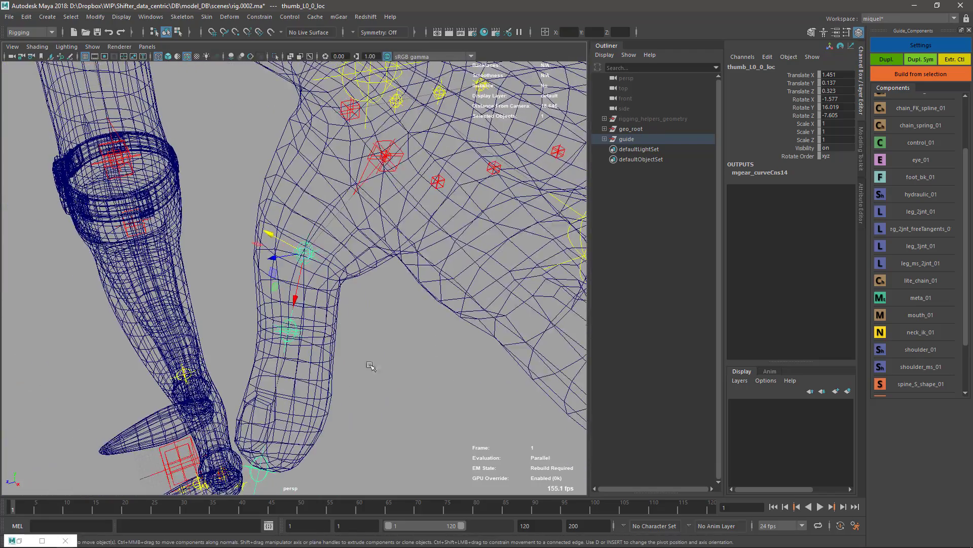
pyautogui.moveTo(287, 243); pyautogui.dragTo(300, 251)
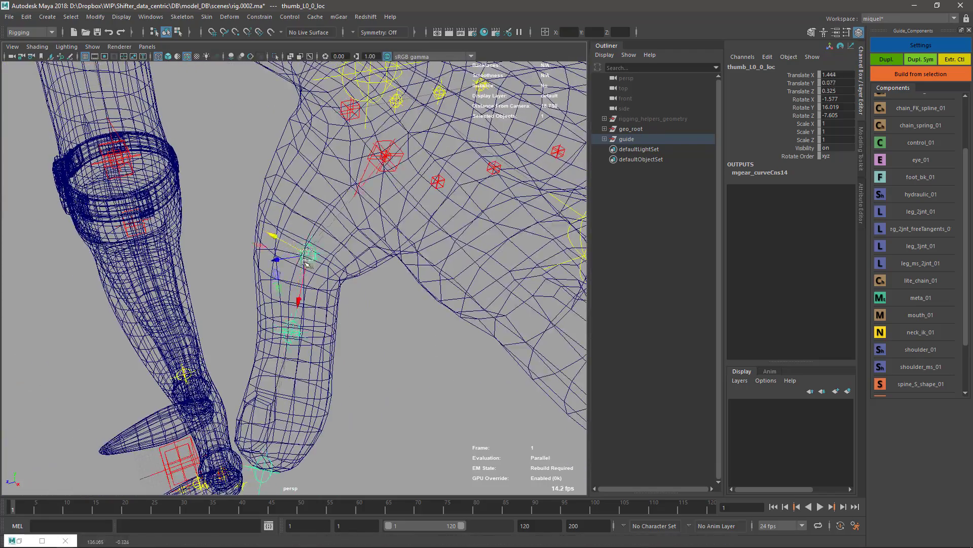
pyautogui.press('Down')
pyautogui.press('Up')
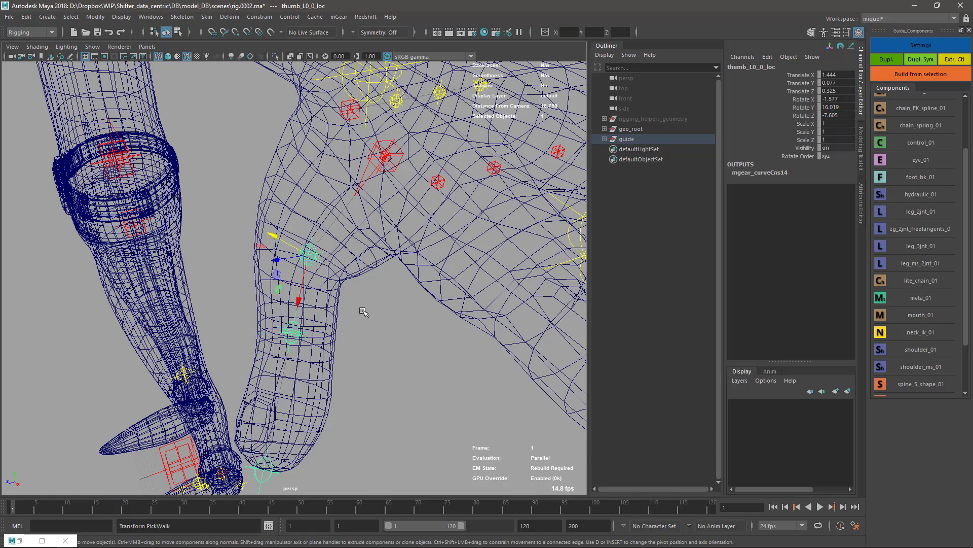
pyautogui.keyDown('alt'); pyautogui.moveTo(363, 310); pyautogui.dragTo(324, 307); pyautogui.keyUp('alt')
pyautogui.press('e')
pyautogui.moveTo(287, 278); pyautogui.dragTo(330, 293)
# Build a test rig from the thumb chain root and compare its controls with the shaded and wireframe thumb mesh.
pyautogui.click(258, 264)
pyautogui.click(278, 283)
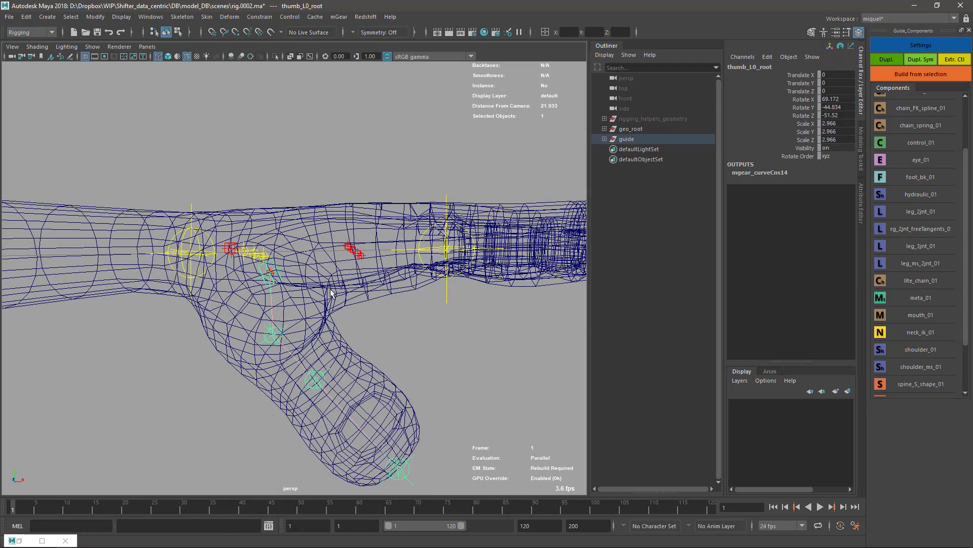
pyautogui.press('g')
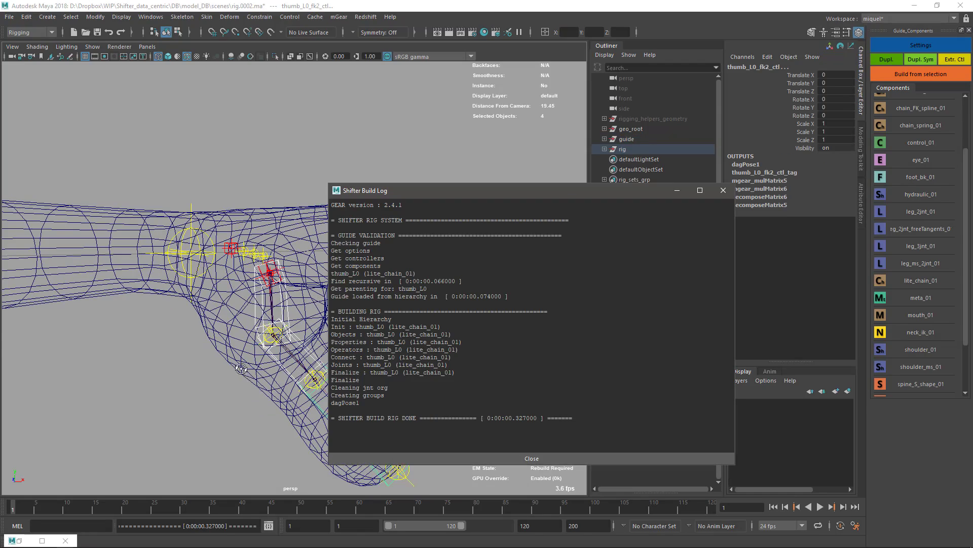
pyautogui.keyDown('alt'); pyautogui.moveTo(241, 369); pyautogui.dragTo(194, 311); pyautogui.keyUp('alt')
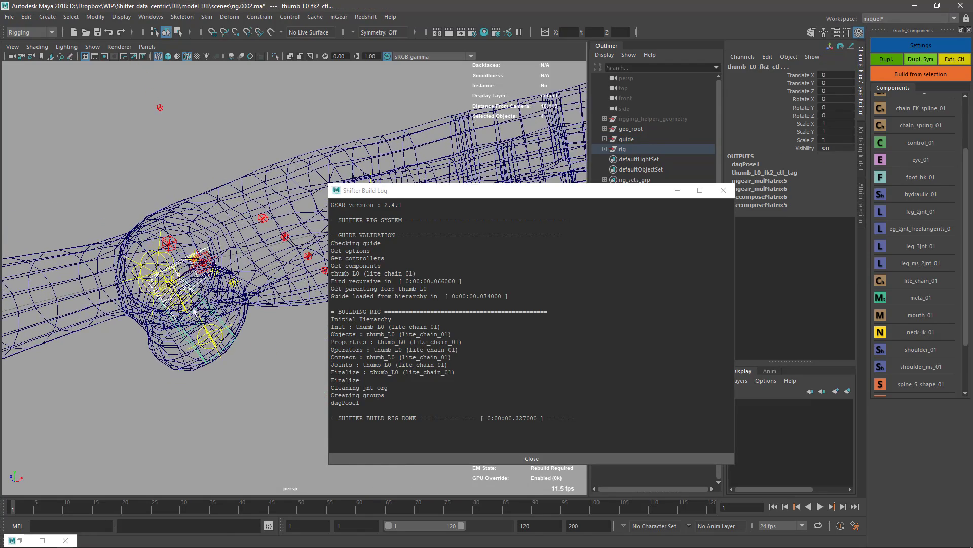
pyautogui.press('5')
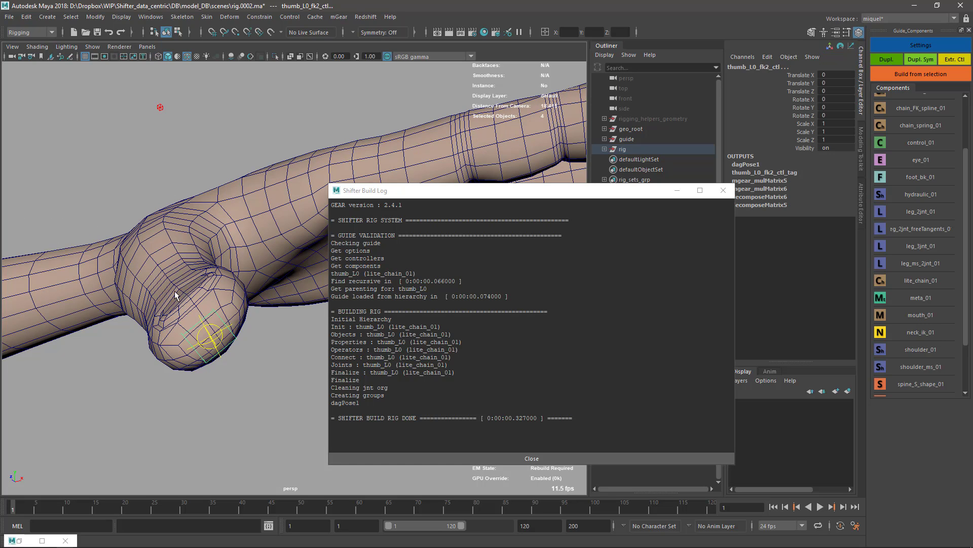
pyautogui.moveTo(231, 328)
pyautogui.keyDown('alt'); pyautogui.mouseDown()
pyautogui.moveTo(222, 317)
pyautogui.moveTo(228, 330)
pyautogui.mouseUp(); pyautogui.keyUp('alt')
pyautogui.press('4')
pyautogui.moveTo(181, 259)
pyautogui.keyDown('alt'); pyautogui.mouseDown()
pyautogui.moveTo(189, 234)
pyautogui.moveTo(186, 248)
pyautogui.mouseUp(); pyautogui.keyUp('alt')
# Set the Blade Roll Offset of the thumb blade to -5.8 and reselect the thumb chain root.
pyautogui.click(188, 238)
pyautogui.click(798, 164)
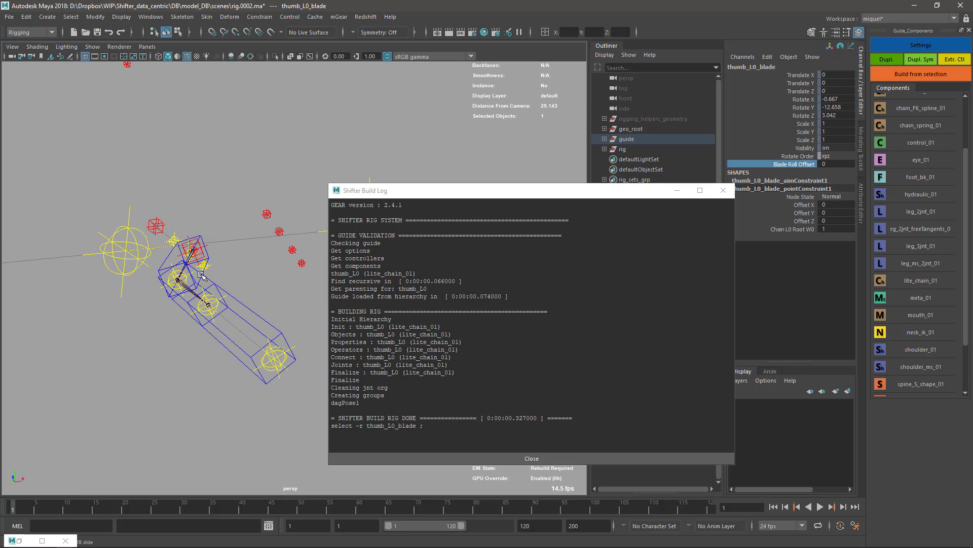
pyautogui.moveTo(204, 272); pyautogui.dragTo(175, 272, button='middle')
pyautogui.click(203, 252)
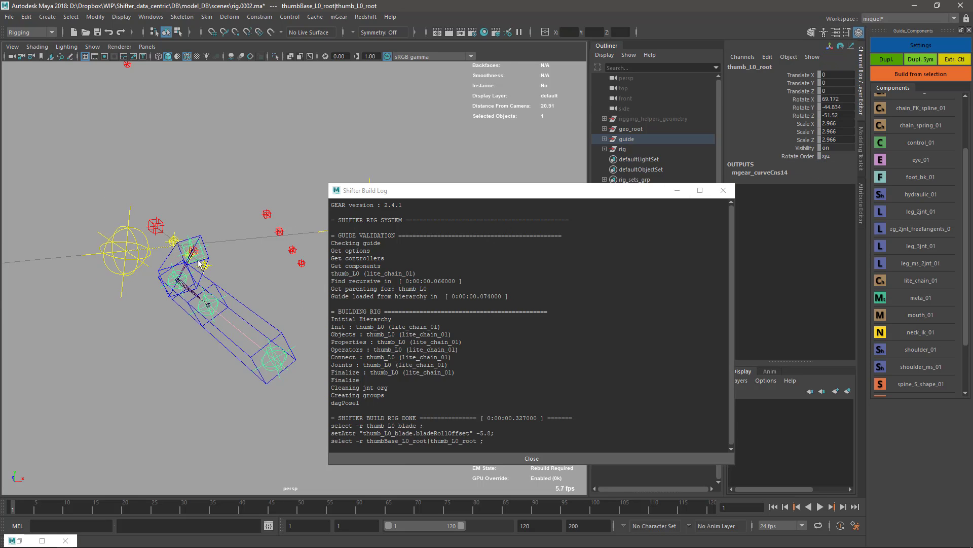
# Build a second test rig from the thumb root and check the rolled controls against the mesh.
pyautogui.press('g')
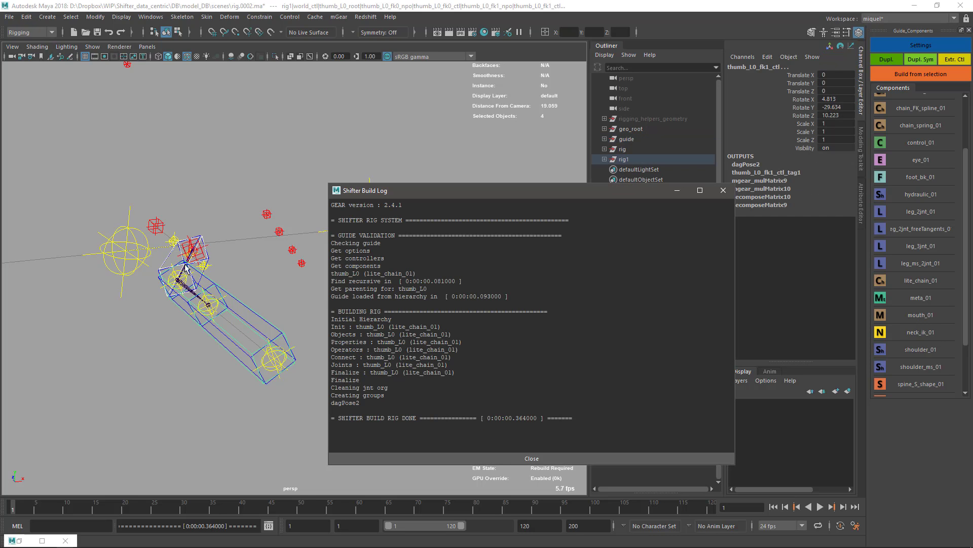
pyautogui.keyDown('alt'); pyautogui.moveTo(267, 348); pyautogui.dragTo(169, 348); pyautogui.keyUp('alt')
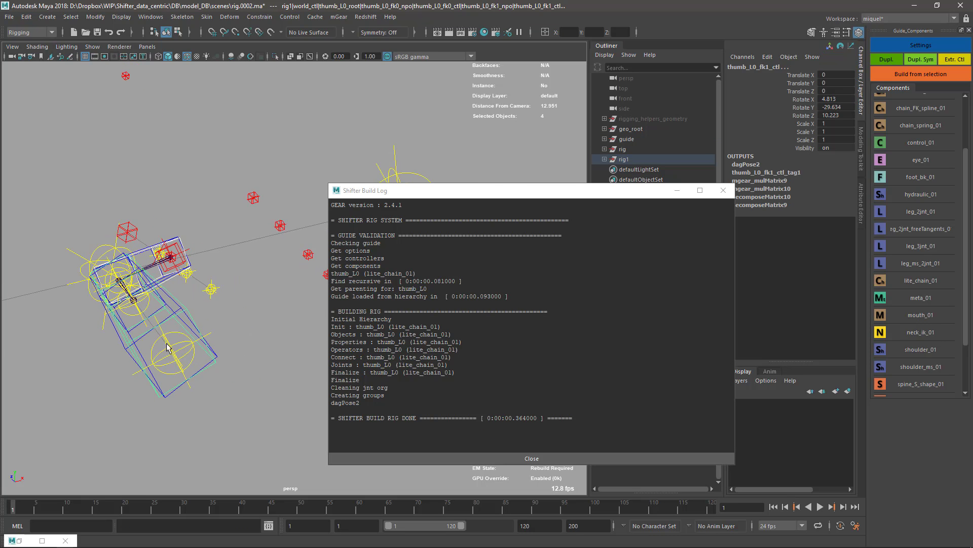
pyautogui.scroll(1, 167, 332)
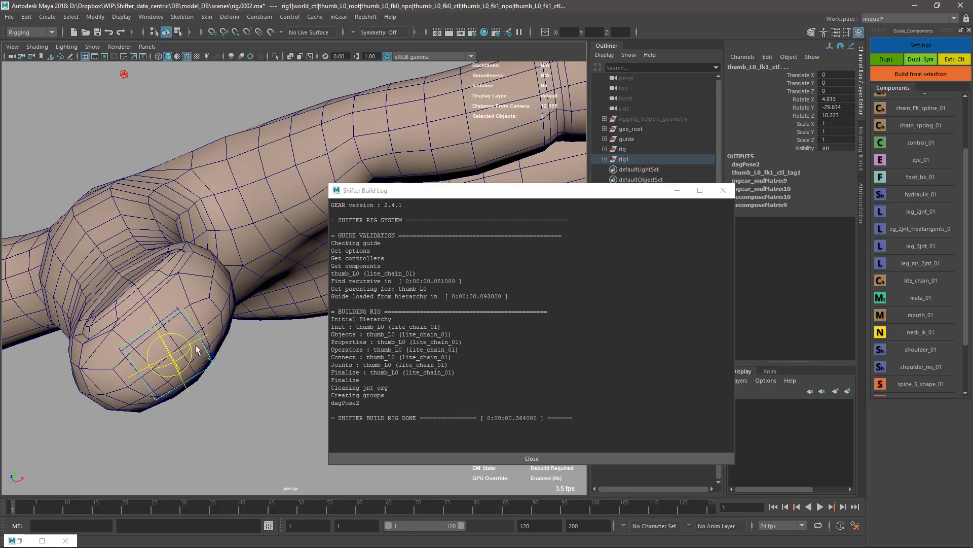
pyautogui.hotkey('alt', '1')
pyautogui.keyDown('alt'); pyautogui.moveTo(181, 296); pyautogui.dragTo(213, 321); pyautogui.keyUp('alt')
# Close the build log and delete both test rigs, rig and rig1.
pyautogui.click(722, 193)
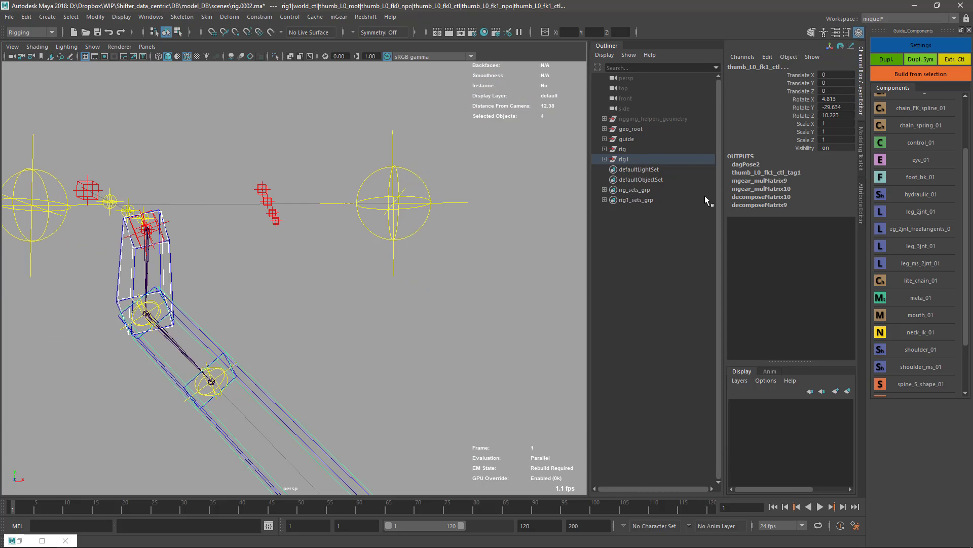
pyautogui.moveTo(623, 150); pyautogui.dragTo(624, 159)
pyautogui.press('Delete')
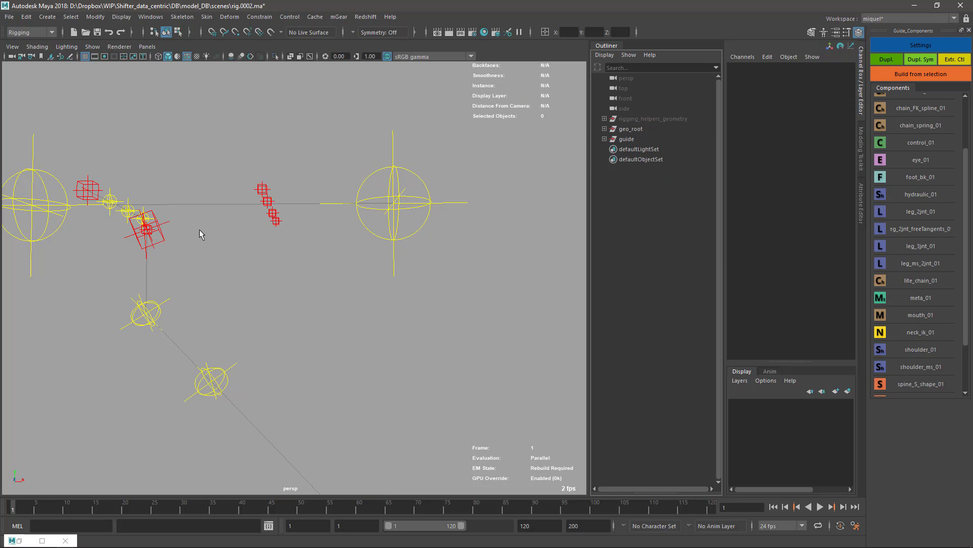
# Open the thumb blade's Blade Roll Offset value for editing.
pyautogui.click(155, 312)
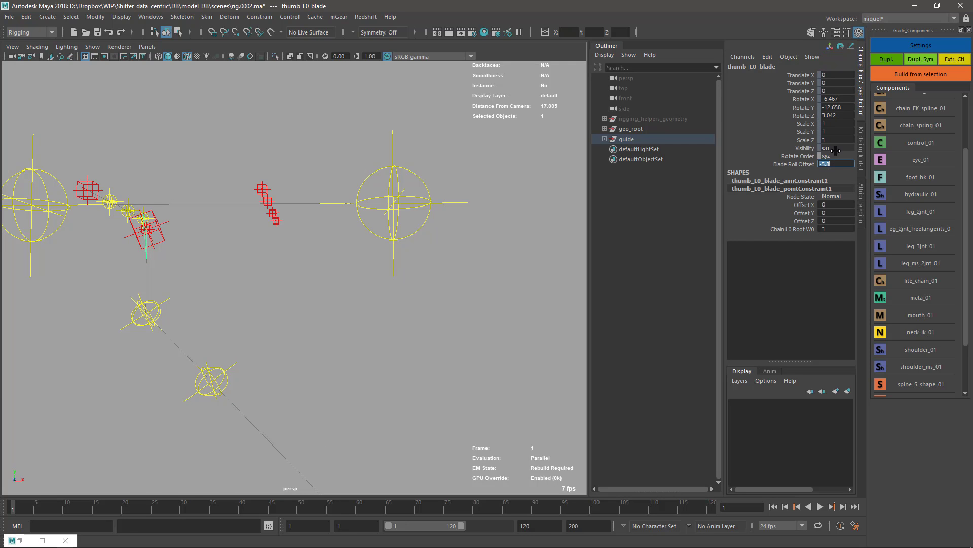
pyautogui.click(270, 385)
pyautogui.keyDown('alt'); pyautogui.moveTo(270, 385); pyautogui.dragTo(385, 344); pyautogui.keyUp('alt')
# Add a lite_chain_01 component under the metaMid root with 3 joints, direction X and spacing 1.0.
pyautogui.click(288, 282)
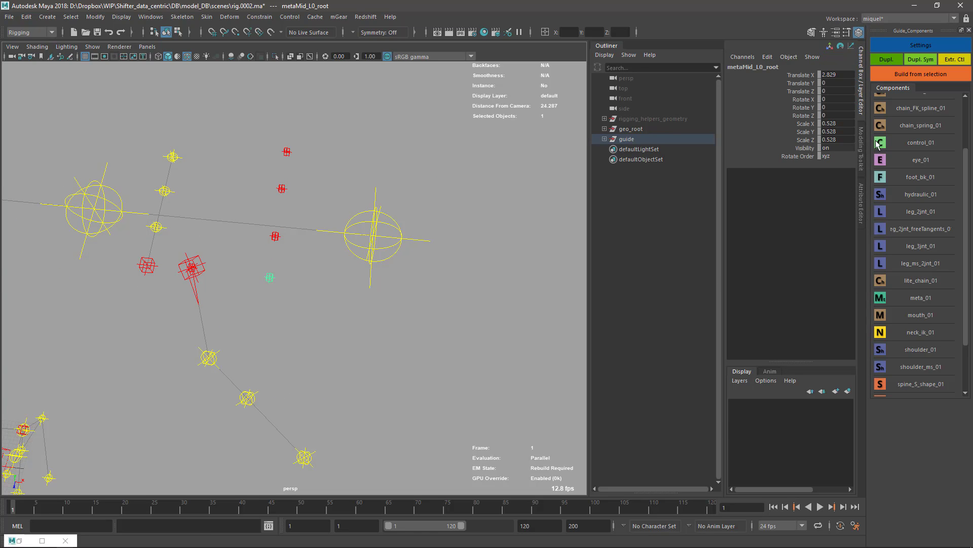
pyautogui.doubleClick(879, 282)
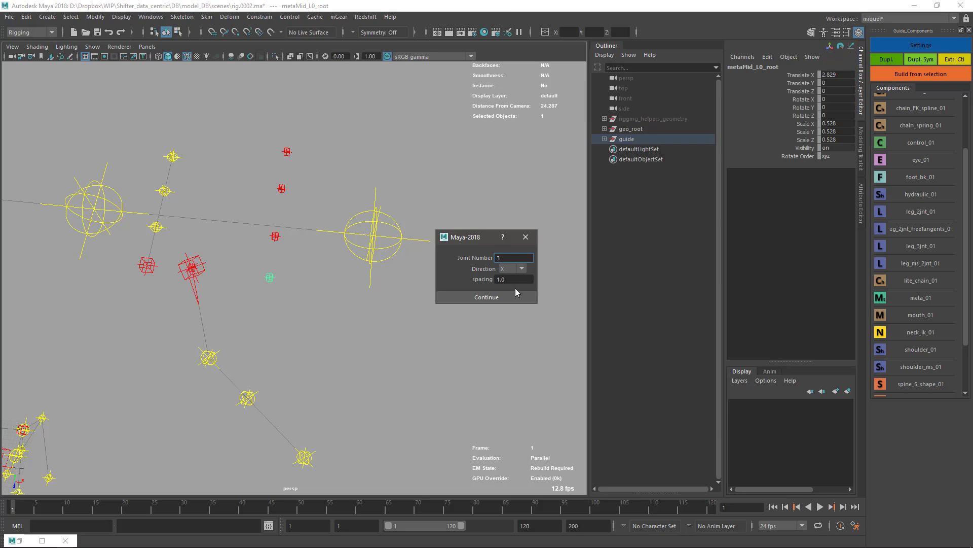
pyautogui.click(502, 296)
# Rename the new chain component finger, review its component-specific settings, and close the settings.
pyautogui.doubleClick(512, 230)
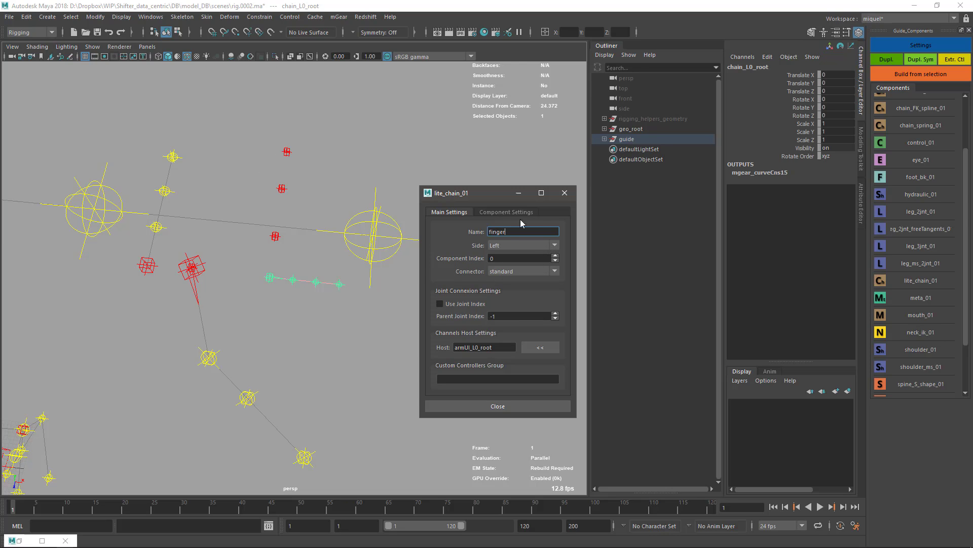
pyautogui.click(504, 212)
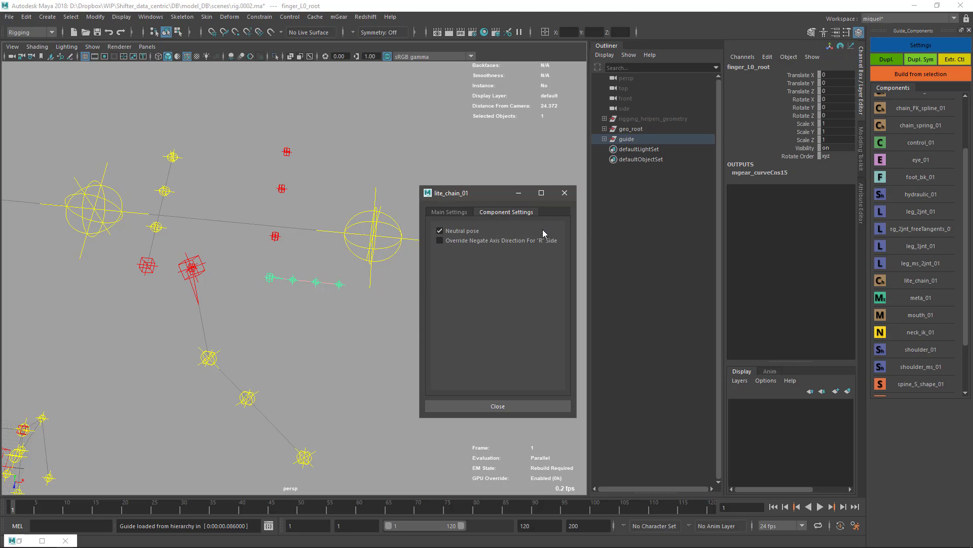
pyautogui.click(565, 193)
# Scale the finger chain root uniformly to about 1.25 and move it to the base of the index finger.
pyautogui.keyDown('alt'); pyautogui.moveTo(383, 291); pyautogui.dragTo(283, 302); pyautogui.keyUp('alt')
pyautogui.press('r')
pyautogui.keyDown('alt'); pyautogui.moveTo(341, 306); pyautogui.dragTo(365, 346); pyautogui.keyUp('alt')
pyautogui.press('4')
pyautogui.press('w')
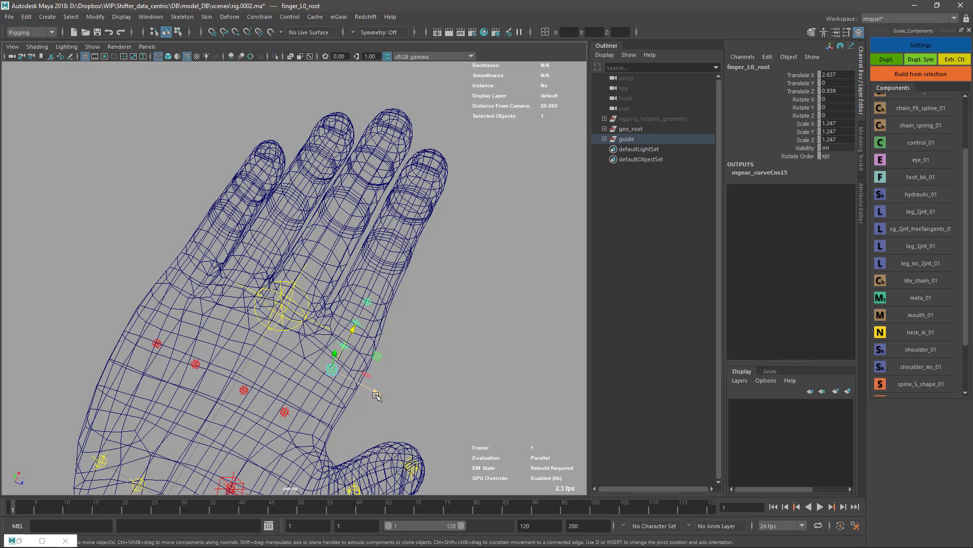
pyautogui.moveTo(376, 396); pyautogui.dragTo(330, 324)
# Spread the three finger locators along the index finger in Translate X to reach its joints and tip.
pyautogui.press('Down')
pyautogui.keyDown('shift'); pyautogui.click(368, 319); pyautogui.keyUp('shift')
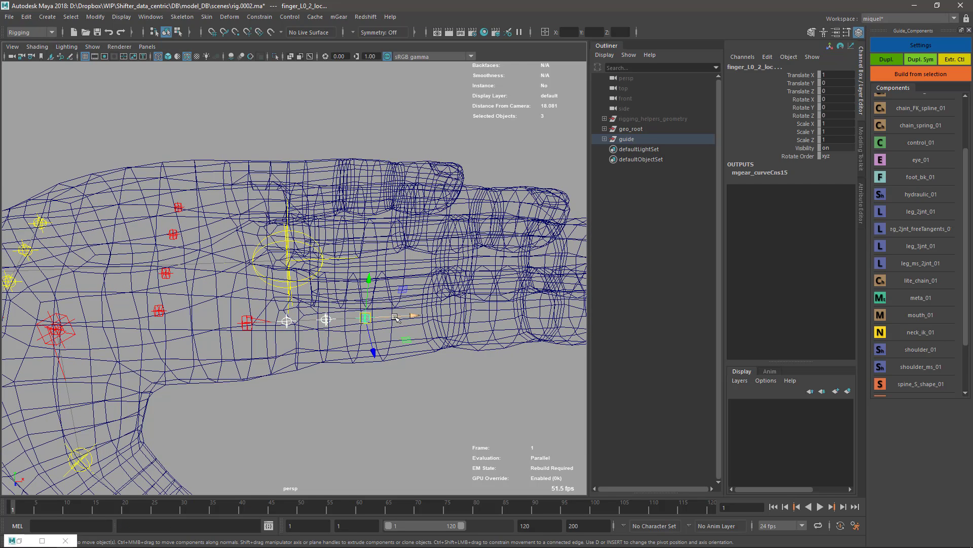
pyautogui.moveTo(395, 317); pyautogui.dragTo(464, 314)
pyautogui.click(354, 320)
pyautogui.keyDown('alt'); pyautogui.moveTo(355, 320); pyautogui.dragTo(365, 269); pyautogui.keyUp('alt')
pyautogui.press('Up')
pyautogui.click(445, 337)
pyautogui.press('Down')
# Centre the finger chain root inside the index finger's cross-section.
pyautogui.click(335, 267)
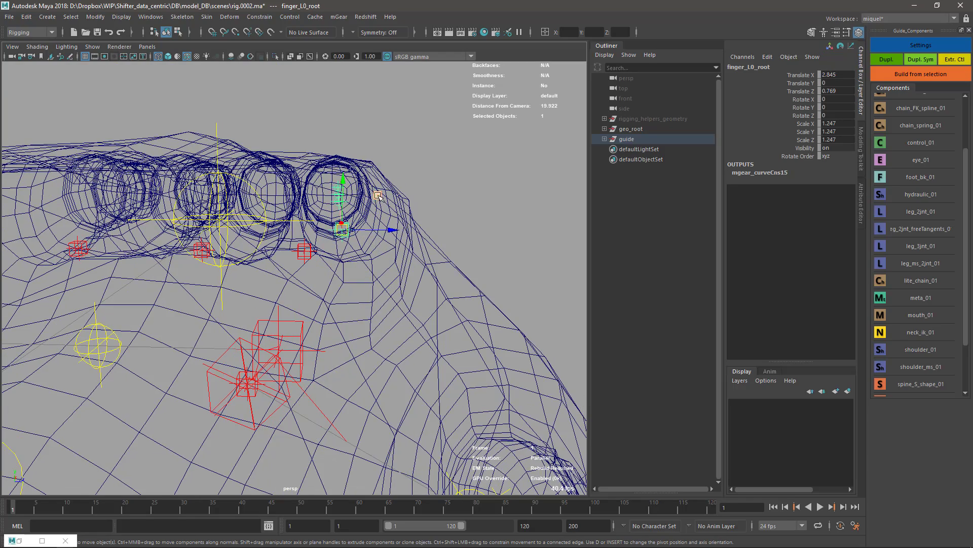
pyautogui.moveTo(378, 195); pyautogui.dragTo(369, 192, button='middle')
pyautogui.keyDown('alt'); pyautogui.moveTo(369, 191); pyautogui.dragTo(195, 214); pyautogui.keyUp('alt')
pyautogui.keyDown('alt'); pyautogui.moveTo(350, 218); pyautogui.dragTo(405, 234); pyautogui.keyUp('alt')
# Fit the three finger locators to the index finger joints and tip at about 5.17, 2.45 and 2.64 in Translate X.
pyautogui.click(340, 235)
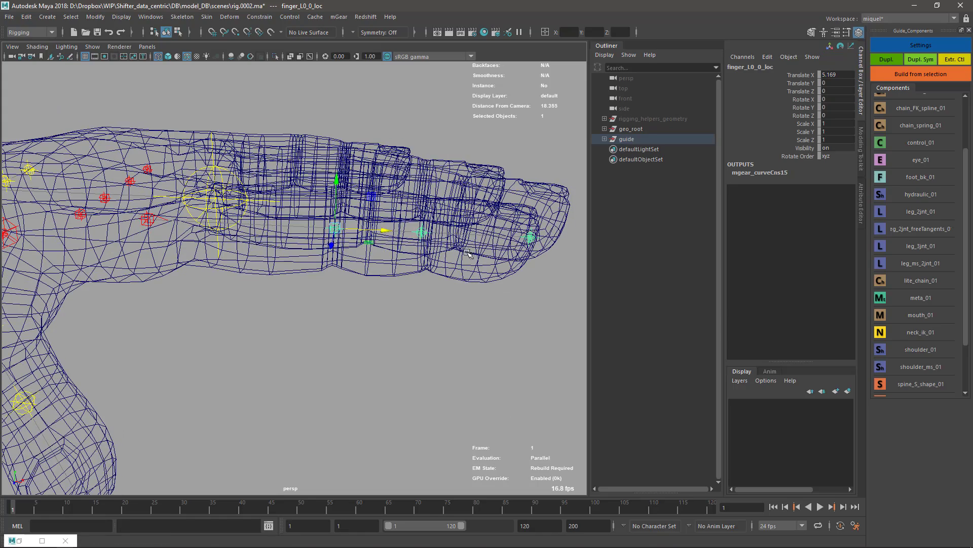
pyautogui.click(425, 233)
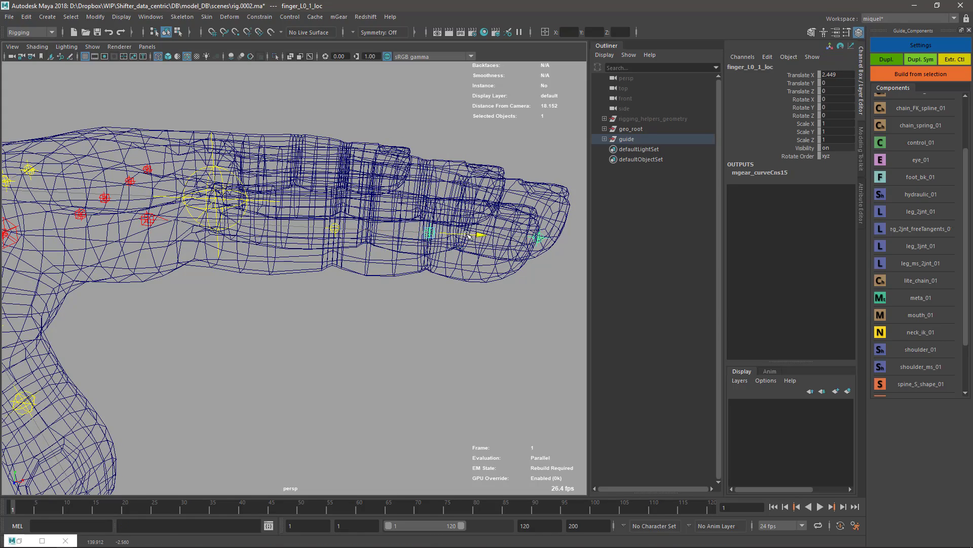
pyautogui.click(537, 237)
pyautogui.moveTo(560, 239); pyautogui.dragTo(557, 238)
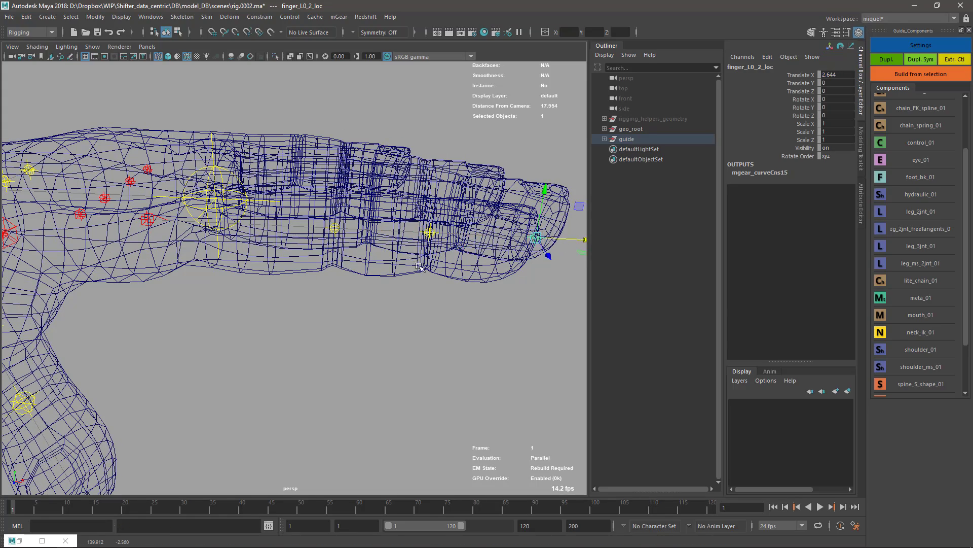
# Try shifting the finger locators sideways inside the index finger, with the third at about 0.14 in Translate Z.
pyautogui.keyDown('alt'); pyautogui.moveTo(395, 261); pyautogui.dragTo(286, 395); pyautogui.keyUp('alt')
pyautogui.keyDown('alt'); pyautogui.moveTo(368, 211); pyautogui.dragTo(317, 341); pyautogui.keyUp('alt')
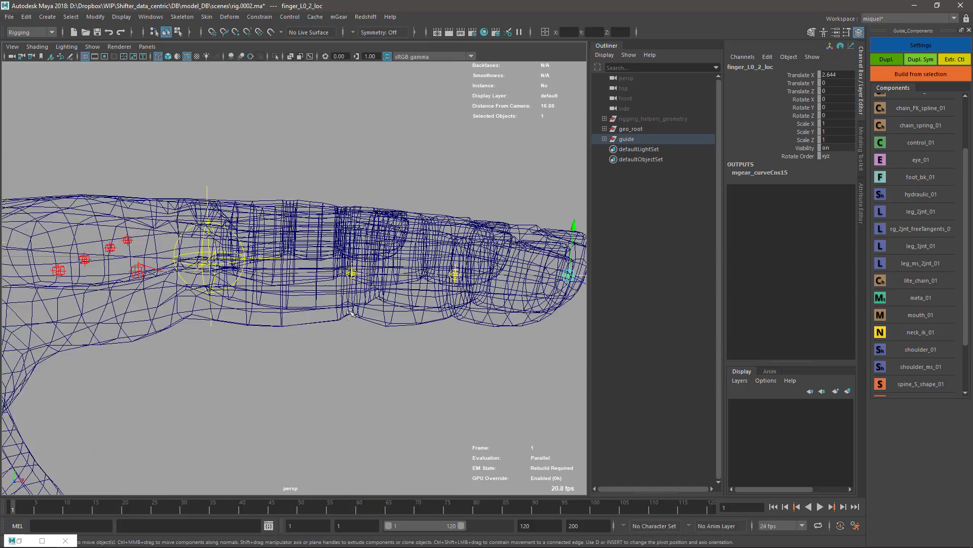
pyautogui.keyDown('alt'); pyautogui.moveTo(505, 305); pyautogui.dragTo(348, 322); pyautogui.keyUp('alt')
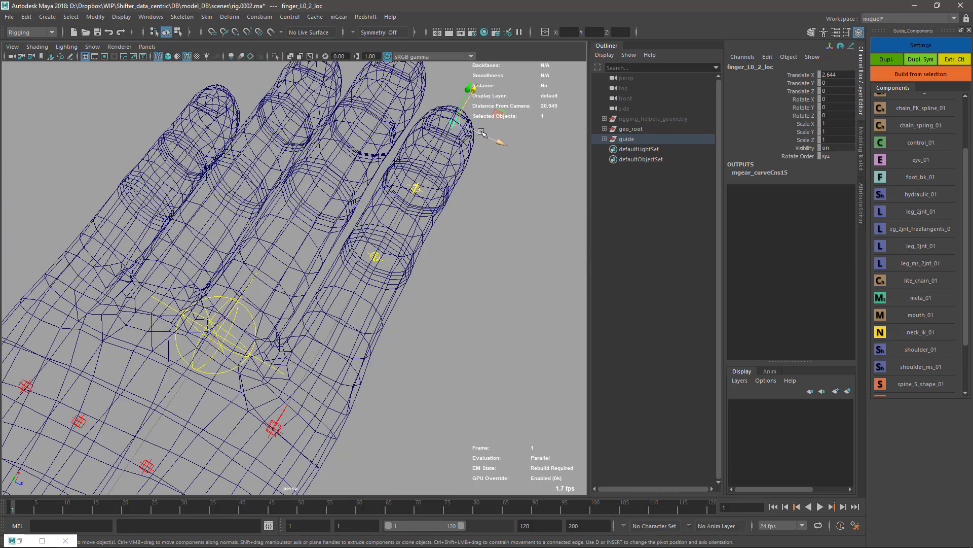
pyautogui.click(416, 189)
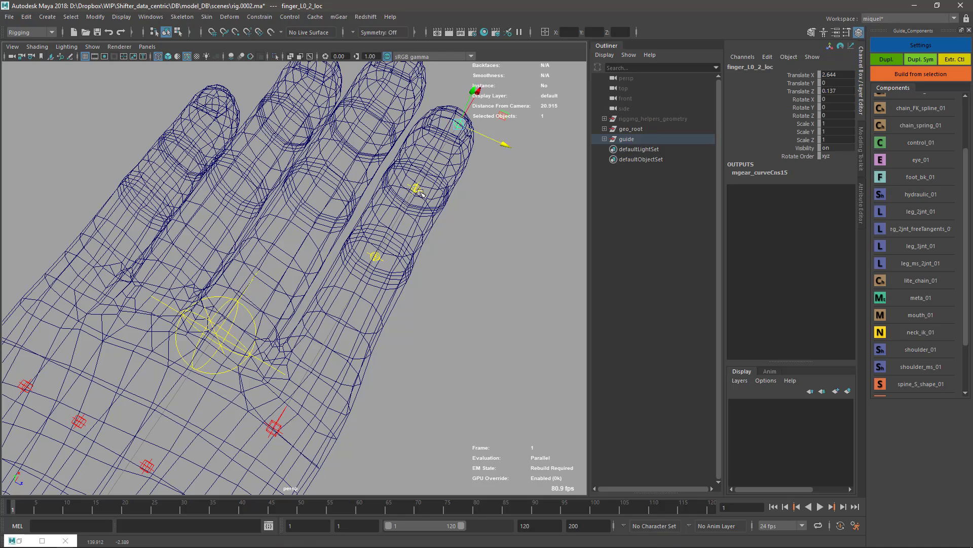
pyautogui.click(381, 253)
pyautogui.keyDown('alt'); pyautogui.moveTo(420, 278); pyautogui.dragTo(434, 322); pyautogui.keyUp('alt')
# Undo the last sideways shifts of the index finger locators.
pyautogui.hotkey('ctrl', 'z')
pyautogui.hotkey('ctrl', 'z')
pyautogui.hotkey('ctrl', 'z')
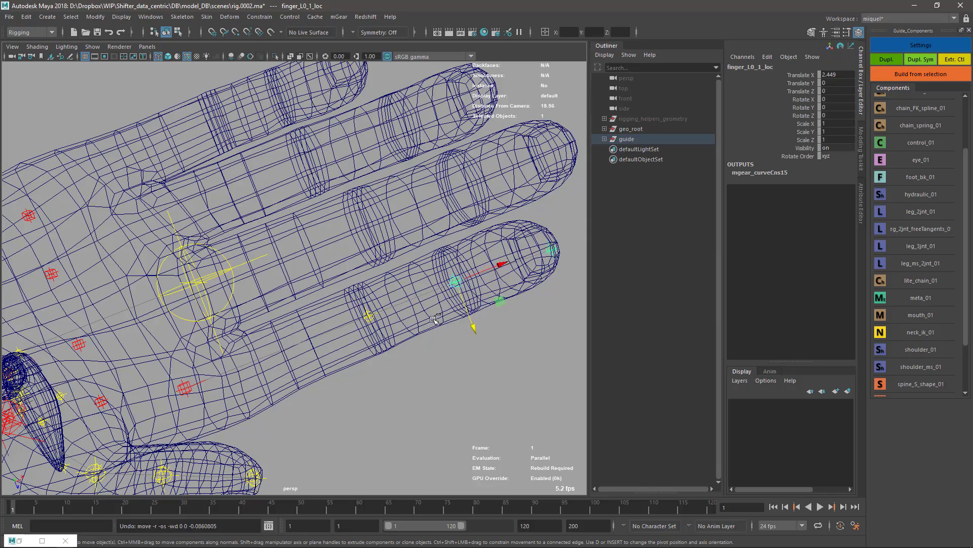
# Check the channels host in the component settings of the index finger's chain root.
pyautogui.keyDown('alt'); pyautogui.moveTo(432, 332); pyautogui.dragTo(400, 324); pyautogui.keyUp('alt')
pyautogui.keyDown('alt'); pyautogui.moveTo(400, 325); pyautogui.dragTo(302, 329, button='right'); pyautogui.keyUp('alt')
pyautogui.keyDown('alt'); pyautogui.moveTo(302, 329); pyautogui.dragTo(351, 287); pyautogui.keyUp('alt')
pyautogui.press('Return')
pyautogui.moveTo(488, 196); pyautogui.dragTo(487, 123)
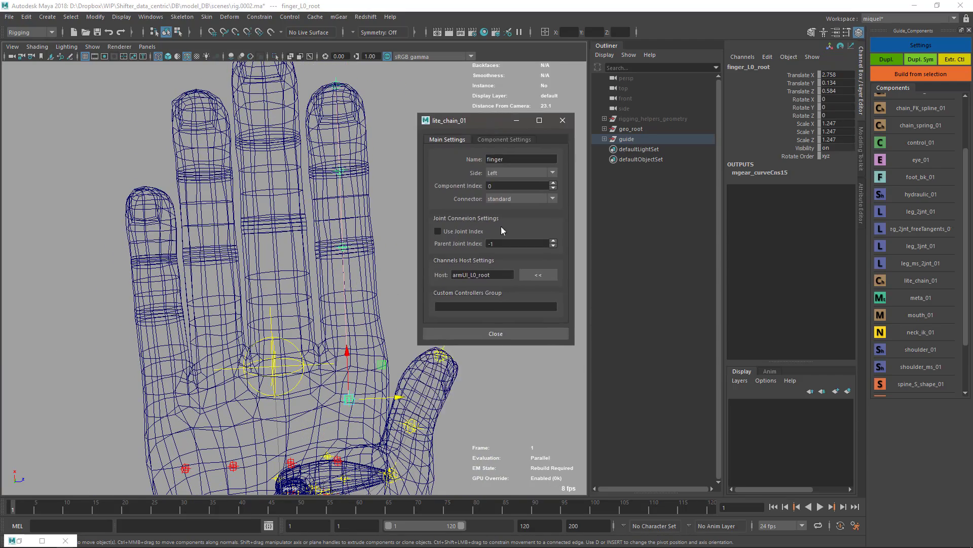
pyautogui.doubleClick(469, 276)
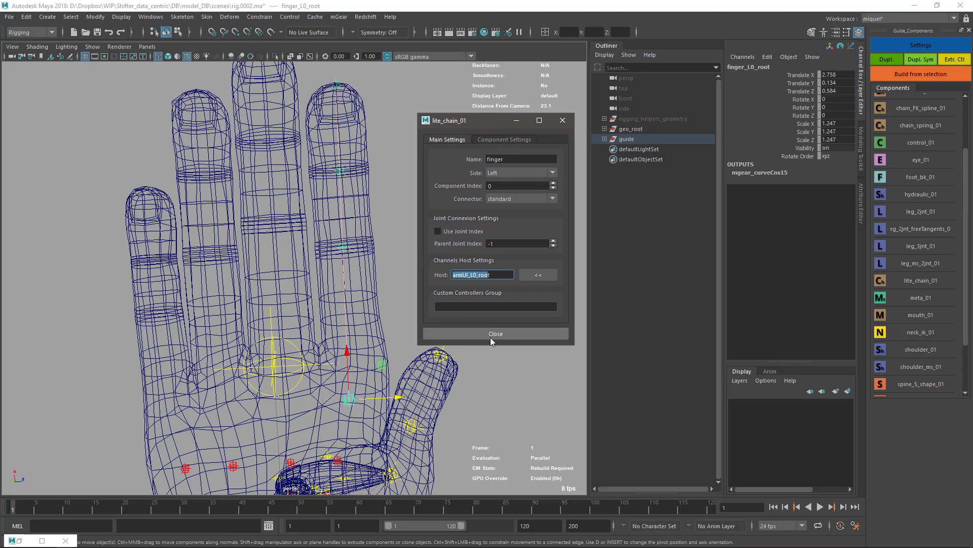
pyautogui.click(496, 333)
# Duplicate the index finger chain three times and place the copies on the middle, ring and little fingers, the last root at about -6.99 in Translate Z.
pyautogui.keyDown('alt'); pyautogui.moveTo(391, 383); pyautogui.dragTo(286, 325); pyautogui.keyUp('alt')
pyautogui.click(456, 337)
pyautogui.click(371, 366)
pyautogui.hotkey('ctrl', 'd')
pyautogui.hotkey('ctrl', 'd')
pyautogui.hotkey('ctrl', 'd')
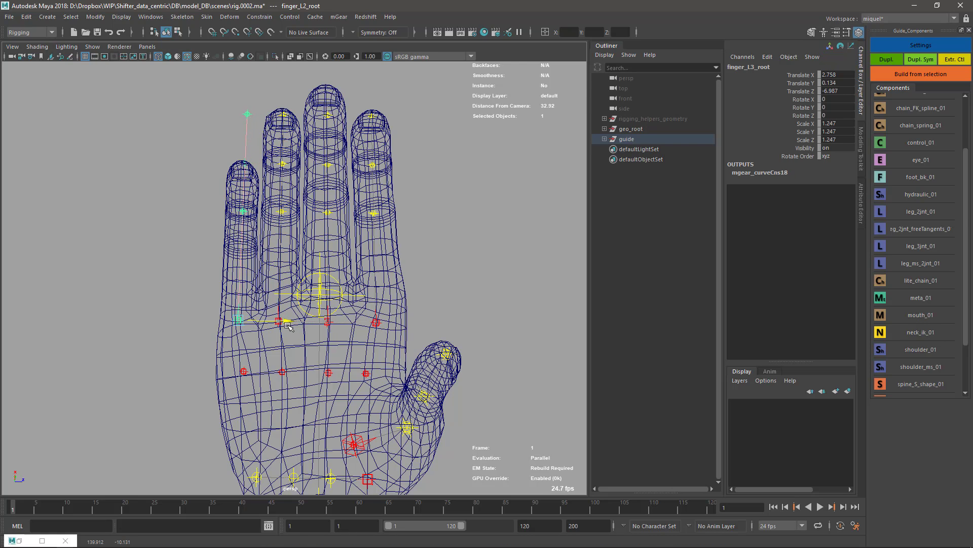
# Parent the little, ring and middle finger chain roots under the matching metacarpal guides in the palm.
pyautogui.keyDown('shift'); pyautogui.click(244, 371); pyautogui.keyUp('shift')
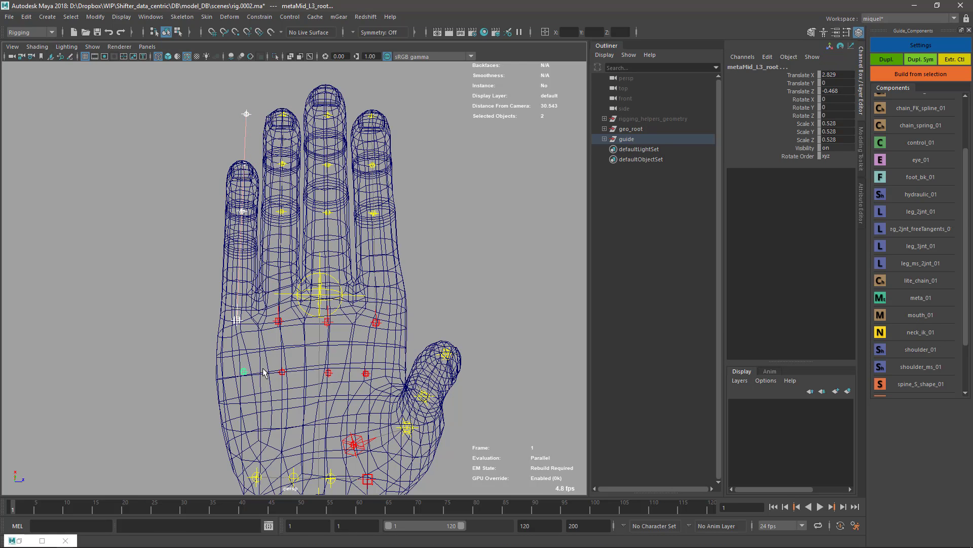
pyautogui.click(278, 322)
pyautogui.keyDown('shift'); pyautogui.click(285, 372); pyautogui.keyUp('shift')
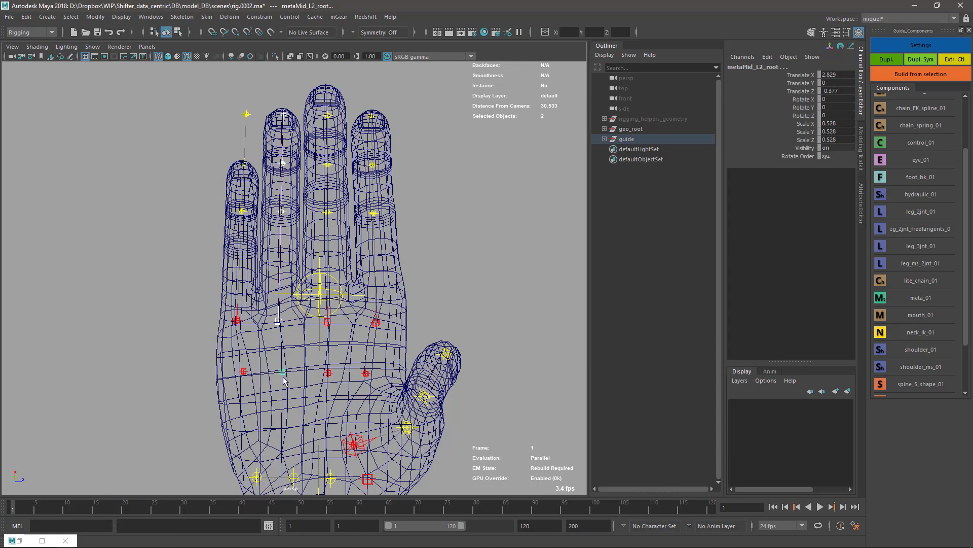
pyautogui.press('p')
pyautogui.click(327, 322)
pyautogui.keyDown('shift'); pyautogui.click(329, 373); pyautogui.keyUp('shift')
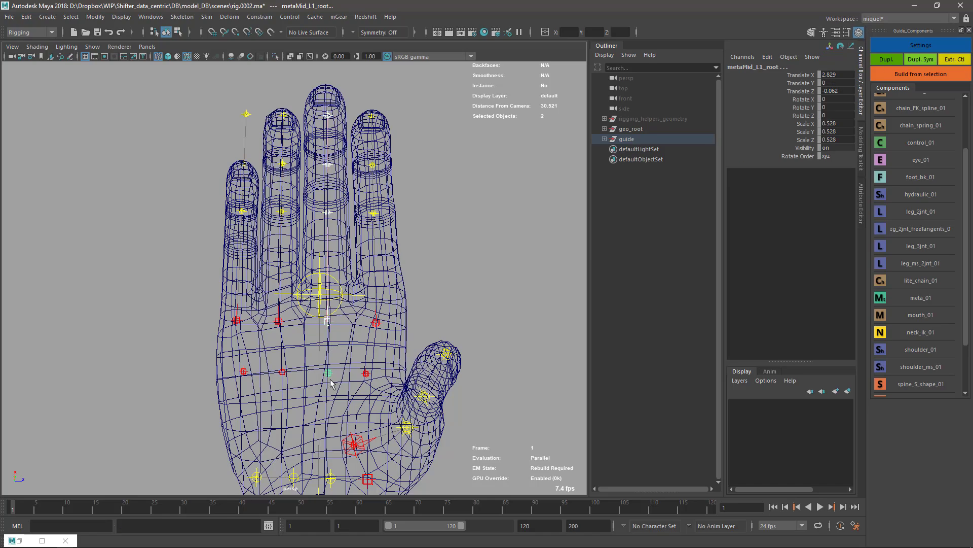
pyautogui.press('p')
# Clear the selection and save the scene as the next incremental version, rig.0003.ma.
pyautogui.keyDown('alt'); pyautogui.moveTo(417, 342); pyautogui.dragTo(285, 292); pyautogui.keyUp('alt')
pyautogui.click(266, 318)
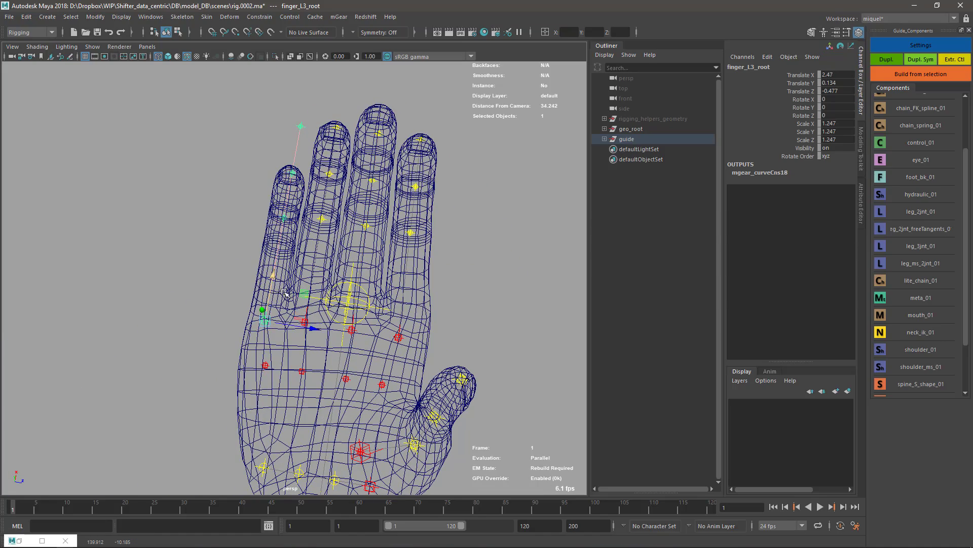
pyautogui.click(465, 337)
pyautogui.keyDown('alt'); pyautogui.moveTo(465, 337); pyautogui.dragTo(345, 321); pyautogui.keyUp('alt')
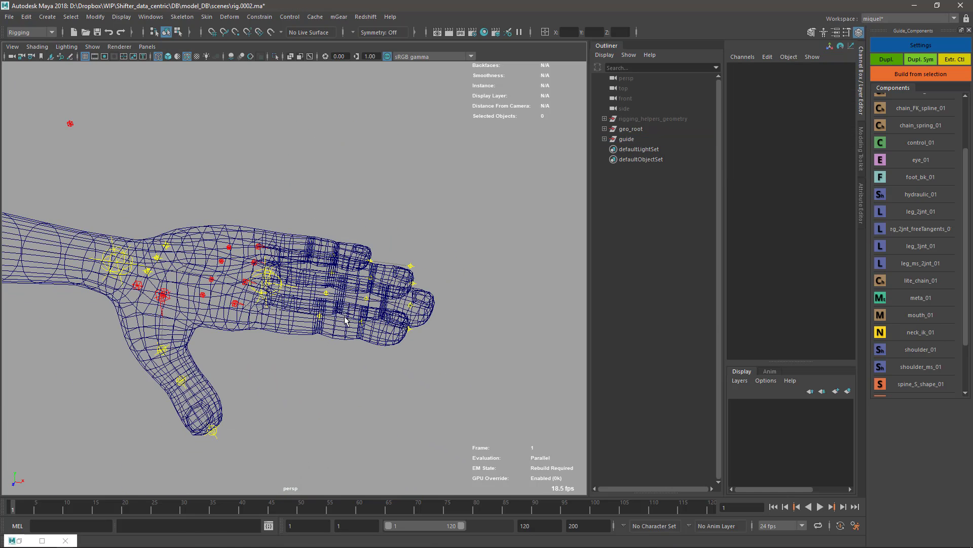
pyautogui.hotkey('ctrl', 'alt', 's')
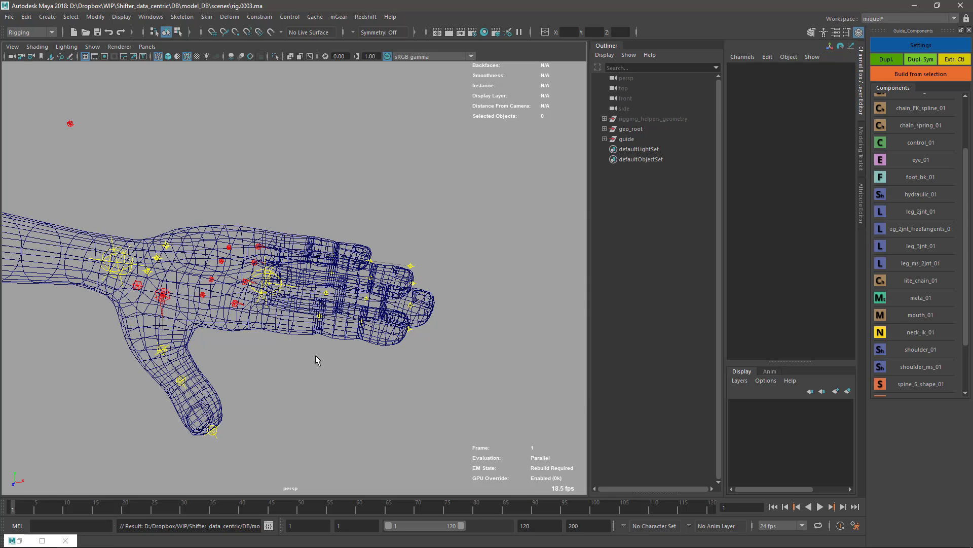
pyautogui.keyDown('alt'); pyautogui.moveTo(354, 399); pyautogui.dragTo(431, 406); pyautogui.keyUp('alt')
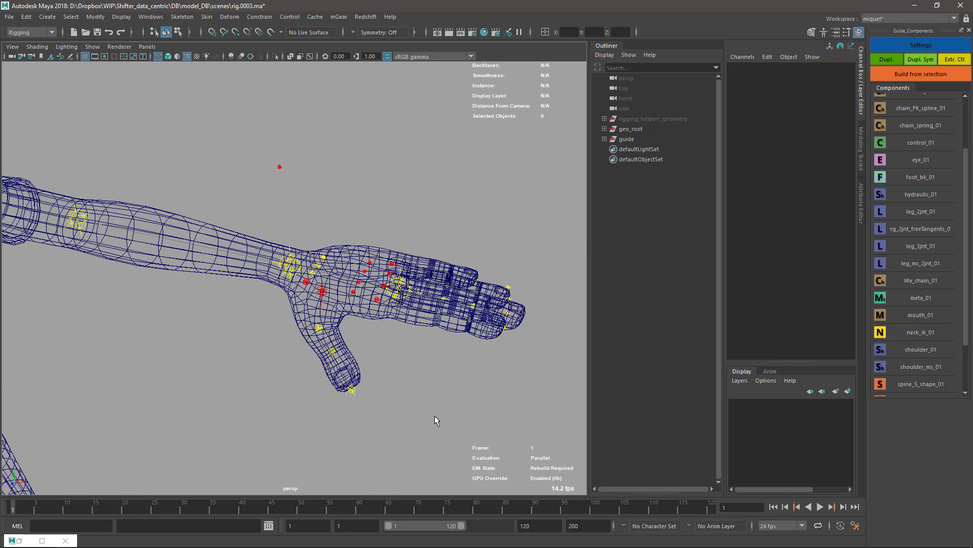
pyautogui.click(88, 540)
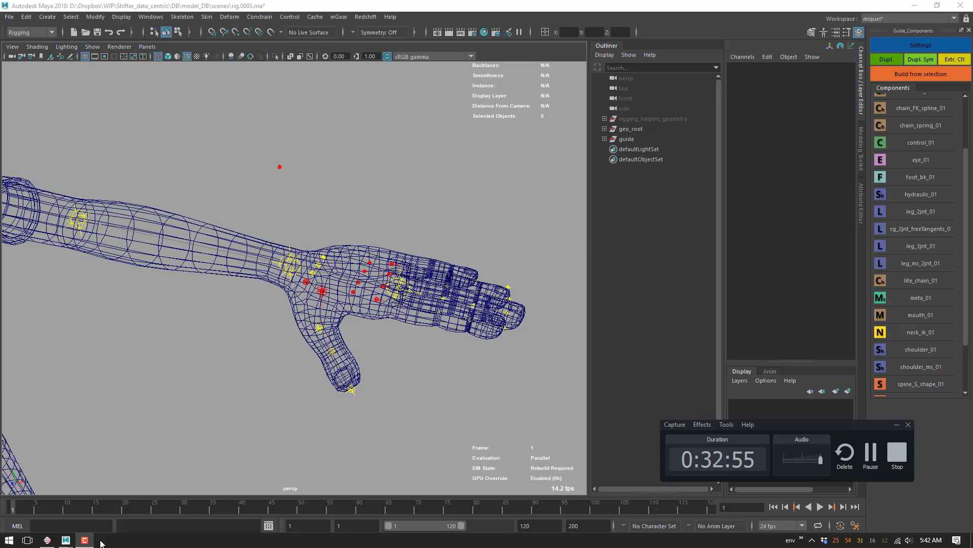